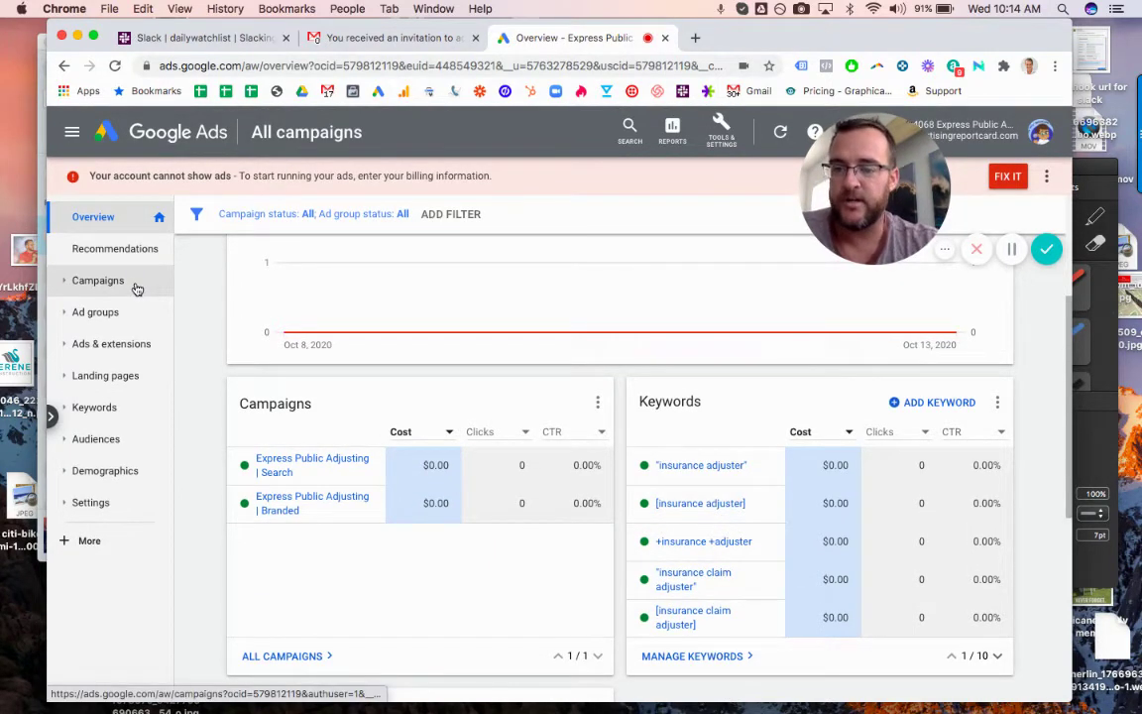
Open the Express Public Adjusting ad group in the Express Public Adjusting | Branded campaign and review its search keywords
click(97, 281)
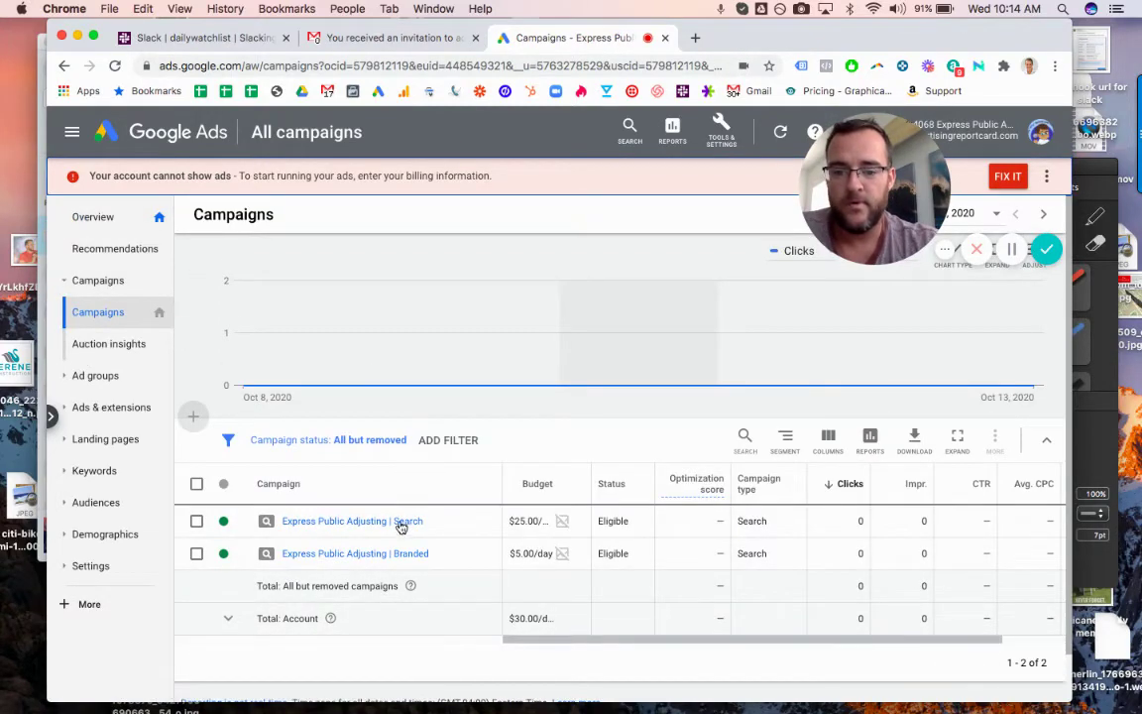
click(396, 555)
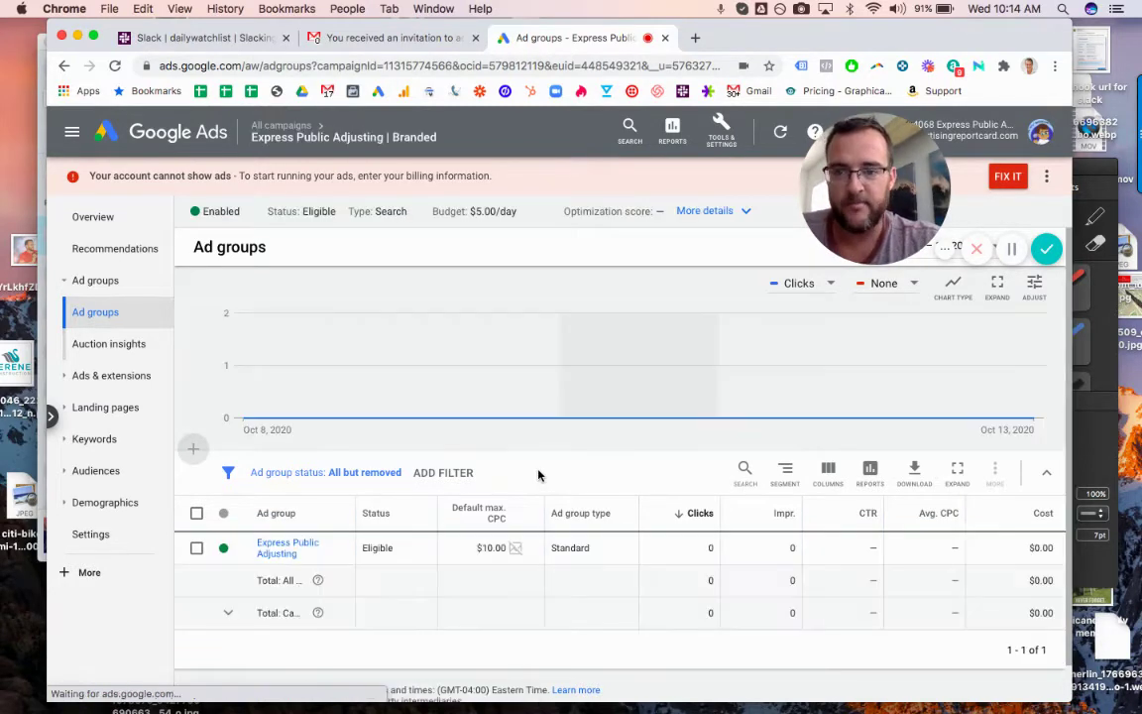
scroll(293, 540, down, 2)
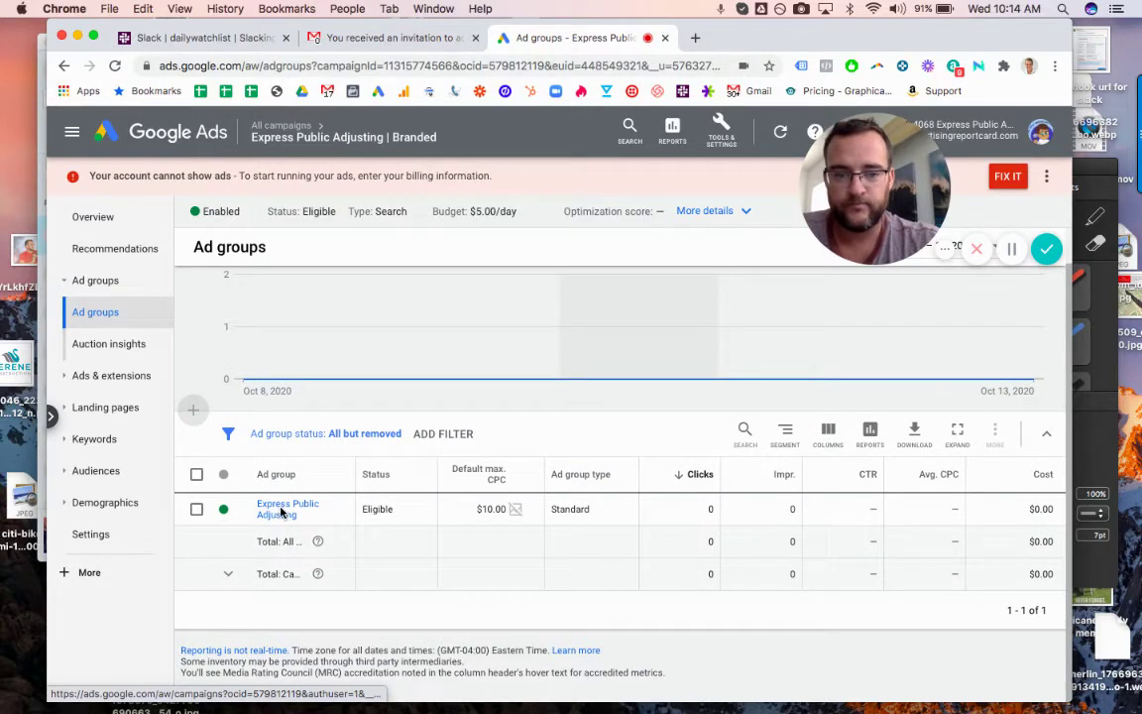
click(283, 510)
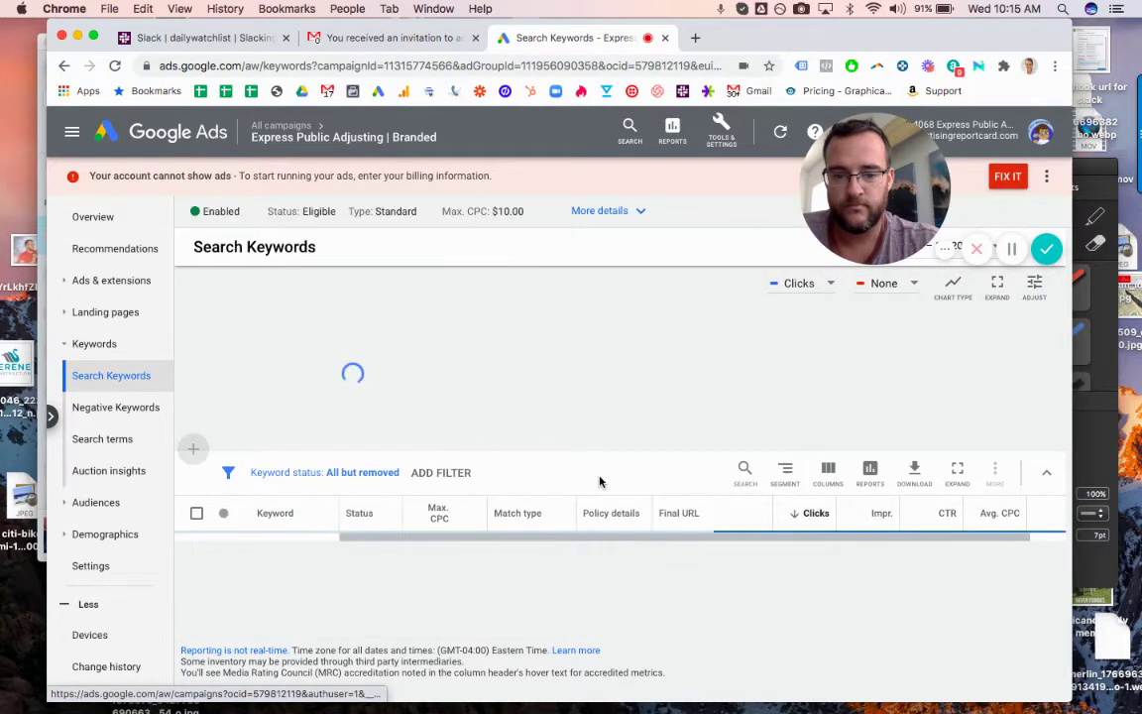
scroll(598, 481, down, 3)
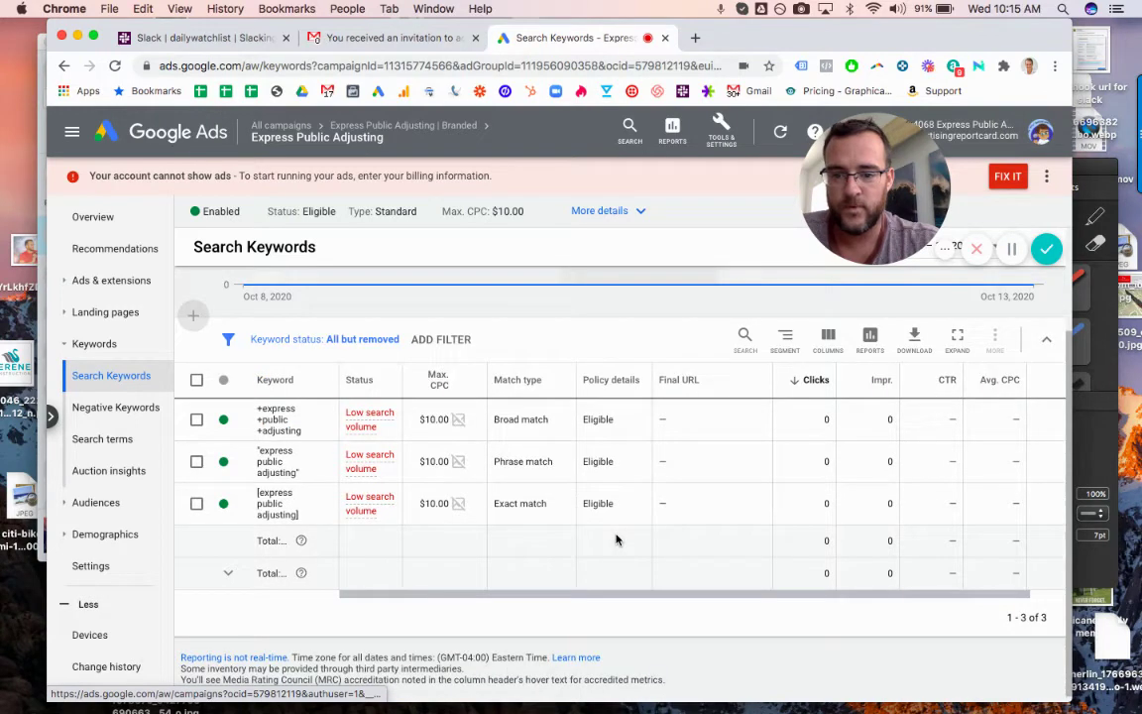
scroll(616, 467, up, 3)
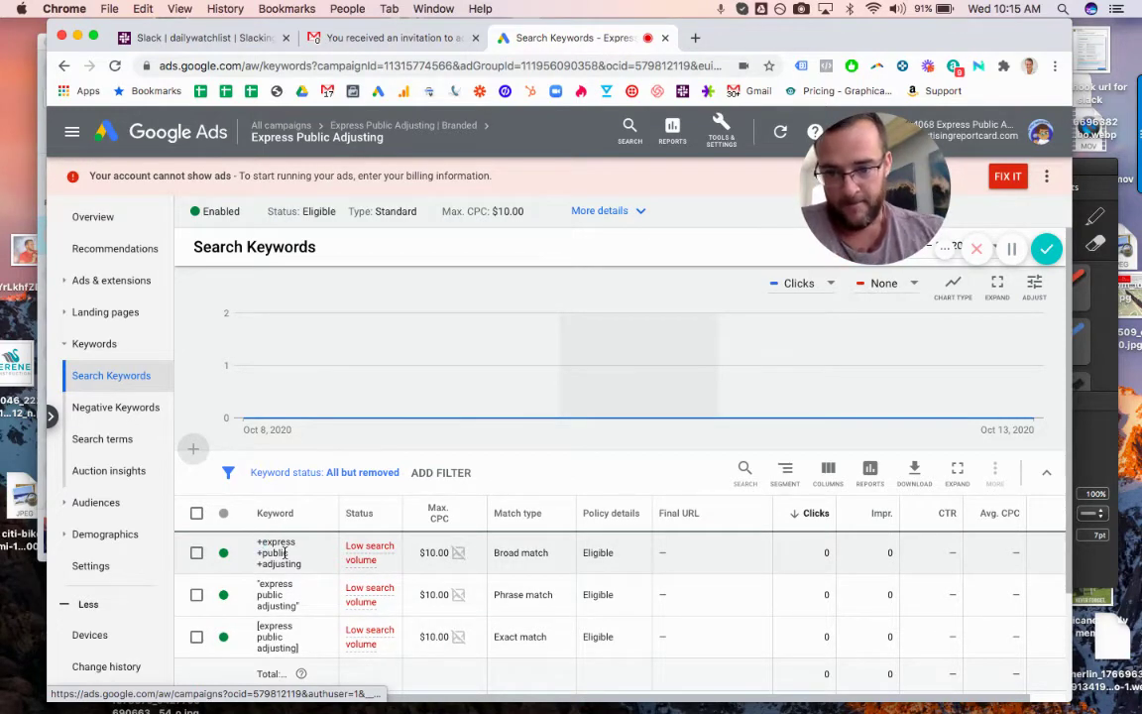
Review the ad group's negative keywords down to the end of the first page
click(122, 408)
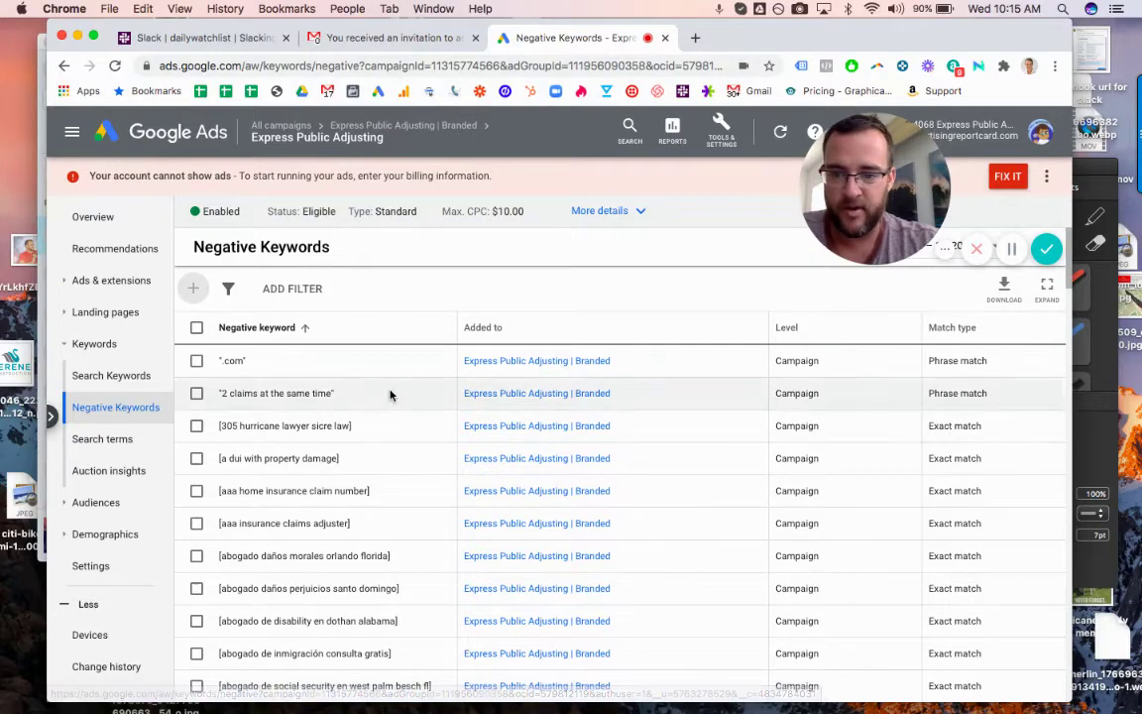
scroll(390, 395, down, 2)
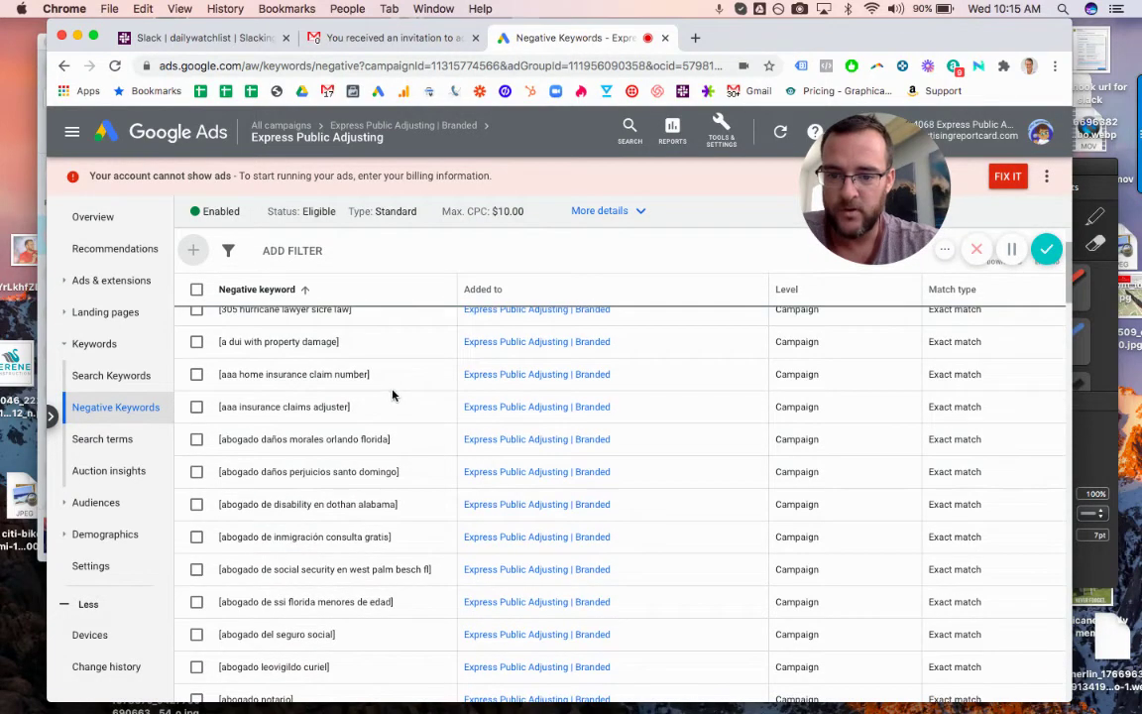
scroll(425, 394, down, 3)
scroll(424, 394, down, 5)
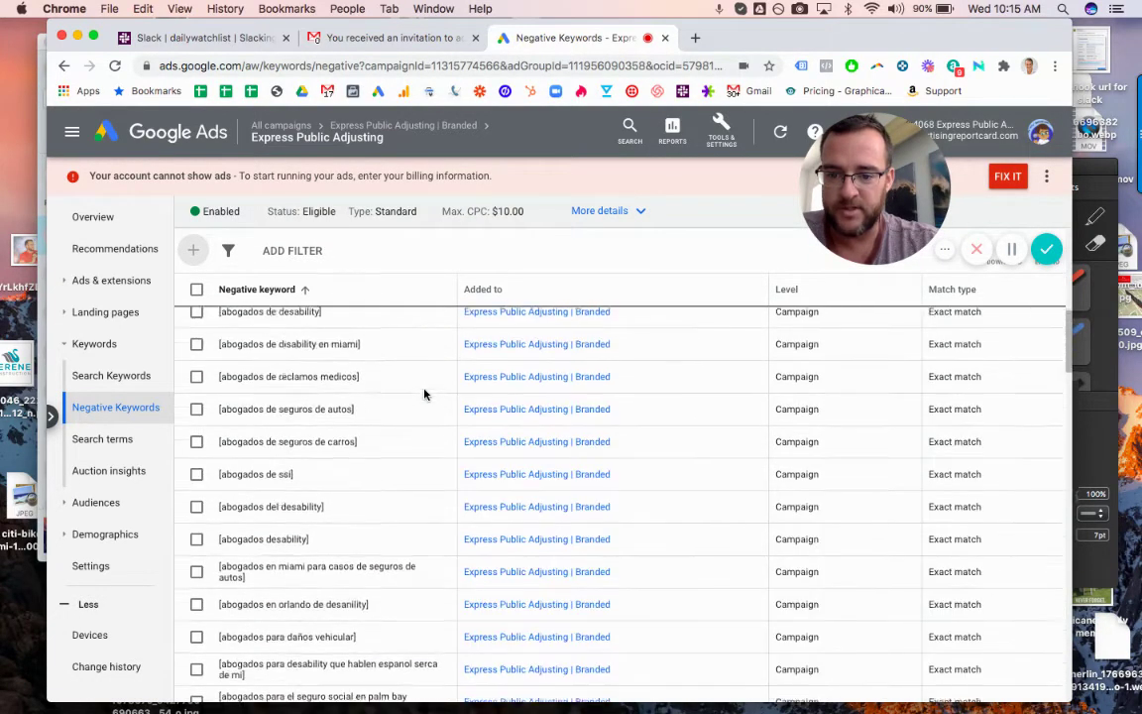
scroll(424, 394, down, 4)
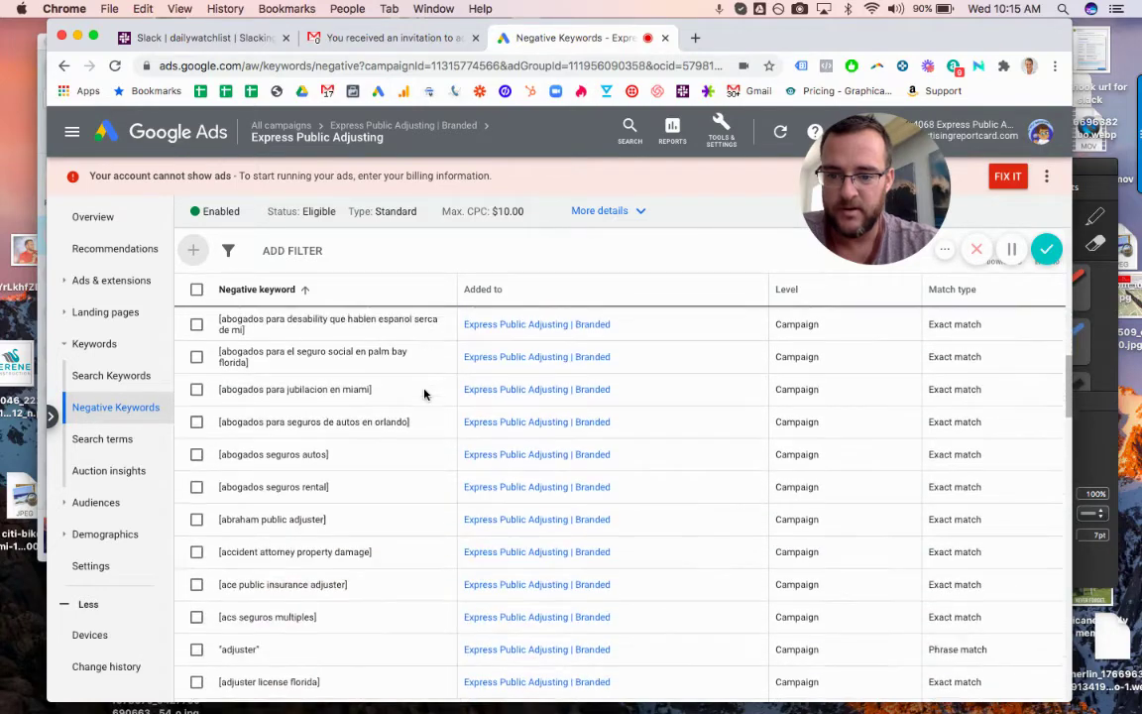
scroll(424, 394, down, 4)
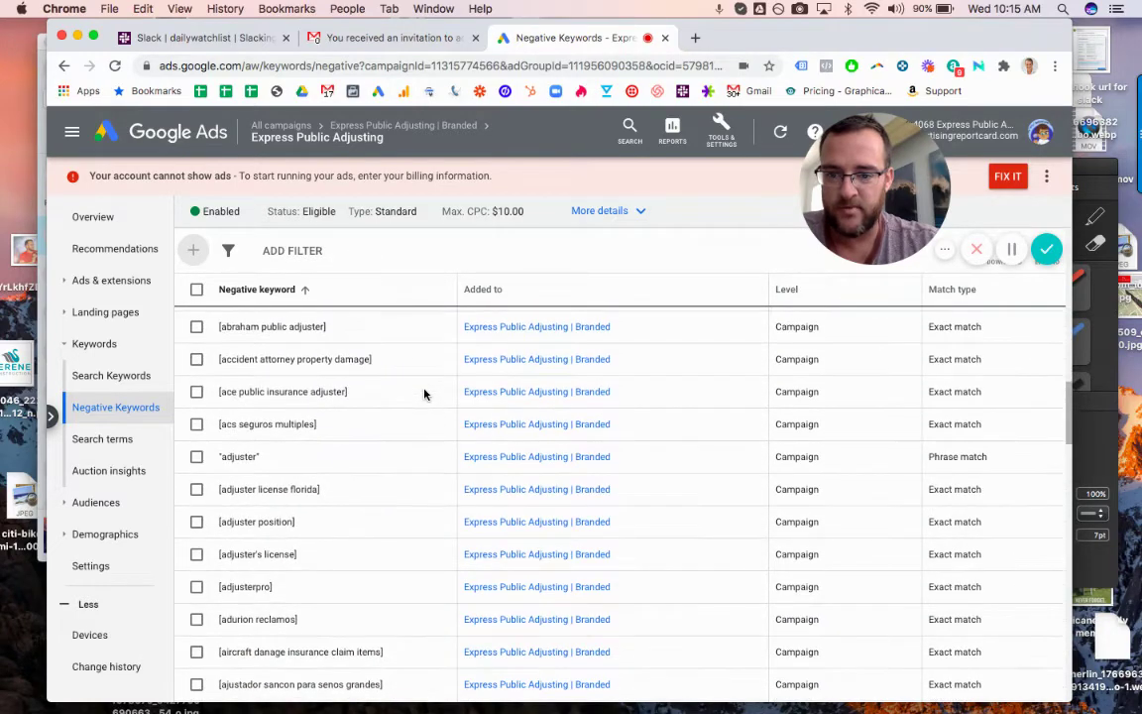
scroll(424, 394, down, 8)
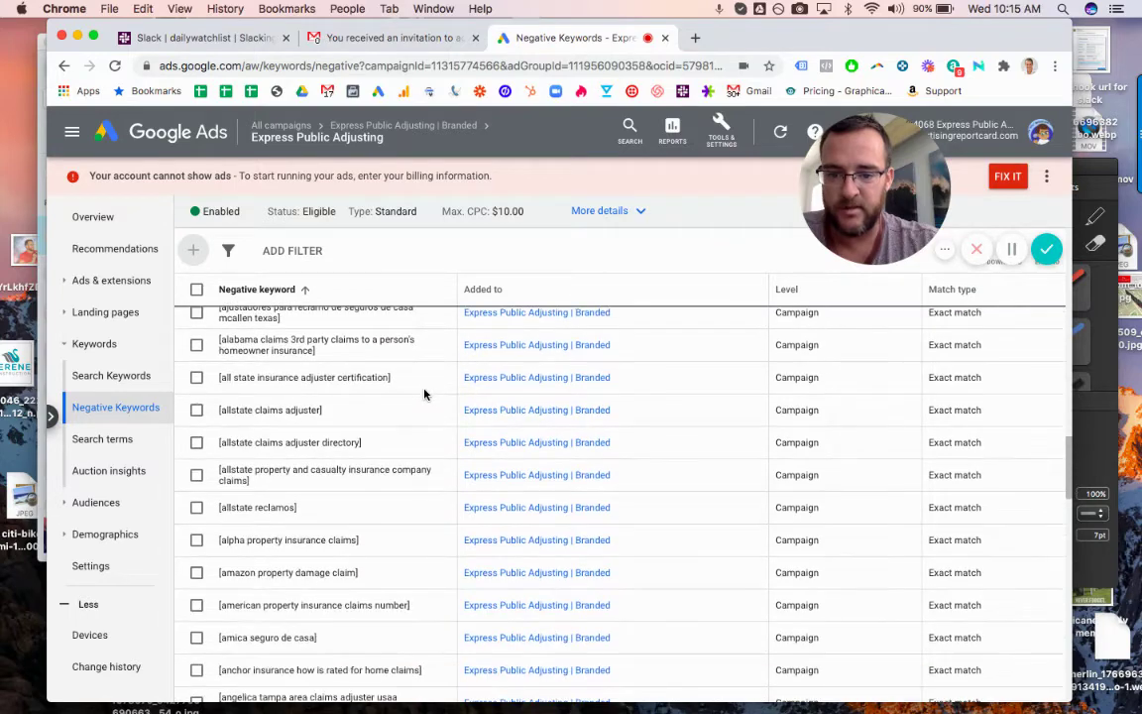
scroll(424, 394, down, 8)
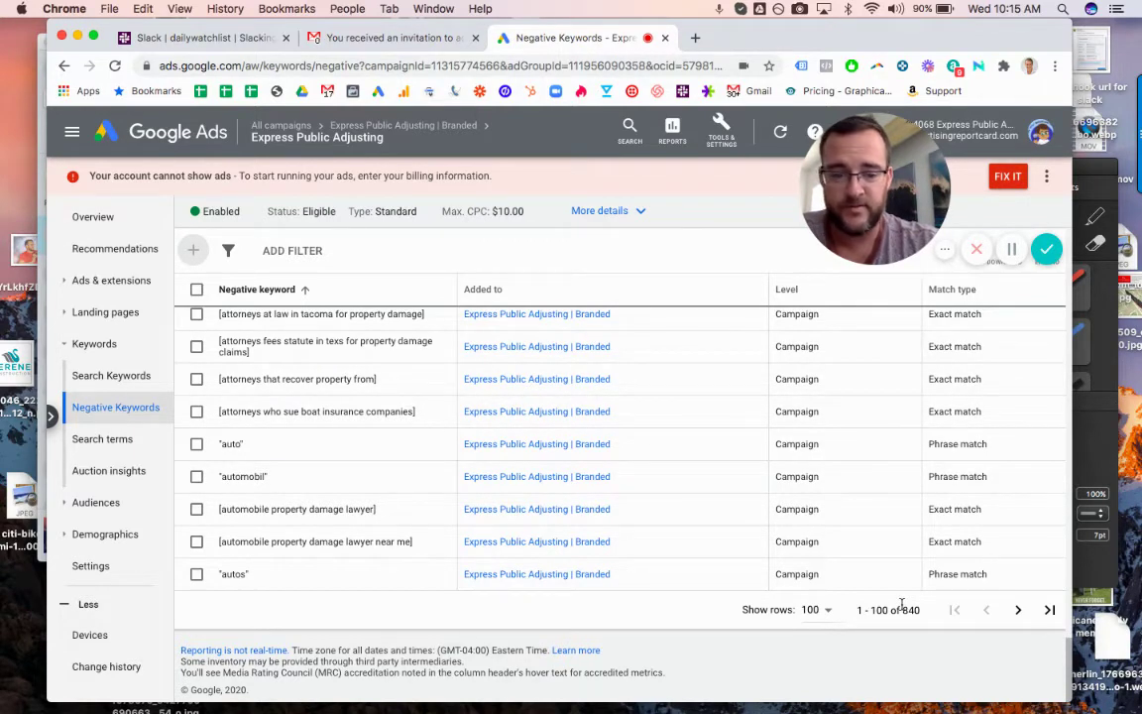
Set the negative keywords table to show 500 rows per page and return towards its beginning
click(813, 611)
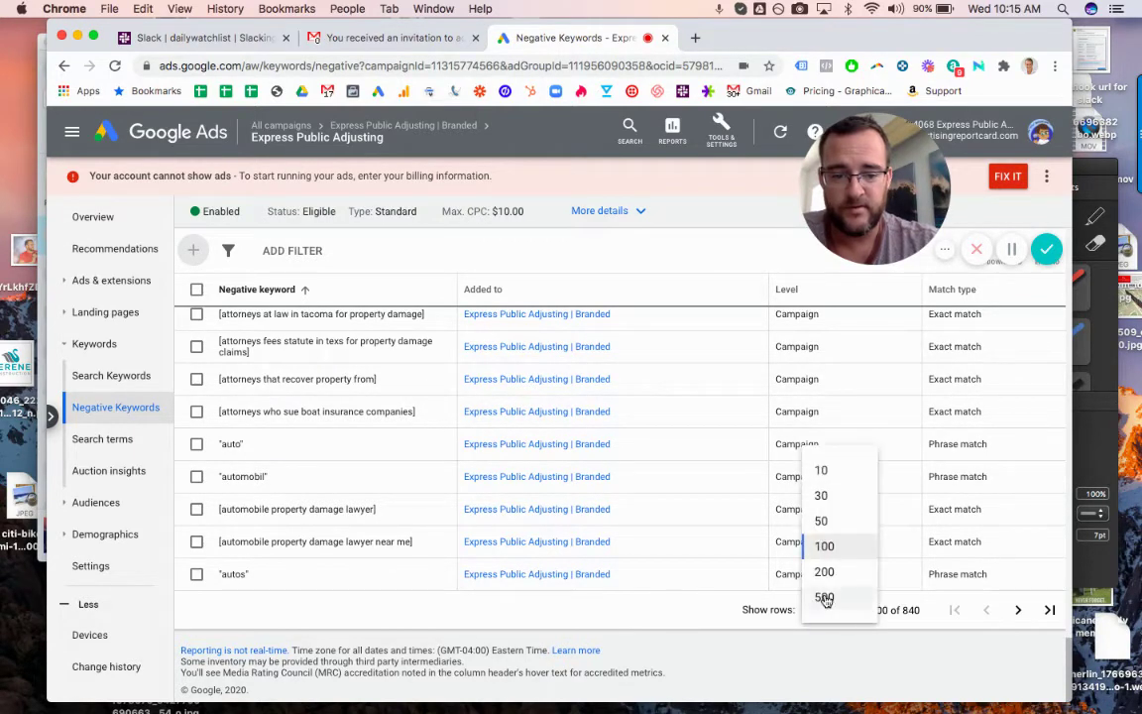
click(824, 597)
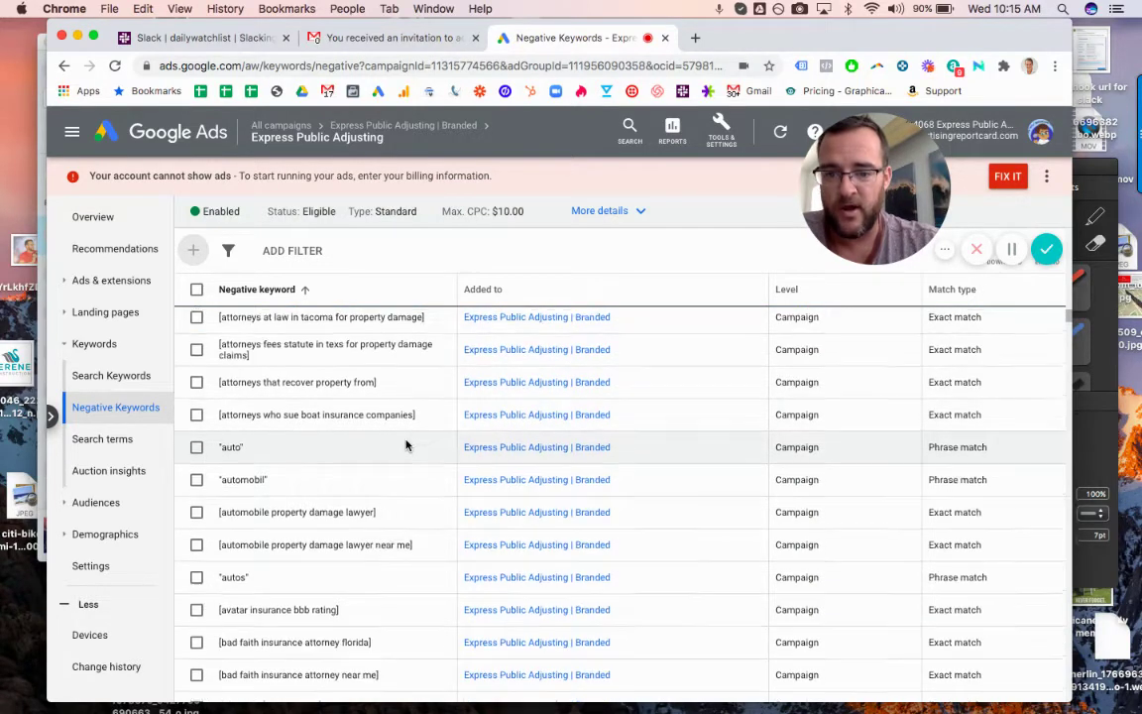
scroll(405, 445, up, 10)
scroll(405, 445, up, 10)
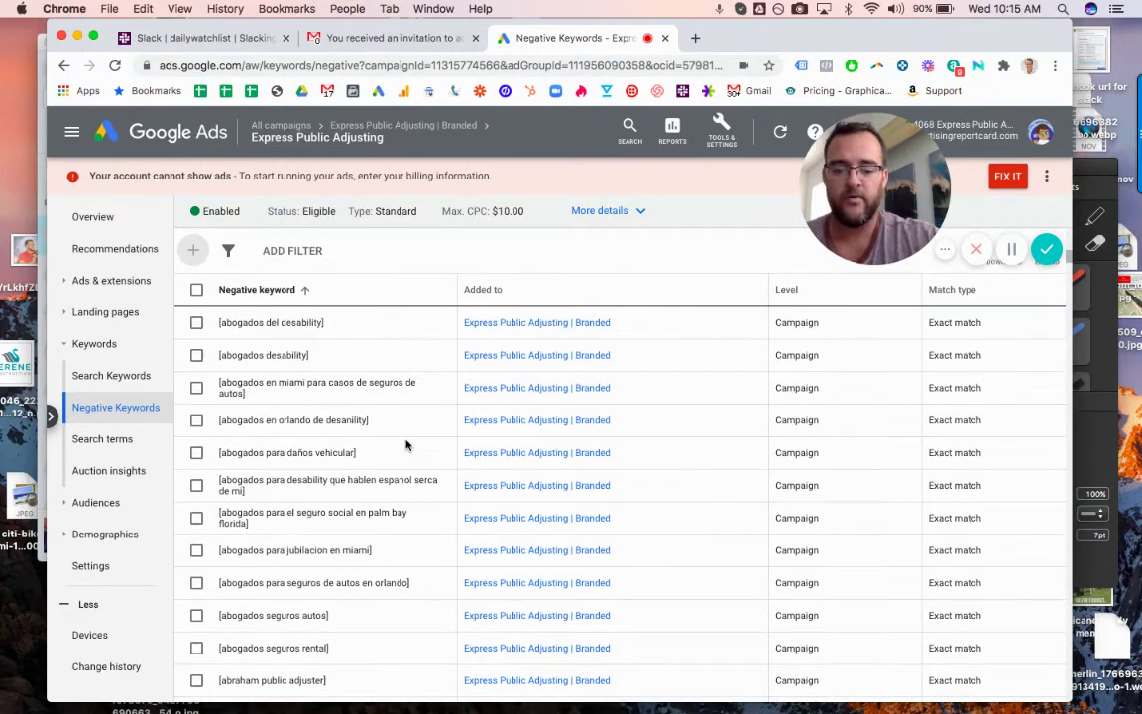
Search the page for "auto" and look through the matching negative keywords
key(super+f)
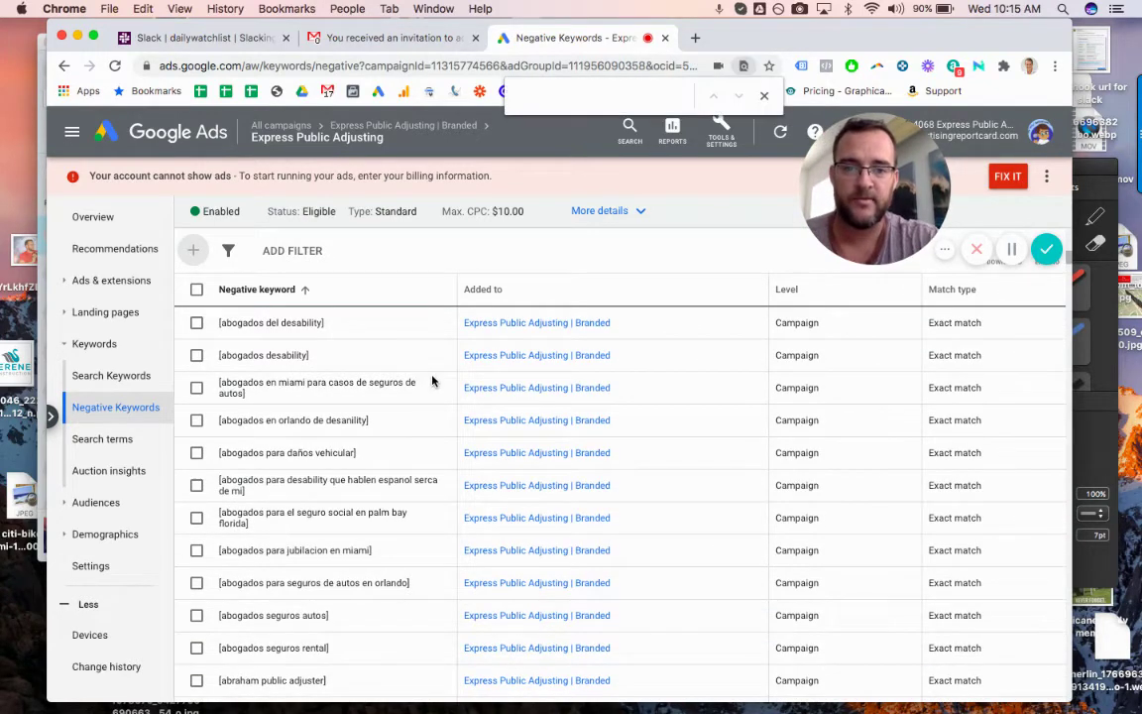
text(auto)
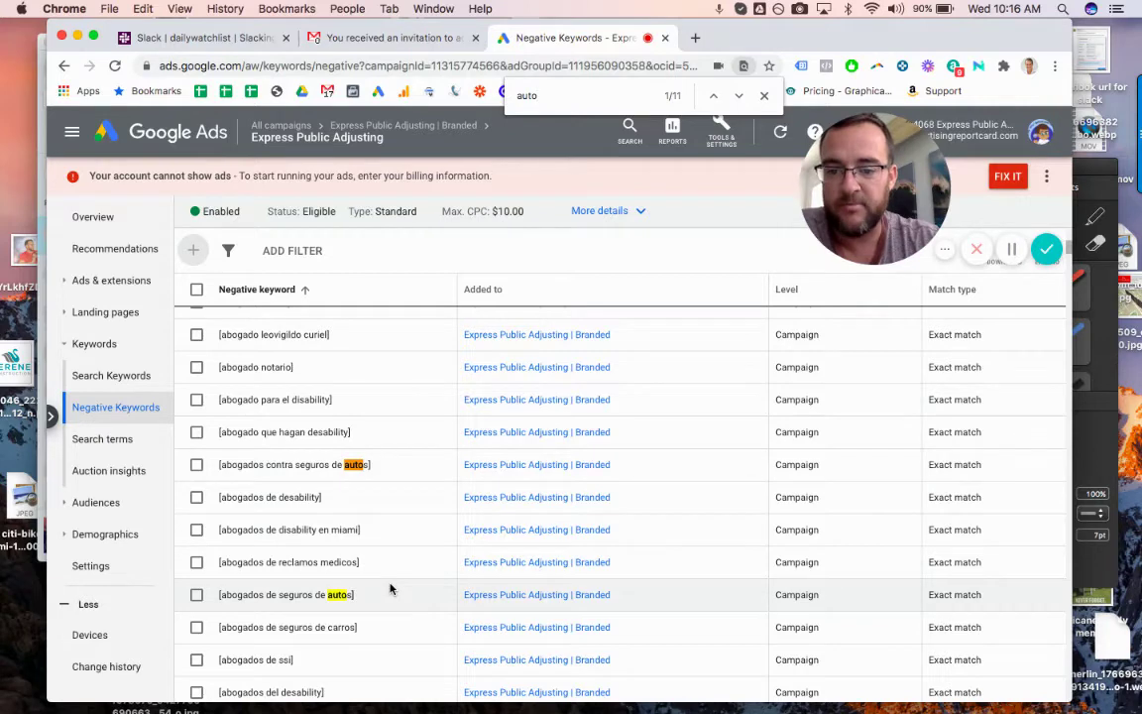
scroll(393, 515, down, 10)
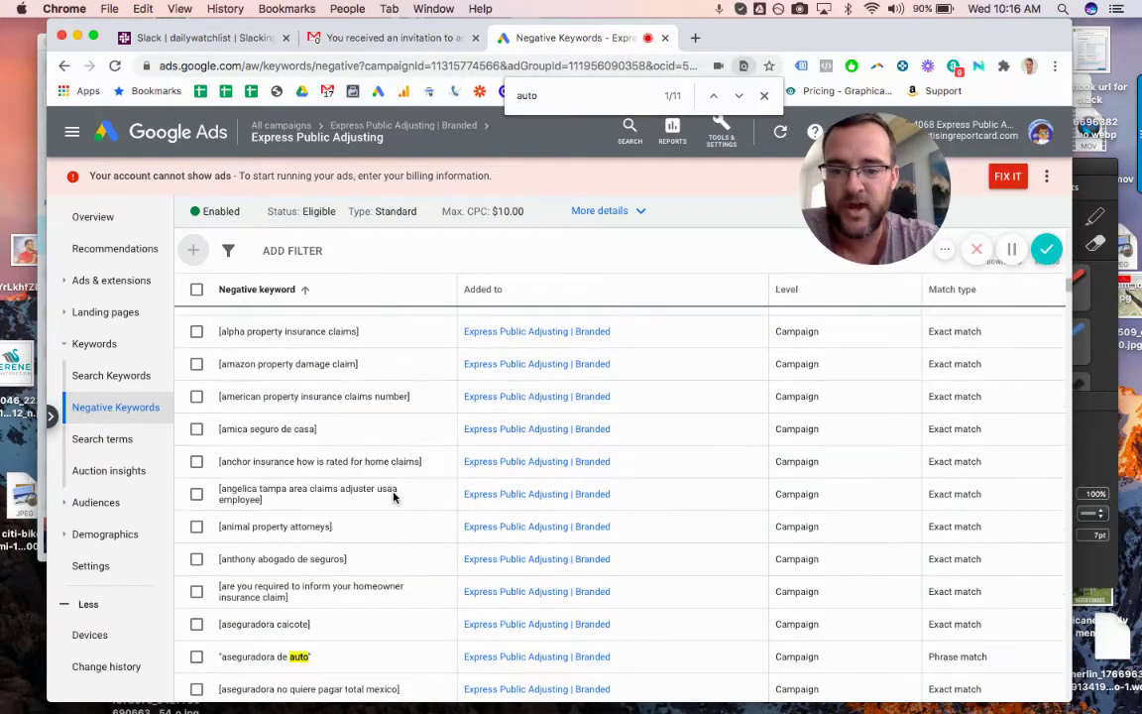
scroll(392, 497, down, 1)
scroll(392, 498, down, 10)
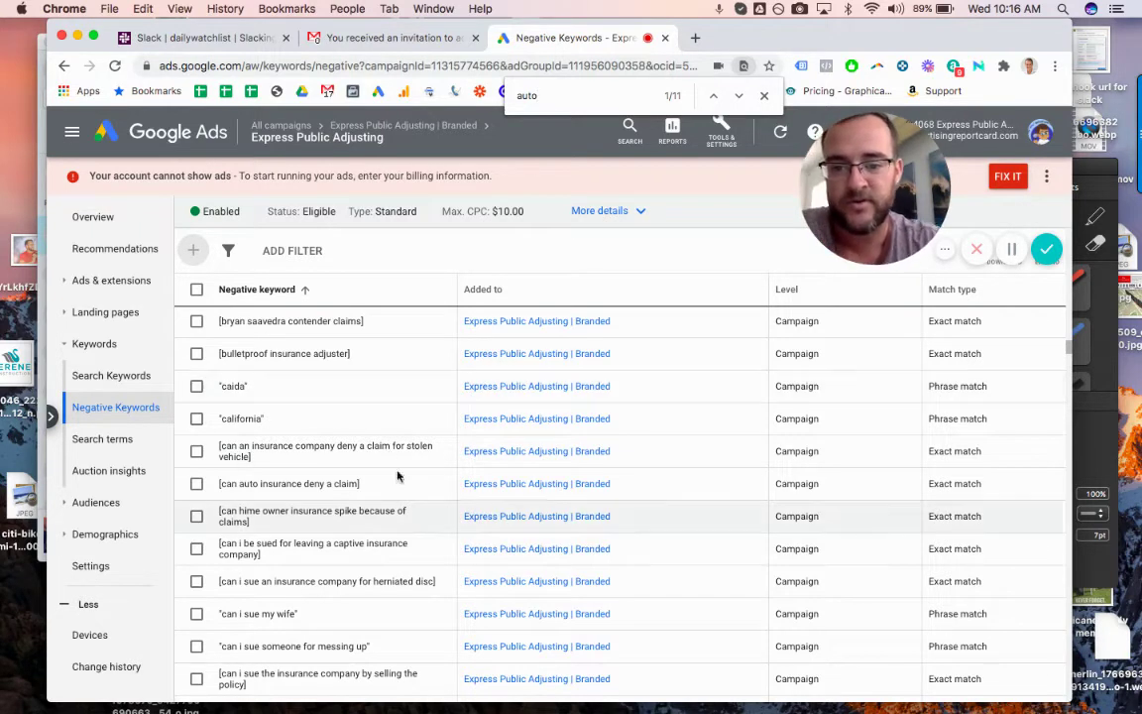
Check the ad group's search terms and settings, and go up to the Express Public Adjusting | Branded campaign's settings
click(134, 443)
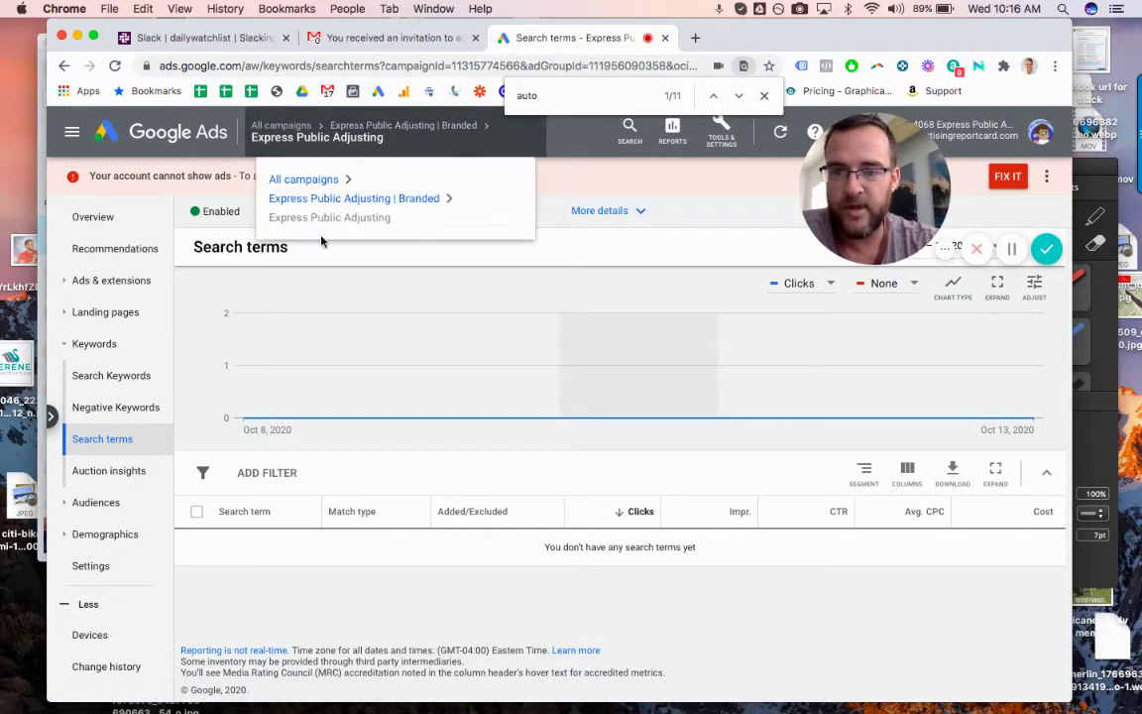
click(109, 571)
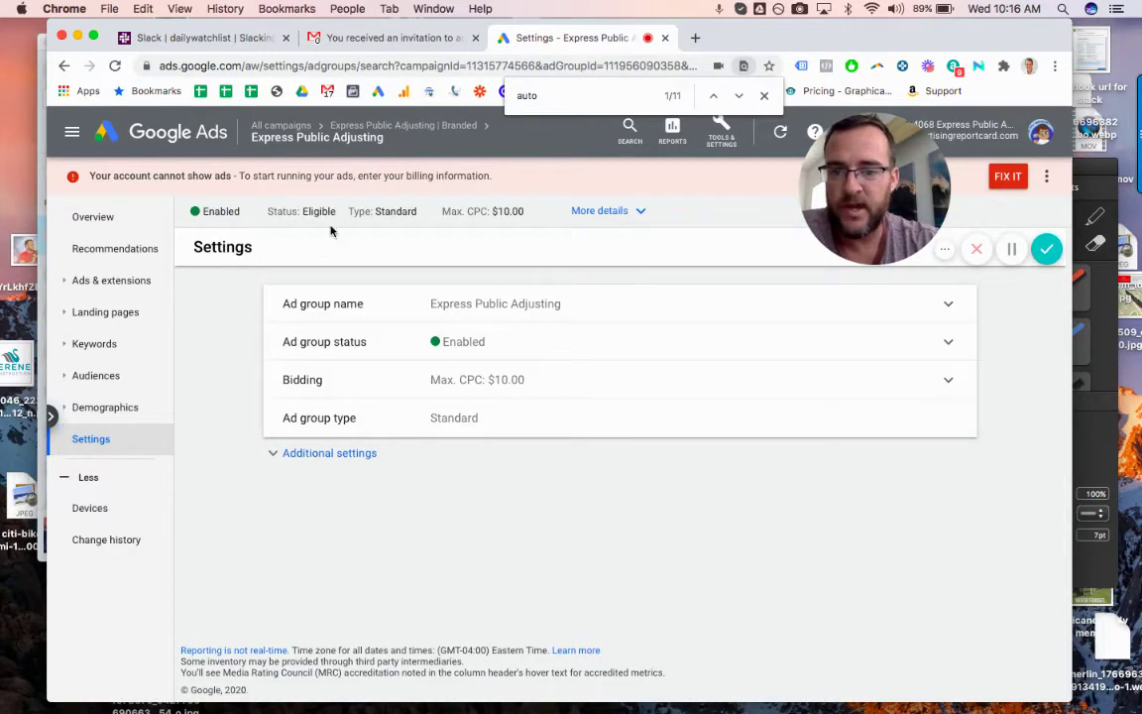
click(418, 132)
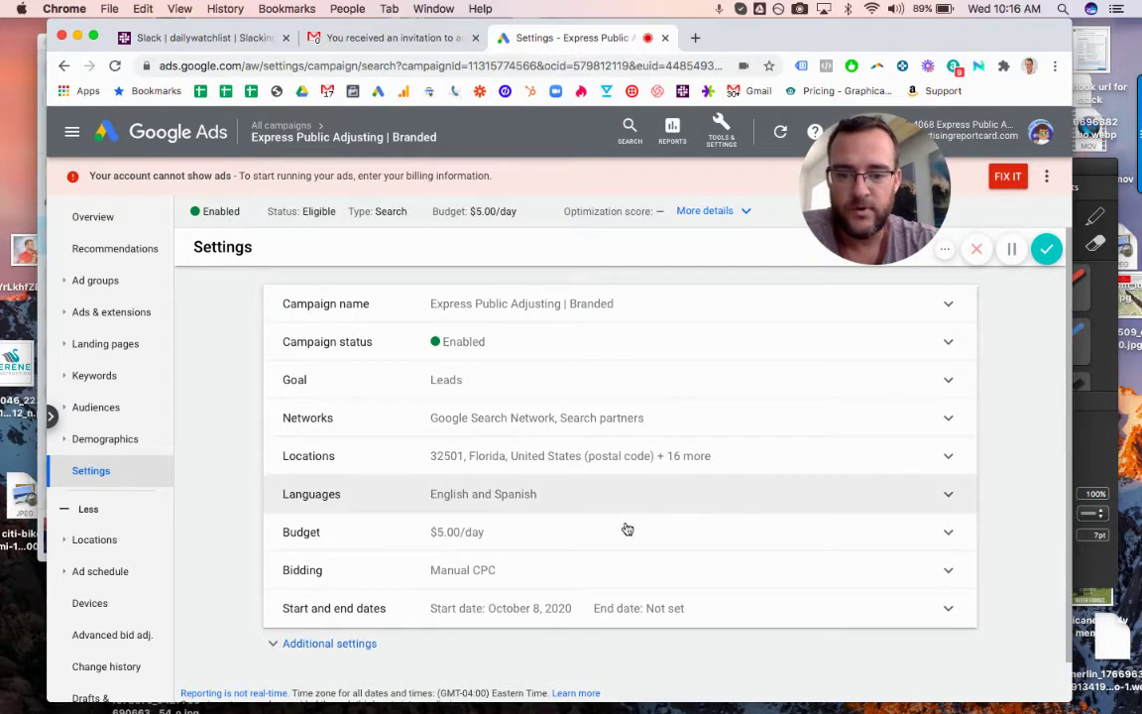
Expand the campaign's Bidding setting and examine its Manual CPC options
click(583, 579)
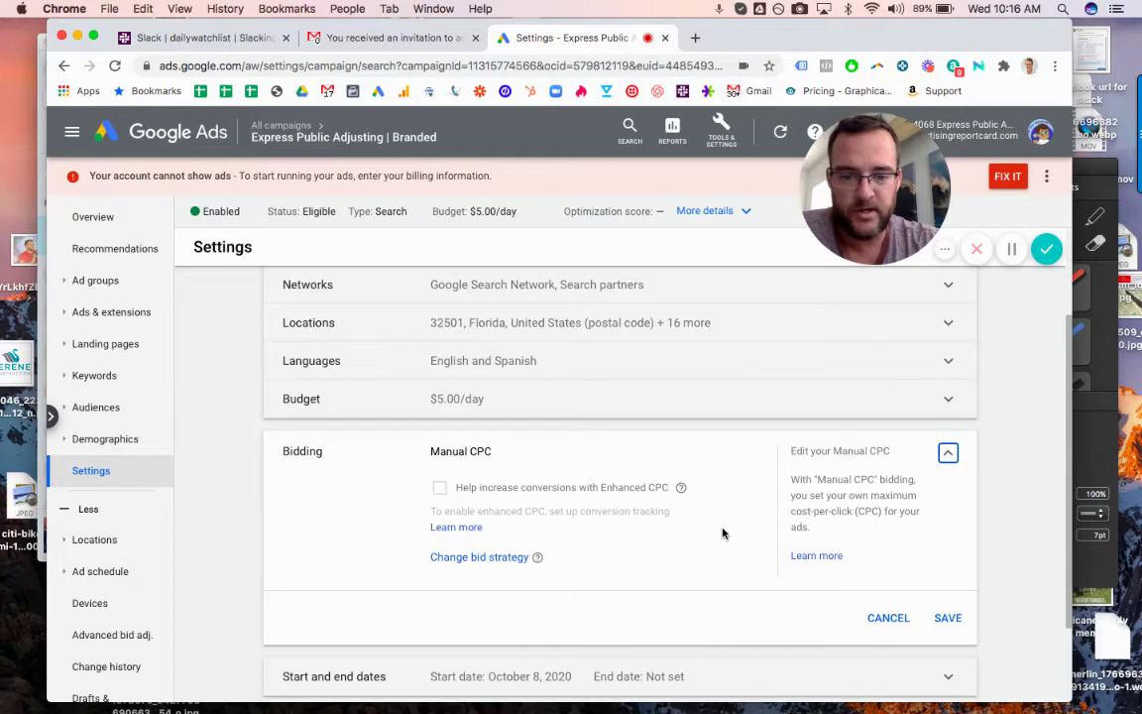
scroll(722, 533, up, 1)
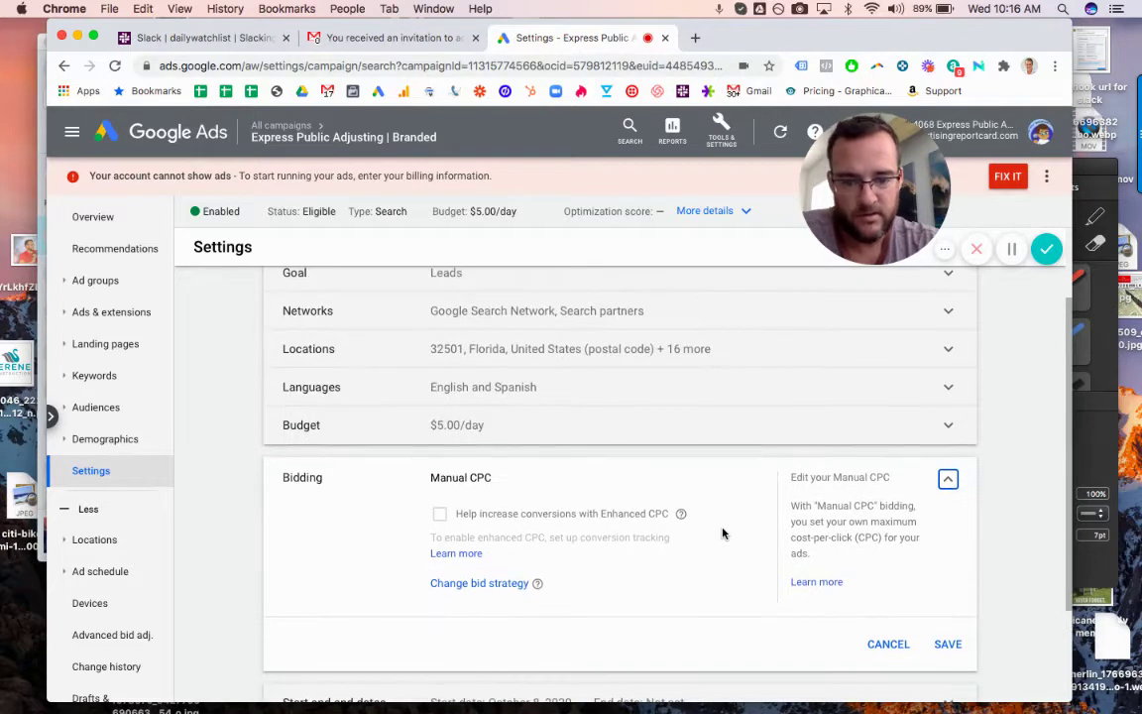
scroll(723, 533, down, 3)
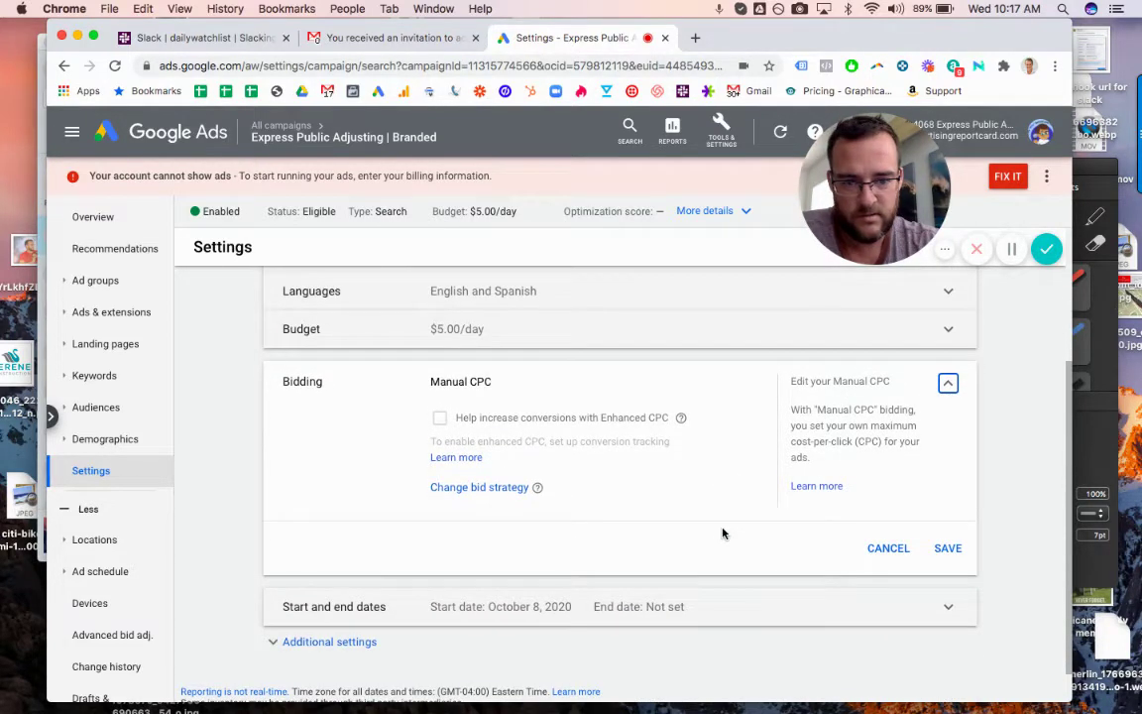
Go to the branded campaign's search keywords and examine their match types and maximum CPC bids
scroll(723, 533, up, 4)
click(96, 374)
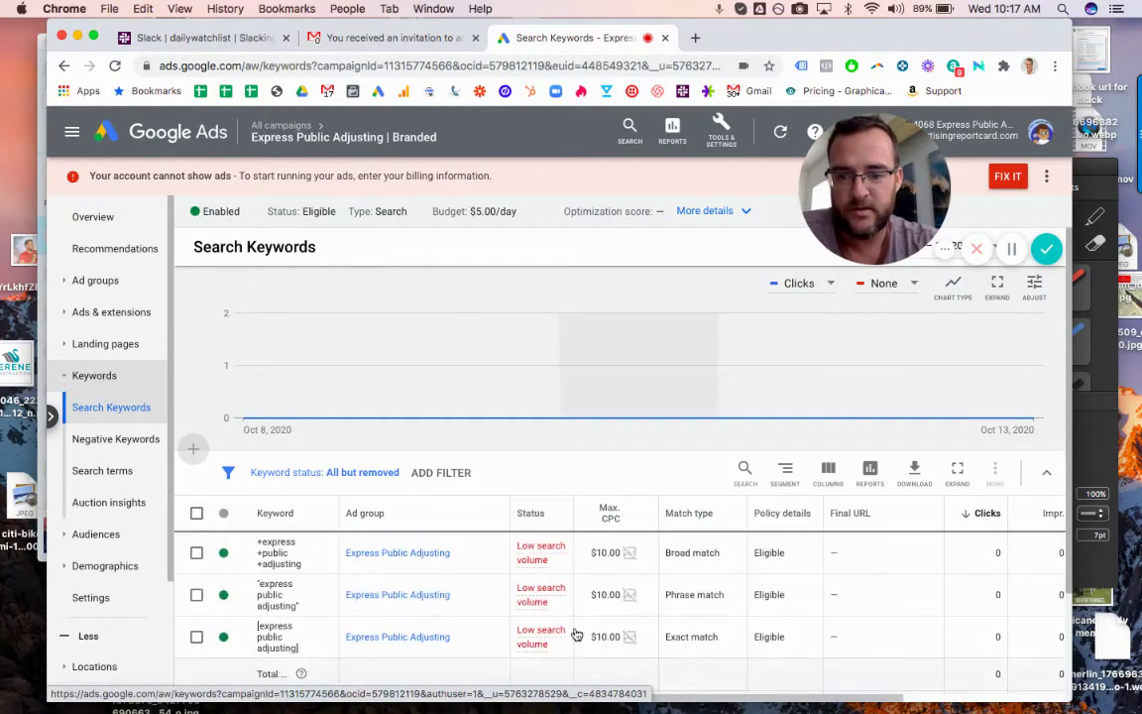
scroll(595, 510, down, 2)
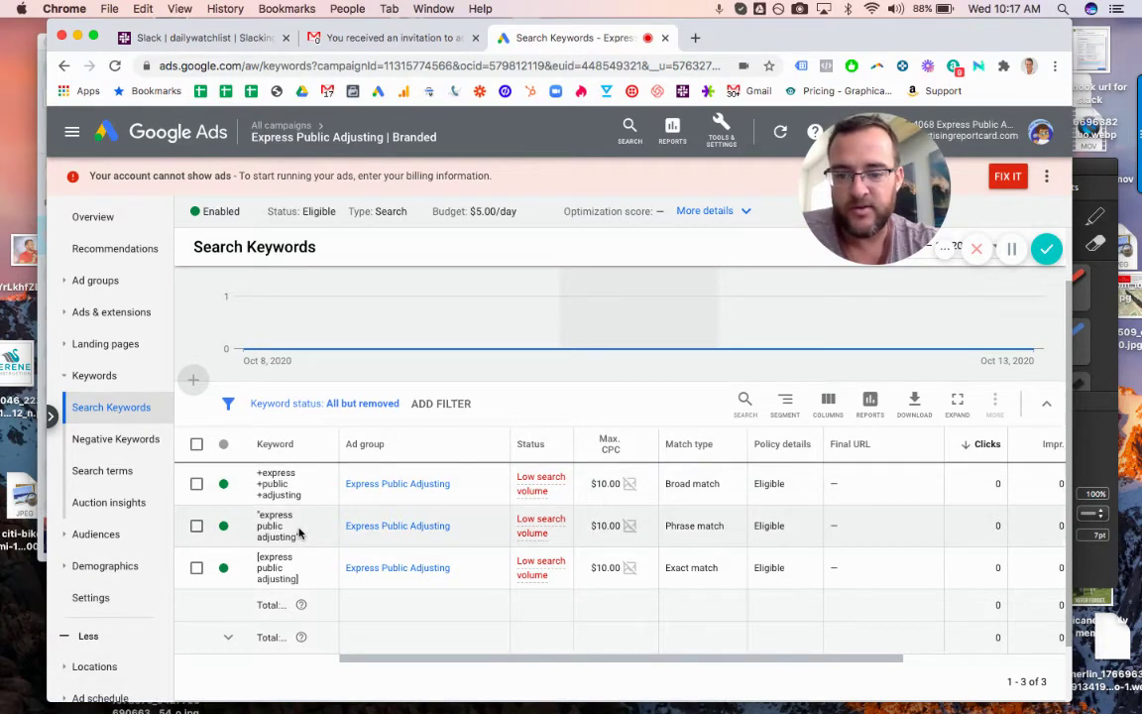
Return to the campaign settings and expand Locations to review the targeted postal codes
click(115, 606)
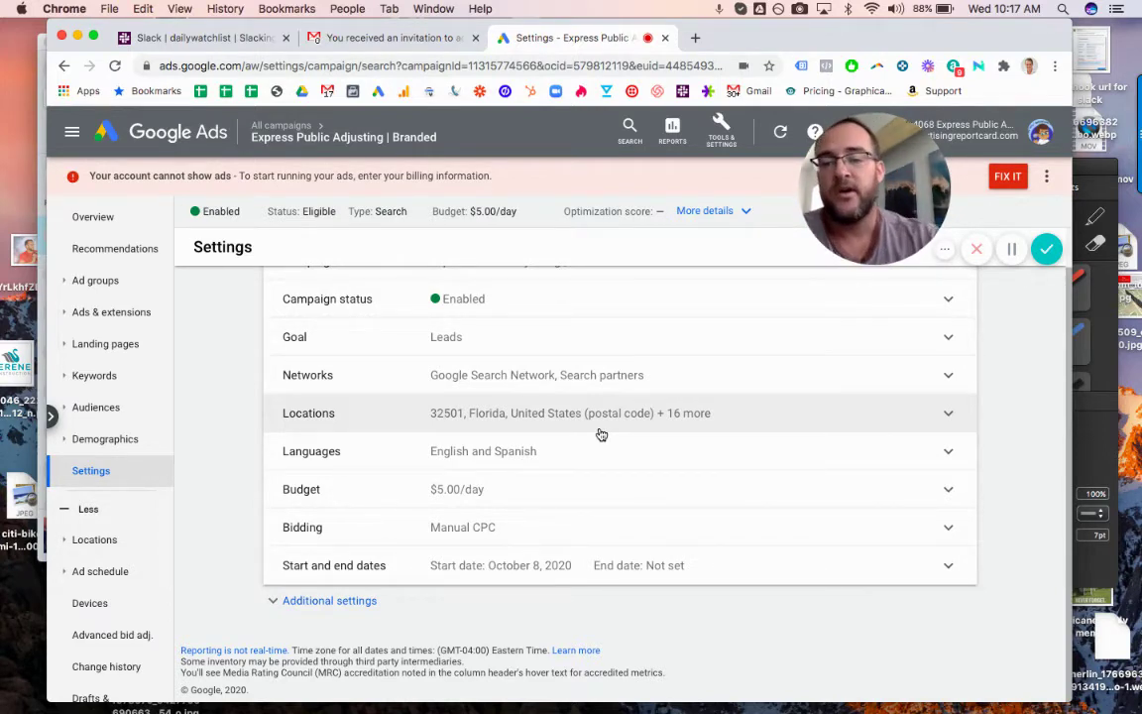
scroll(600, 434, up, 1)
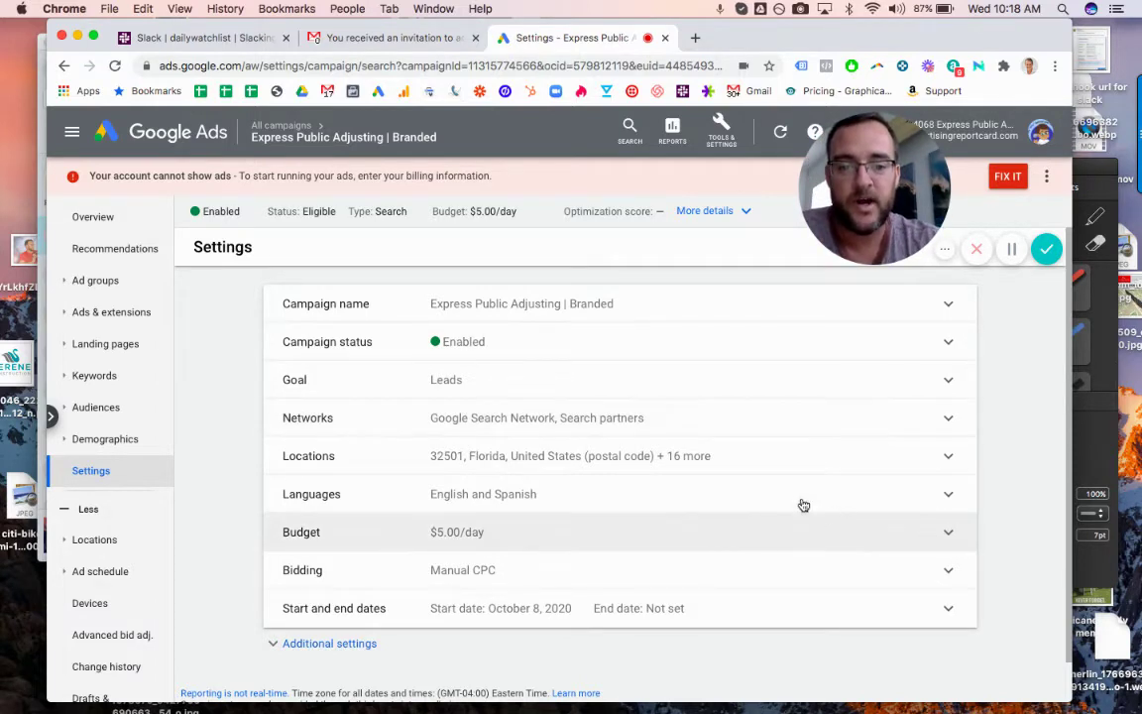
click(777, 458)
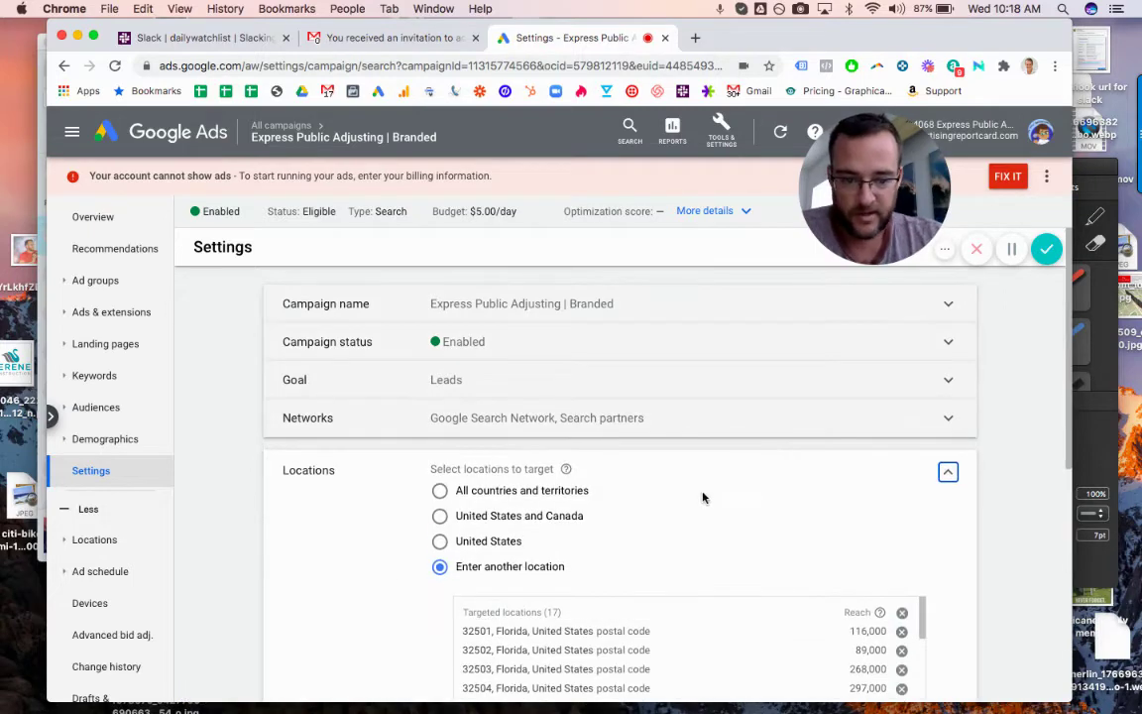
scroll(387, 571, down, 3)
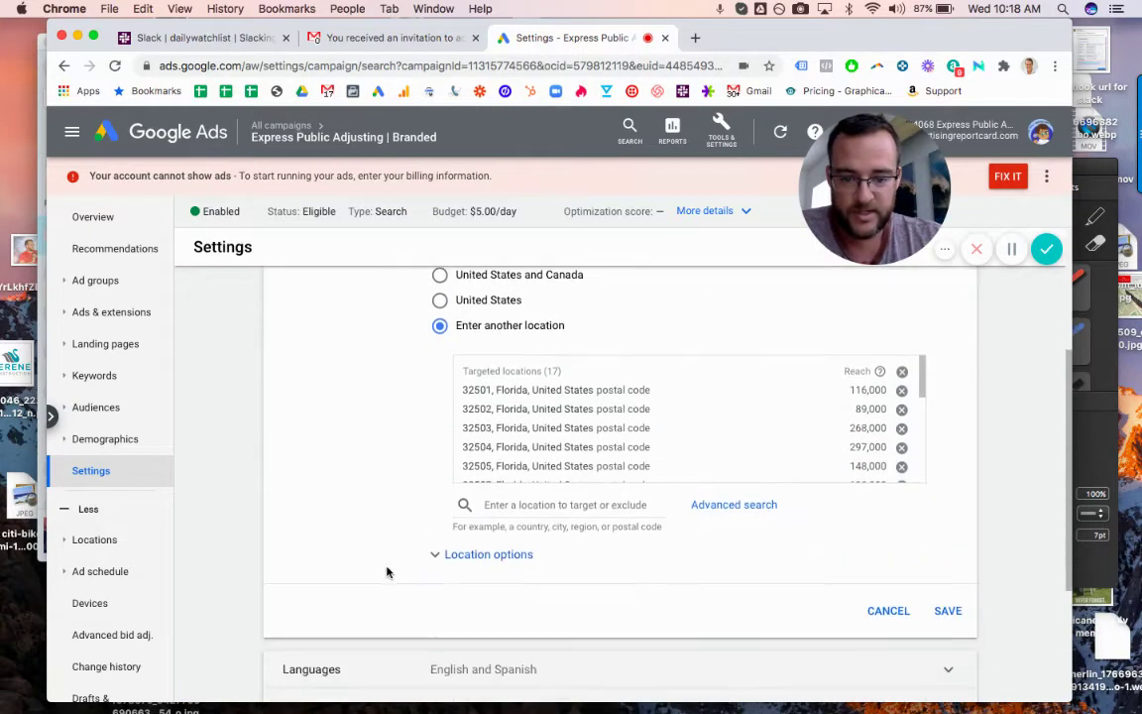
Open the advanced location search and zoom the map out to view the area around the targeted Florida postal codes
click(713, 507)
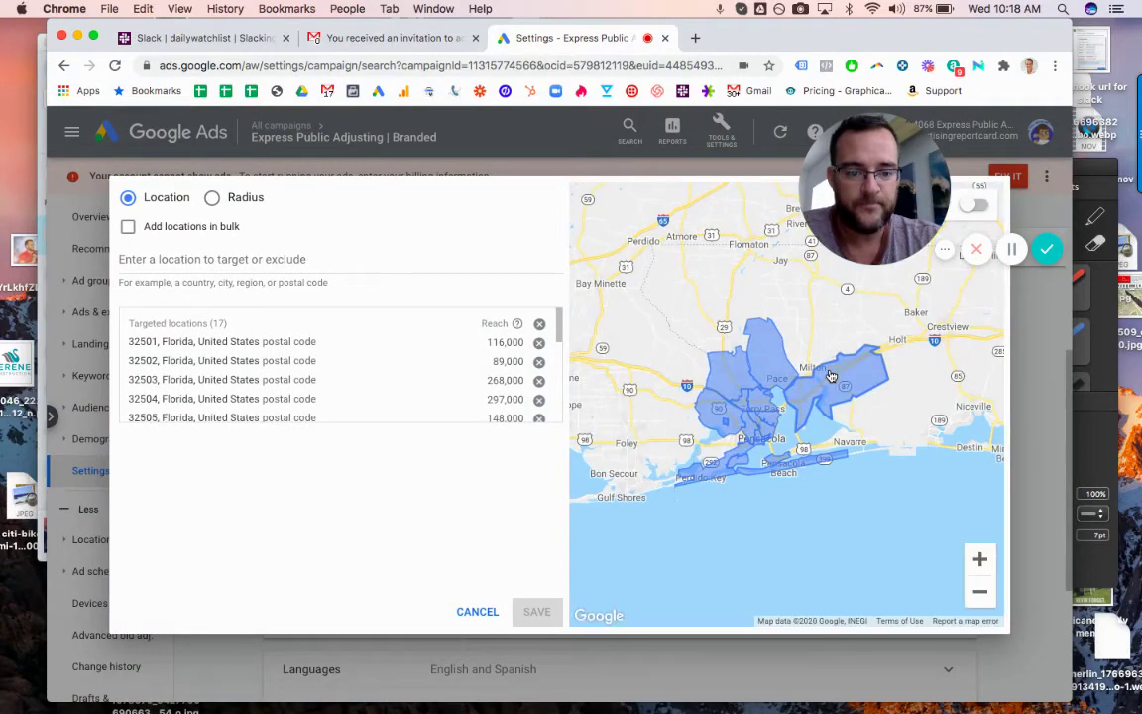
click(981, 594)
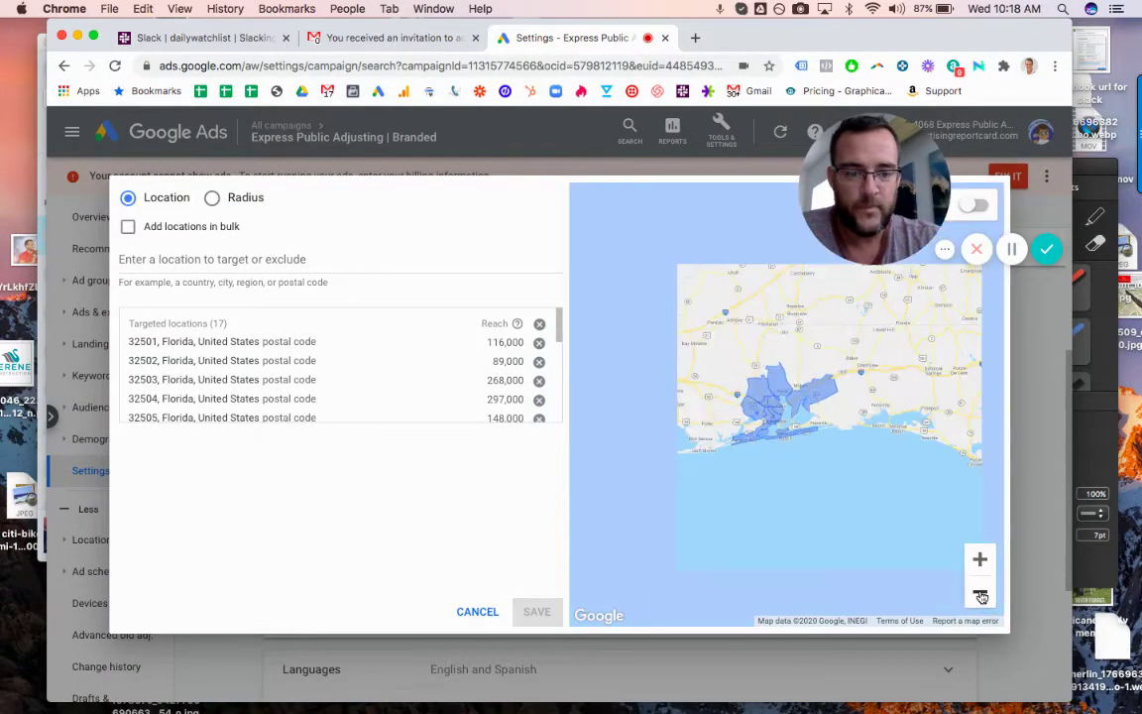
click(981, 595)
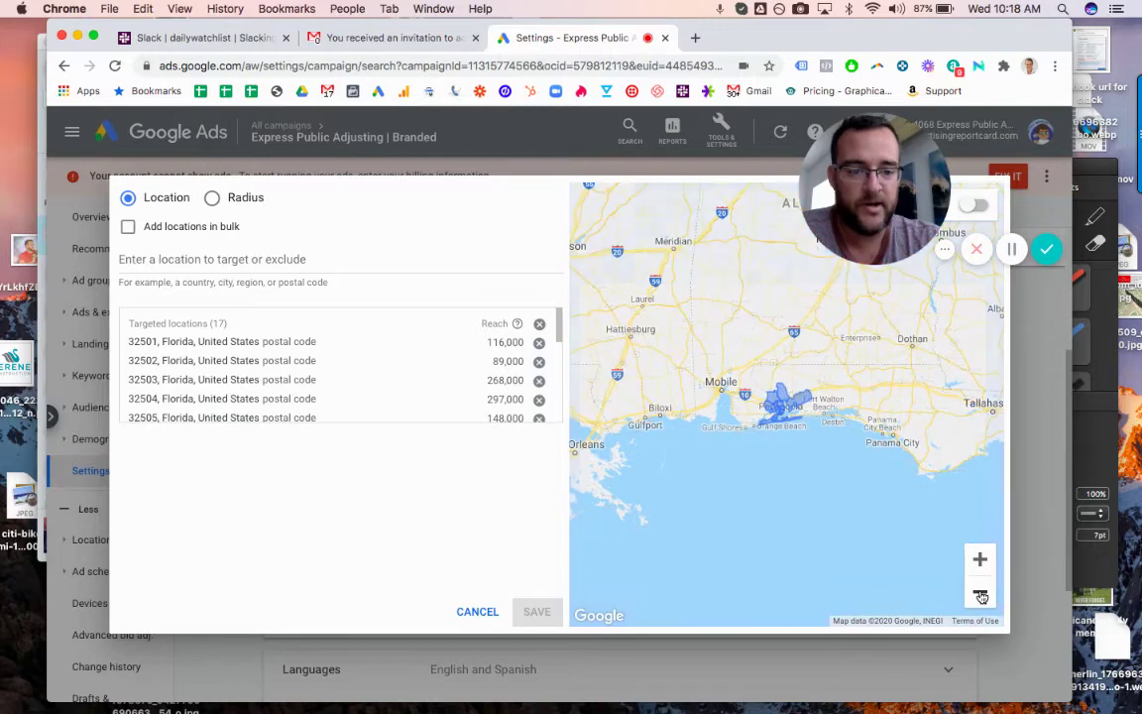
Compare the targeted Florida postal codes with the surrounding region on the map, and close the advanced location search without saving
click(981, 594)
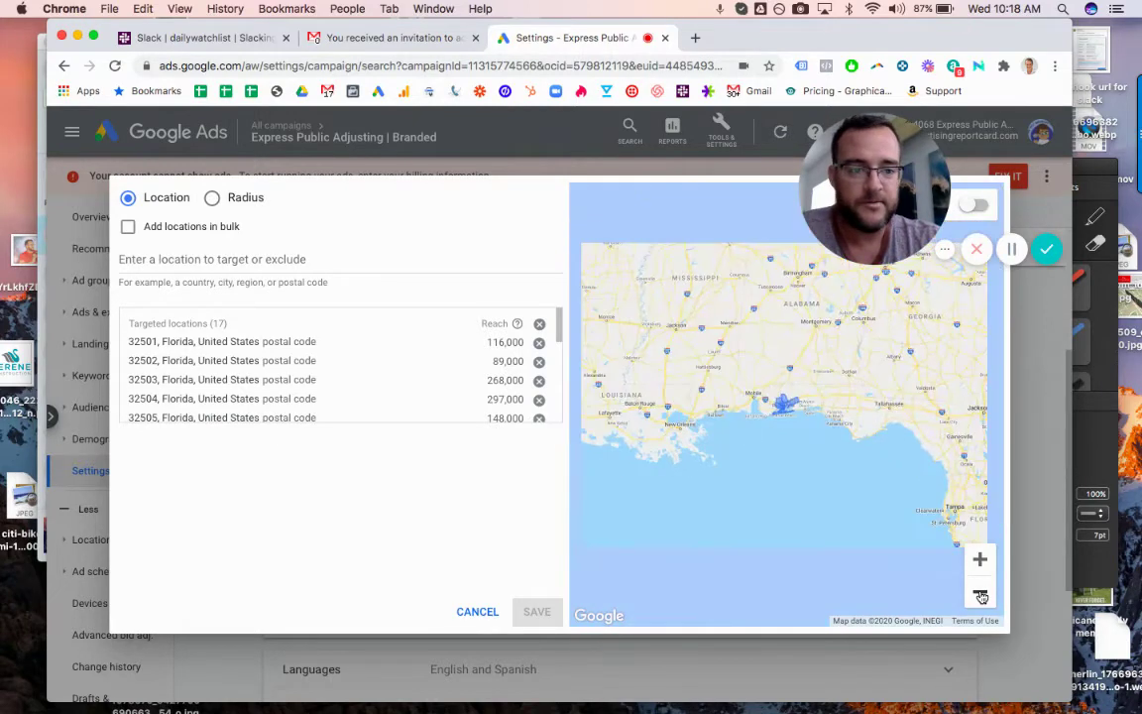
click(978, 562)
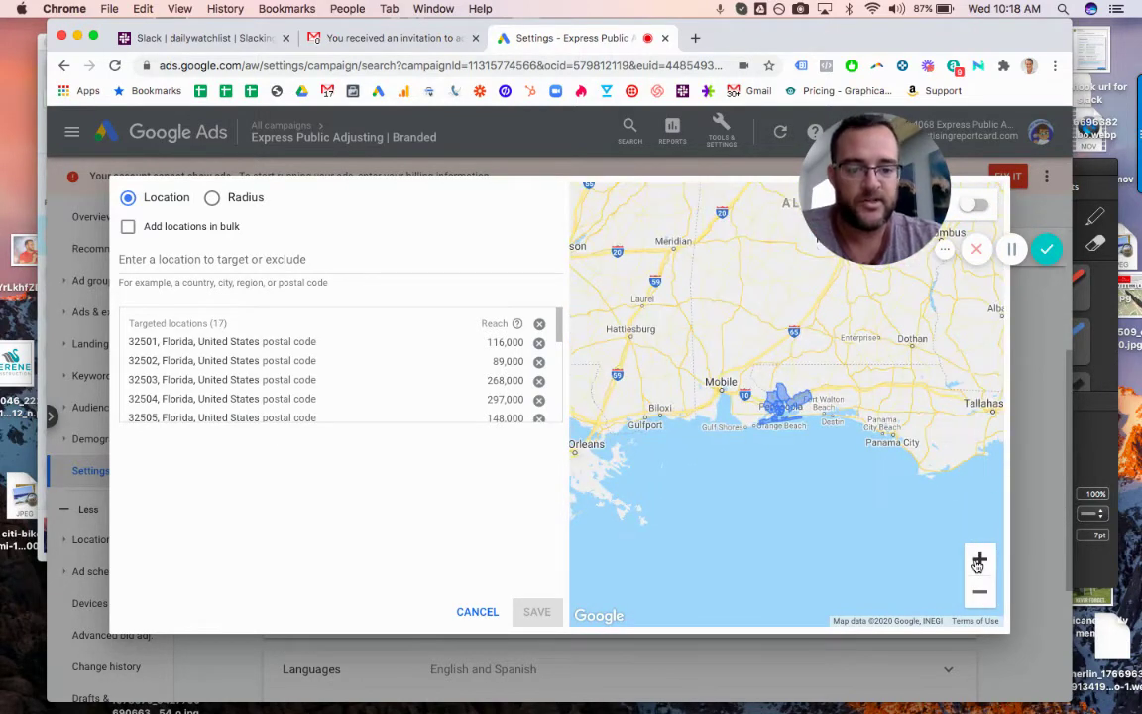
click(978, 561)
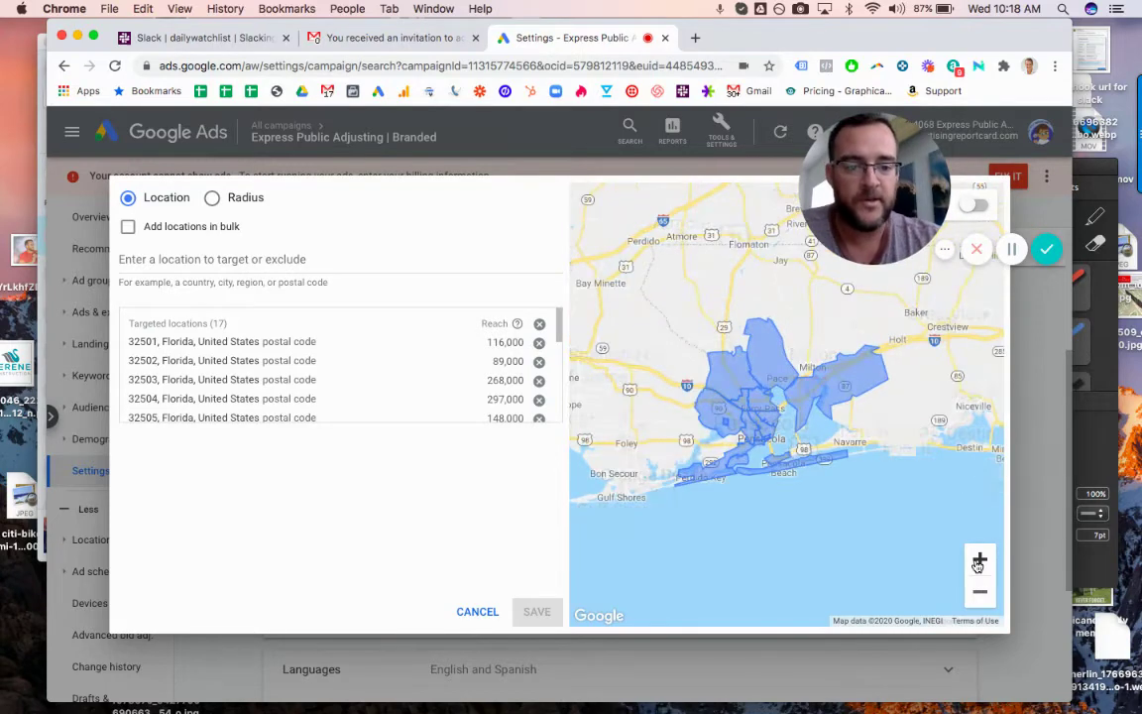
click(978, 562)
click(985, 598)
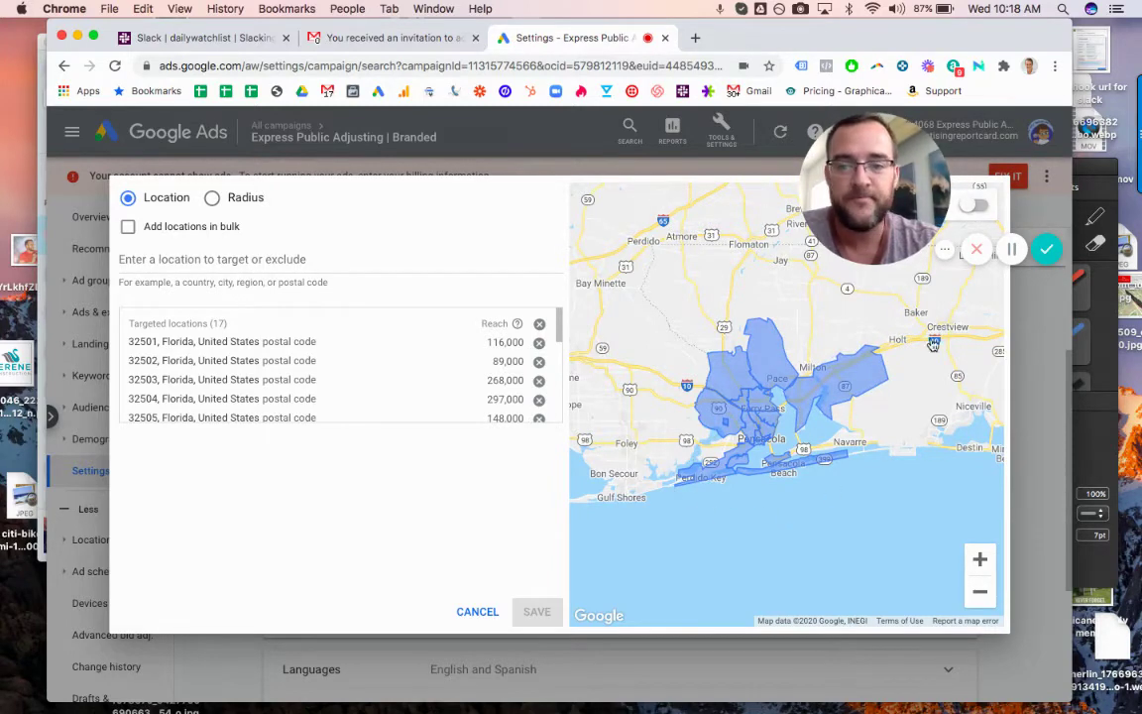
click(477, 611)
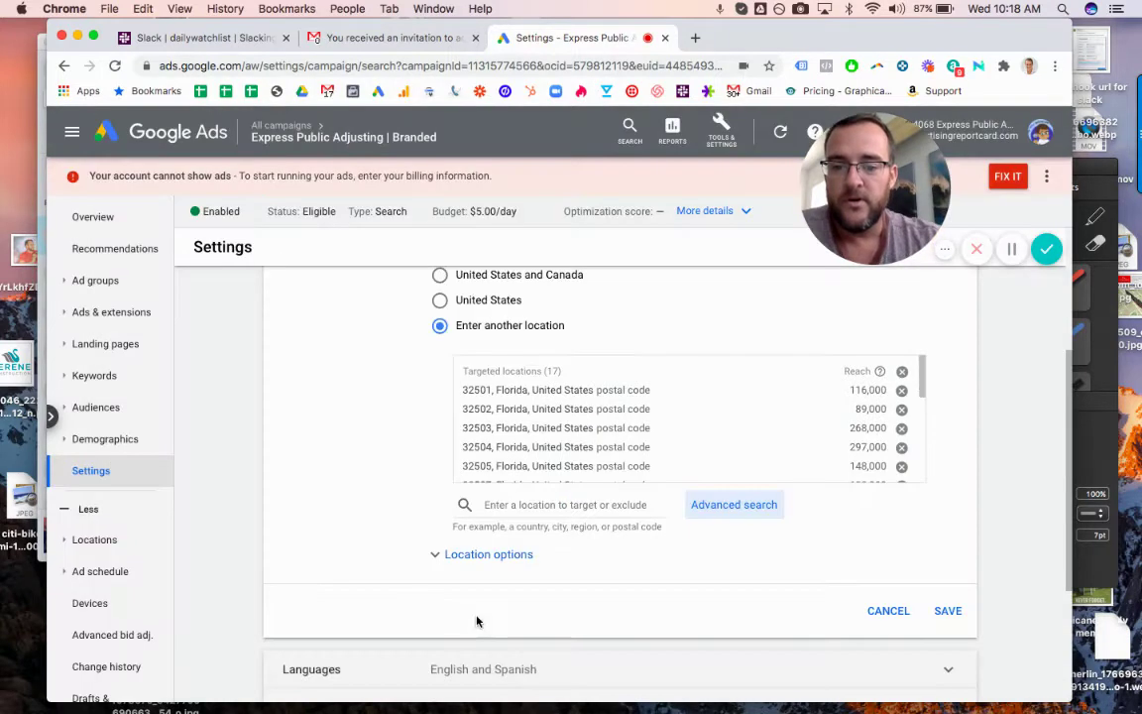
Expand the location options, examine the Target and Exclude choices, and close the Locations setting without saving
click(511, 555)
scroll(402, 468, down, 3)
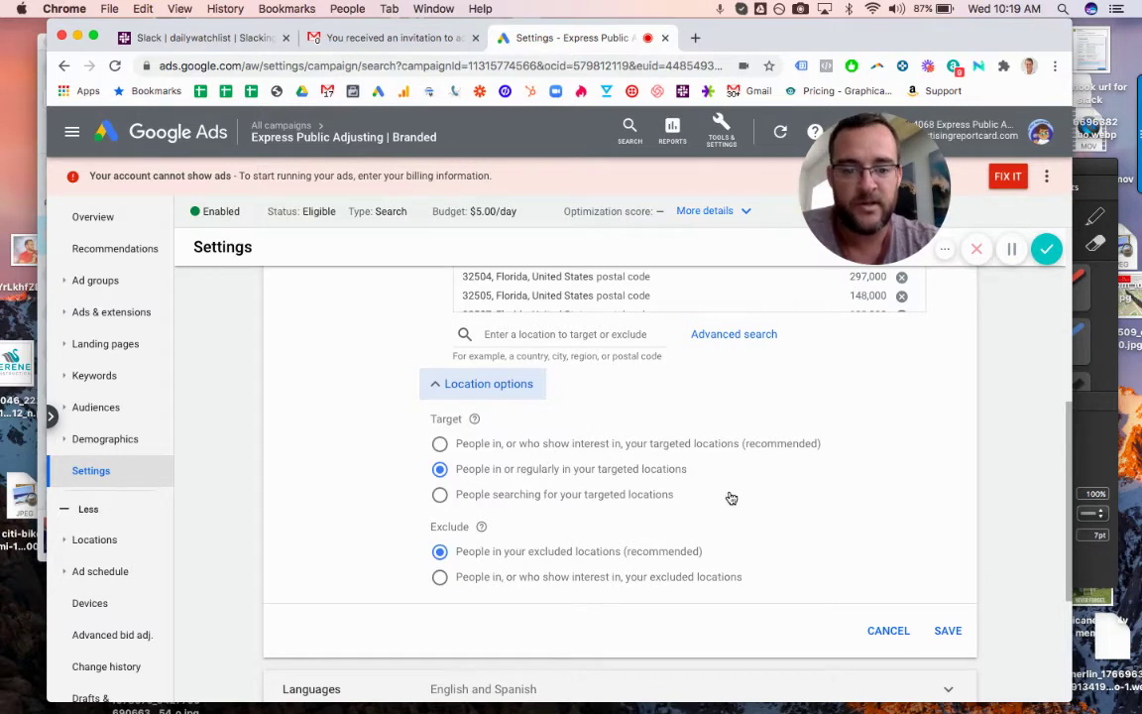
click(886, 631)
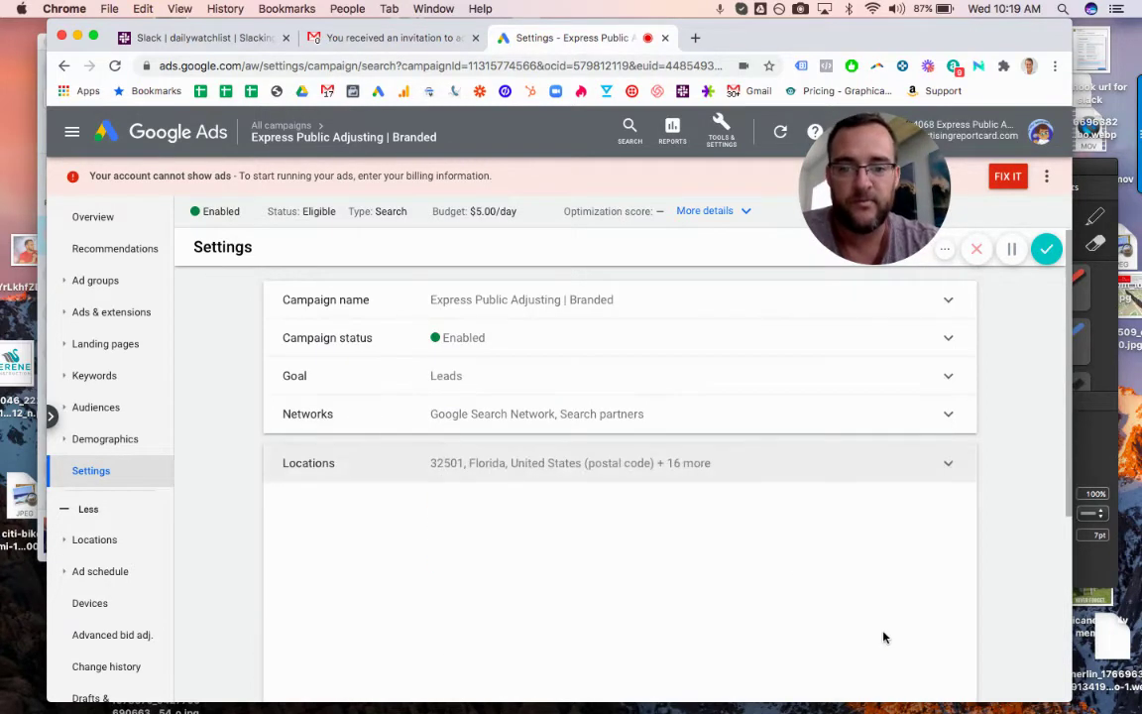
Go to the campaign's ad schedule and examine the time blocks for each day
scroll(1002, 375, down, 1)
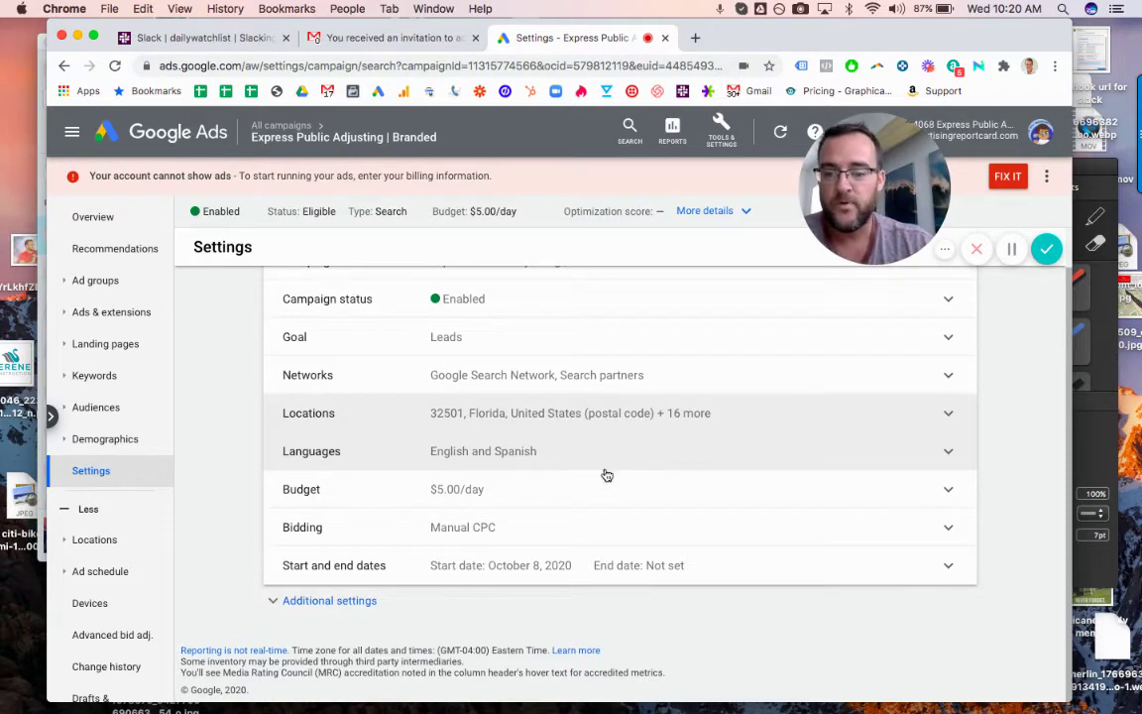
scroll(121, 538, down, 1)
click(87, 540)
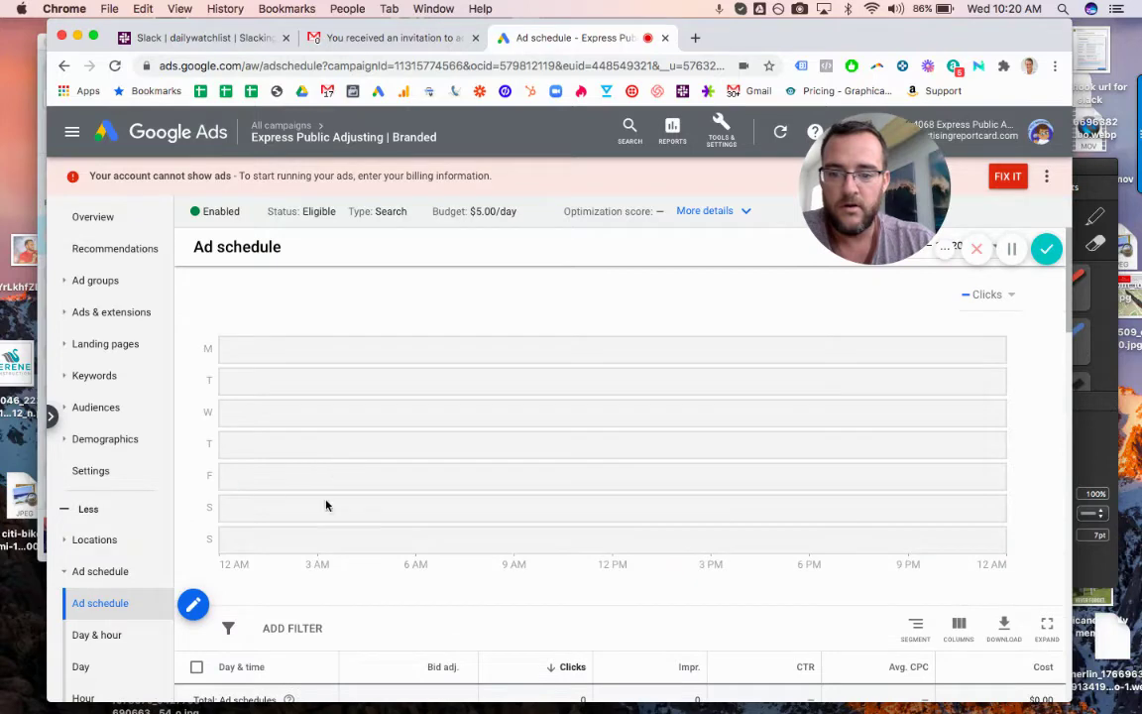
scroll(401, 640, down, 1)
scroll(388, 656, down, 5)
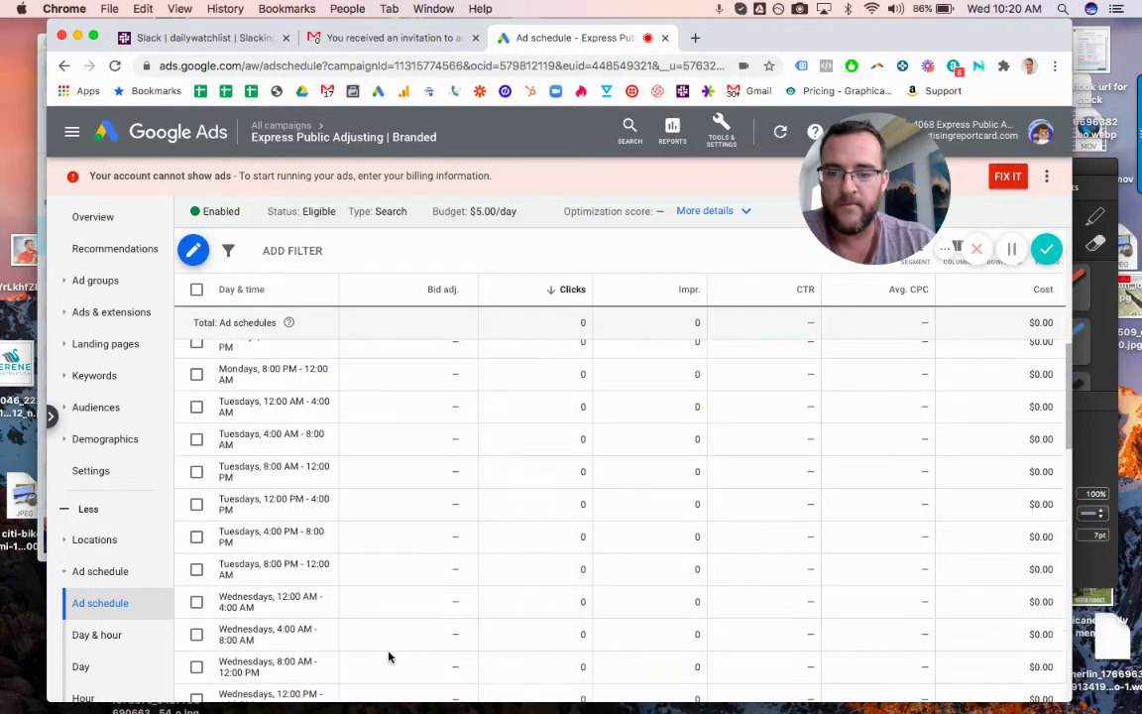
scroll(389, 656, up, 3)
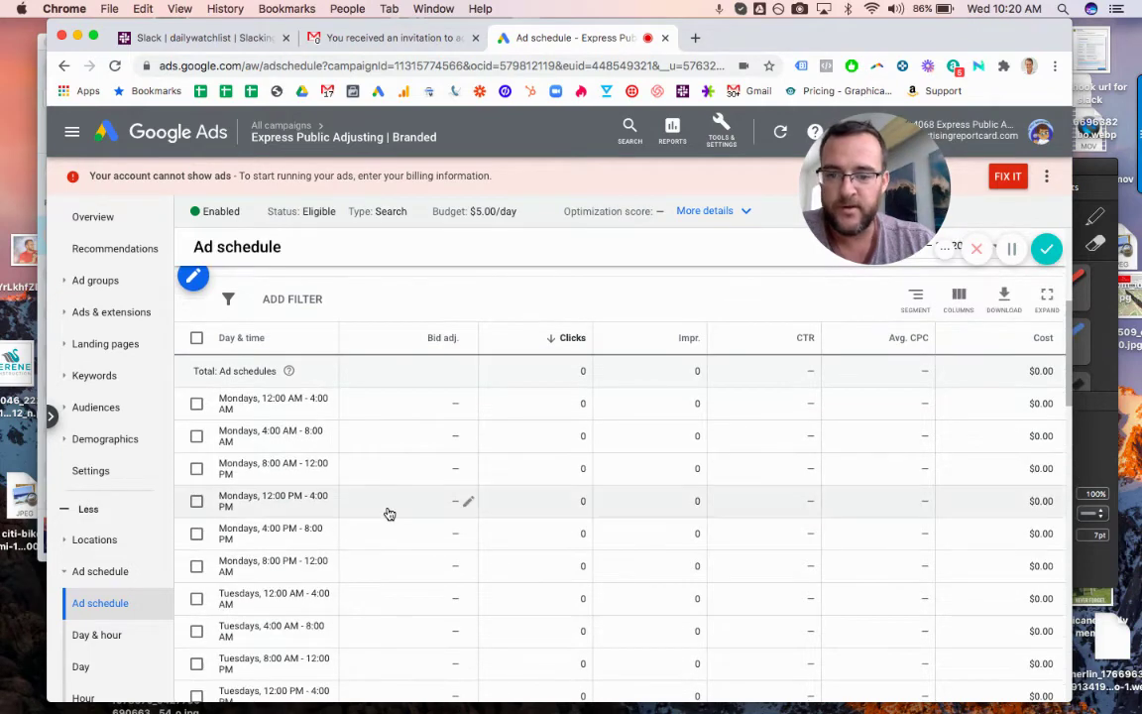
scroll(400, 397, up, 4)
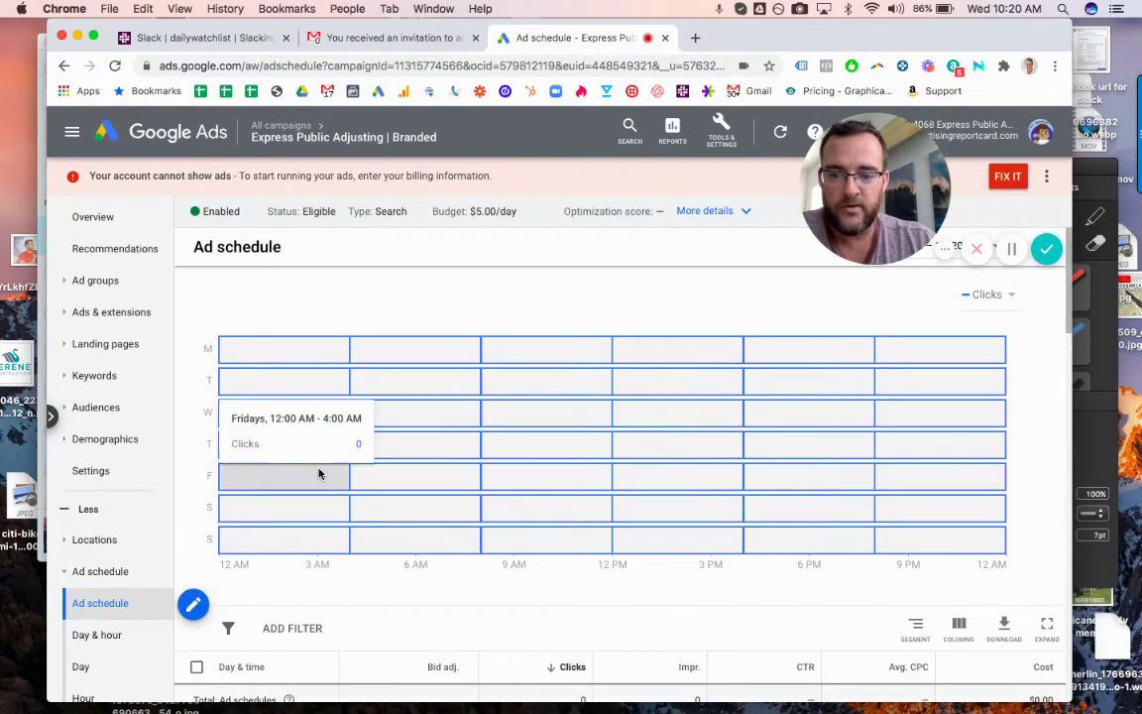
Open the ad schedule for editing, review the time ranges set for all days, and cancel without changes
scroll(318, 468, down, 3)
click(194, 347)
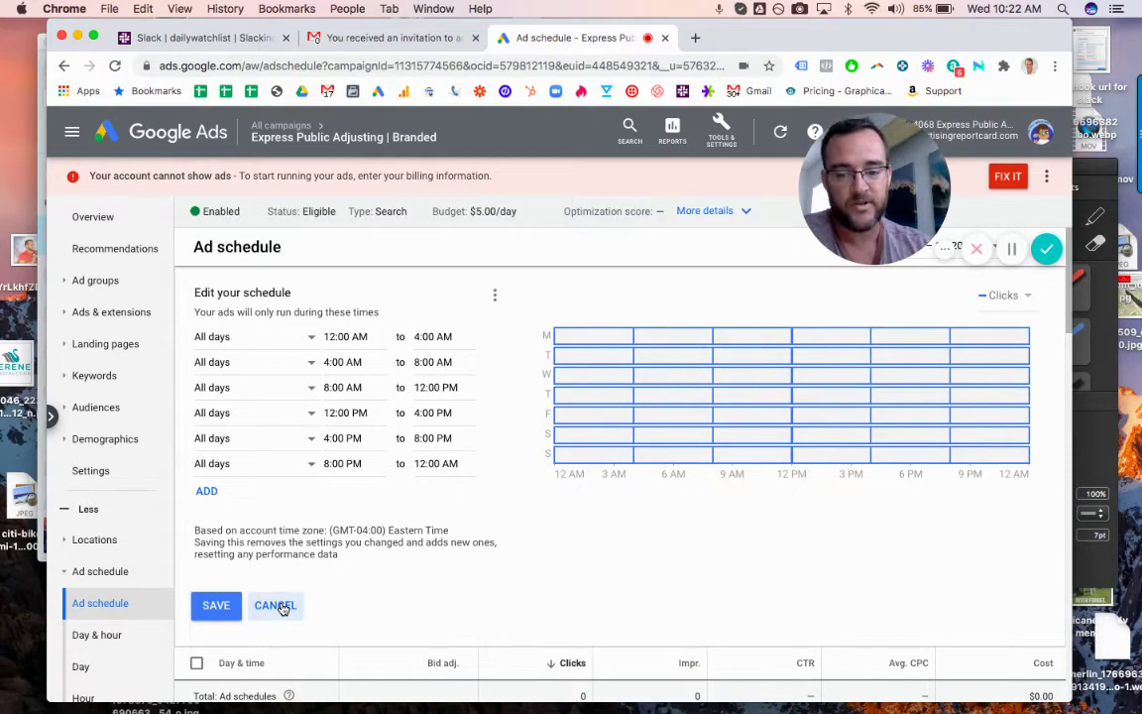
click(275, 606)
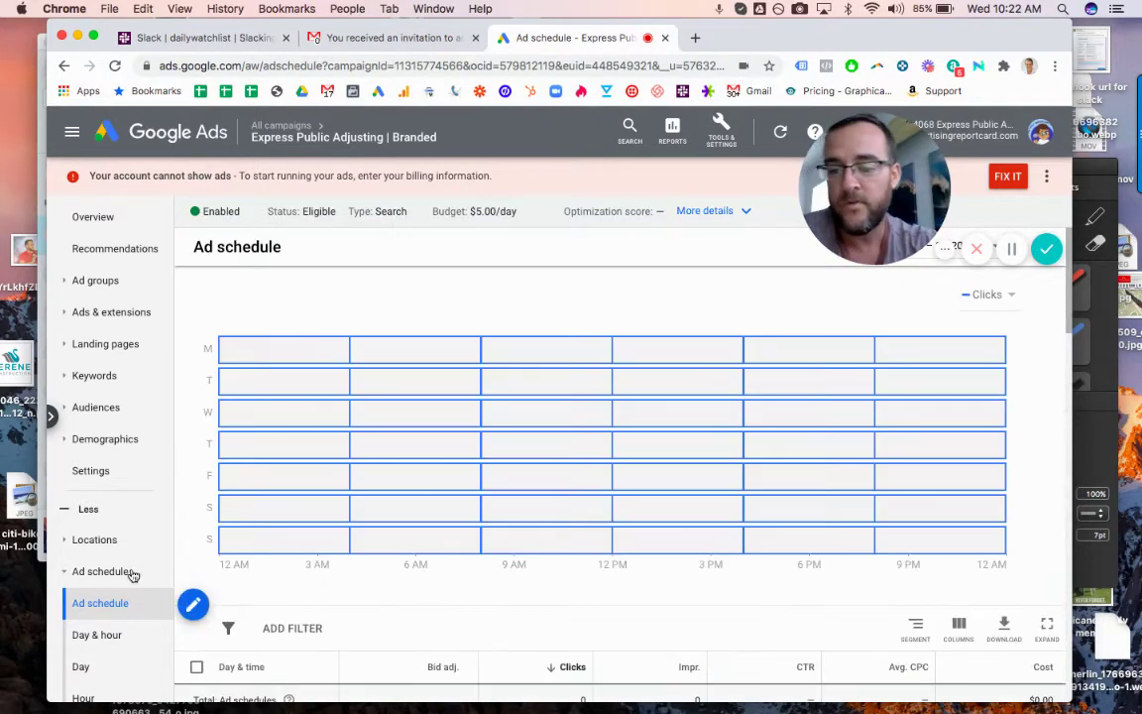
Go to the campaign's Devices page and examine the bid adjustments for computers, mobile phones and tablets
scroll(87, 564, down, 3)
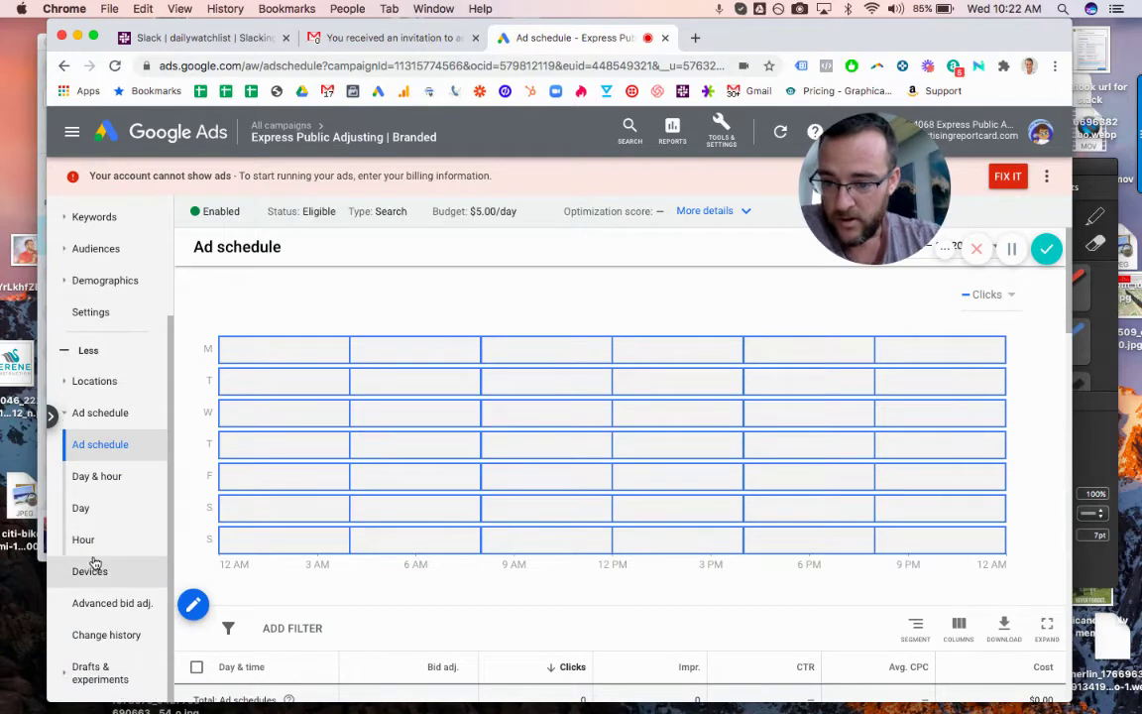
click(107, 571)
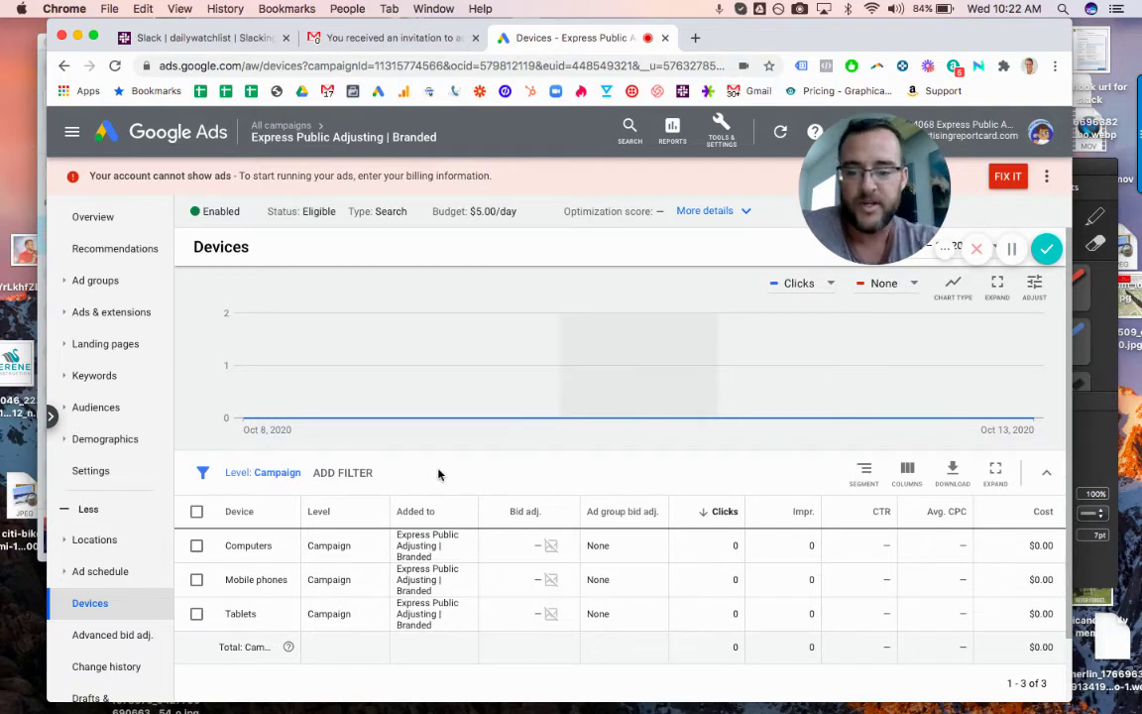
scroll(439, 475, down, 2)
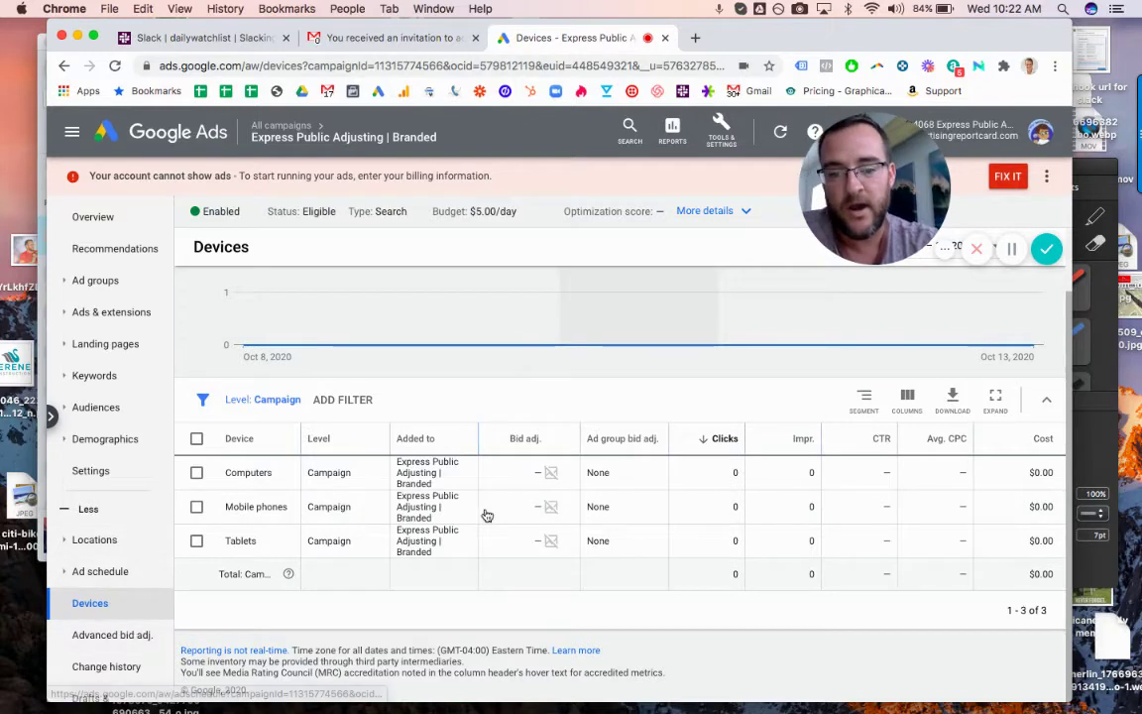
scroll(104, 575, down, 1)
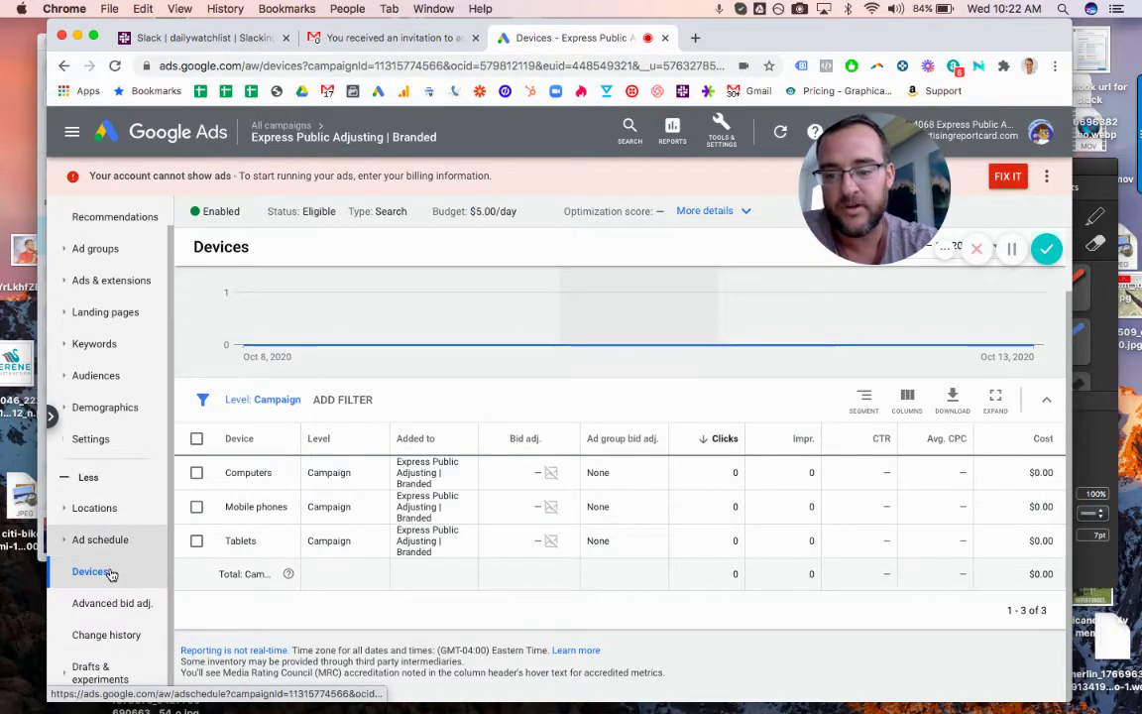
scroll(114, 634, up, 1)
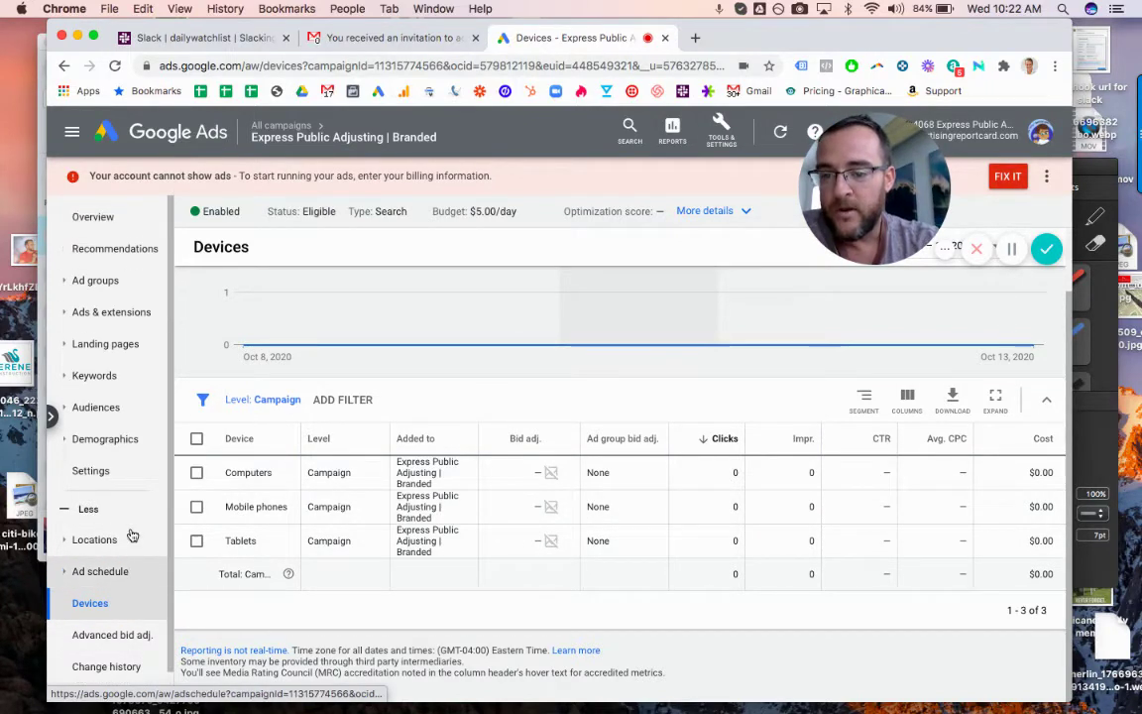
Go to the campaign's Audiences page, start adding audiences and show the suggested audience ideas
click(99, 441)
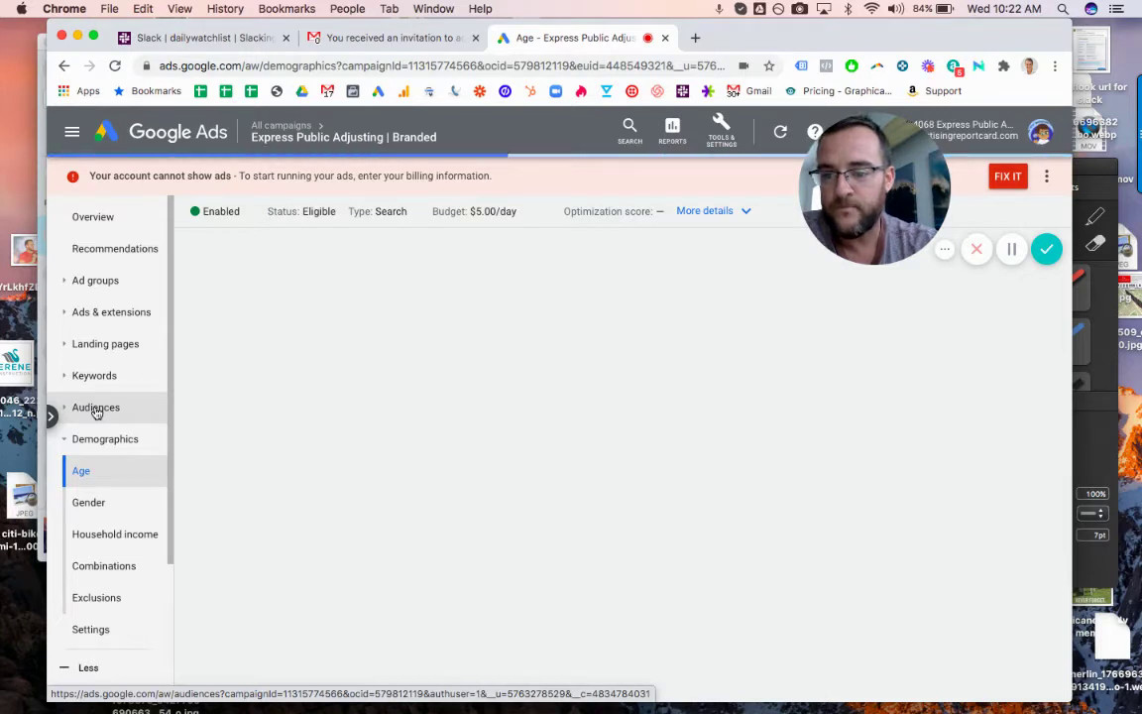
click(96, 408)
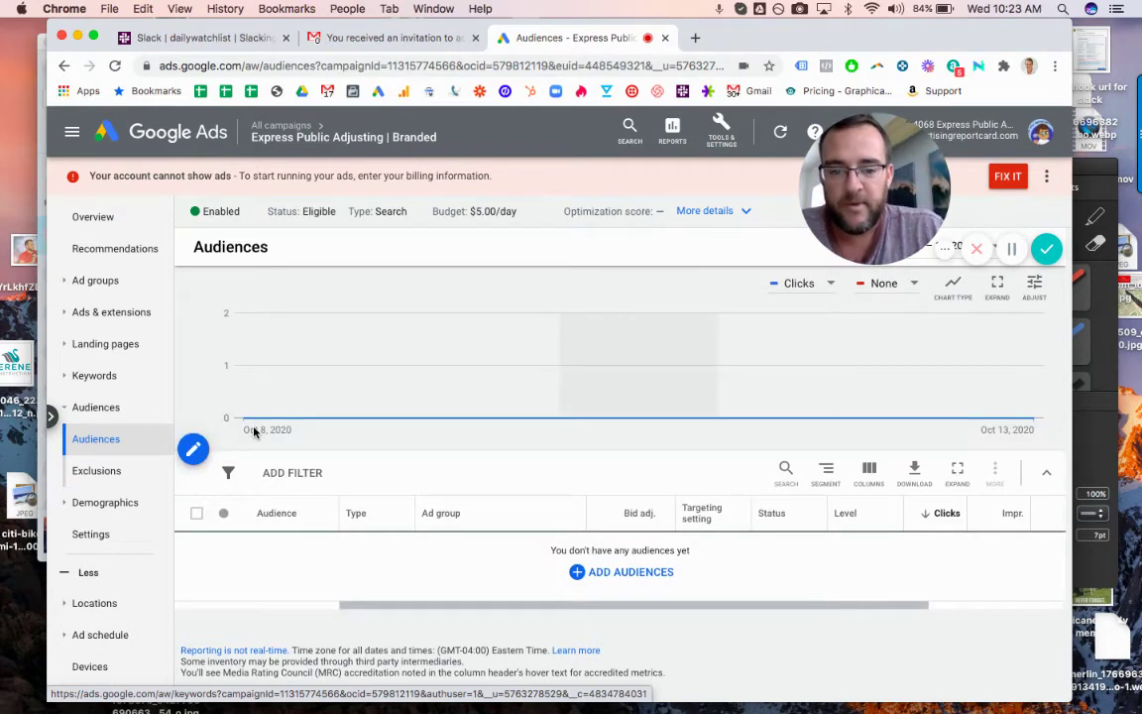
click(578, 575)
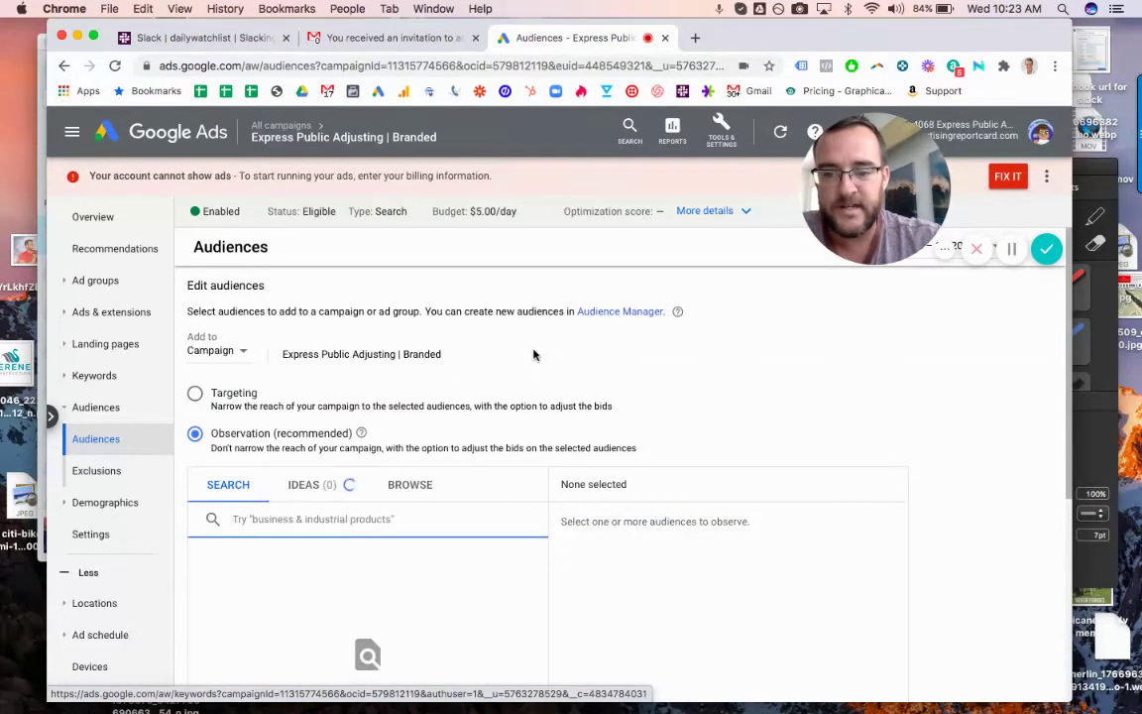
scroll(533, 355, down, 2)
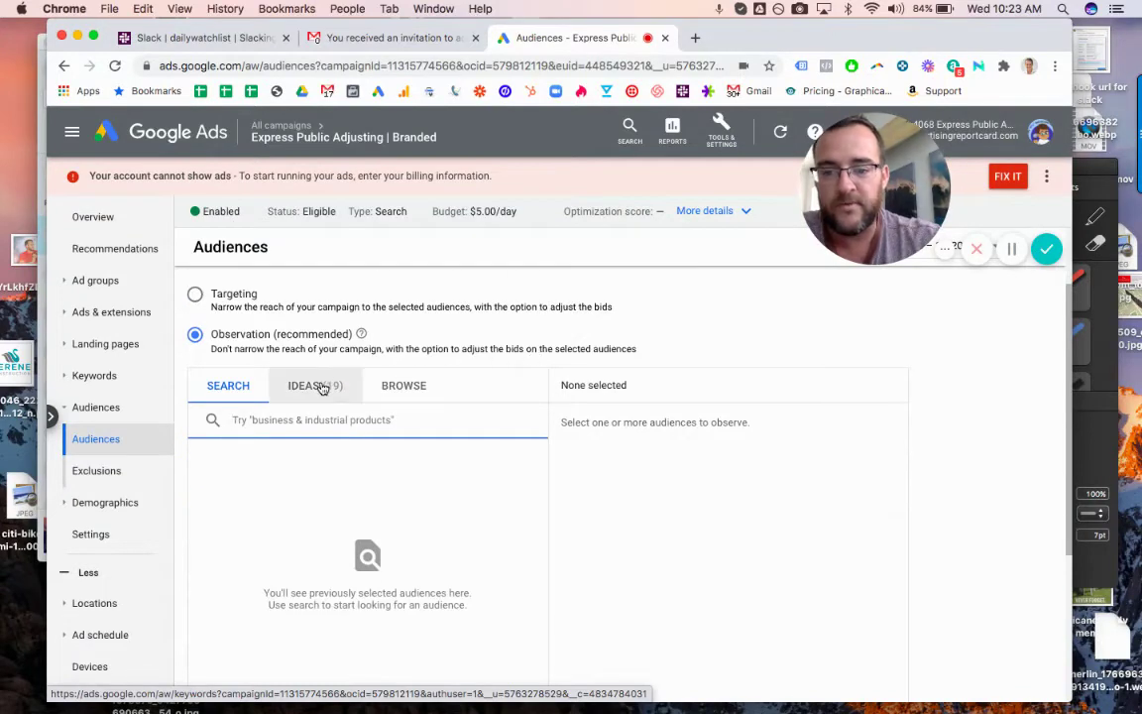
click(321, 386)
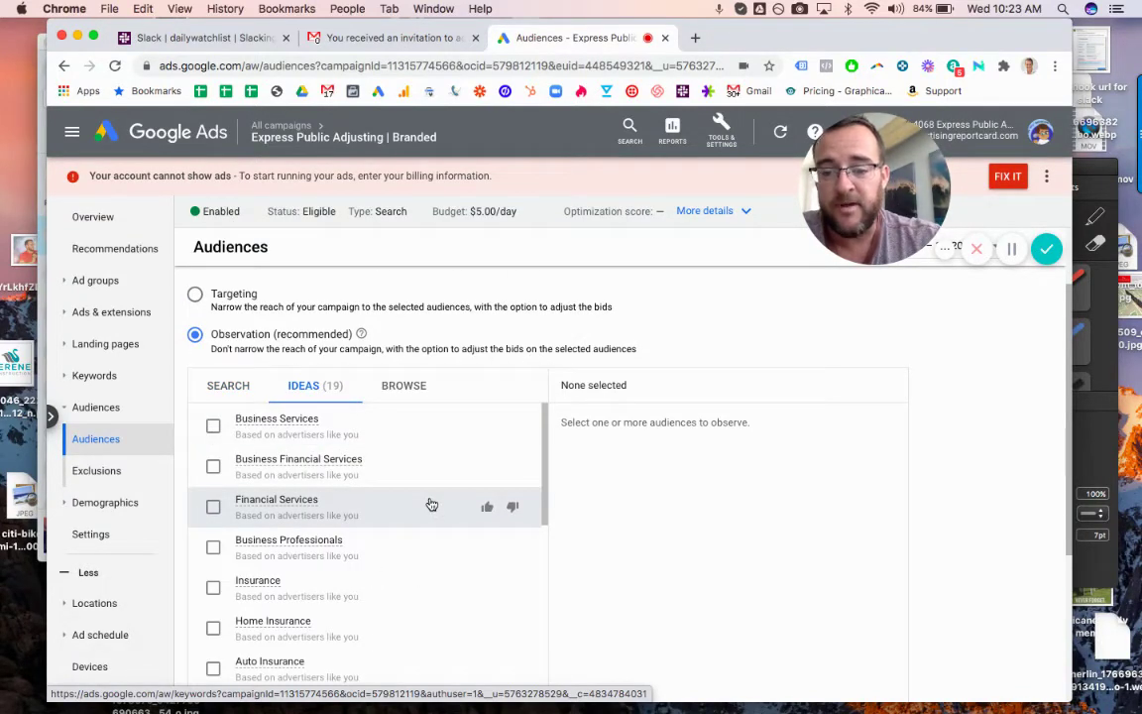
Examine the suggested audience ideas for the campaign along with the Targeting and Observation options
scroll(431, 505, down, 1)
scroll(431, 505, up, 2)
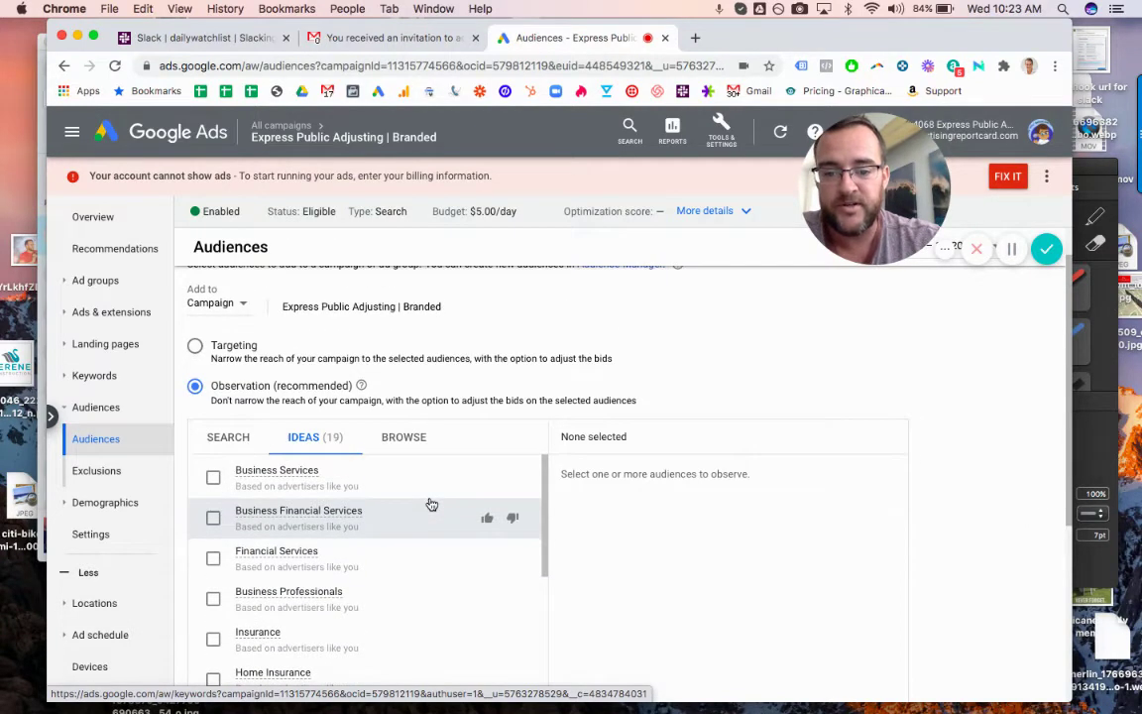
scroll(431, 504, down, 1)
scroll(431, 504, up, 1)
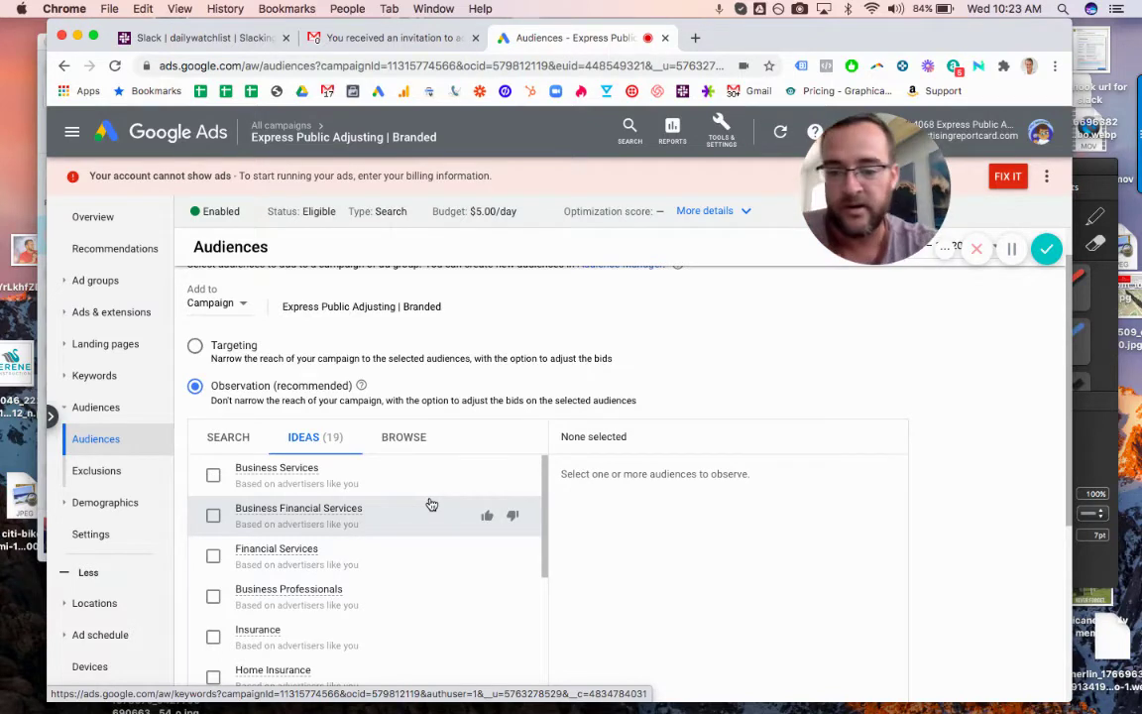
scroll(431, 505, down, 2)
scroll(431, 504, down, 5)
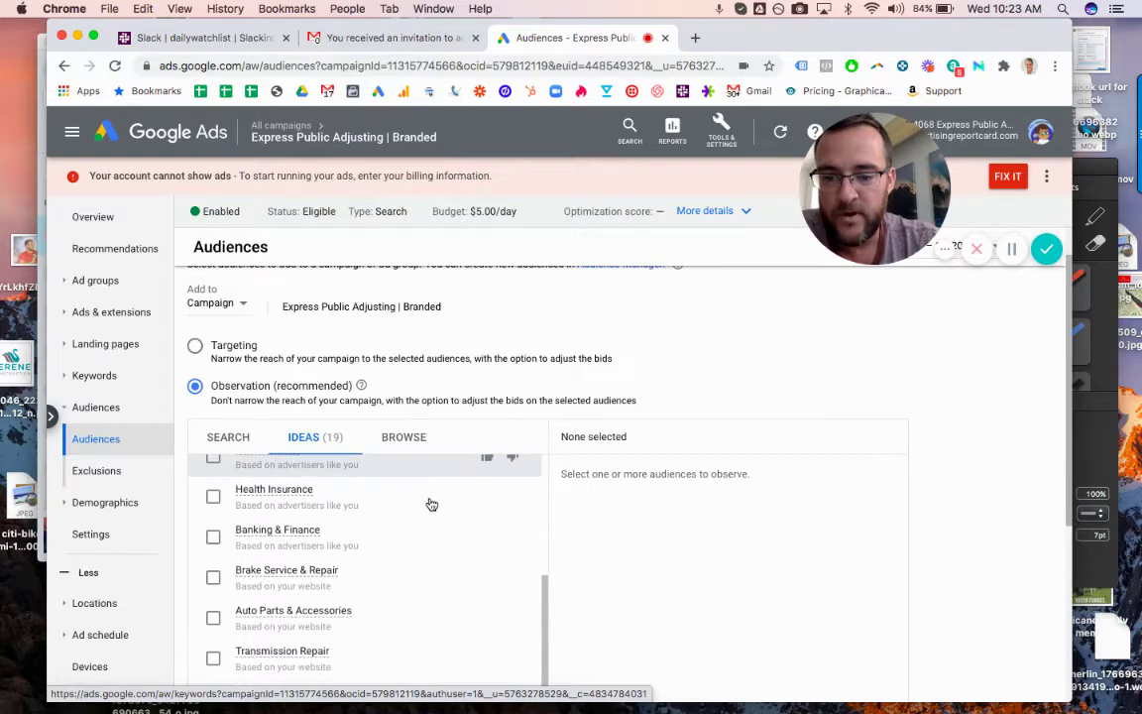
scroll(431, 505, up, 6)
scroll(429, 502, up, 2)
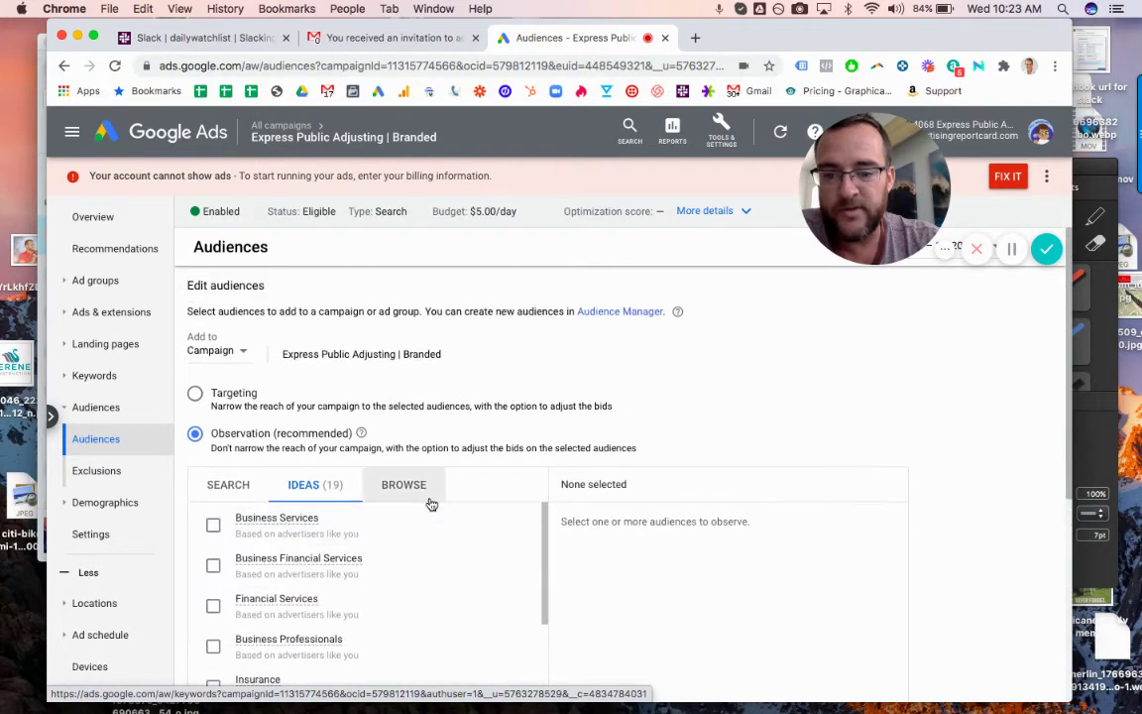
scroll(675, 410, down, 4)
scroll(393, 512, down, 3)
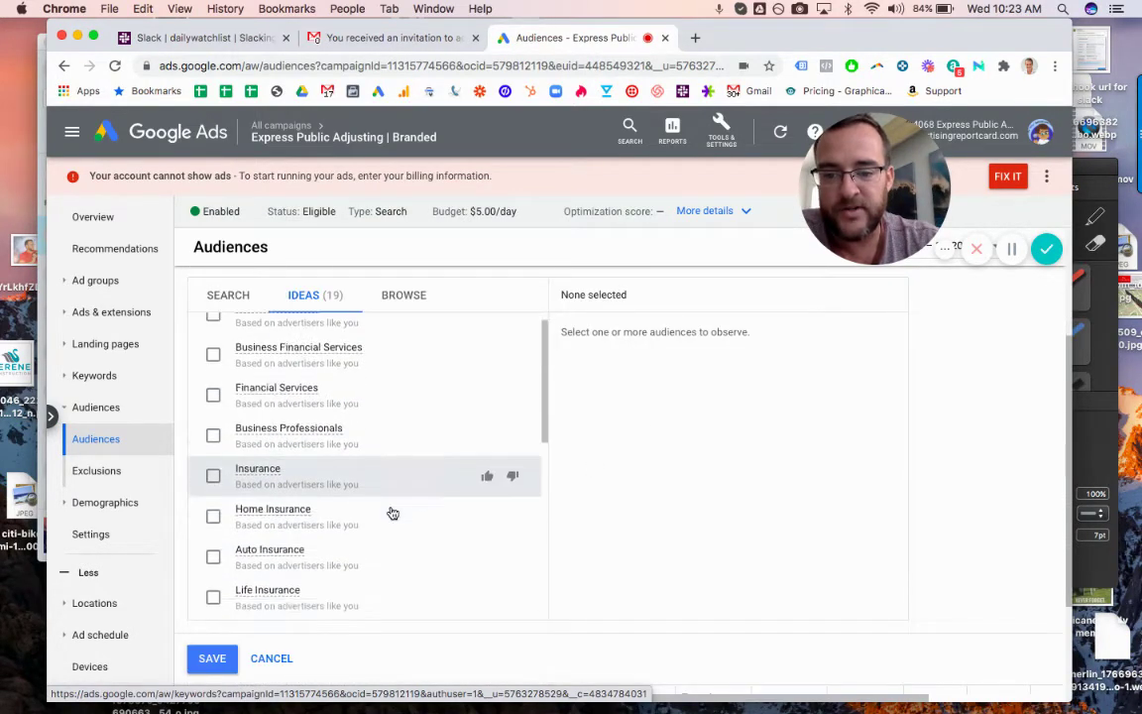
View the details of the Home Insurance in-market audience and review the rest of the audience ideas
scroll(393, 512, down, 1)
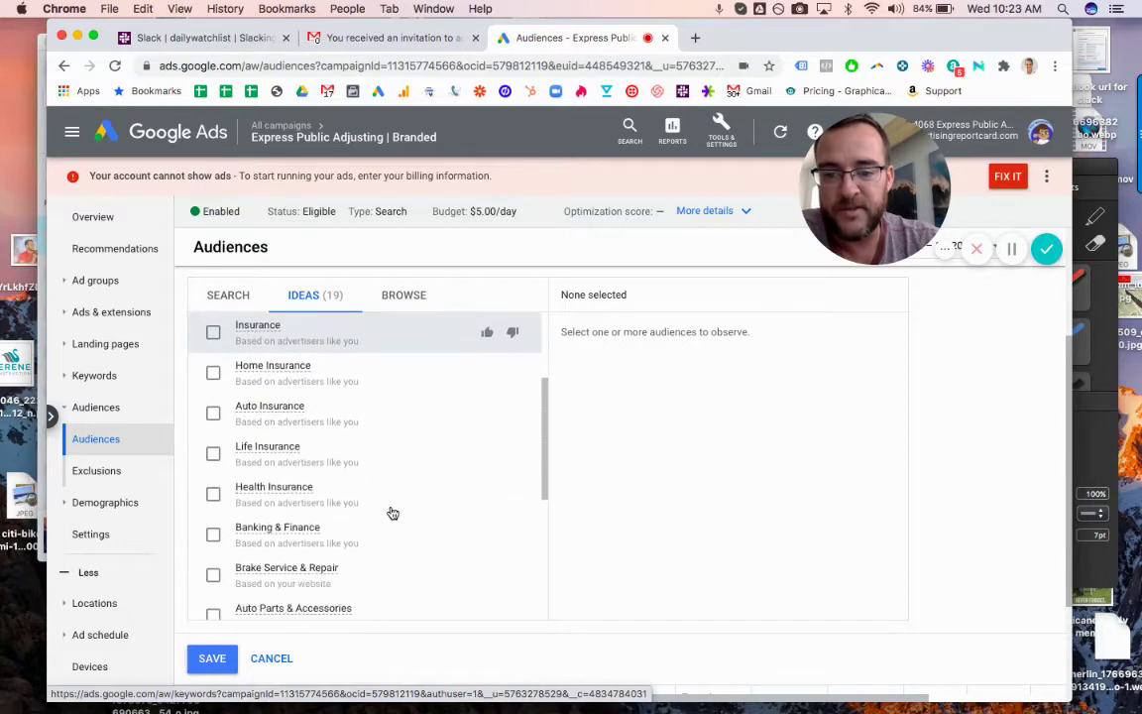
mouse_move(299, 371)
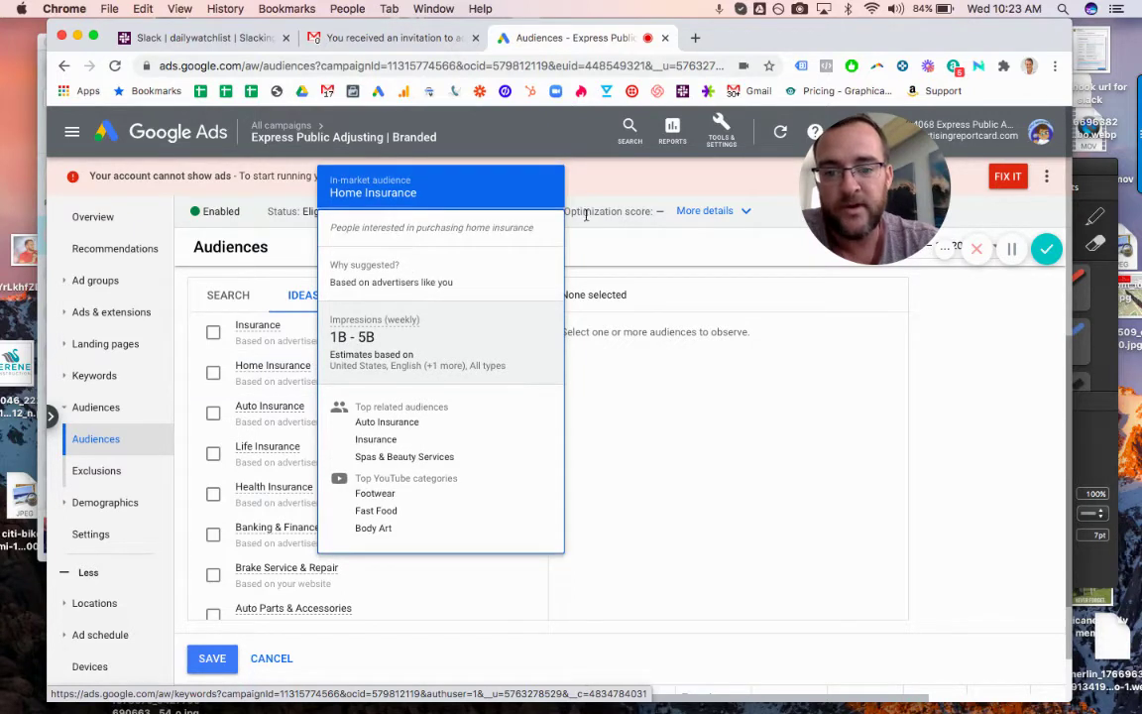
scroll(396, 503, down, 10)
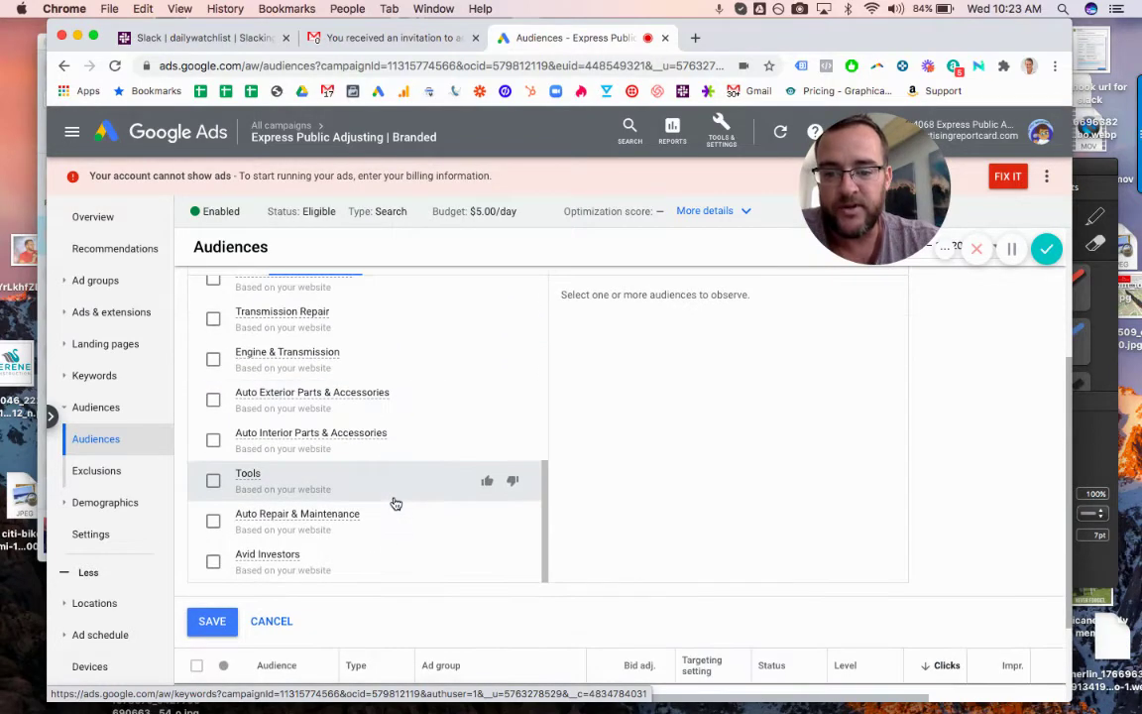
scroll(395, 504, up, 15)
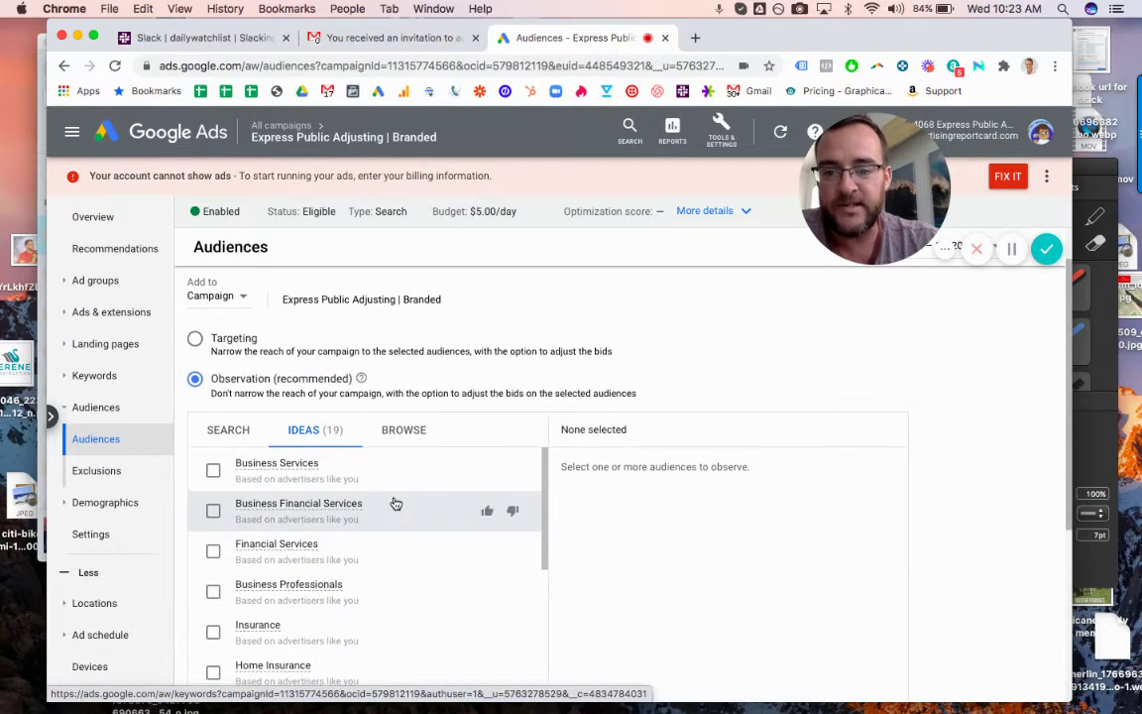
scroll(395, 504, up, 2)
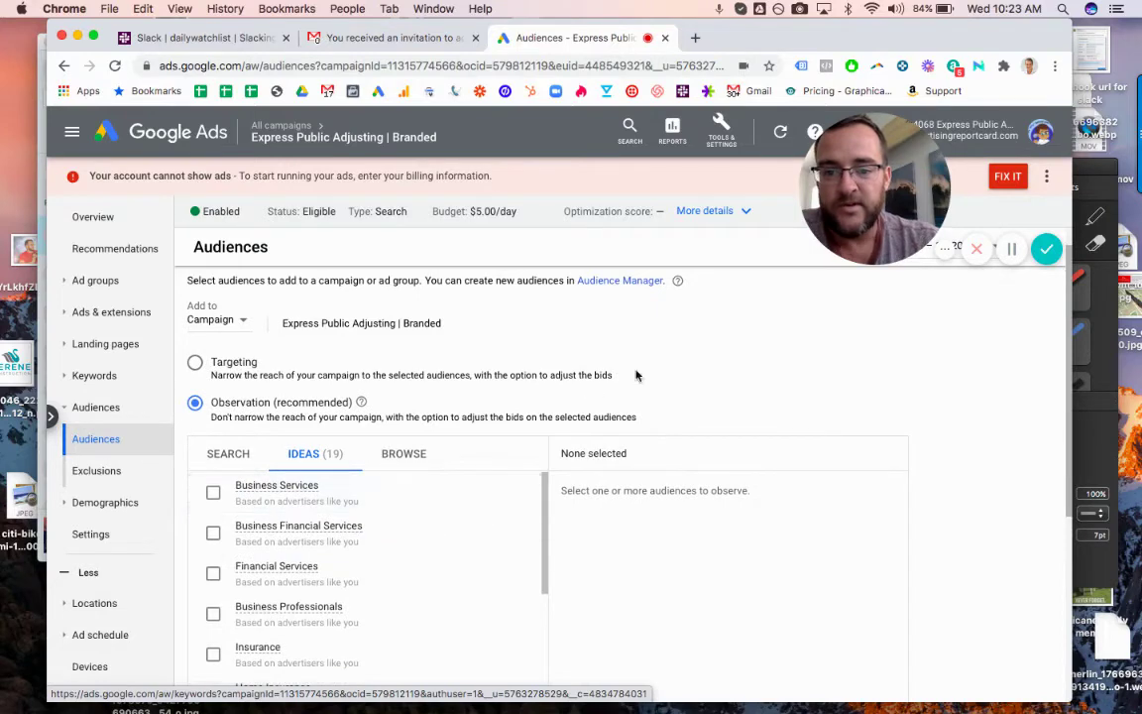
scroll(706, 514, down, 5)
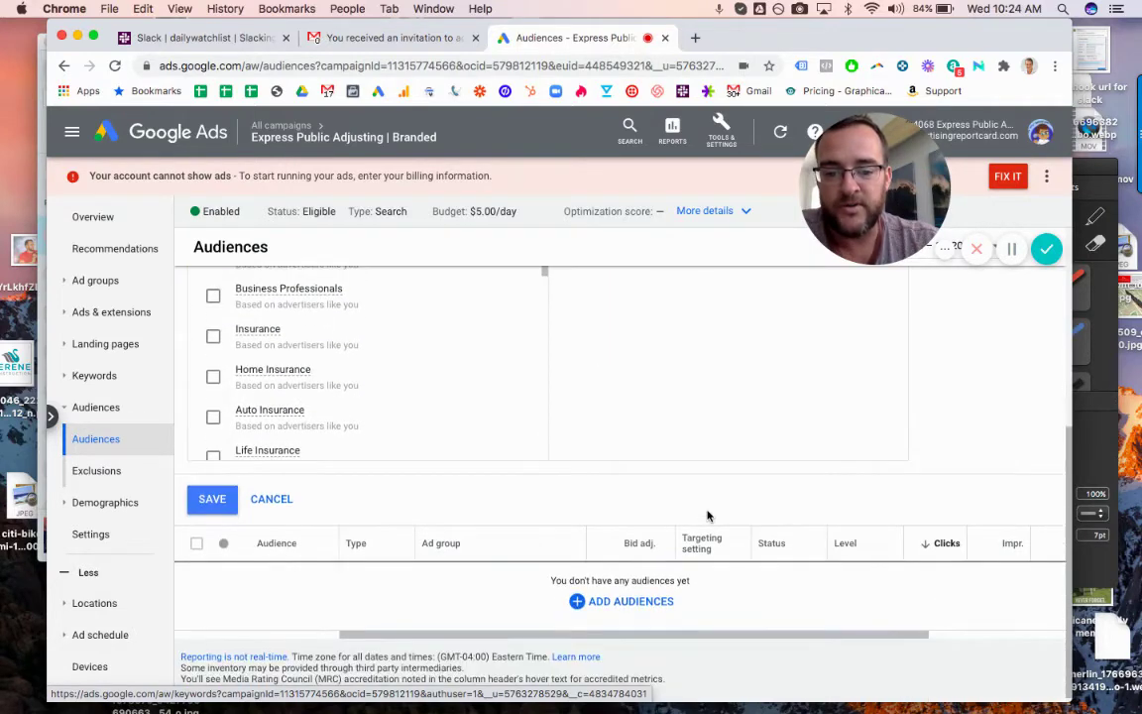
Search the audiences available to the campaign for "home"
scroll(708, 516, up, 5)
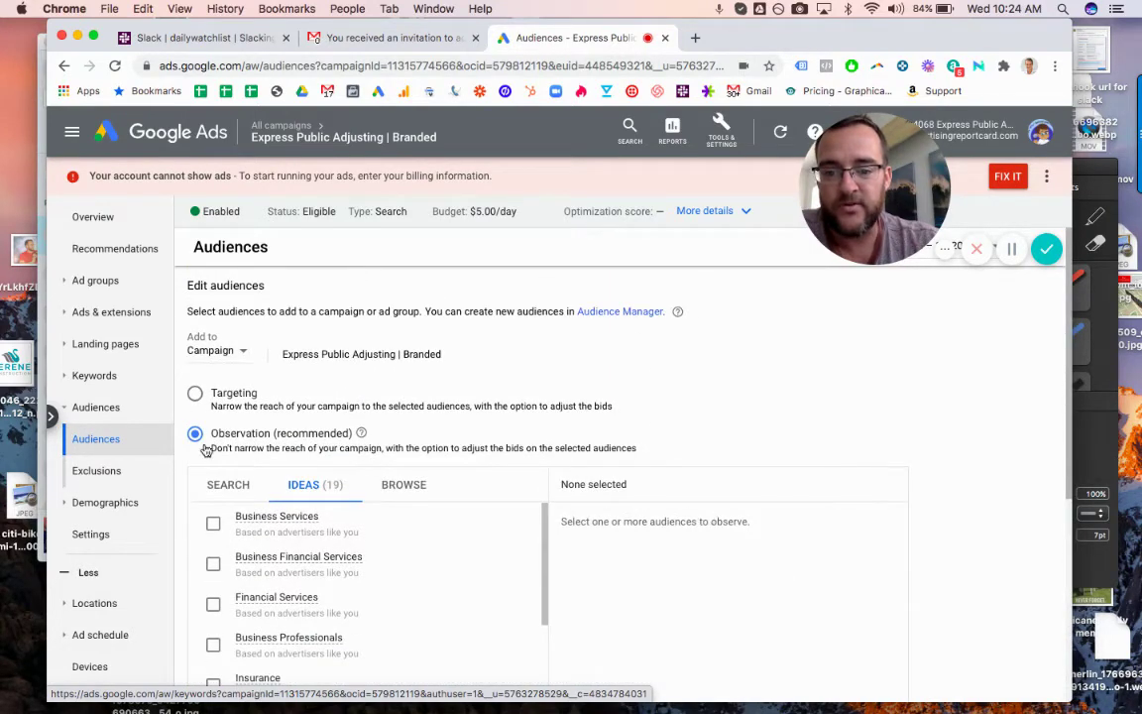
click(226, 484)
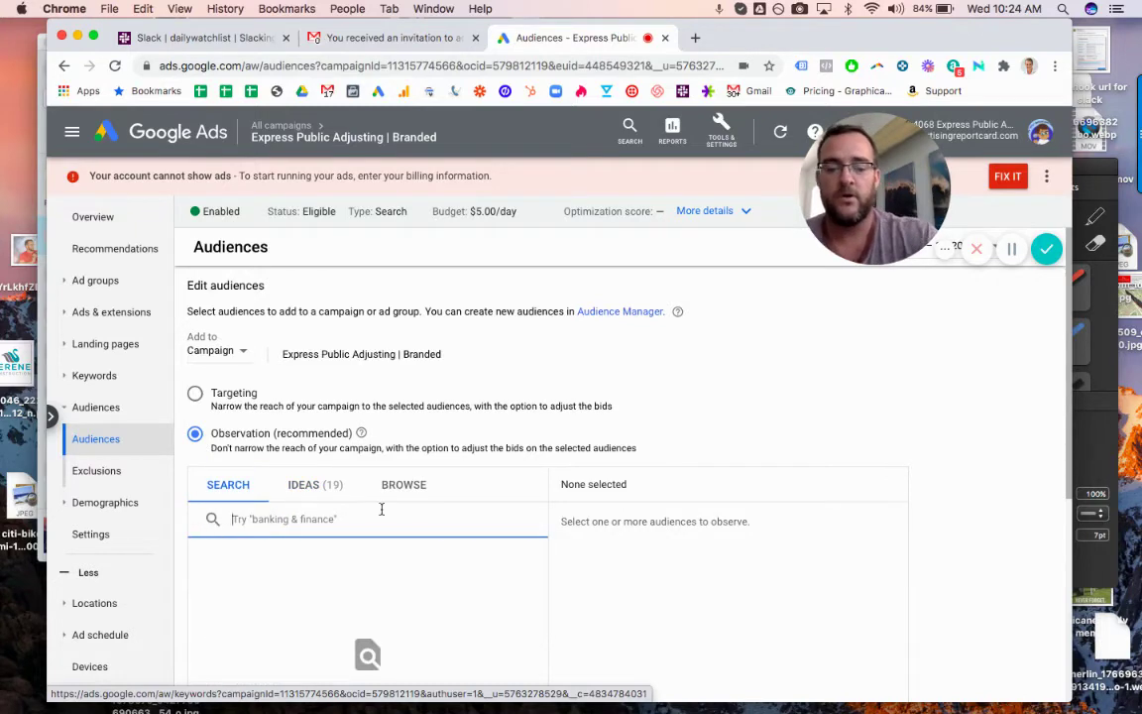
text(home)
scroll(726, 402, down, 1)
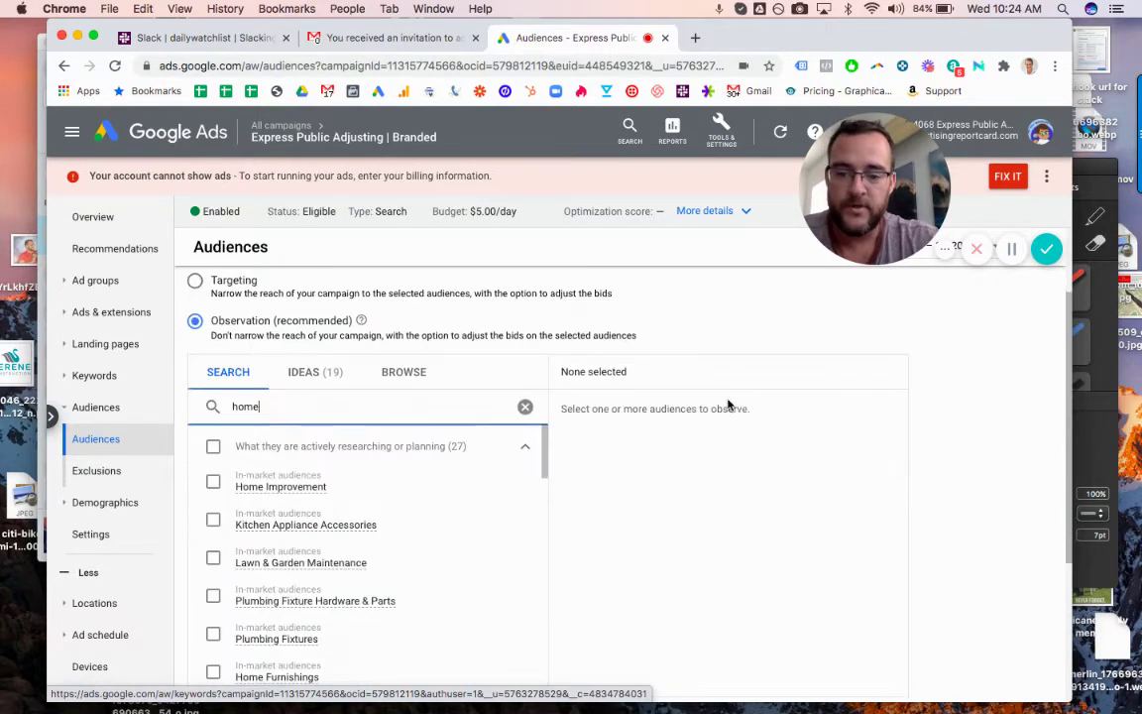
scroll(727, 402, down, 2)
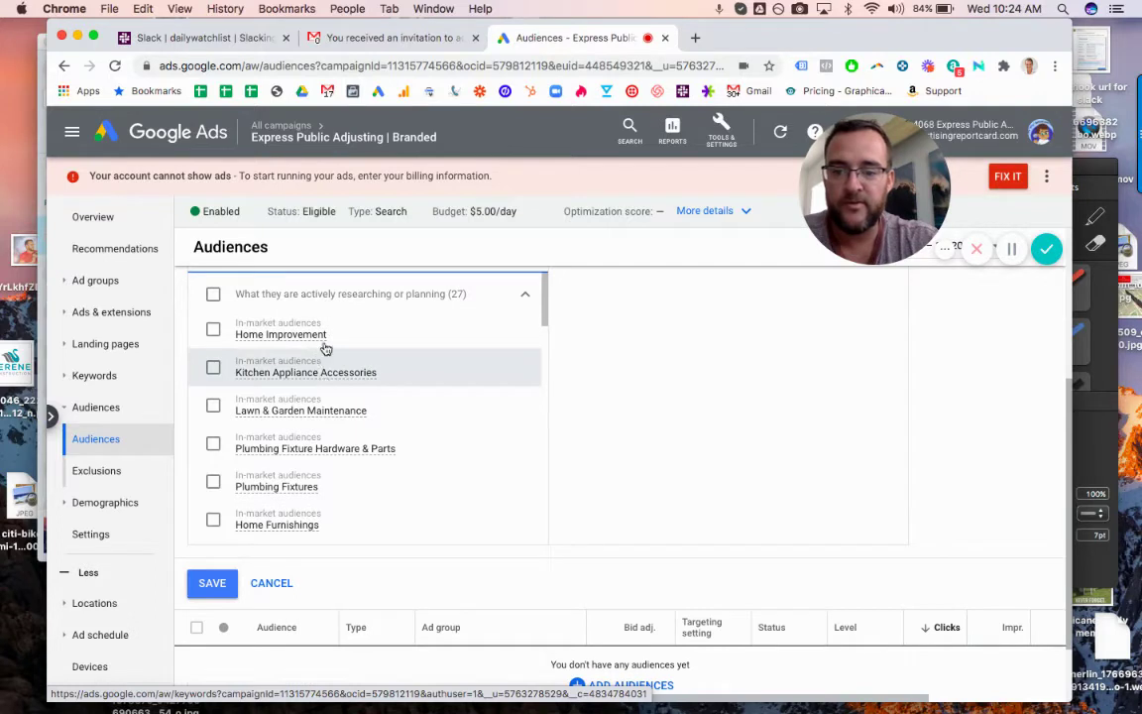
Look through the in-market audiences matching "home", including Home Insurance, and cancel adding audiences without selecting any
scroll(410, 342, down, 2)
scroll(413, 343, down, 3)
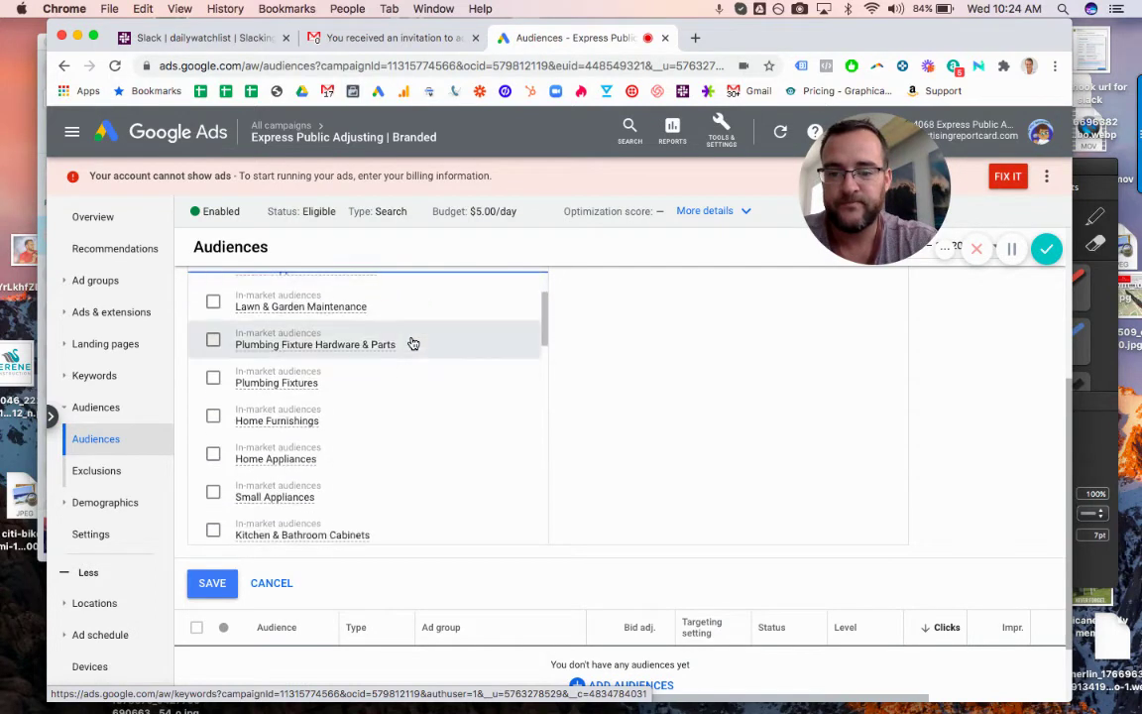
scroll(417, 377, down, 5)
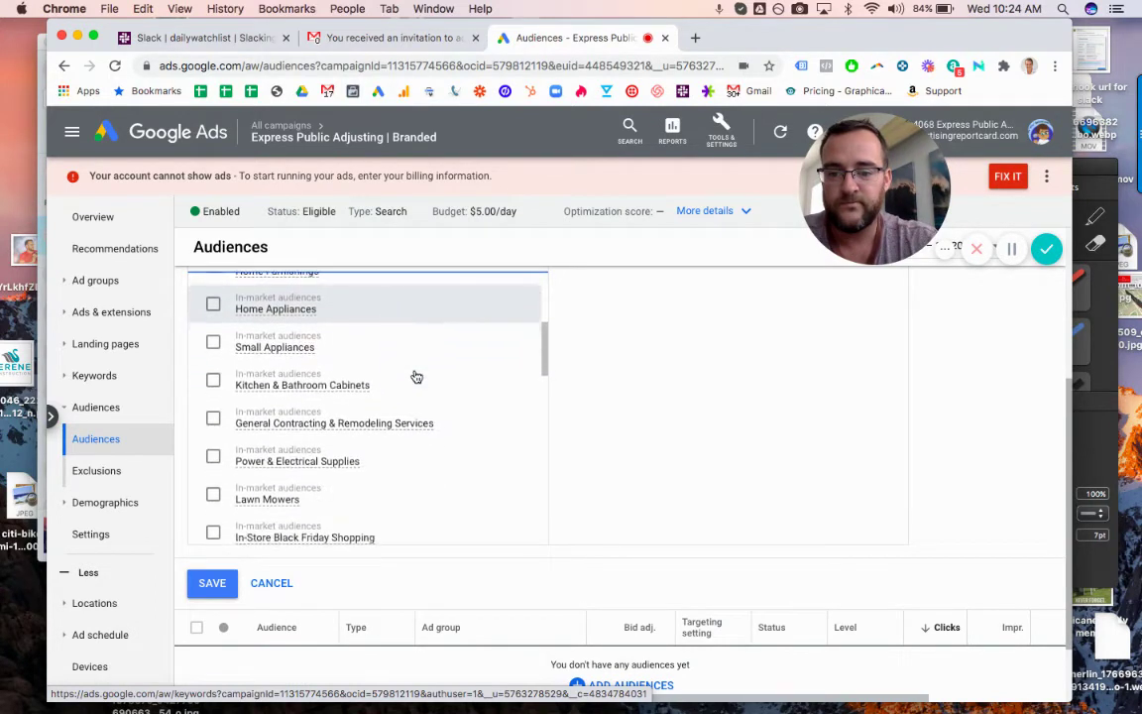
scroll(416, 377, down, 5)
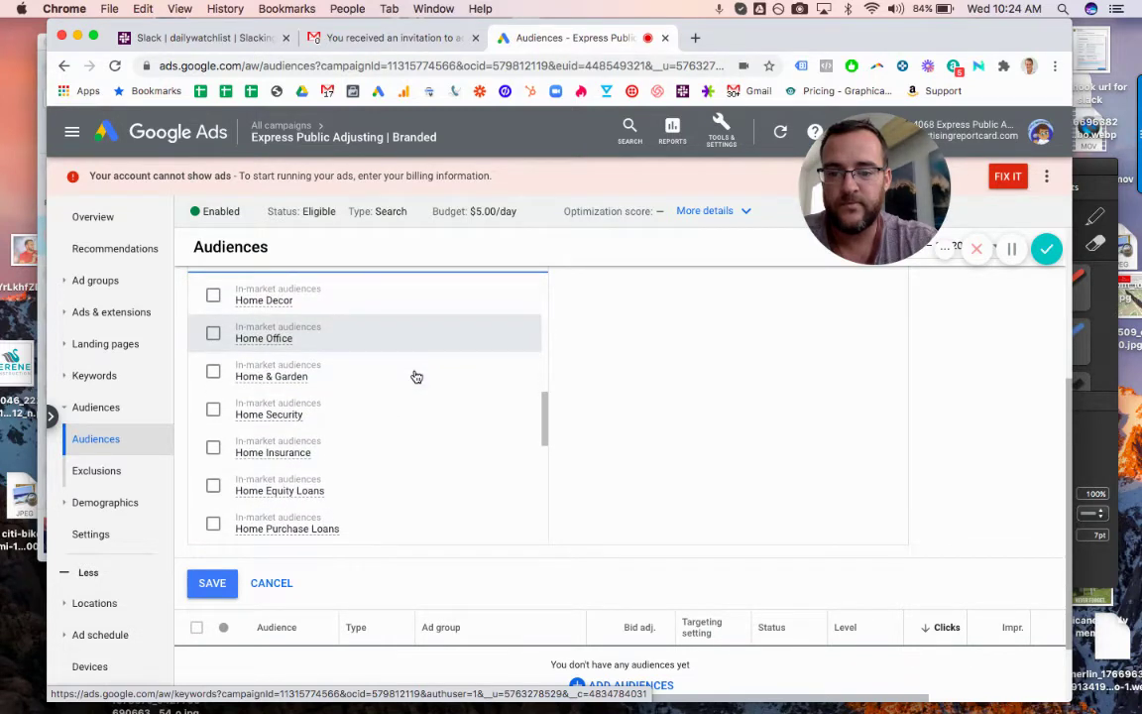
scroll(416, 376, down, 2)
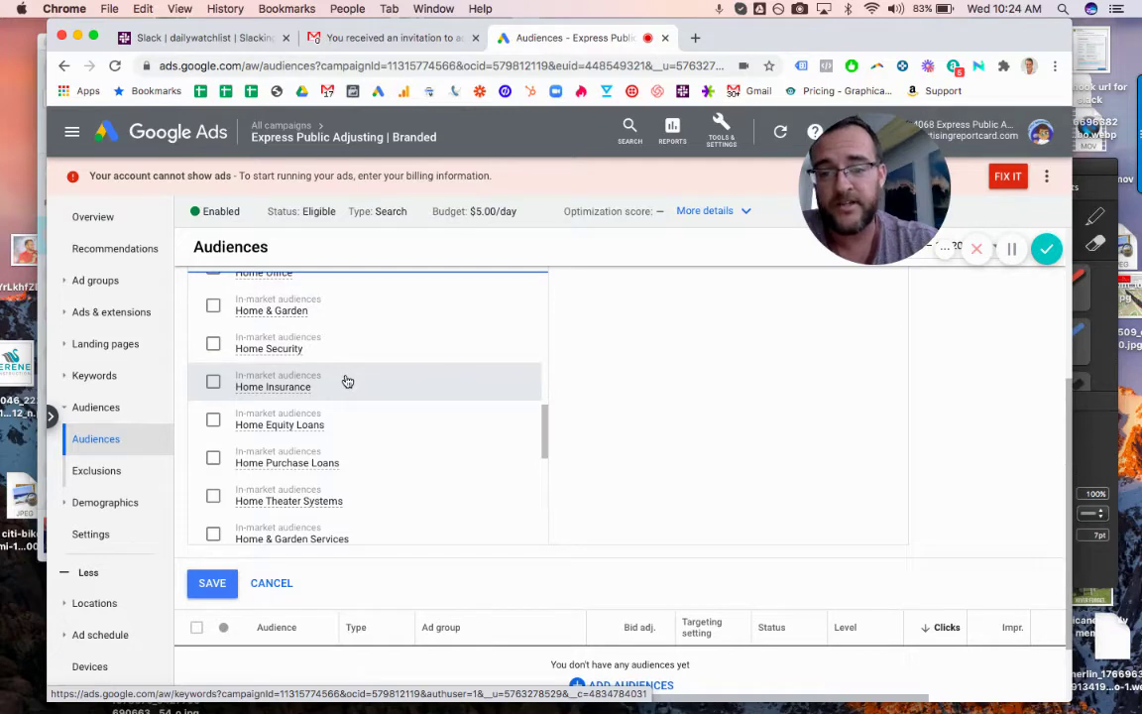
scroll(739, 436, up, 3)
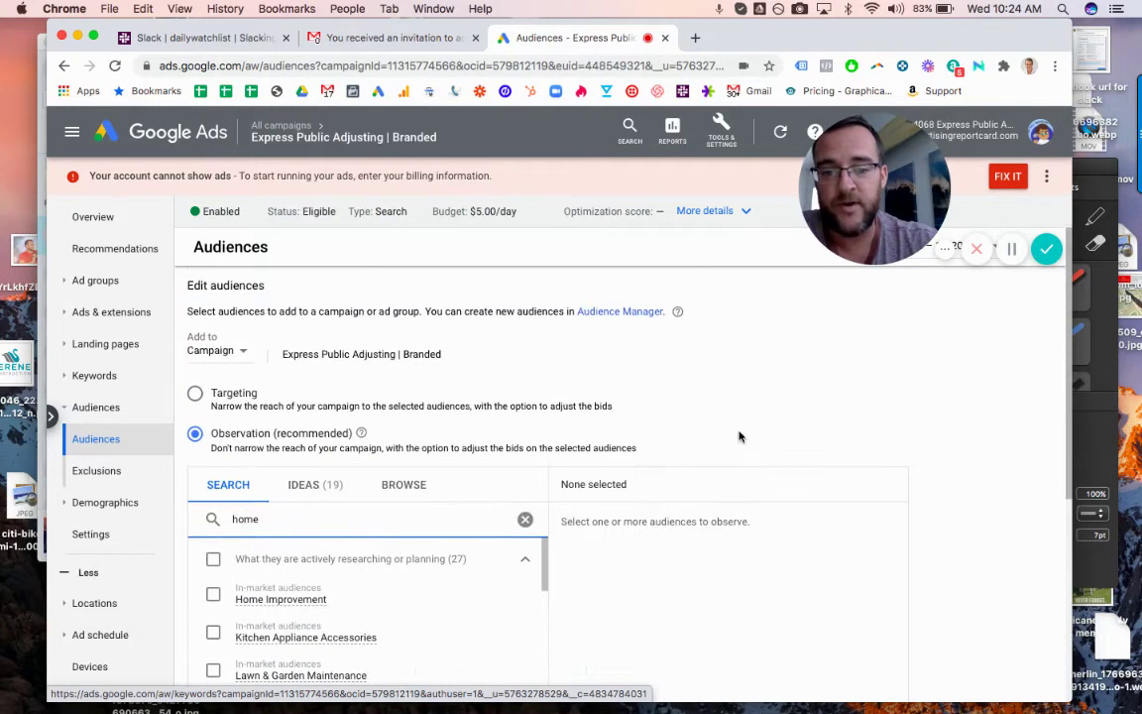
scroll(591, 416, down, 4)
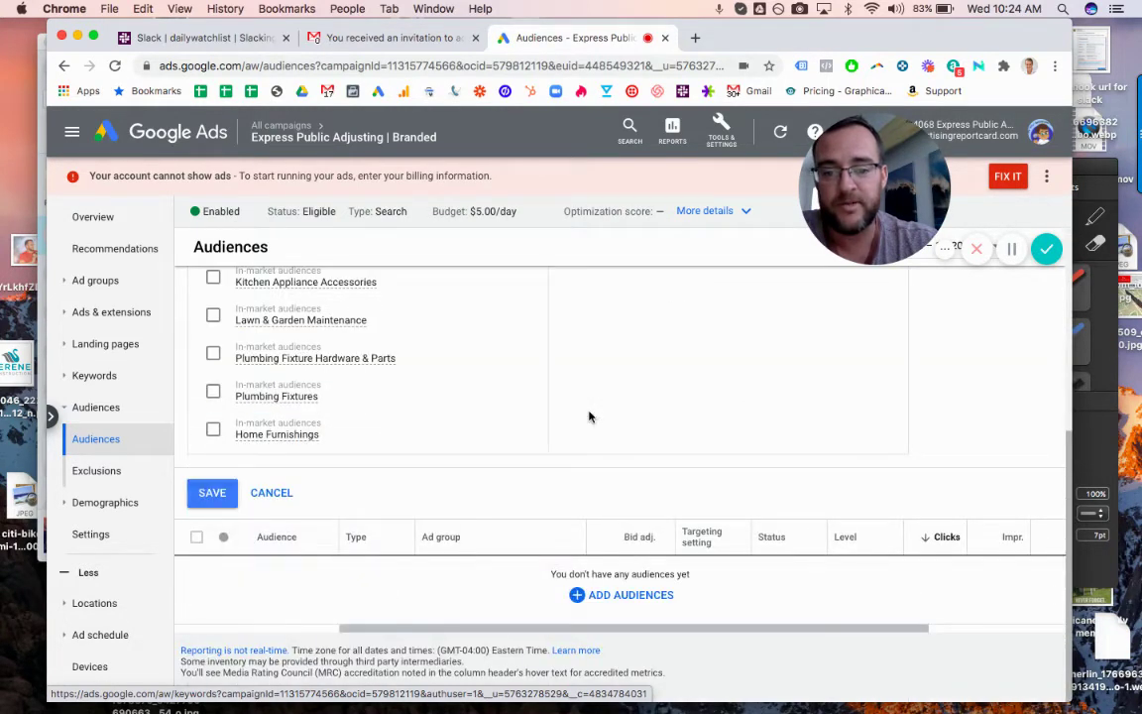
click(265, 493)
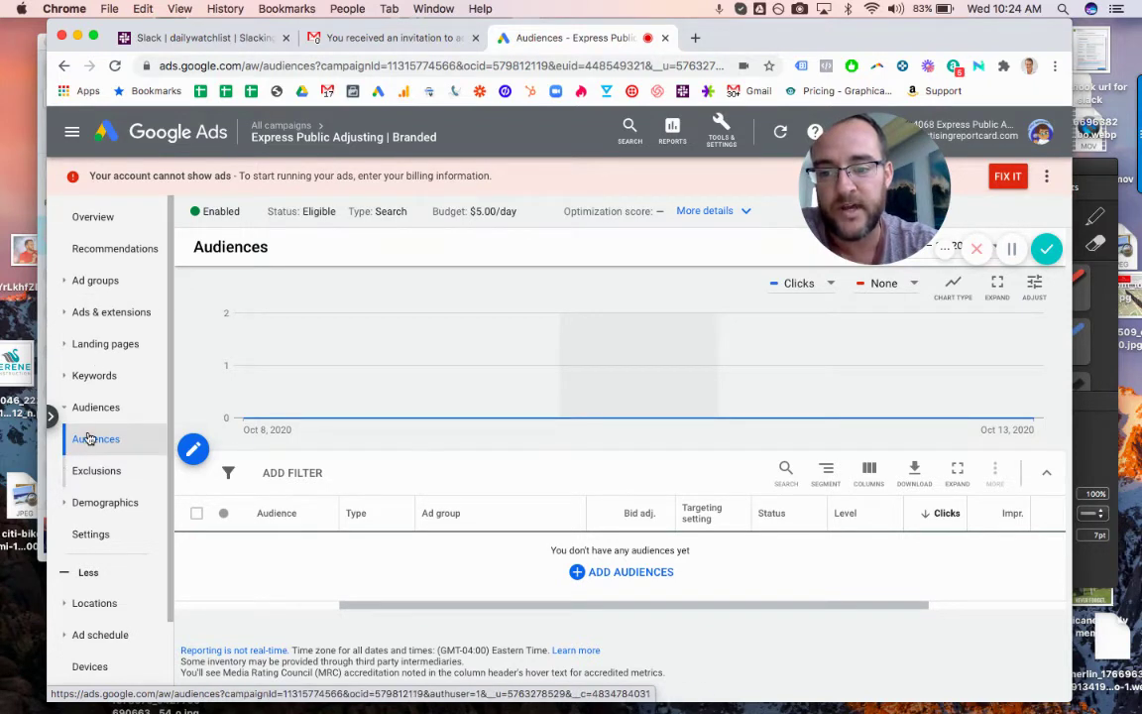
Go to the campaign's Ads page and examine the ads' text, approval status, ad type and performance columns
click(66, 311)
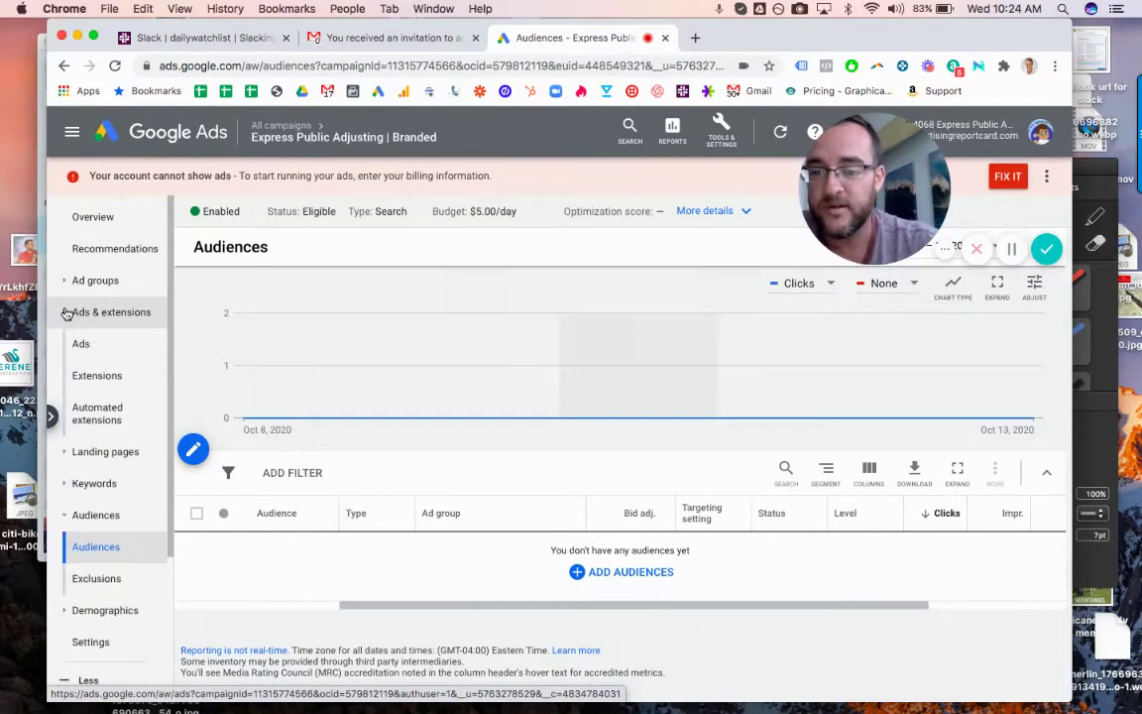
click(121, 342)
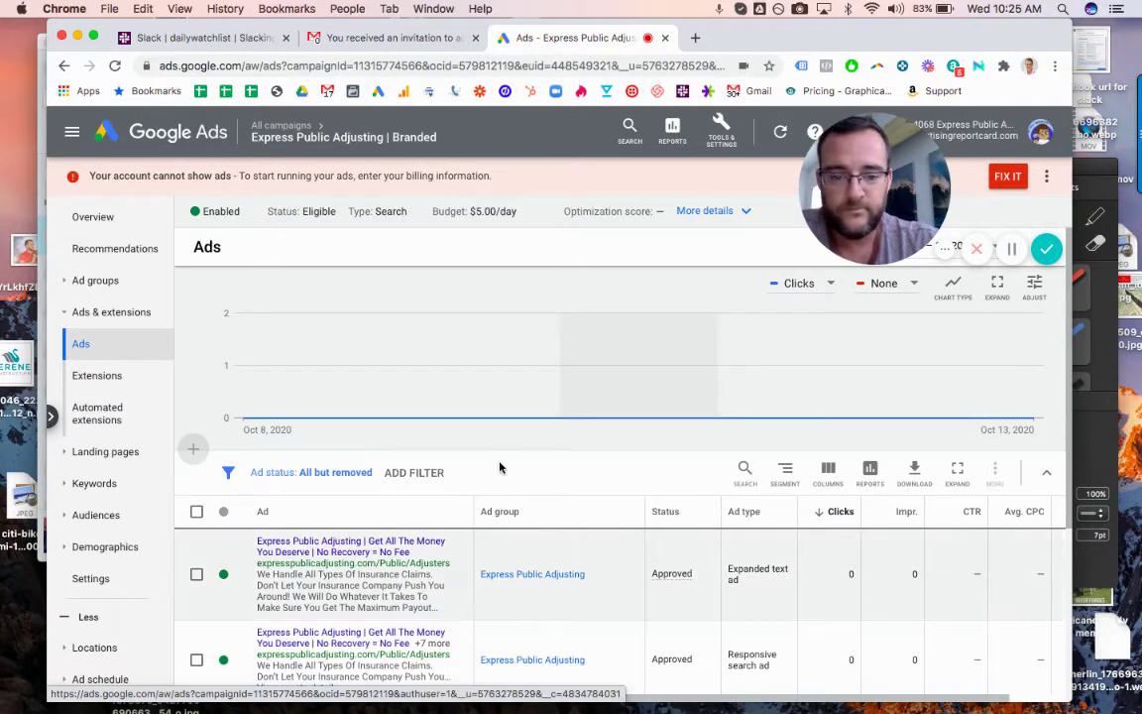
scroll(513, 543, down, 5)
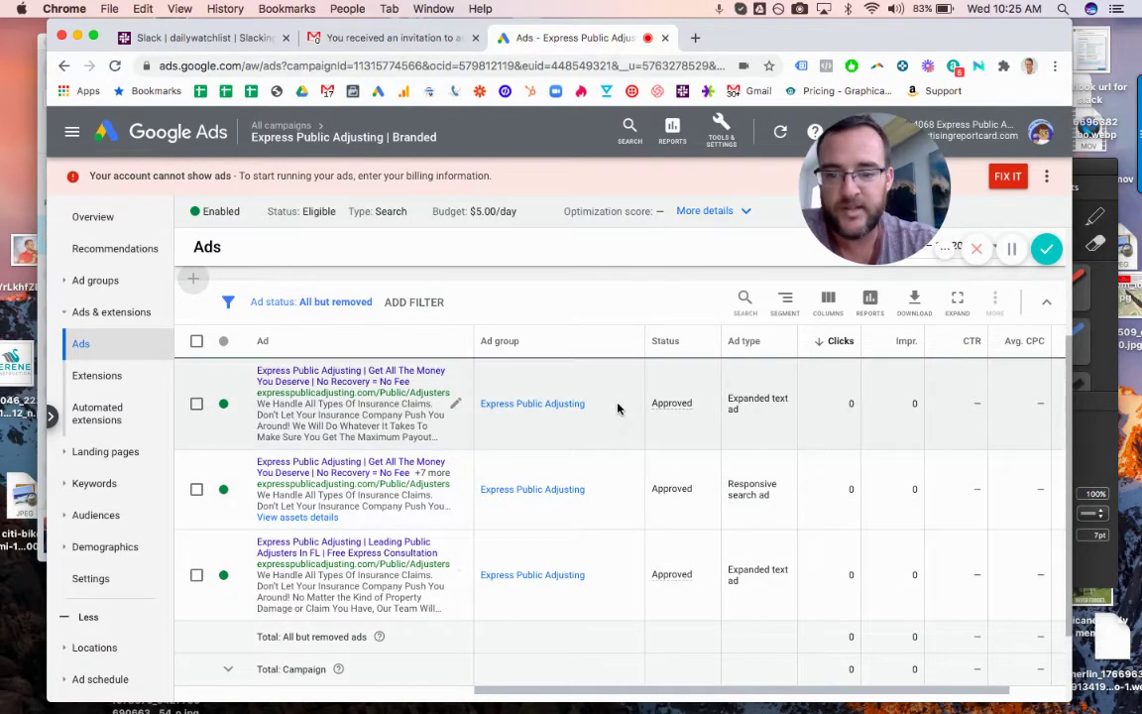
scroll(616, 405, right, 2)
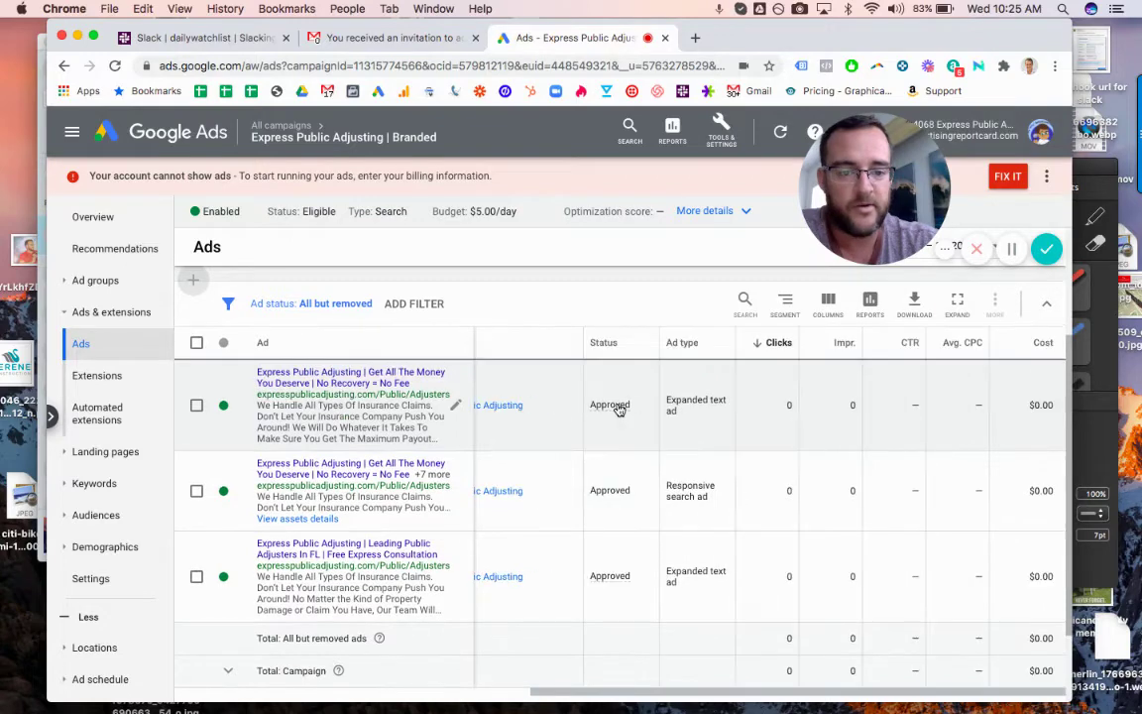
mouse_move(614, 407)
scroll(558, 433, left, 3)
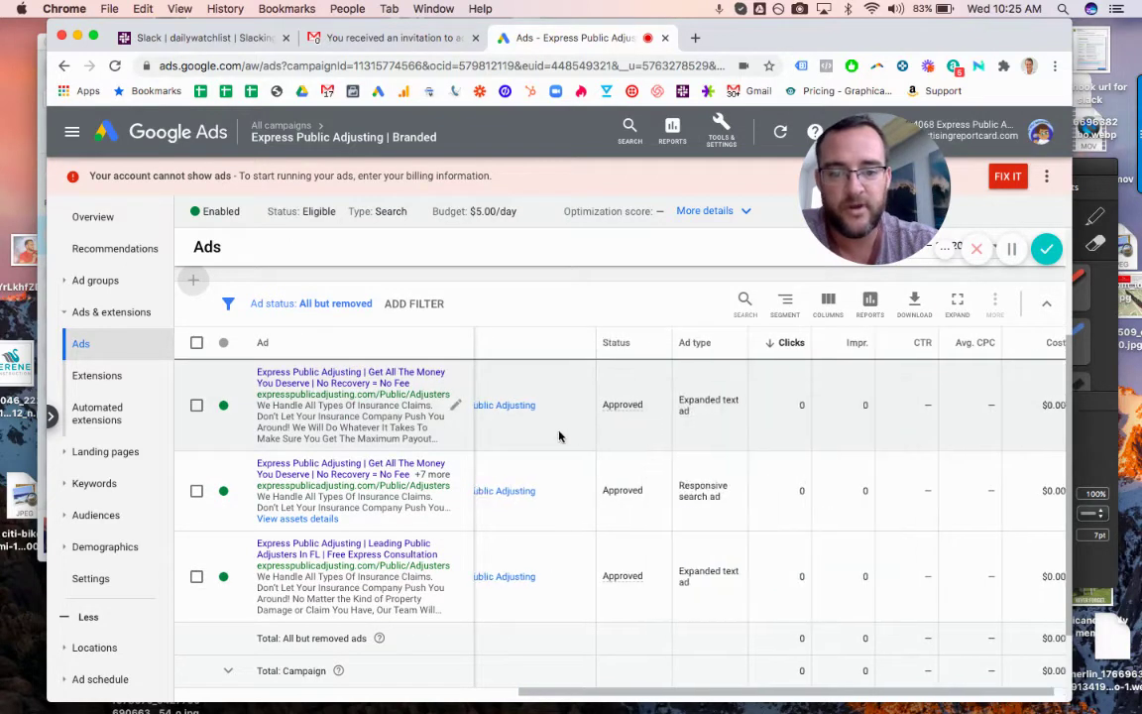
View the asset details of the responsive search ad, review its headlines and descriptions, and close the details
click(307, 516)
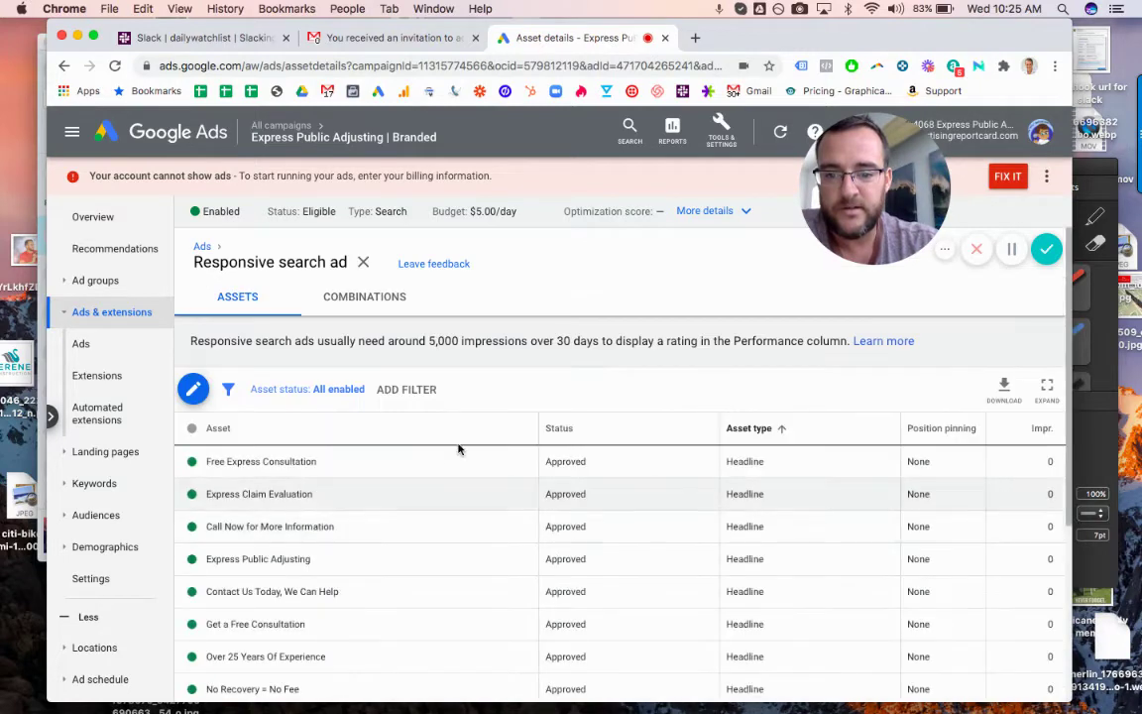
scroll(429, 500, down, 5)
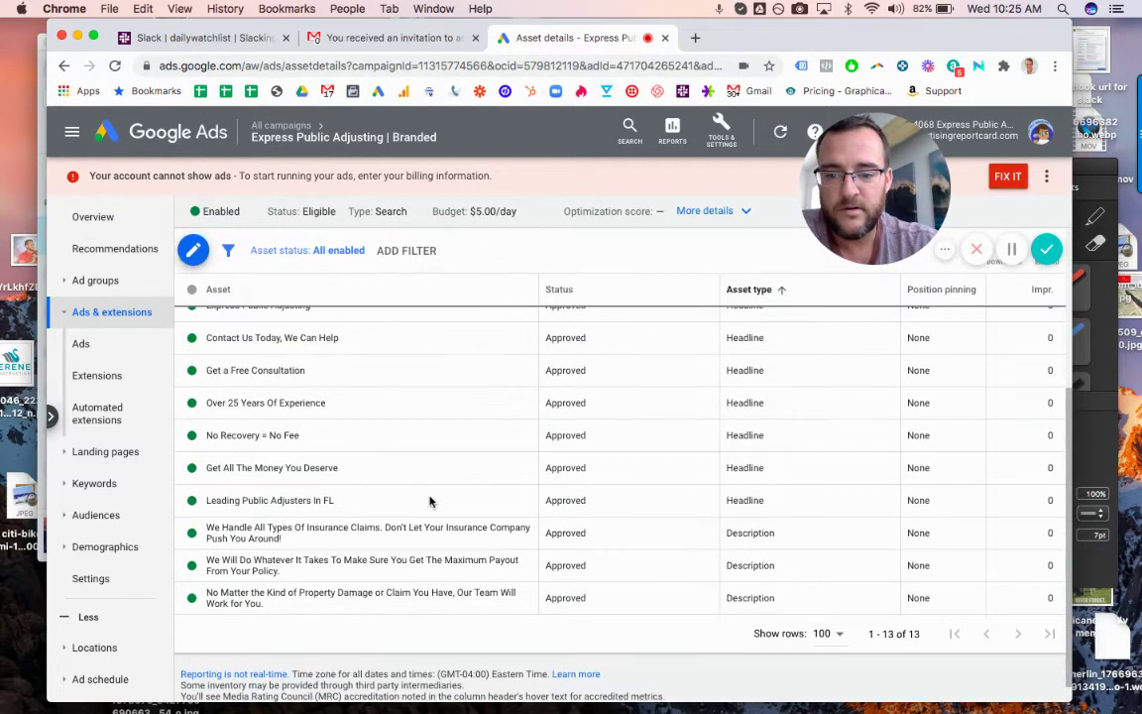
scroll(429, 500, up, 5)
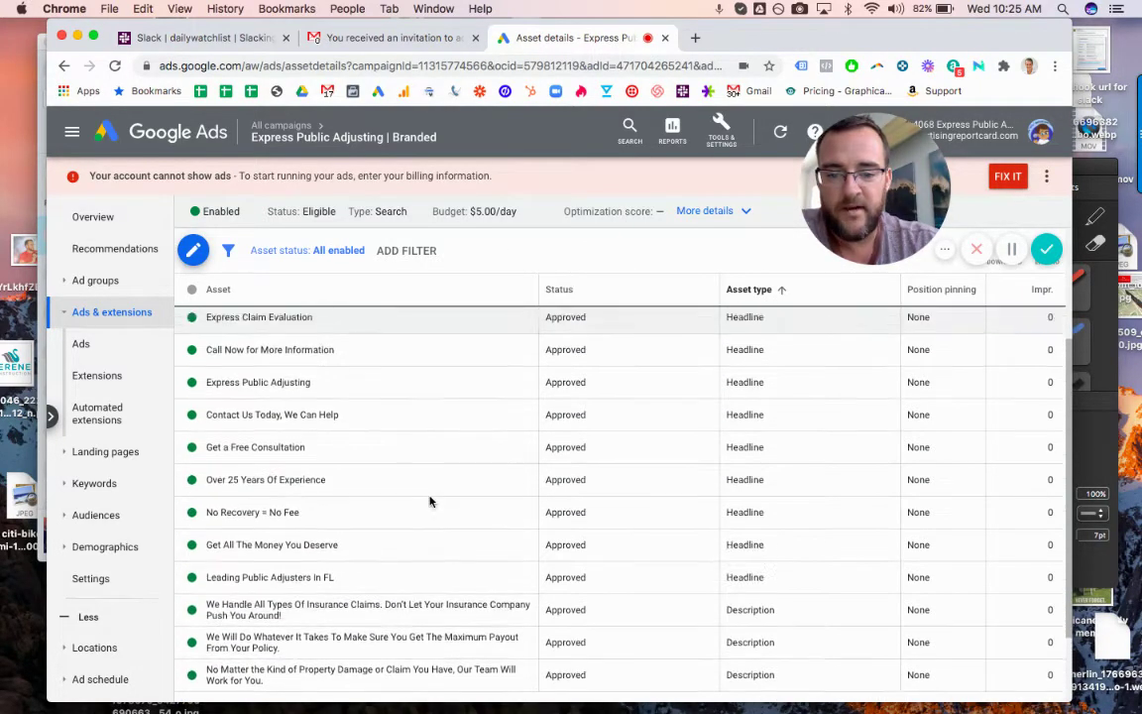
scroll(429, 501, down, 2)
scroll(430, 500, up, 3)
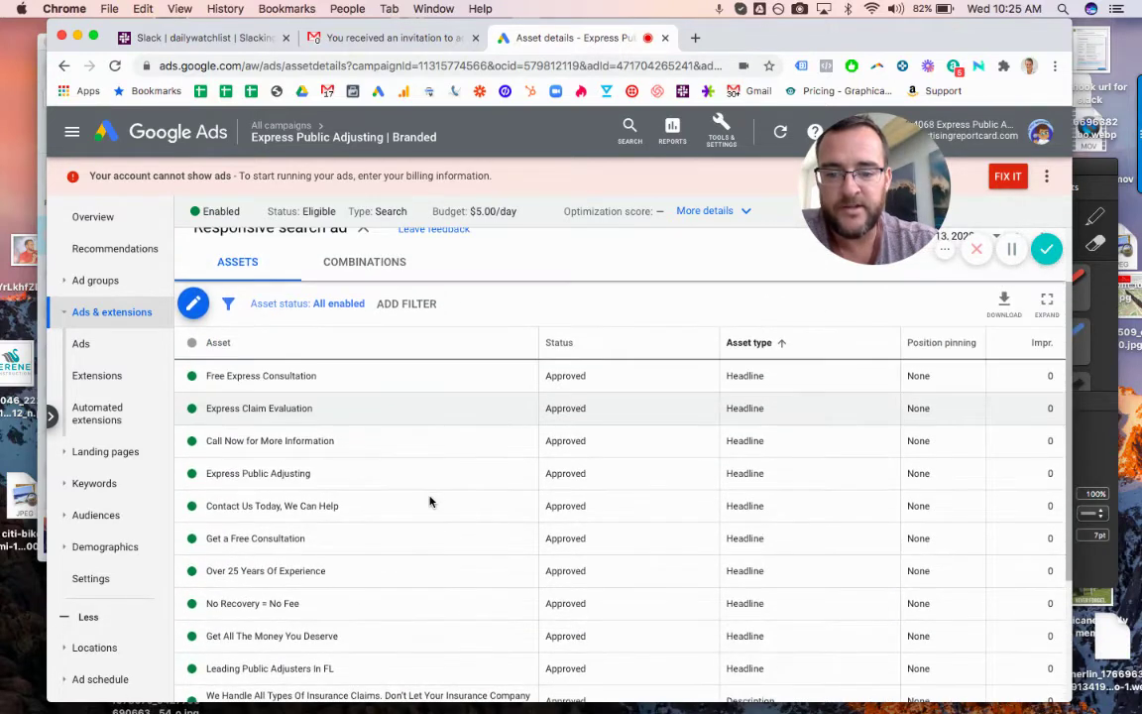
scroll(429, 501, up, 1)
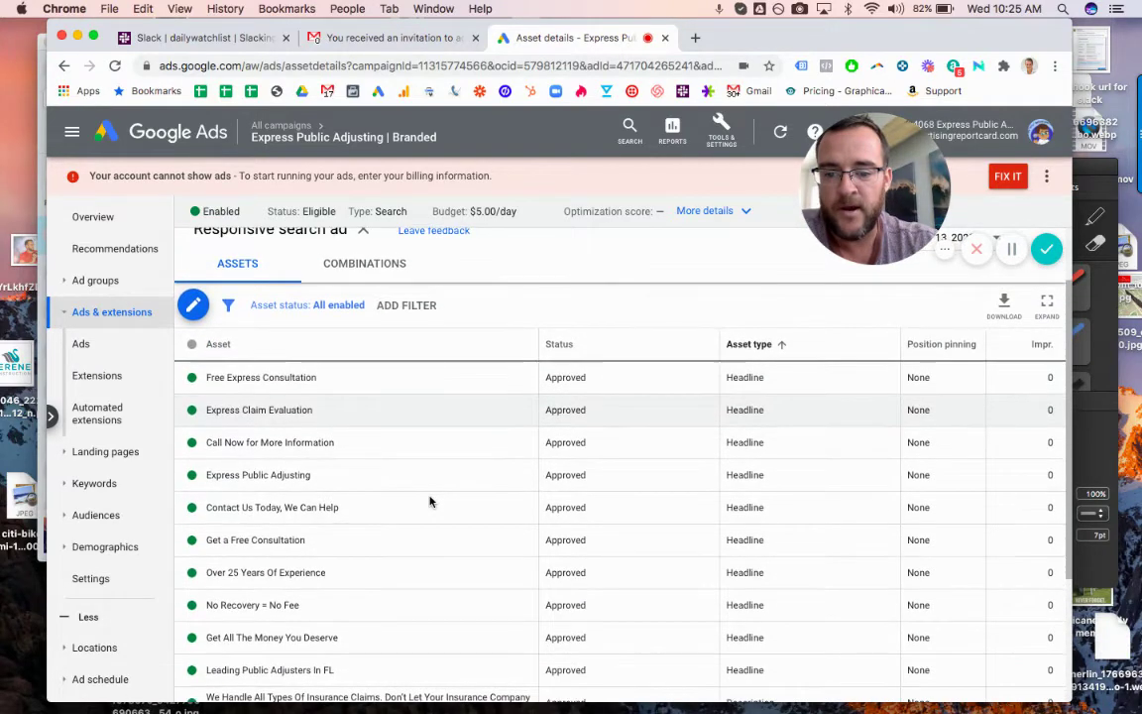
scroll(429, 501, down, 3)
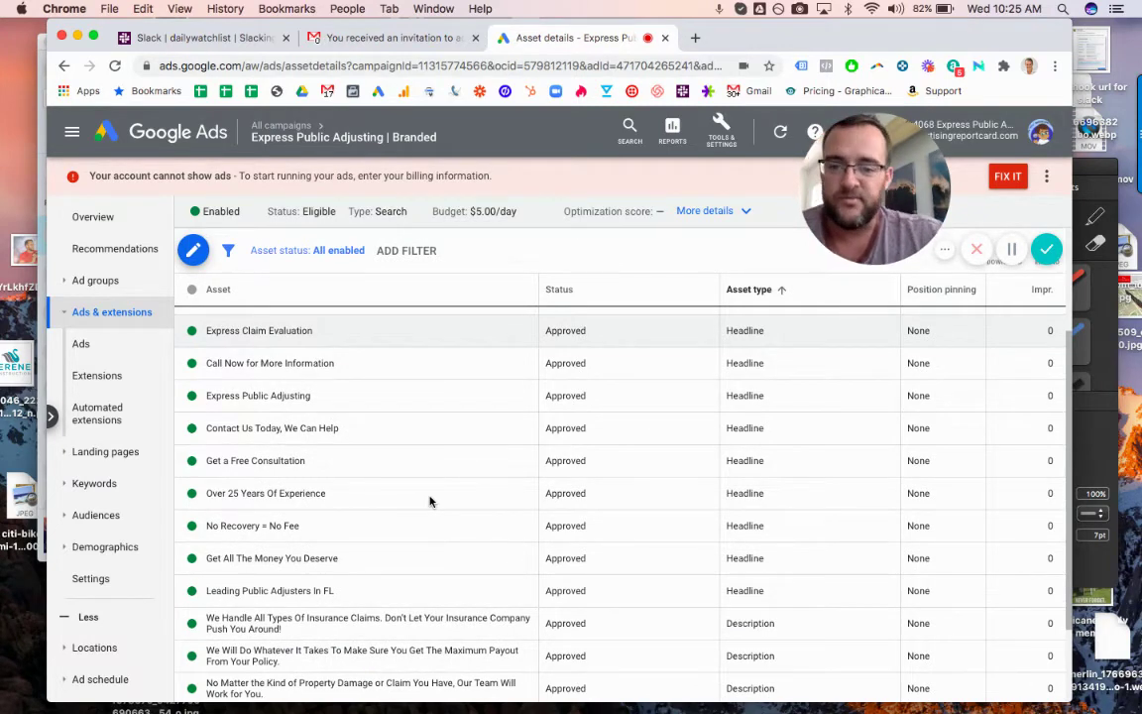
scroll(429, 500, up, 3)
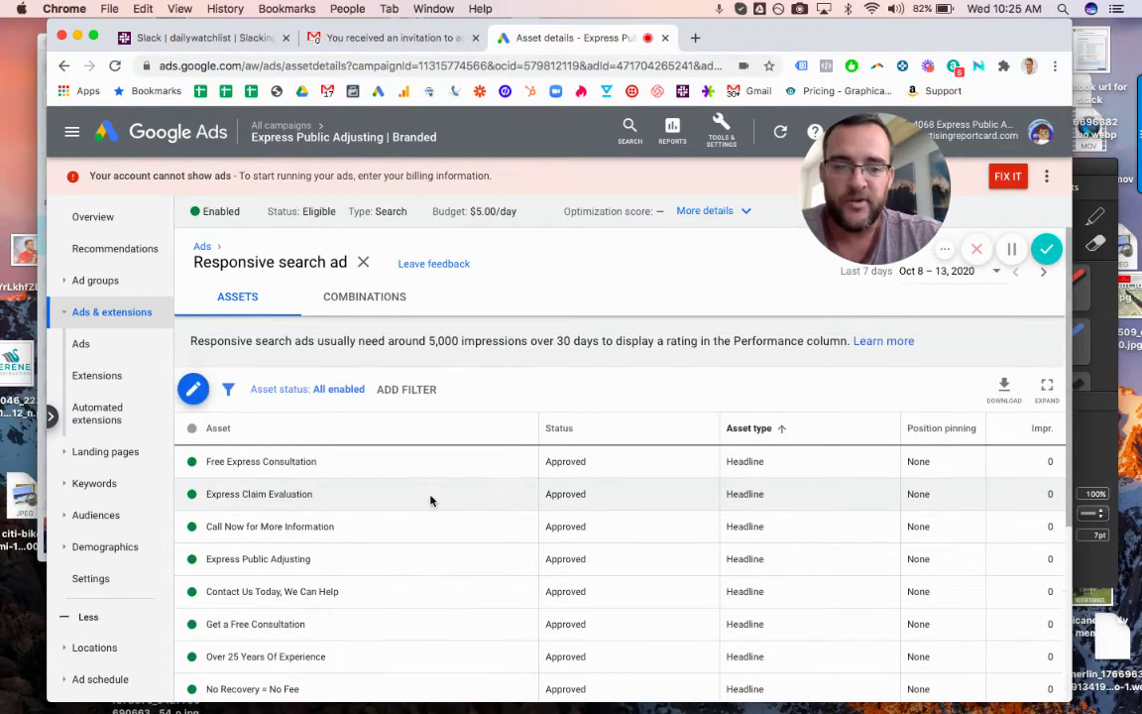
click(363, 263)
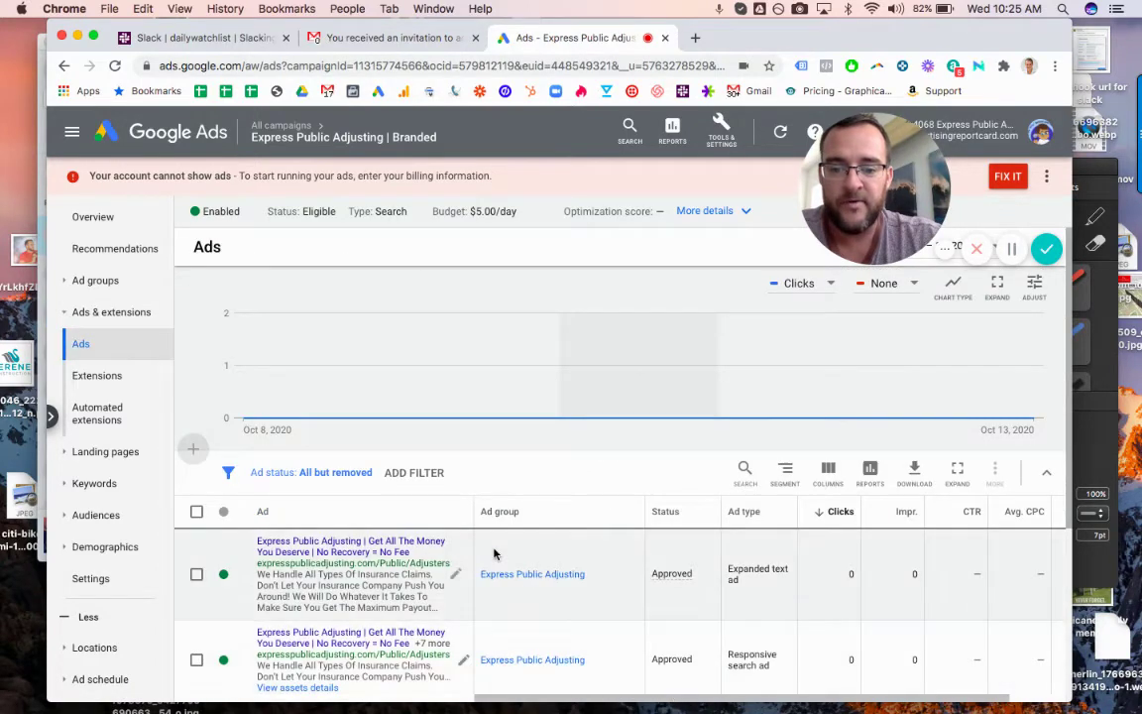
Reopen the responsive search ad's asset details, go over the headlines and descriptions again, and return to the ads list
scroll(493, 553, down, 3)
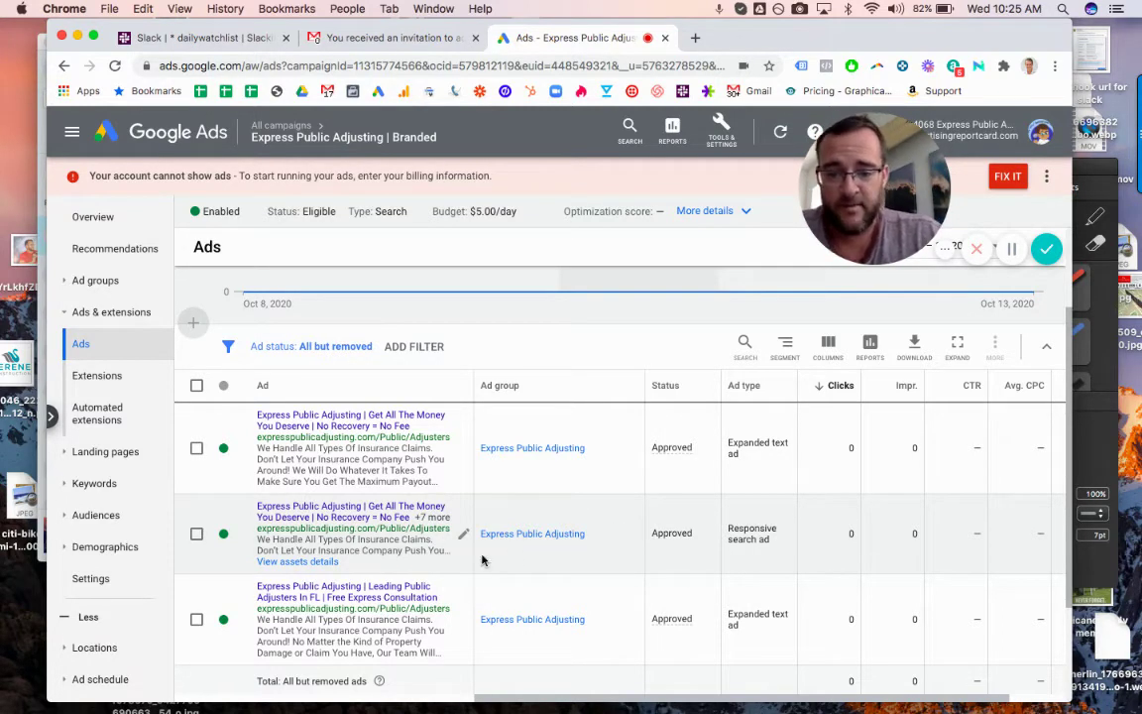
click(299, 561)
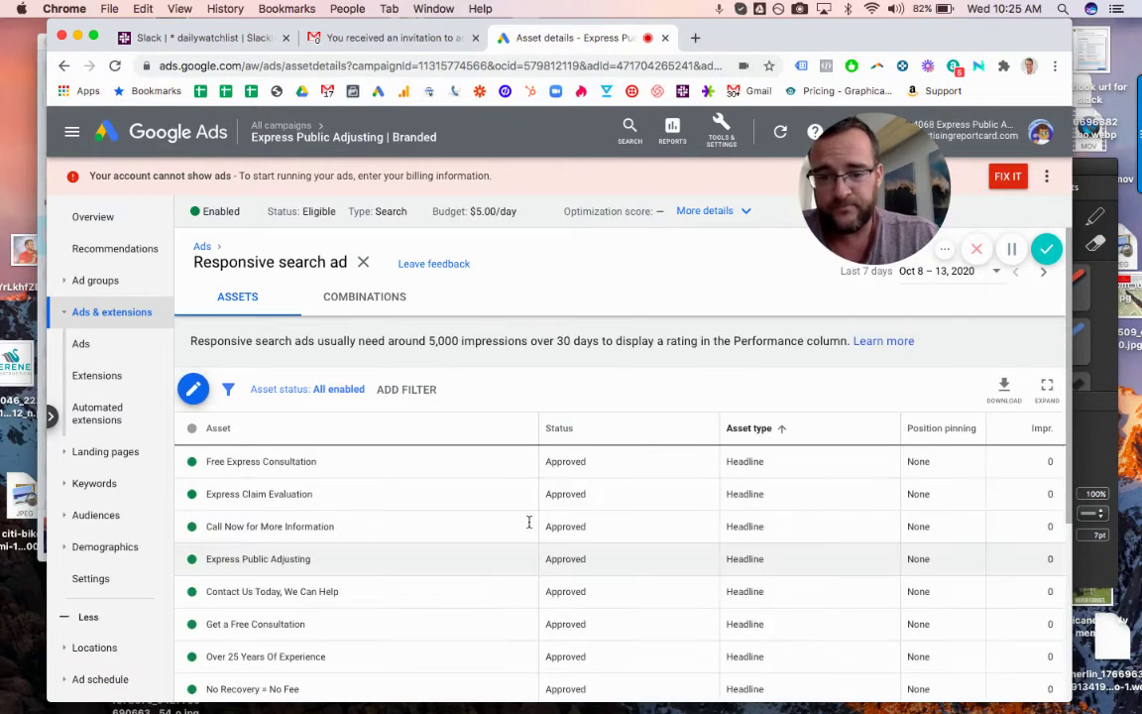
scroll(402, 520, down, 2)
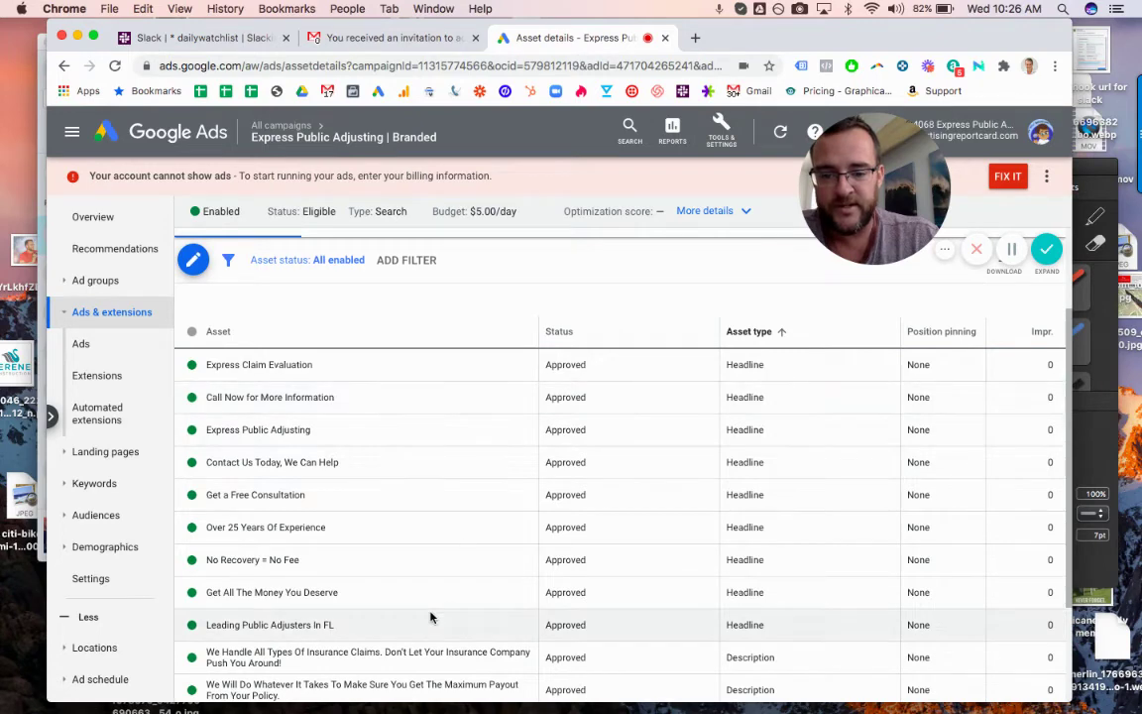
scroll(433, 616, down, 1)
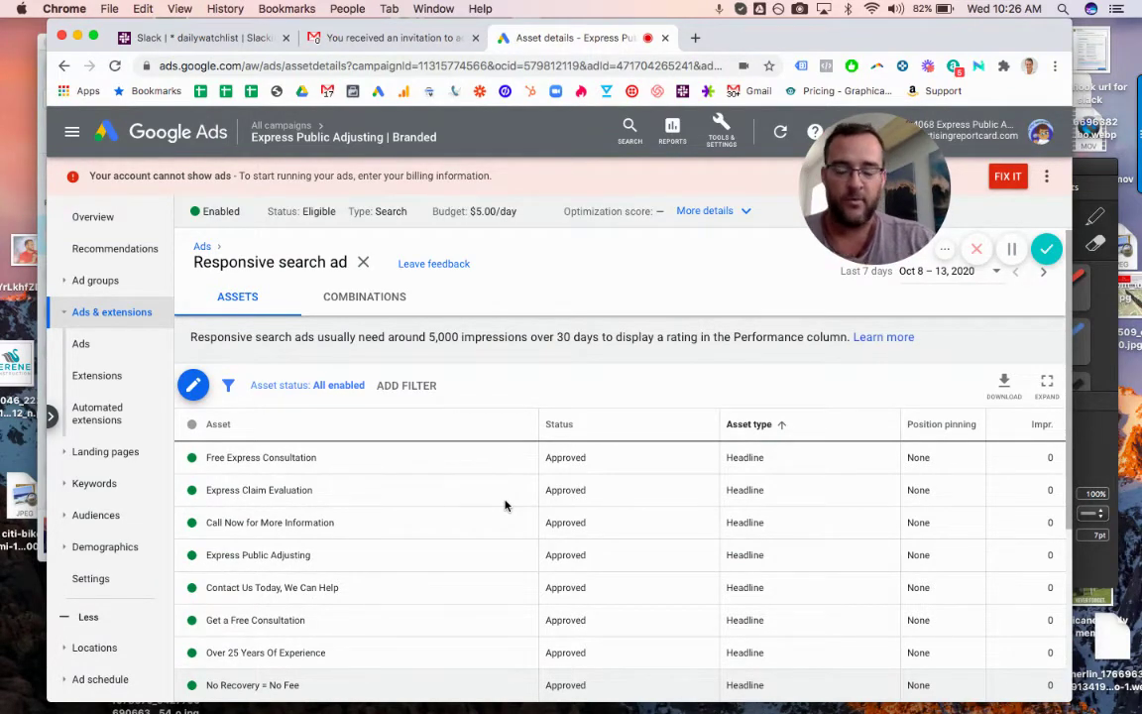
scroll(504, 506, down, 5)
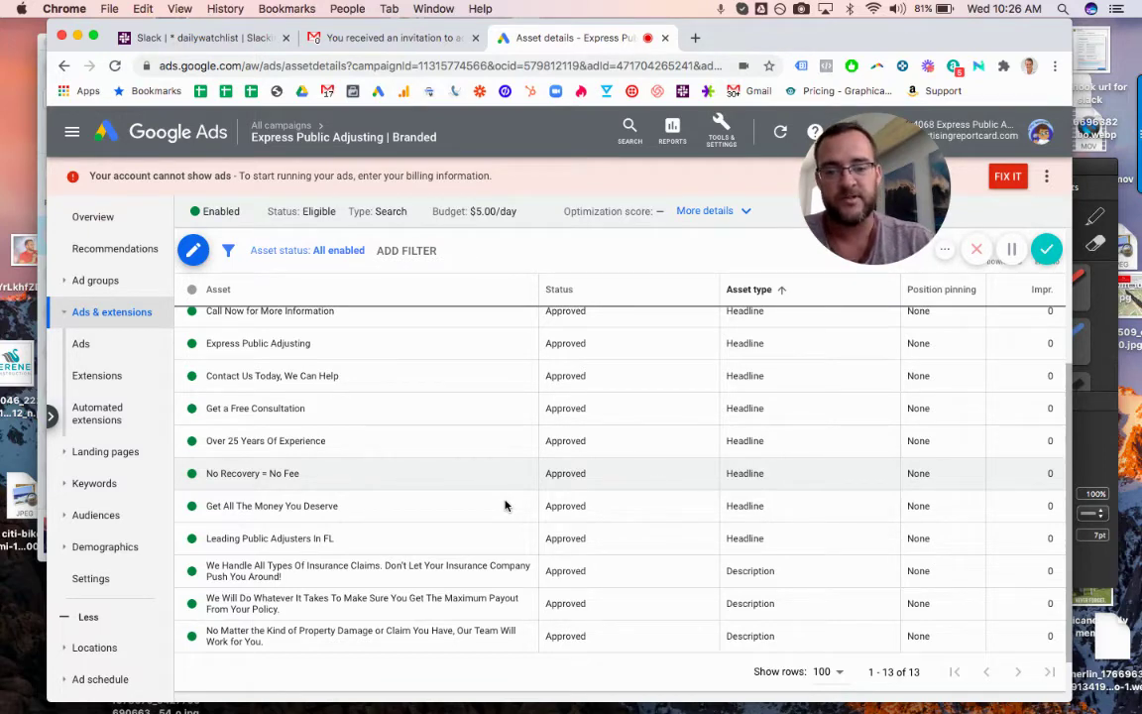
scroll(504, 505, up, 5)
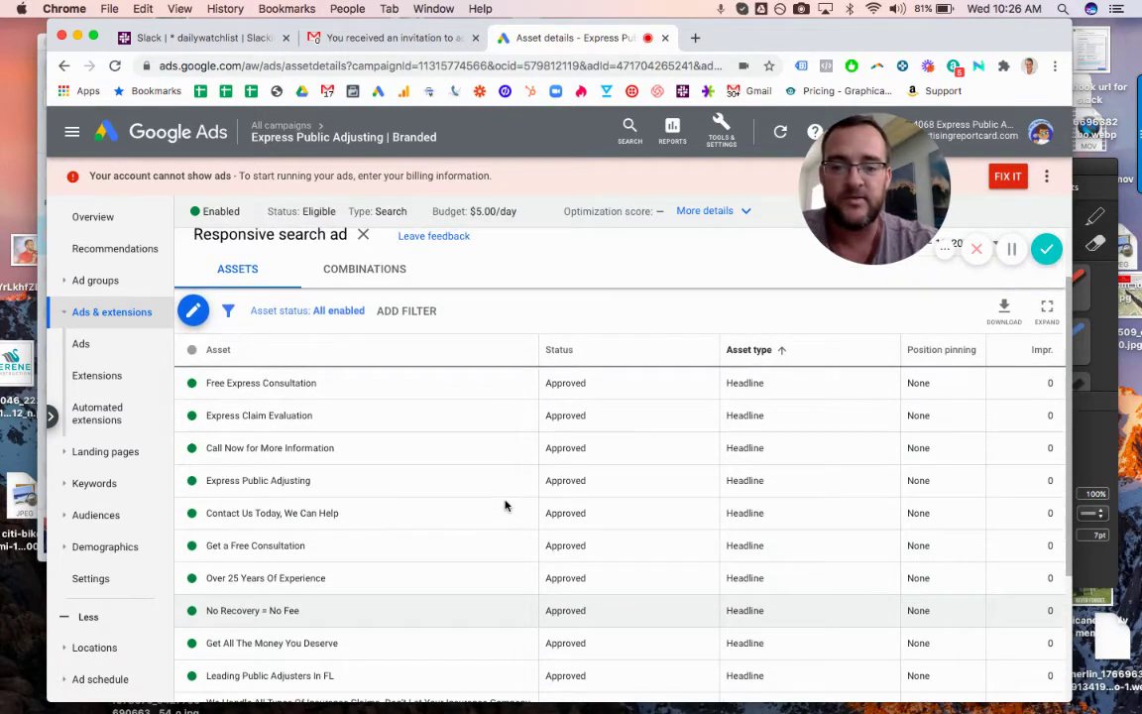
key(super+bracketleft)
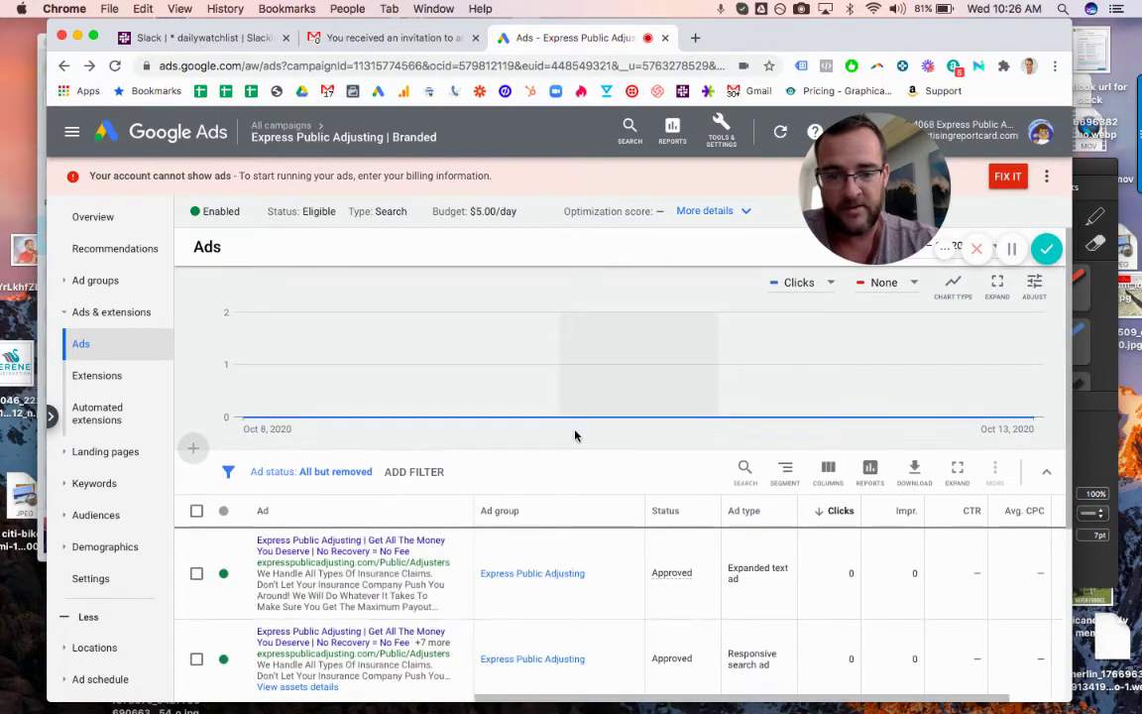
scroll(574, 433, down, 4)
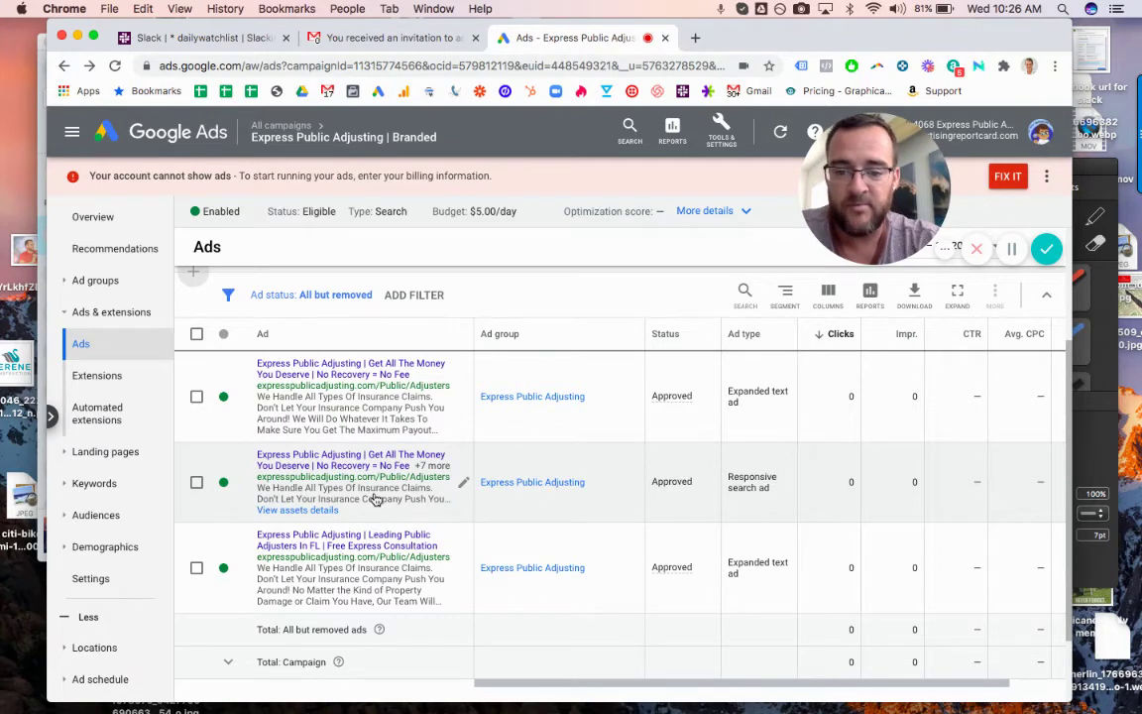
scroll(374, 499, up, 1)
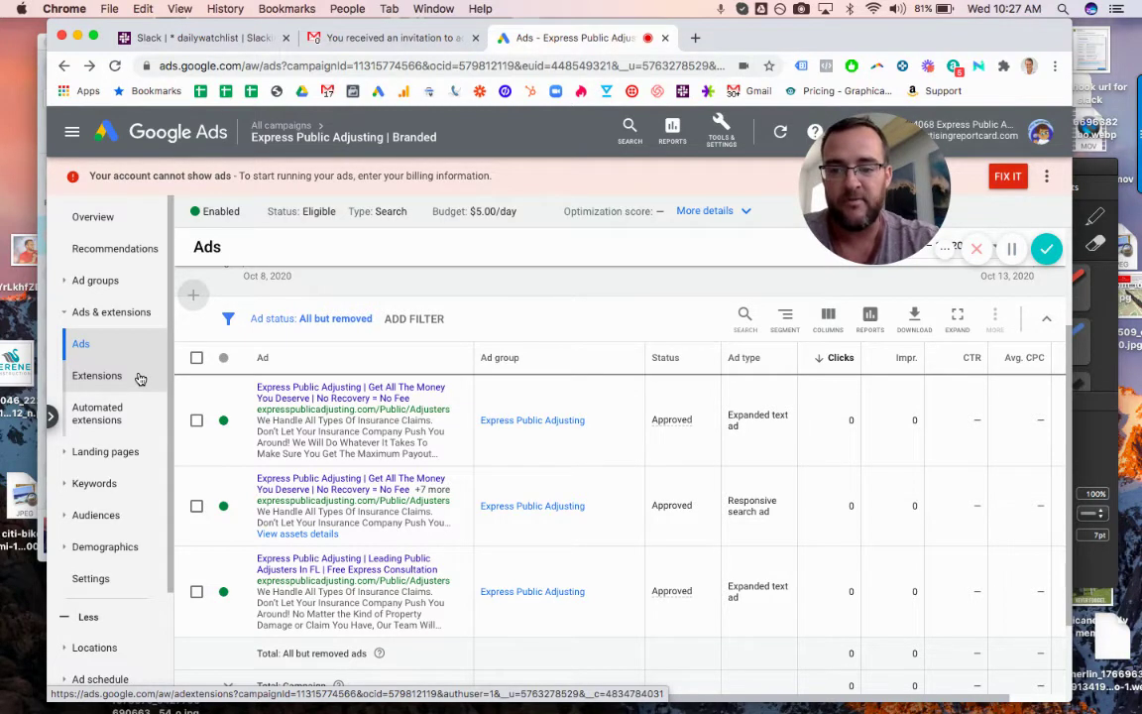
Go to the campaign's Extensions page and open the "Know About Our Process" sitelink for editing
click(140, 378)
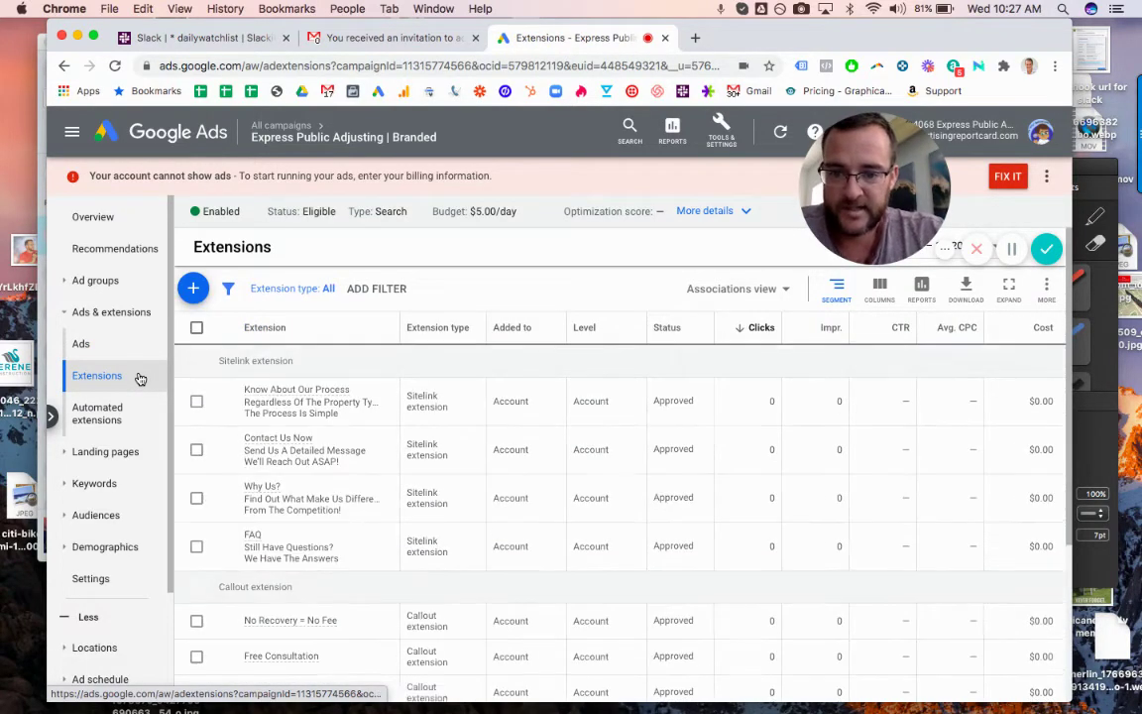
click(299, 397)
click(346, 384)
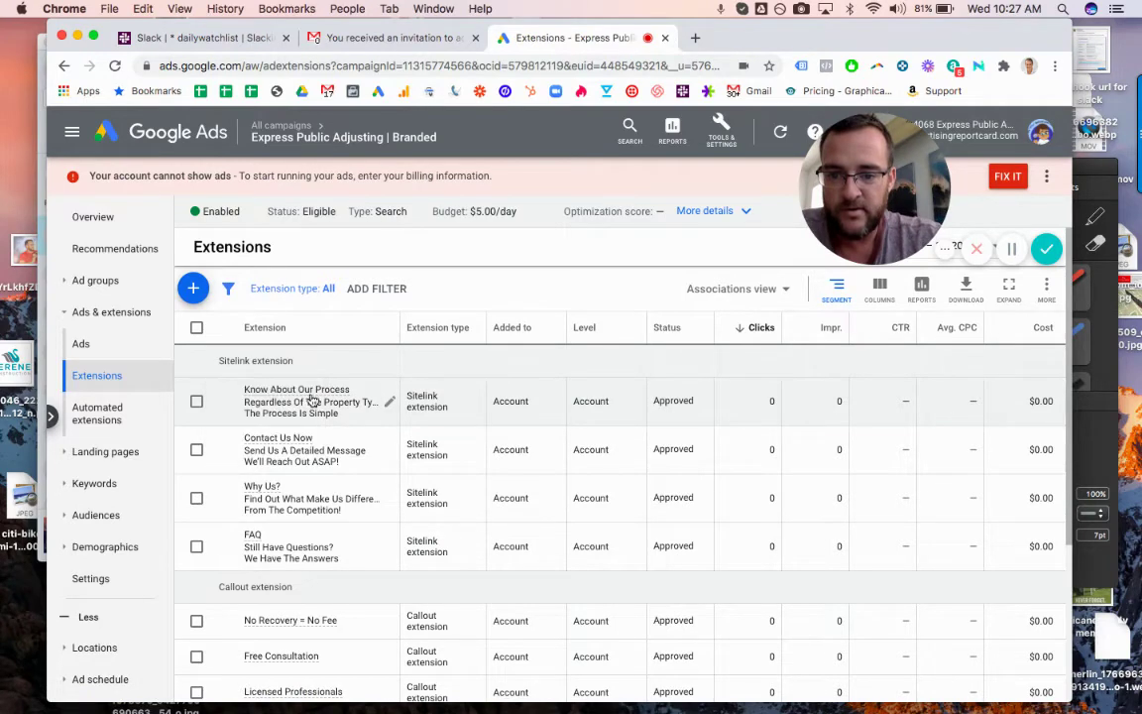
click(330, 424)
click(270, 405)
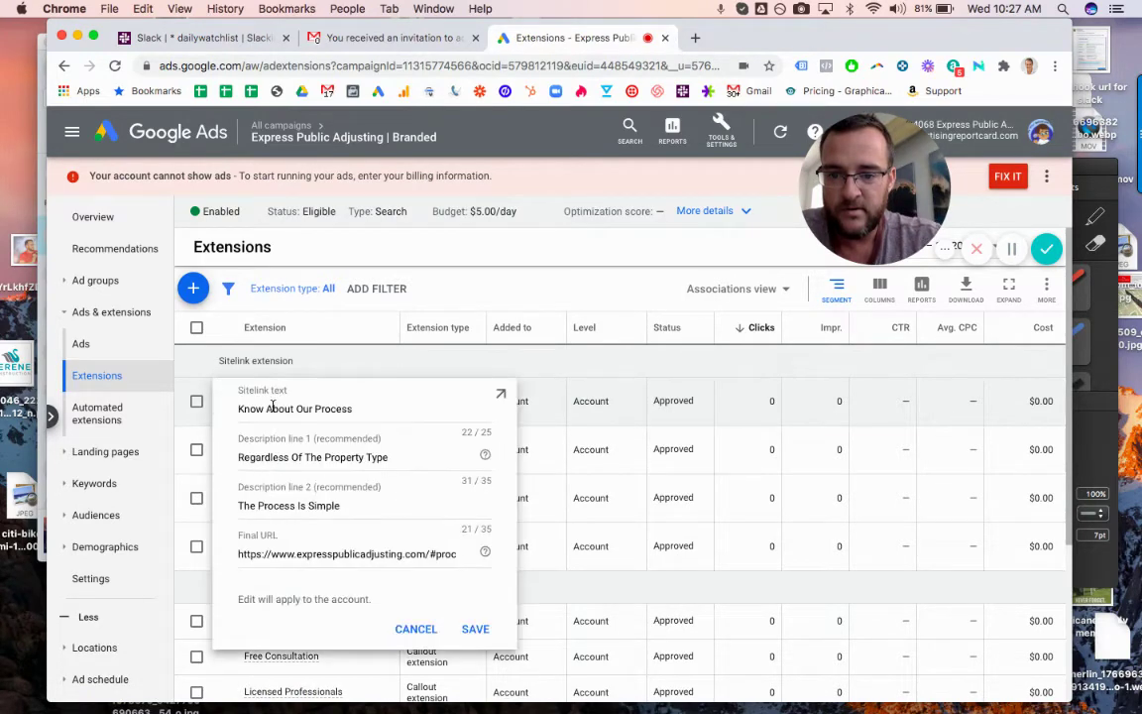
click(444, 552)
key(cmd+a)
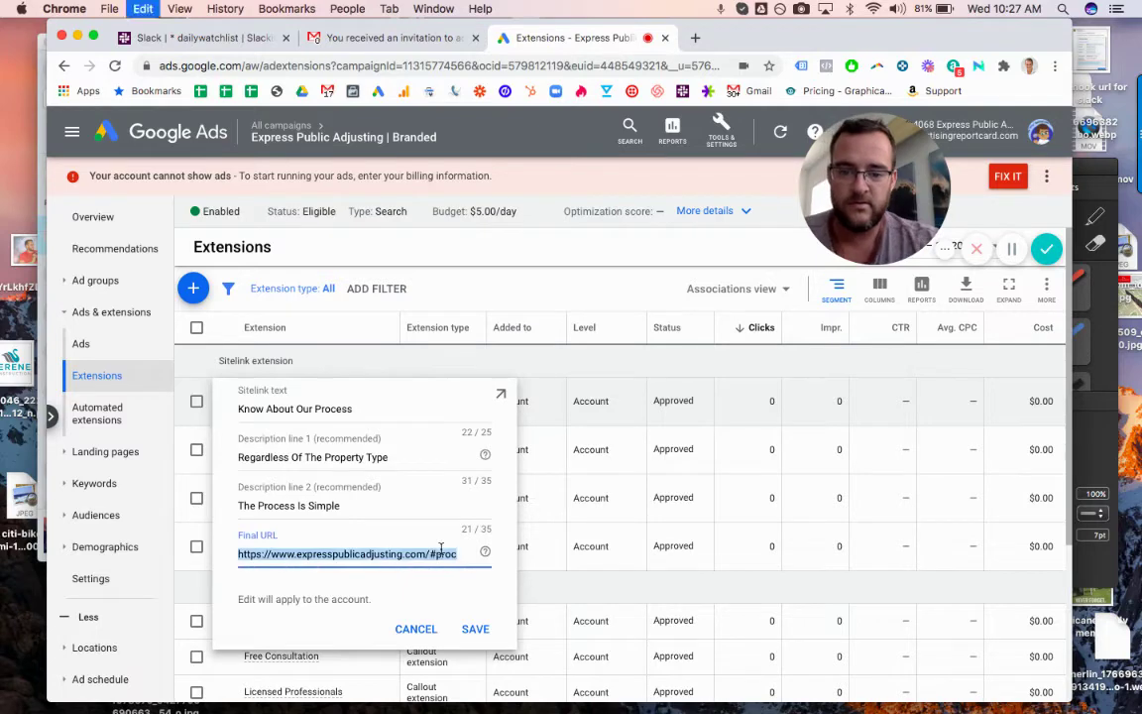
text(https://www.expresspublicadjusting.com/#process)
key(Return)
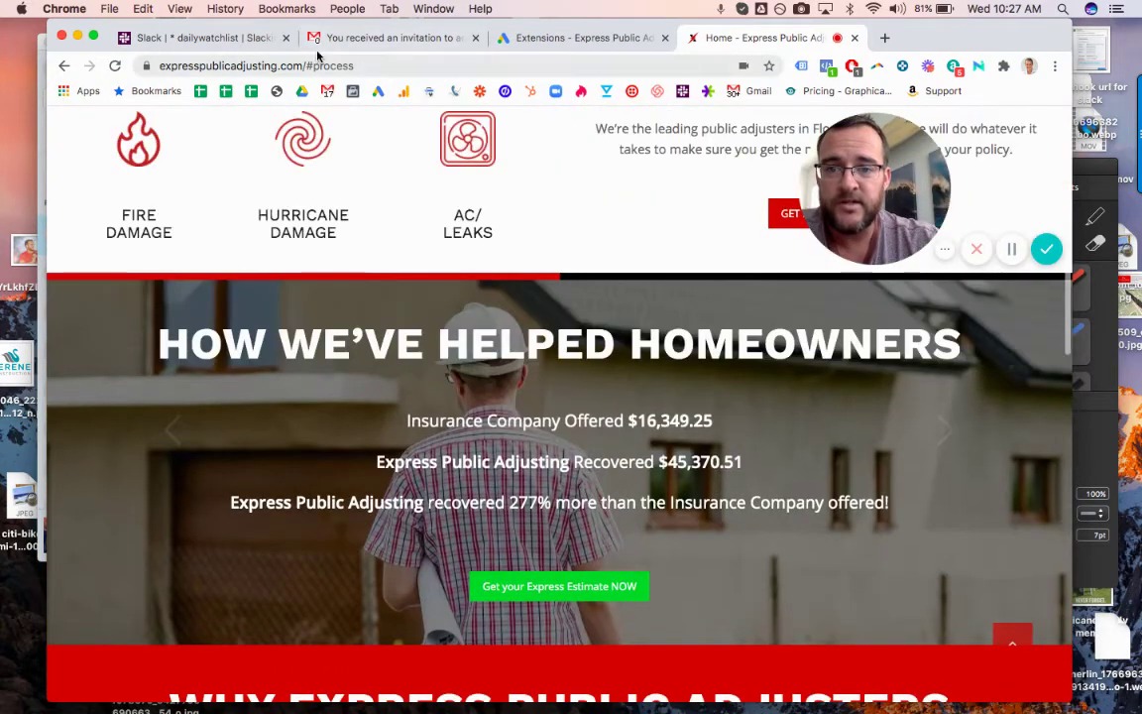
key(ctrl+shift+Tab)
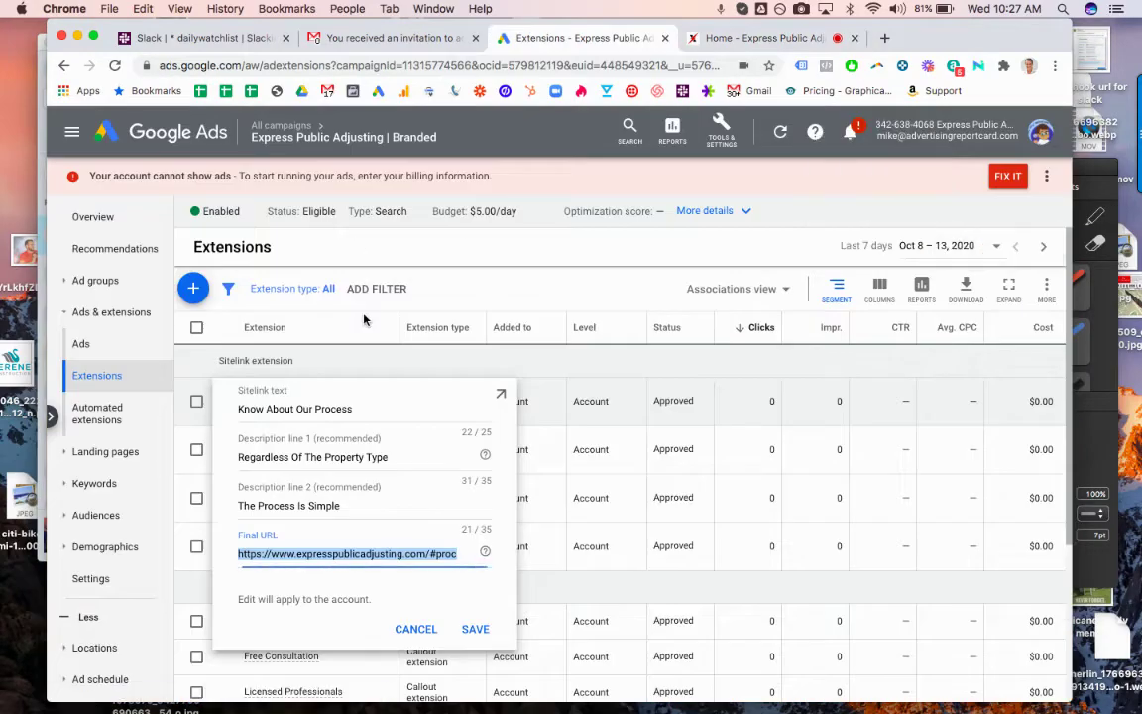
key(ctrl+Tab)
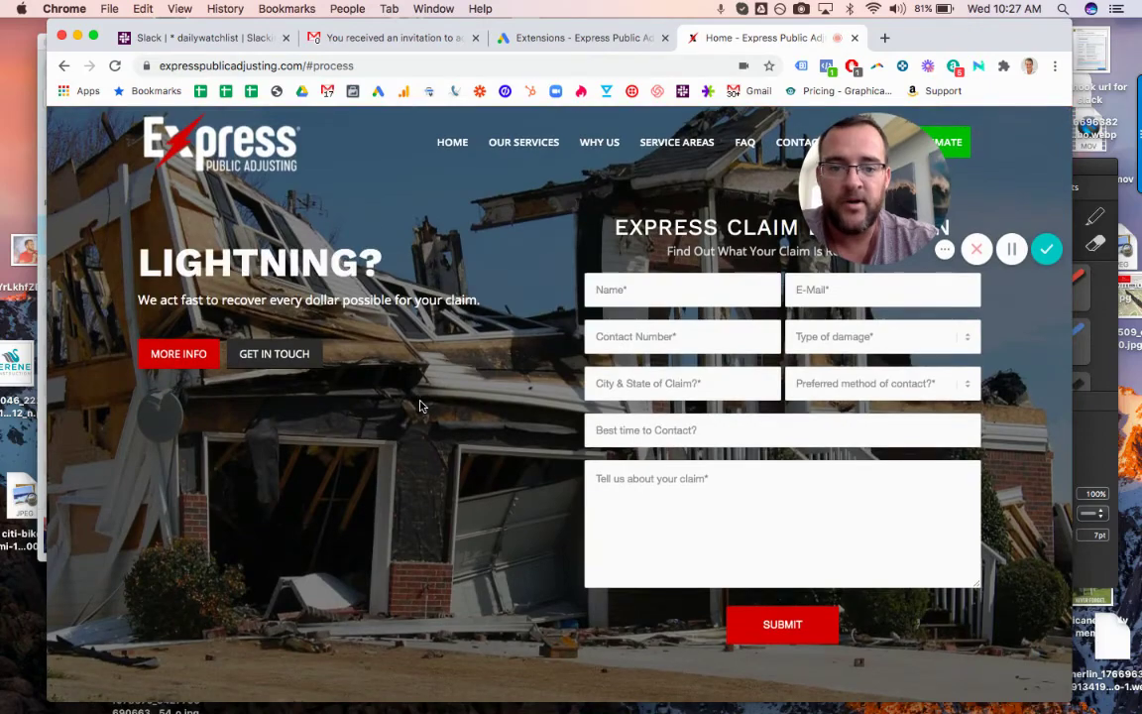
Look through the sitelink's landing page for the Our Process section and neighbouring sections, and return to the sitelink details
scroll(419, 404, down, 15)
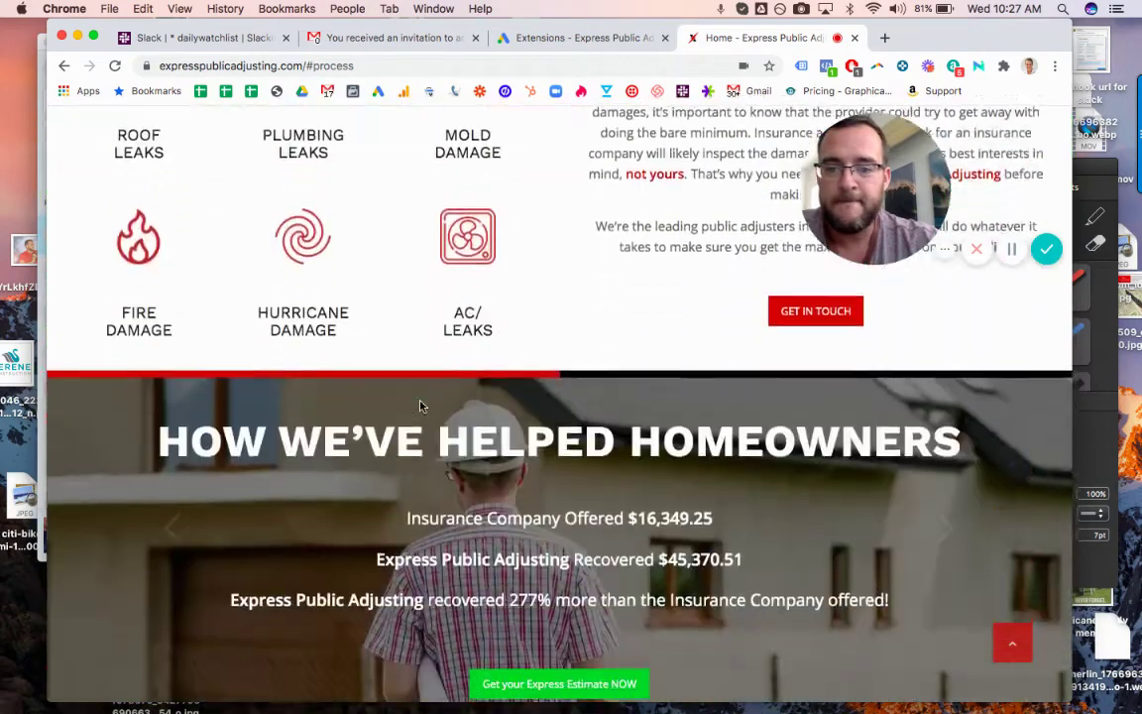
scroll(419, 404, down, 10)
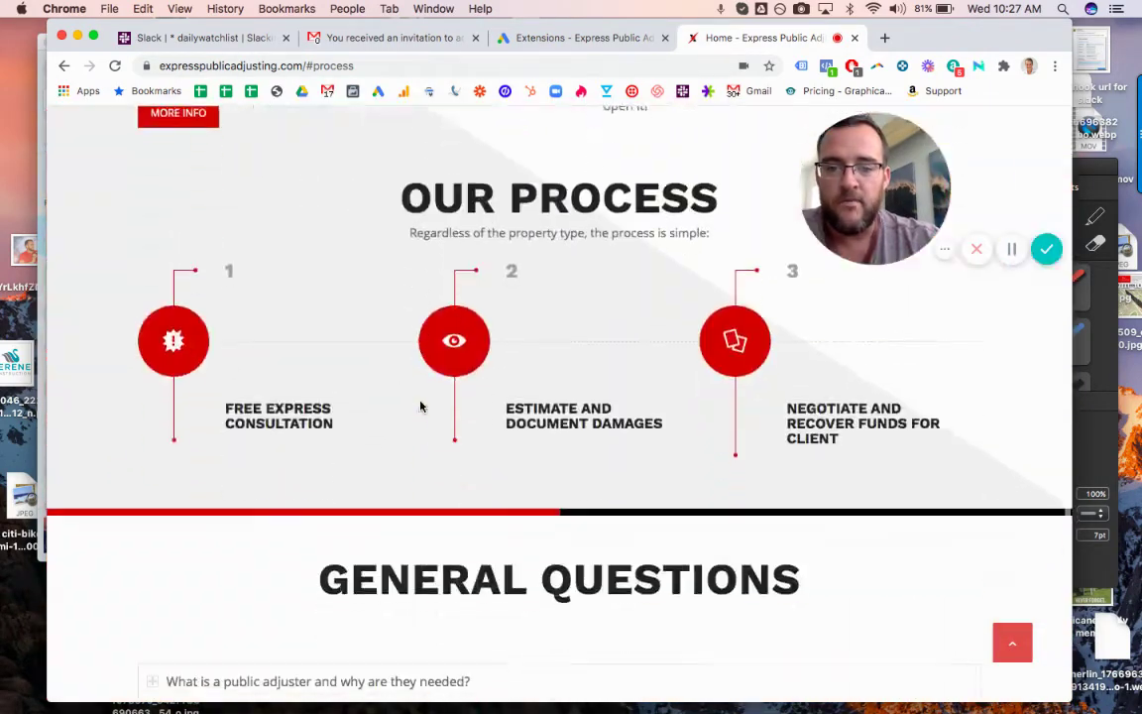
scroll(419, 406, down, 12)
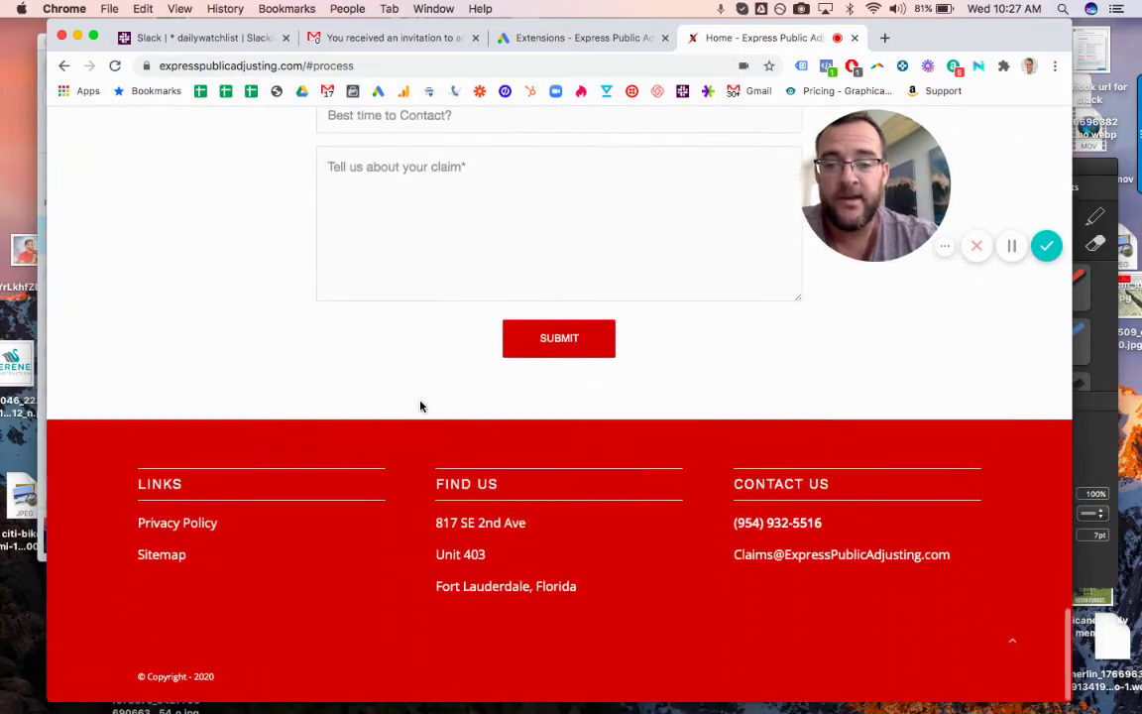
scroll(419, 405, up, 20)
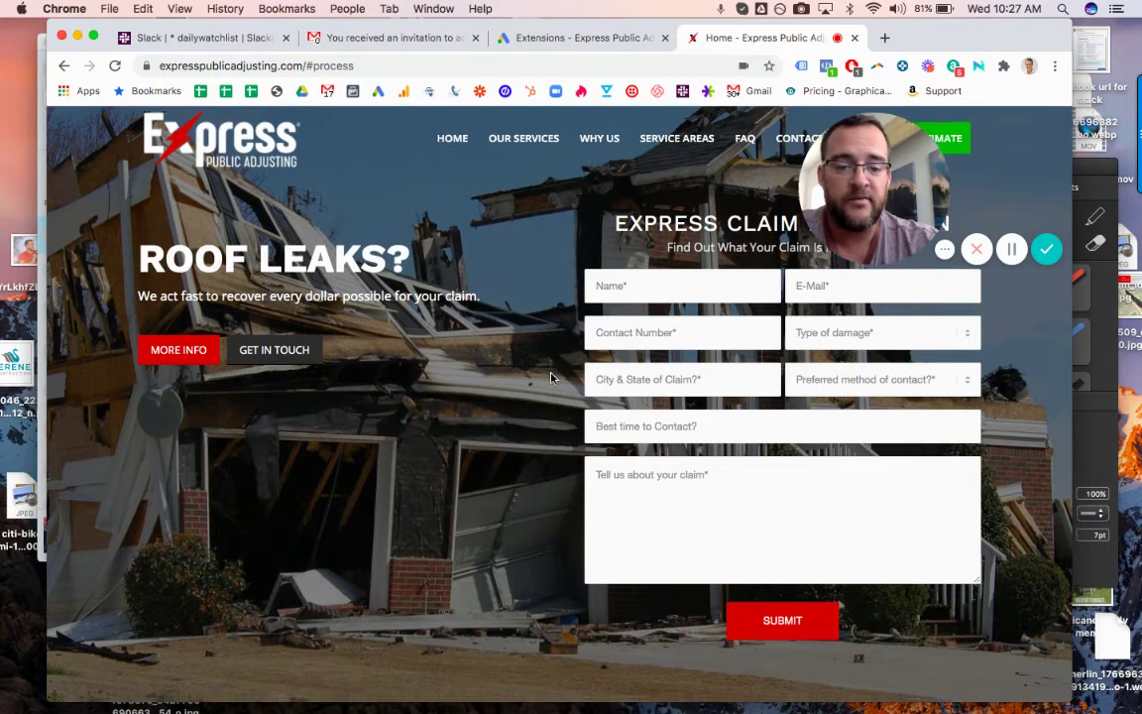
scroll(553, 378, down, 8)
scroll(552, 378, down, 8)
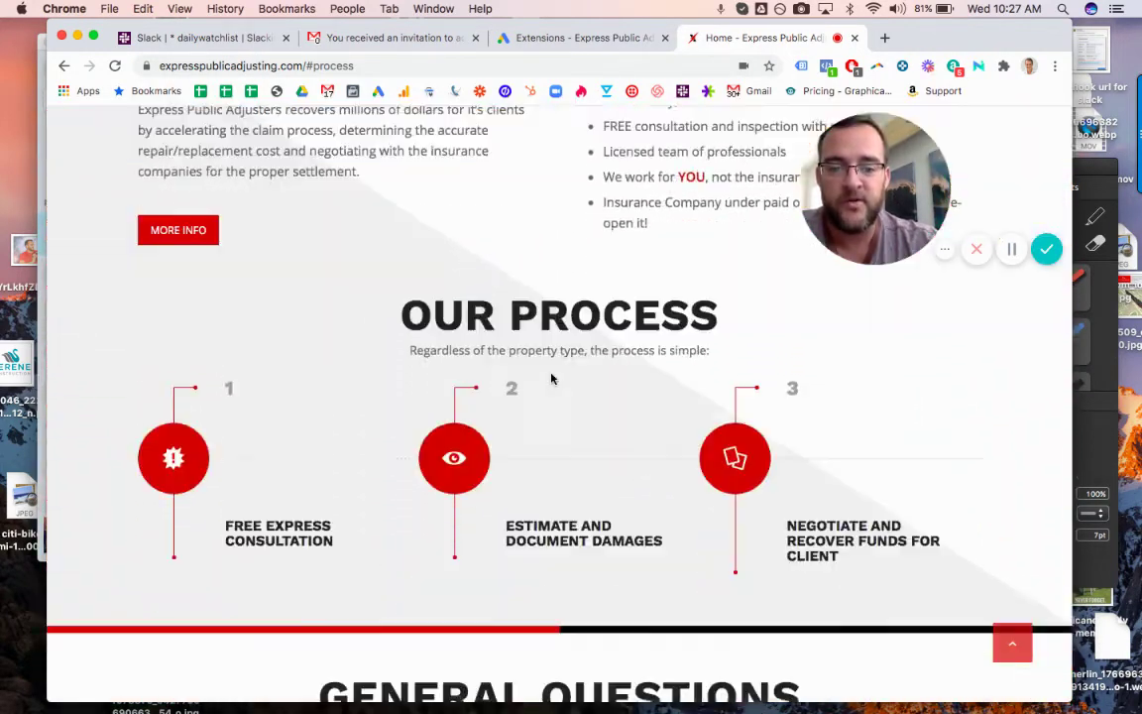
scroll(552, 377, down, 1)
scroll(552, 375, down, 1)
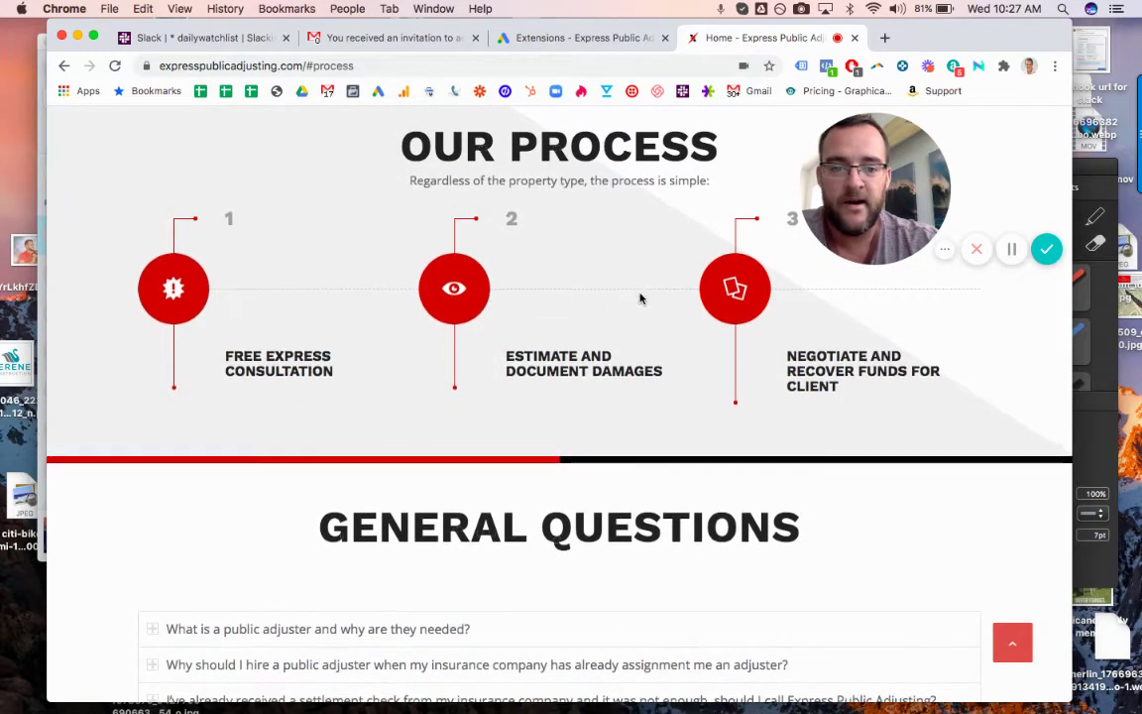
scroll(764, 326, down, 3)
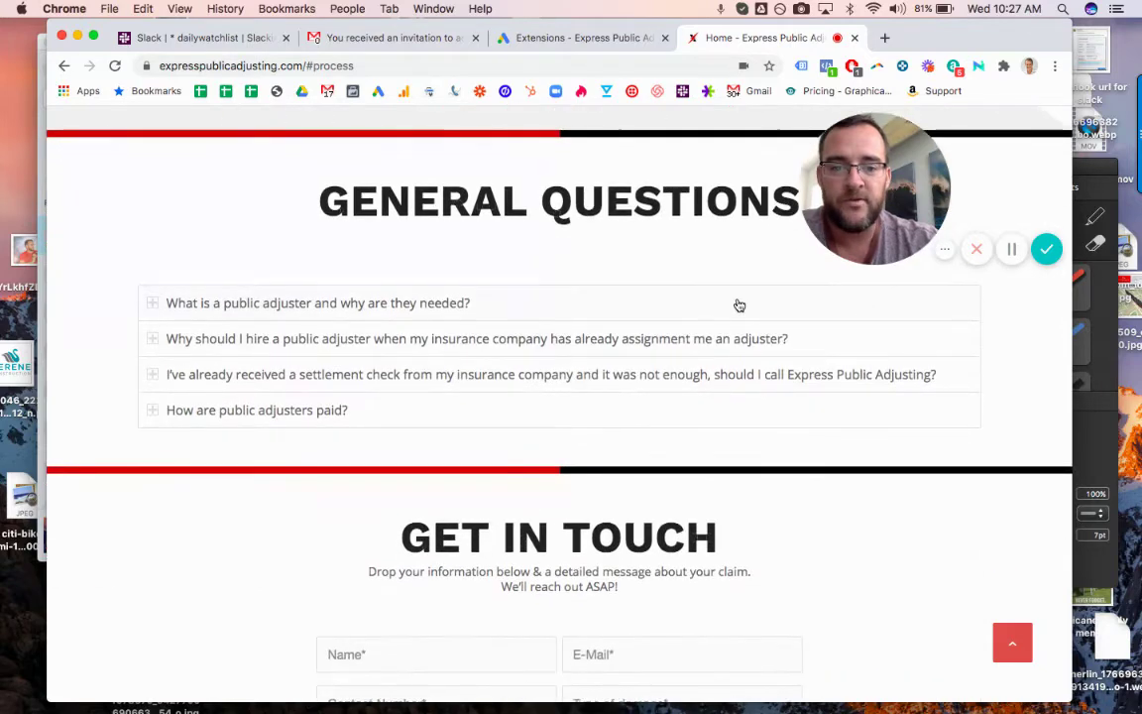
scroll(739, 304, up, 4)
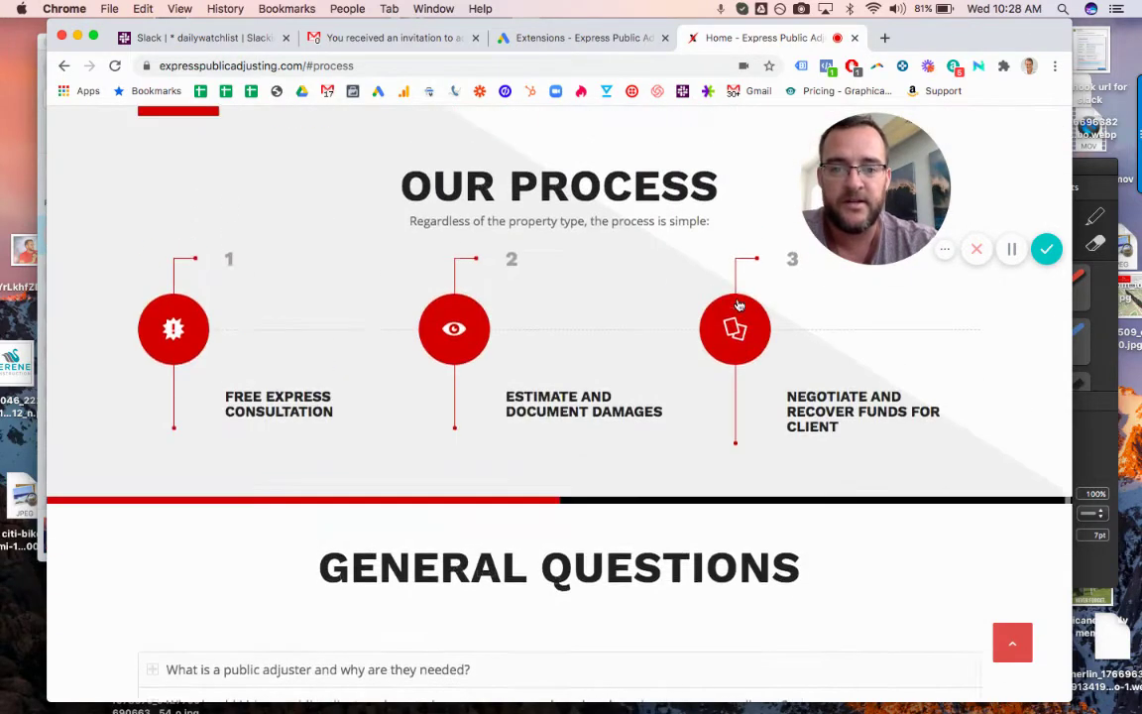
scroll(739, 304, down, 1)
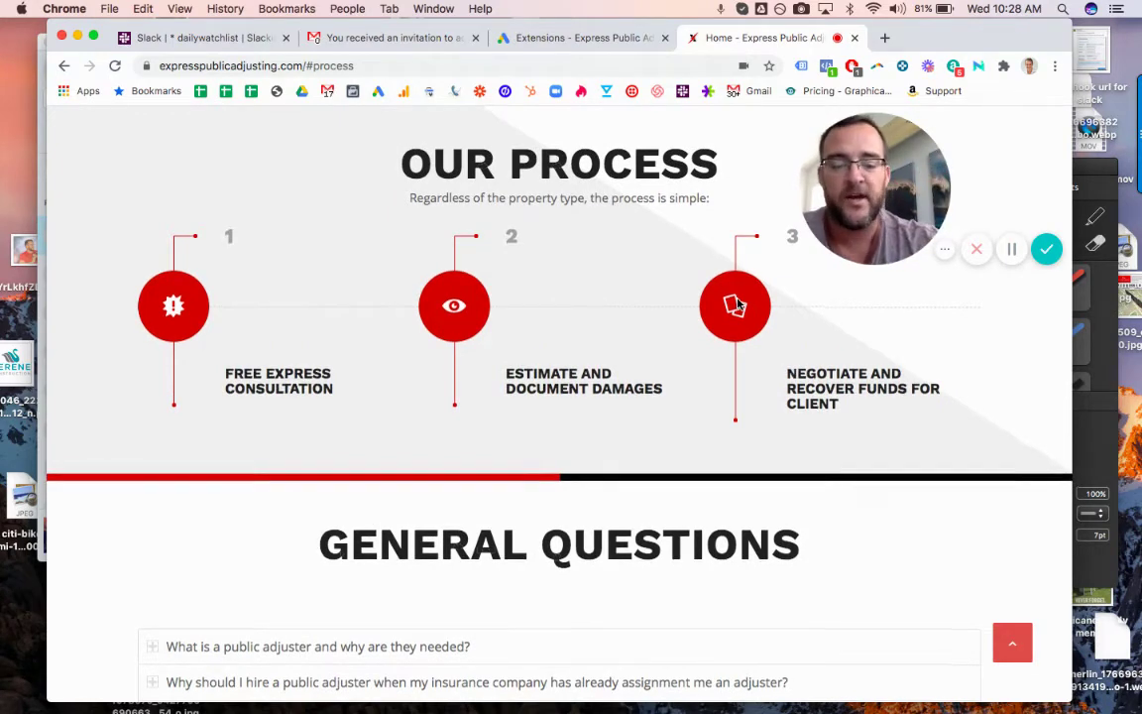
key(ctrl+shift+Tab)
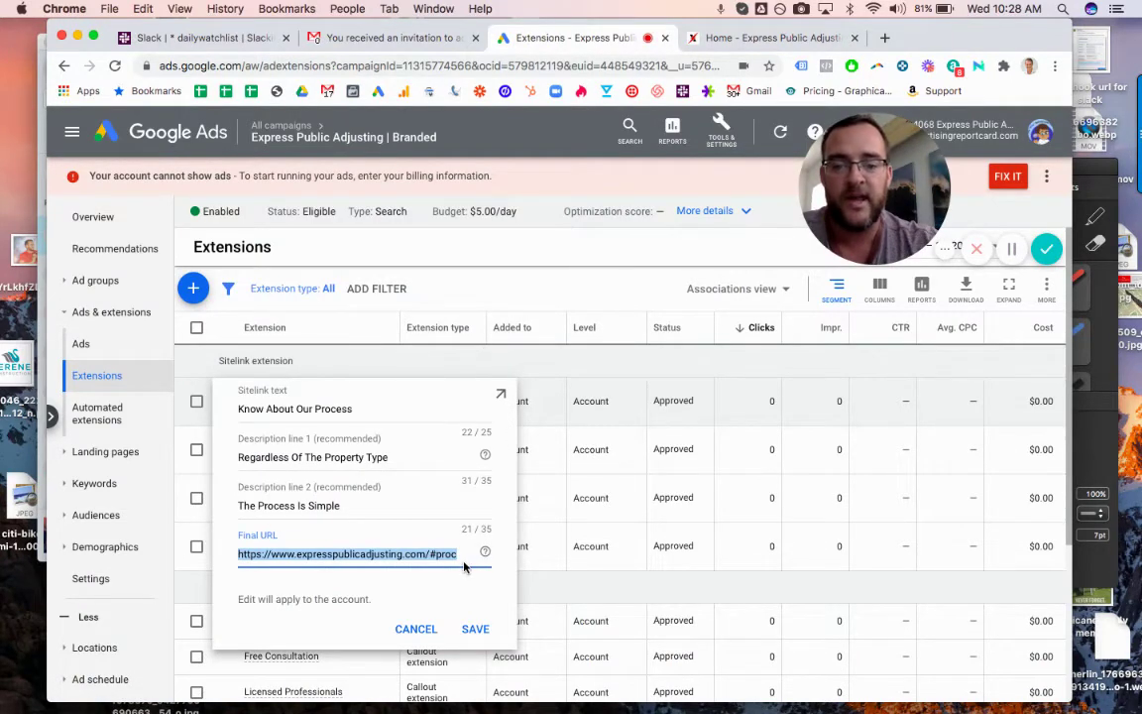
Revisit the landing page to examine its claim form, types of claims and homeowner results, and return to Google Ads
click(717, 37)
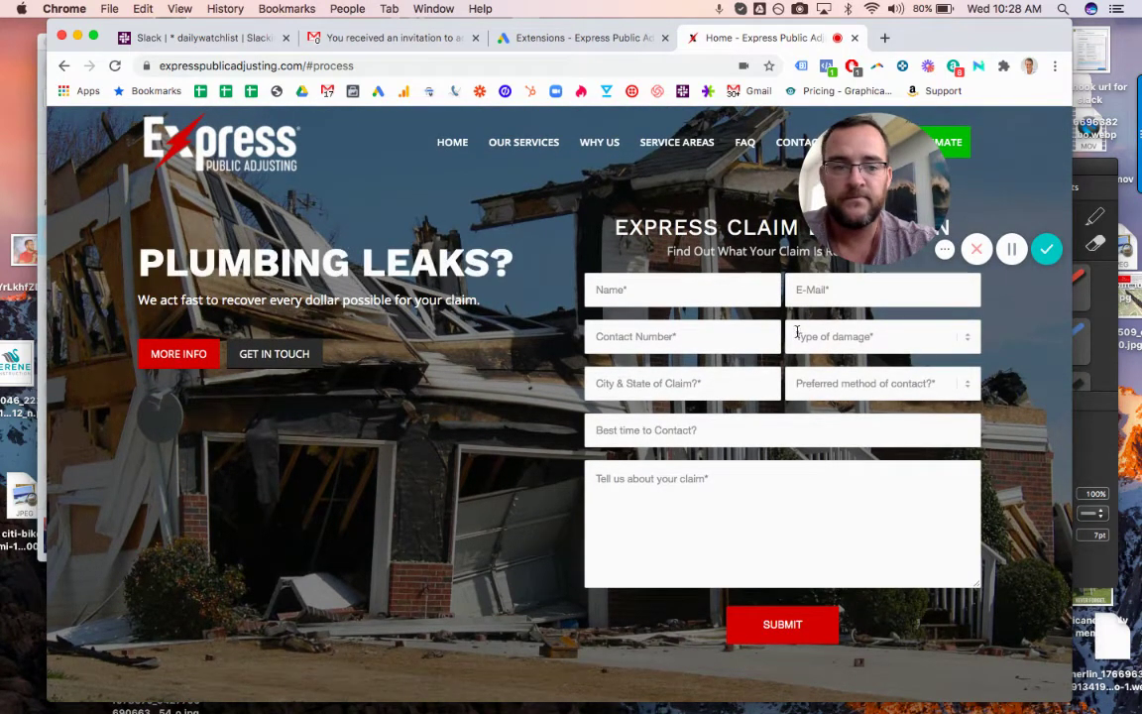
scroll(1038, 319, down, 1)
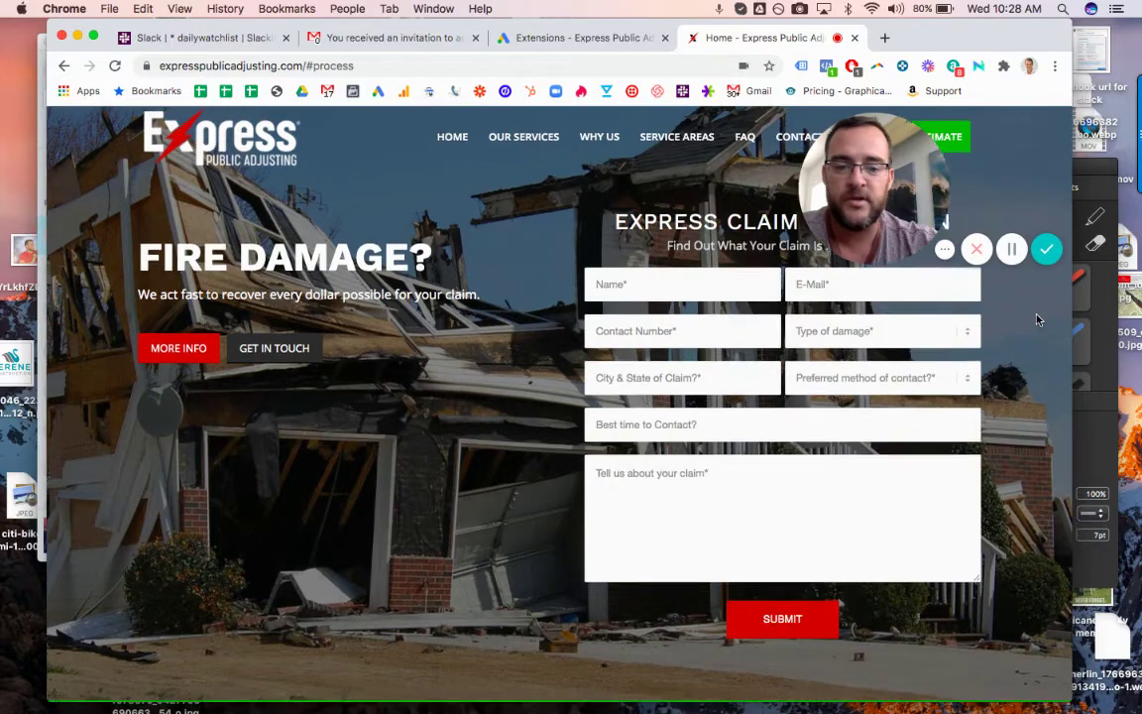
scroll(1037, 319, down, 5)
scroll(1038, 320, up, 5)
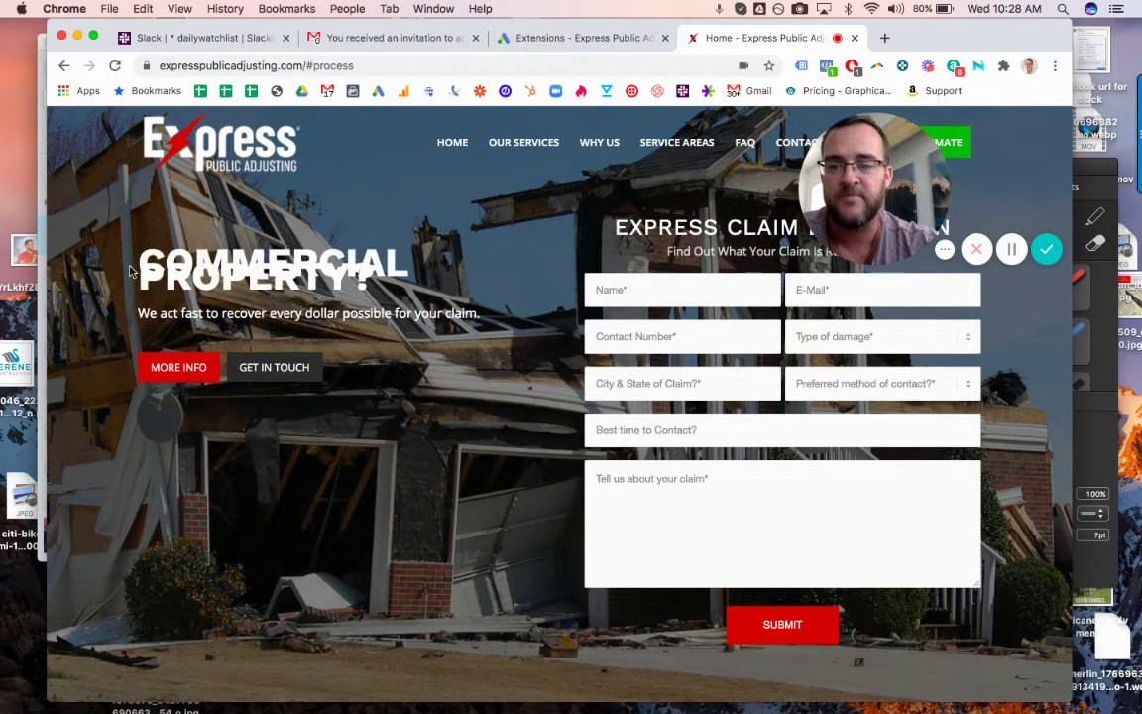
scroll(374, 400, down, 6)
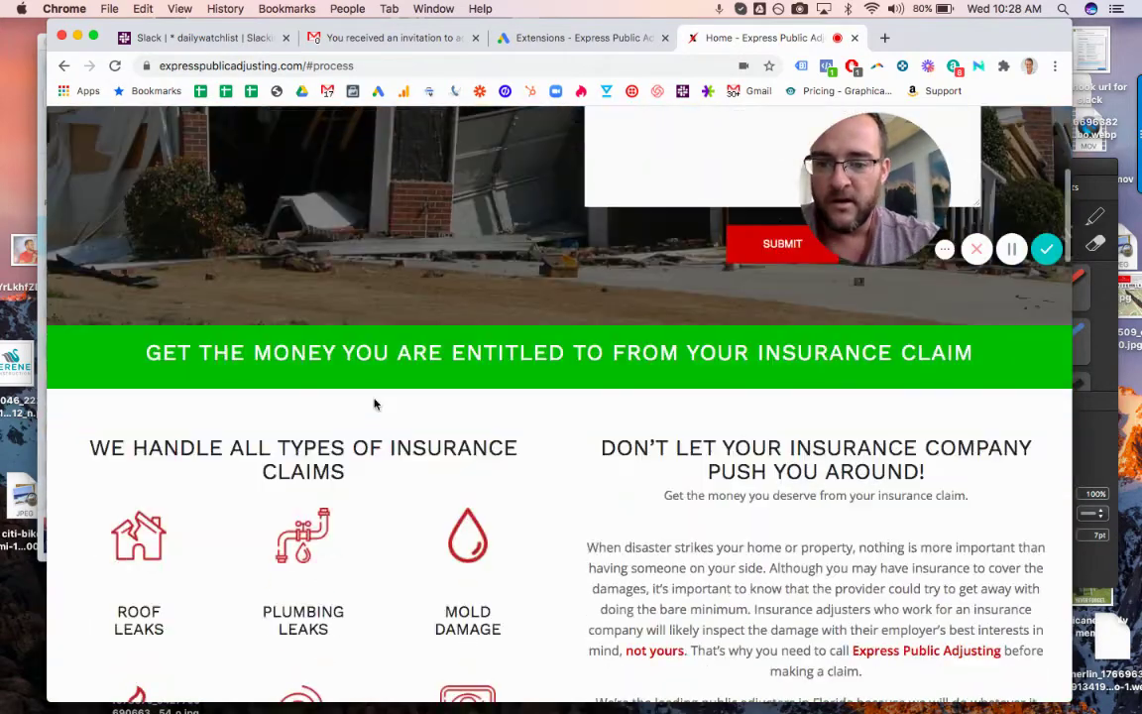
scroll(374, 404, down, 8)
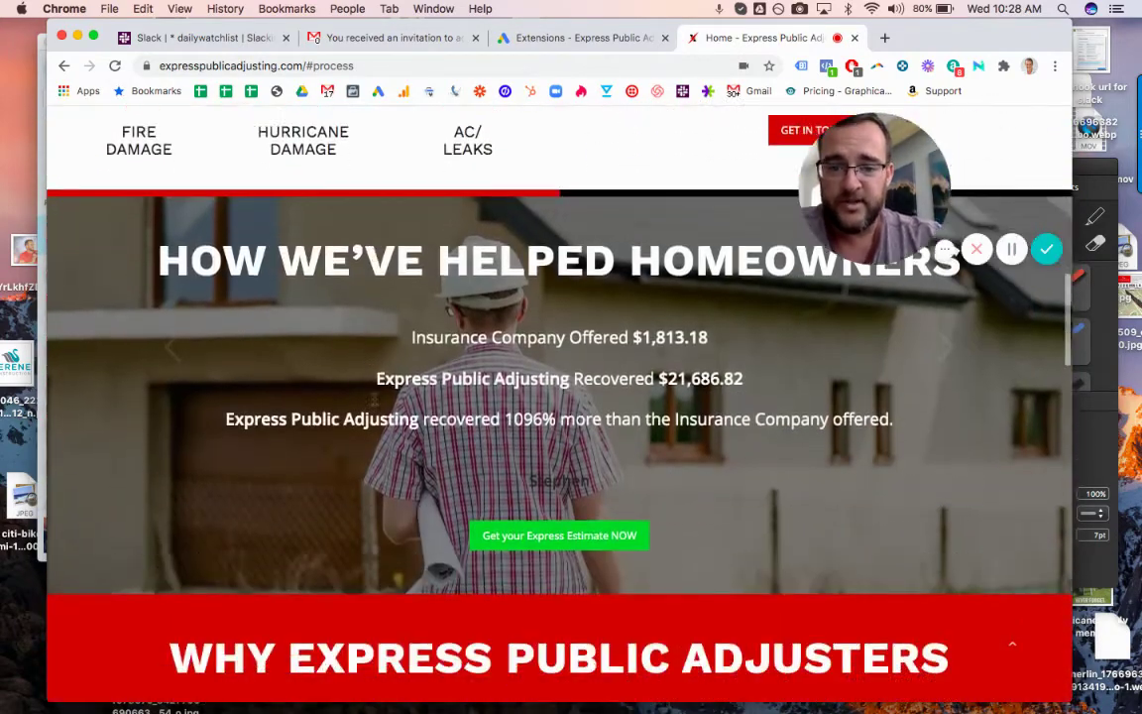
scroll(375, 404, up, 4)
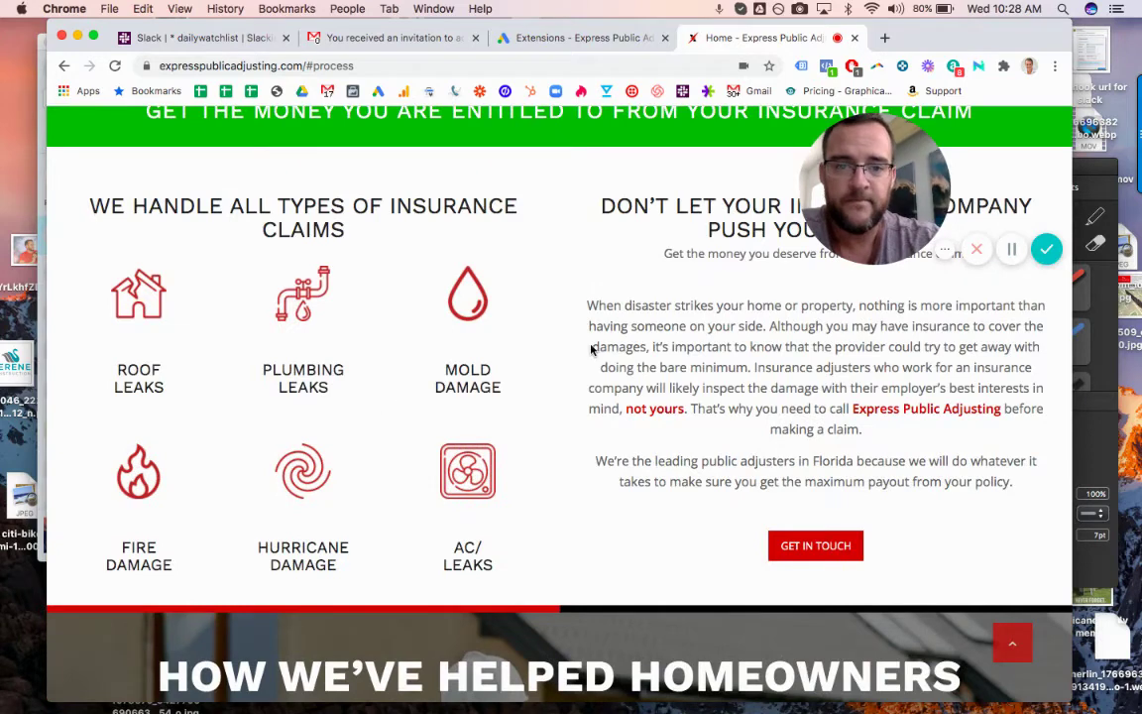
key(ctrl+shift+Tab)
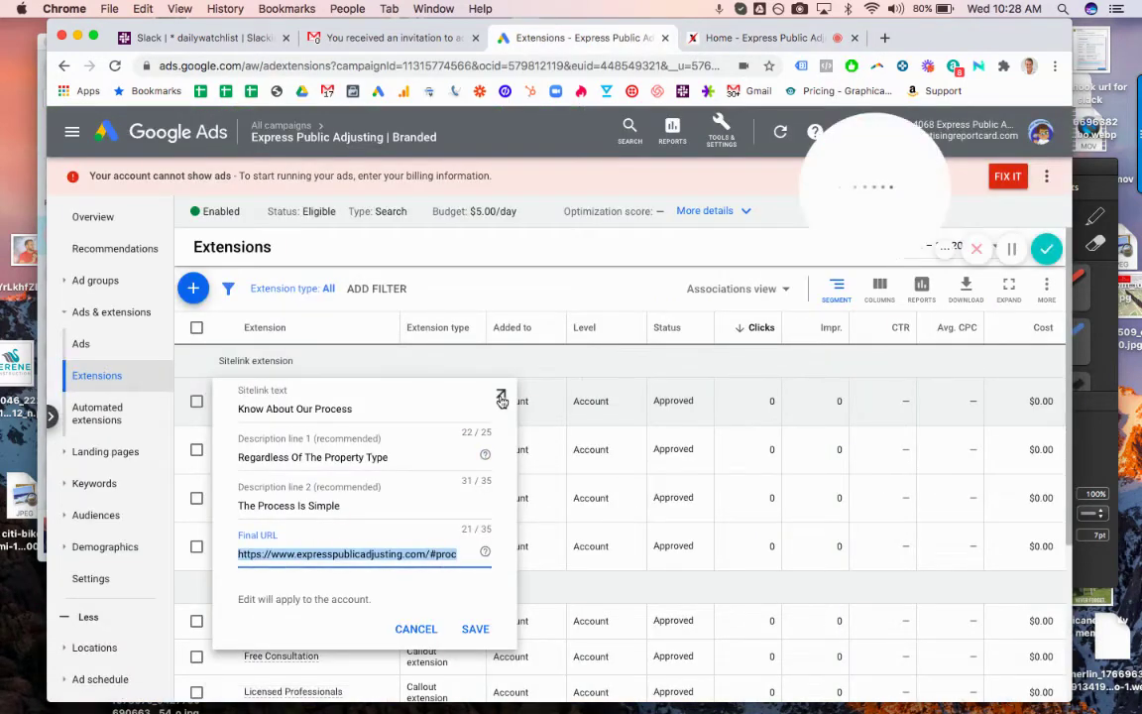
Close the sitelink details without saving and review the sitelink, callout and structured snippet extensions in the list
click(552, 355)
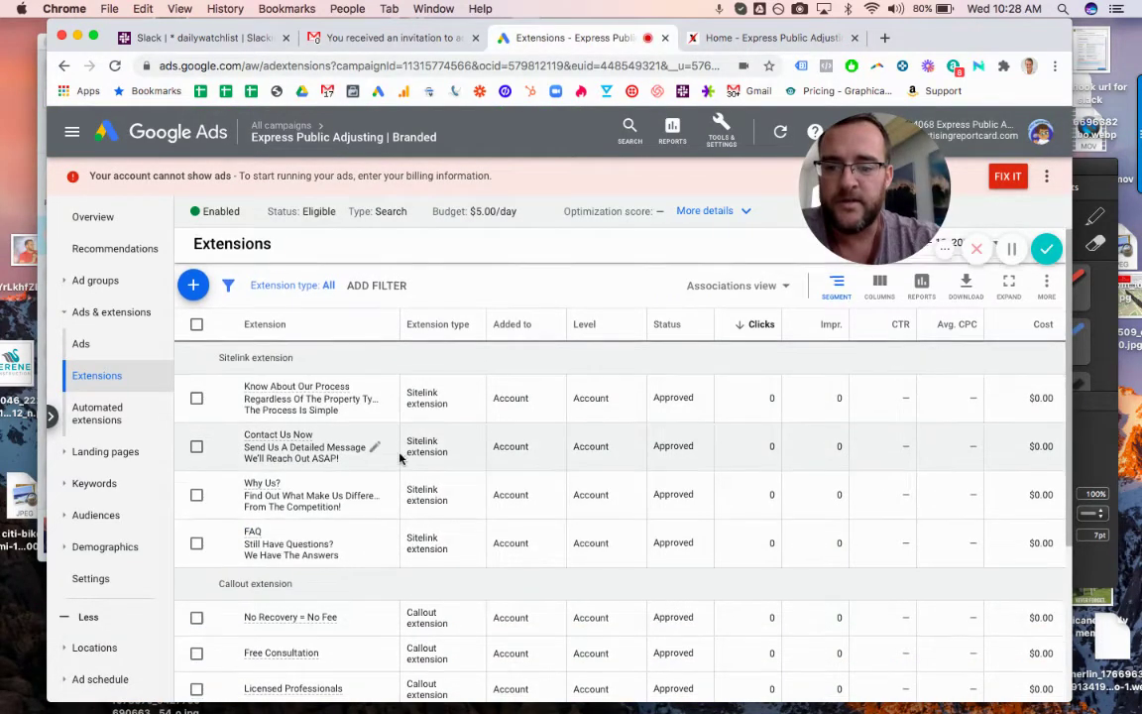
scroll(358, 406, down, 3)
scroll(400, 458, up, 2)
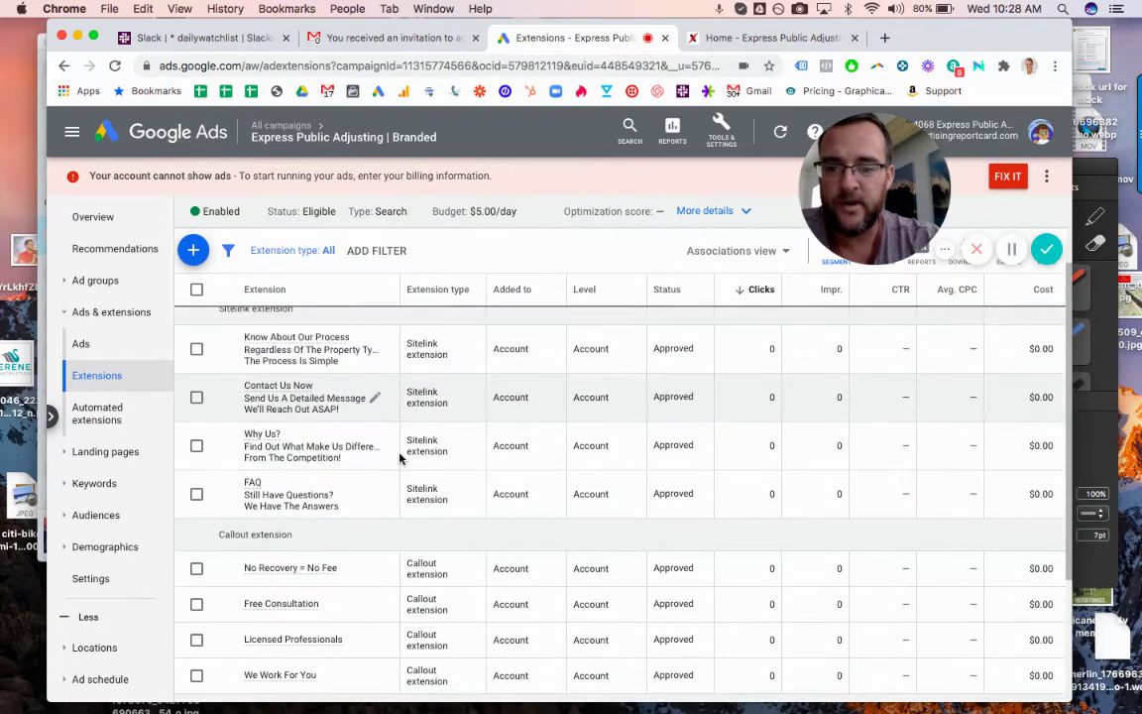
scroll(400, 458, down, 4)
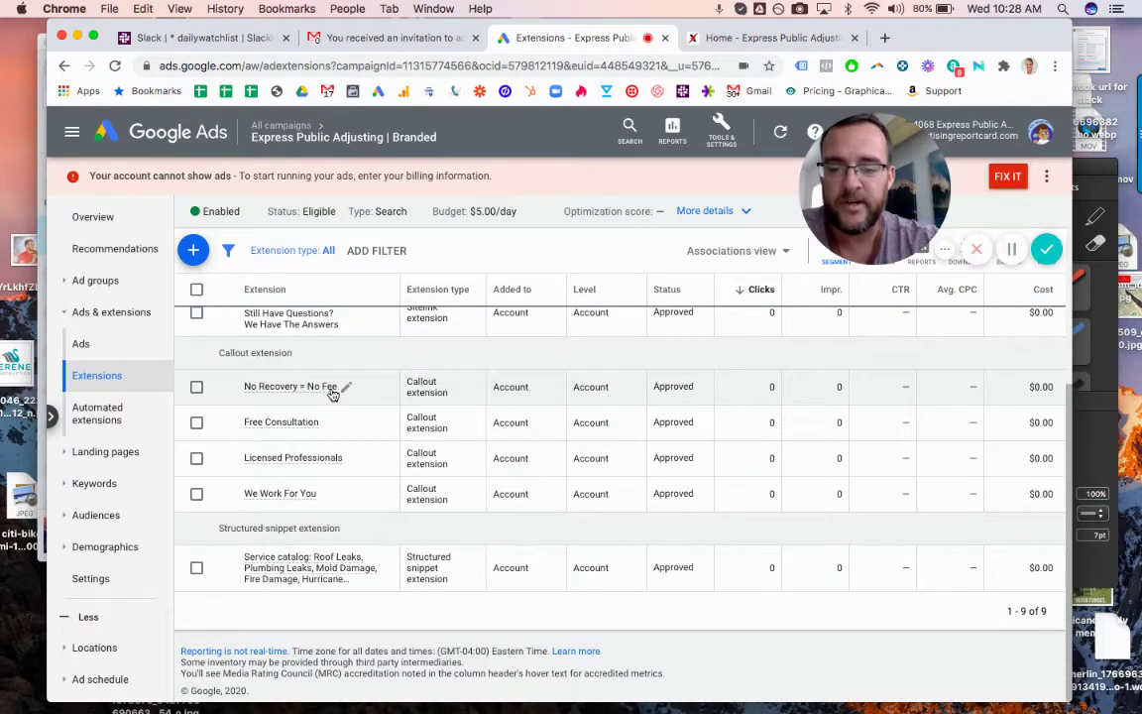
mouse_move(372, 386)
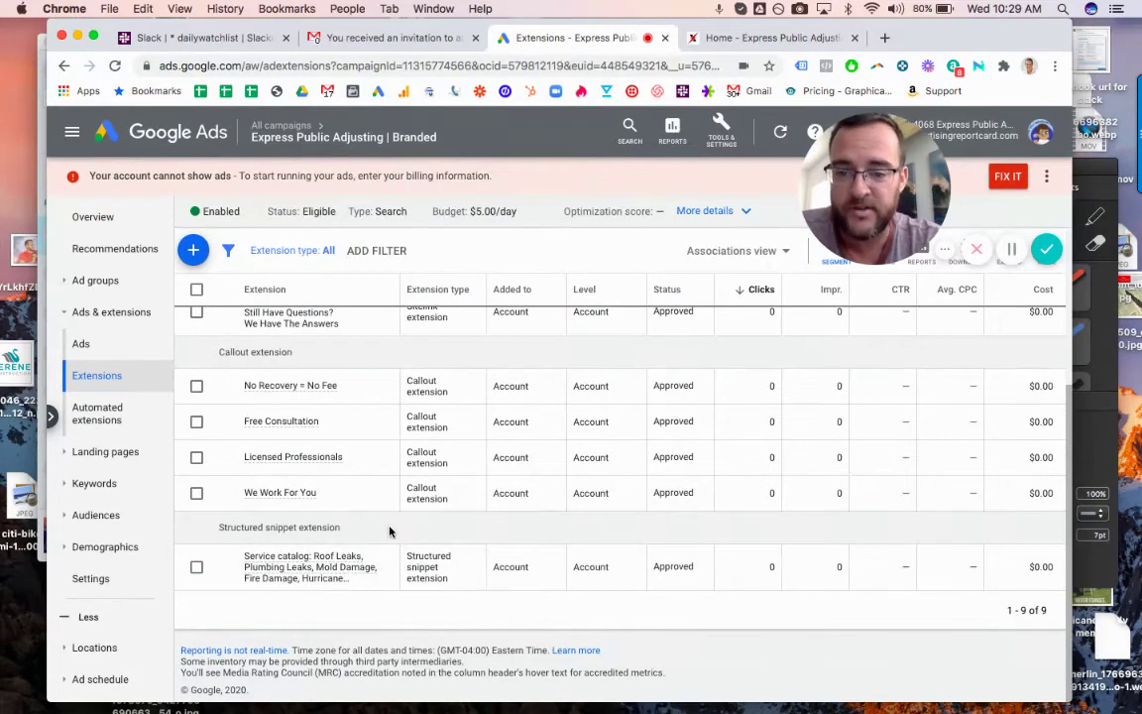
scroll(385, 530, up, 3)
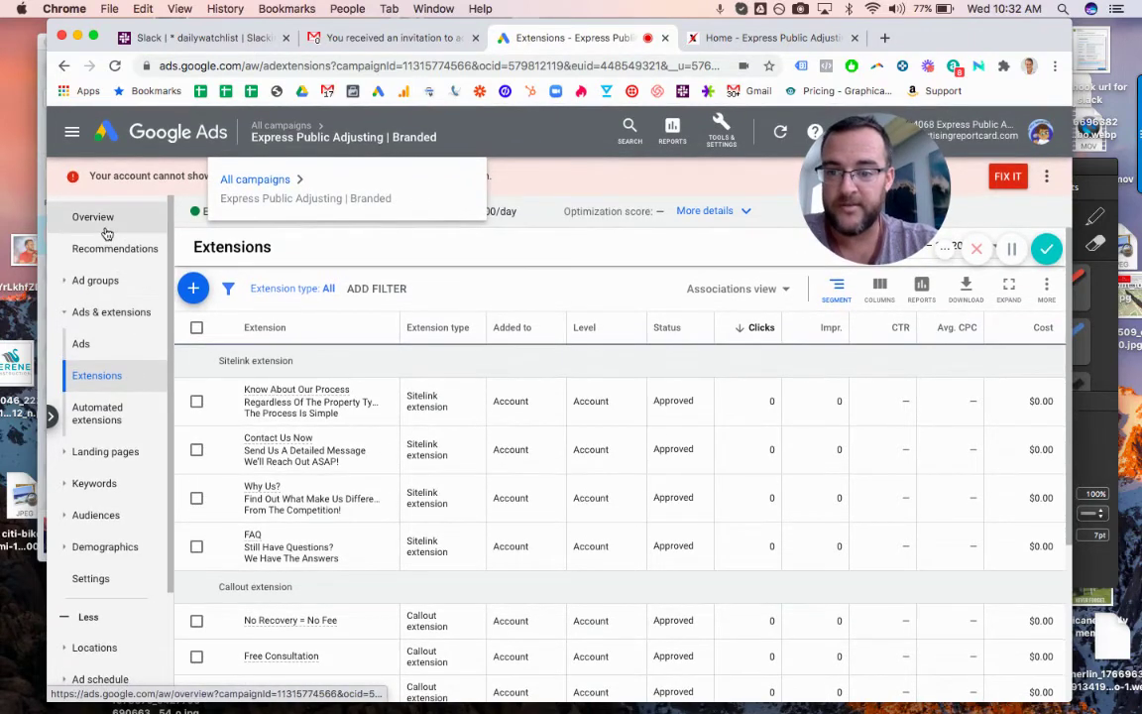
Check the Branded campaign's overview and ad groups, and go back to the list of all campaigns
click(107, 230)
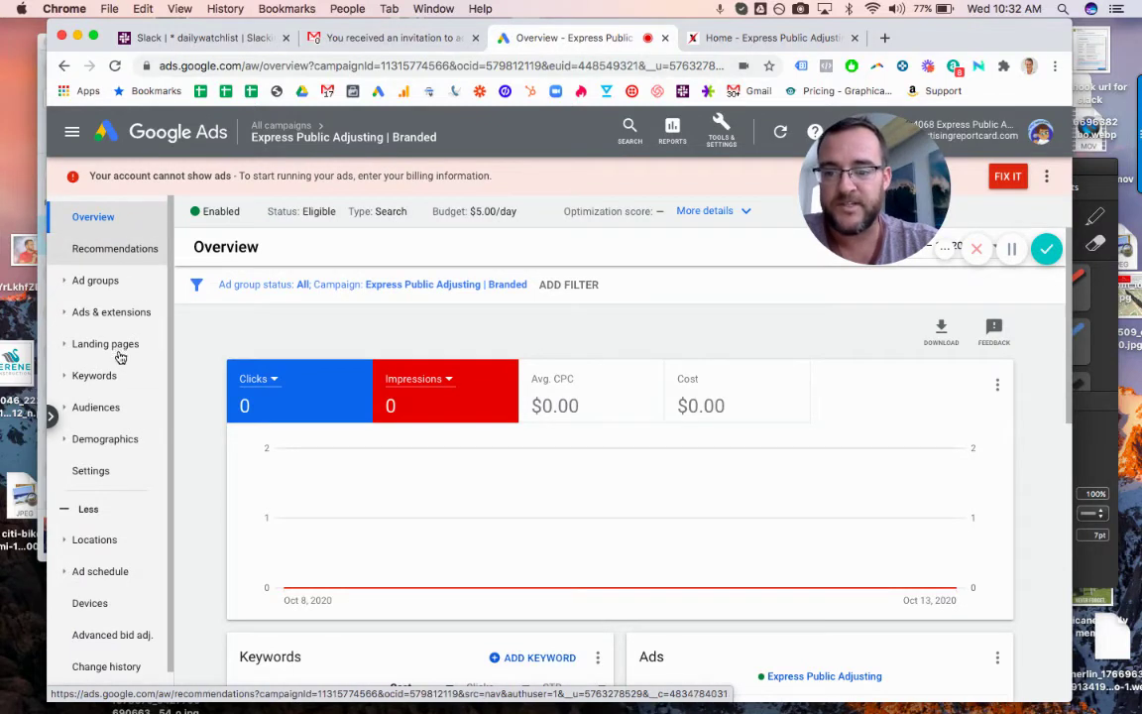
click(95, 280)
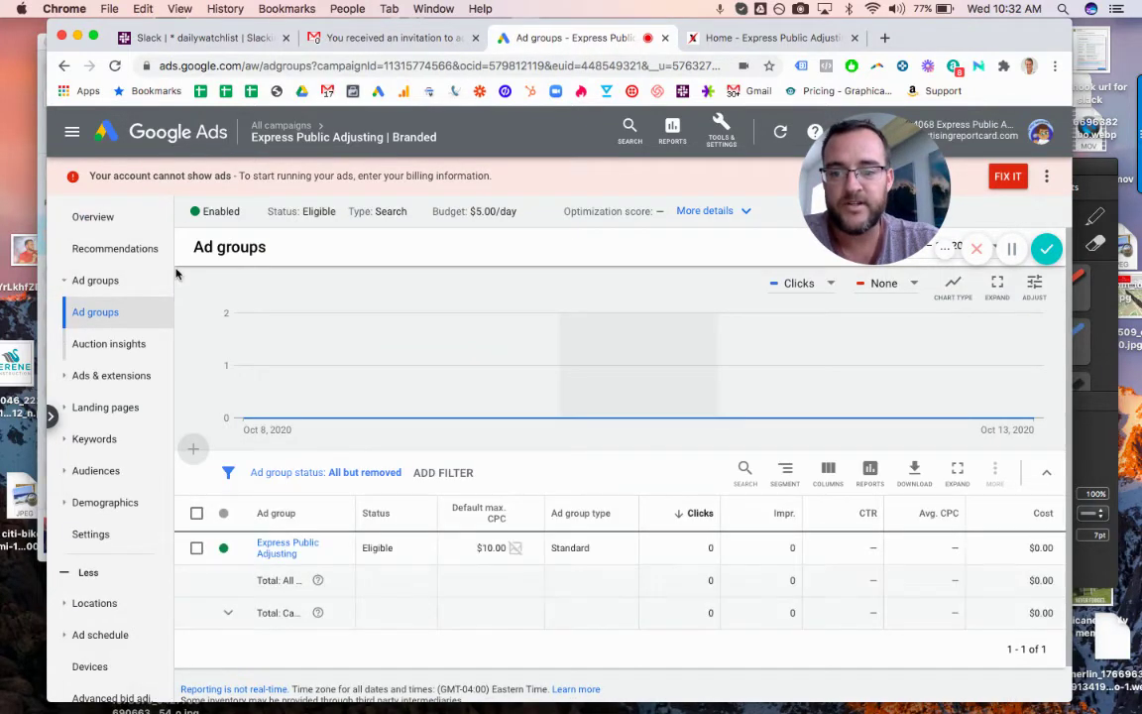
click(284, 129)
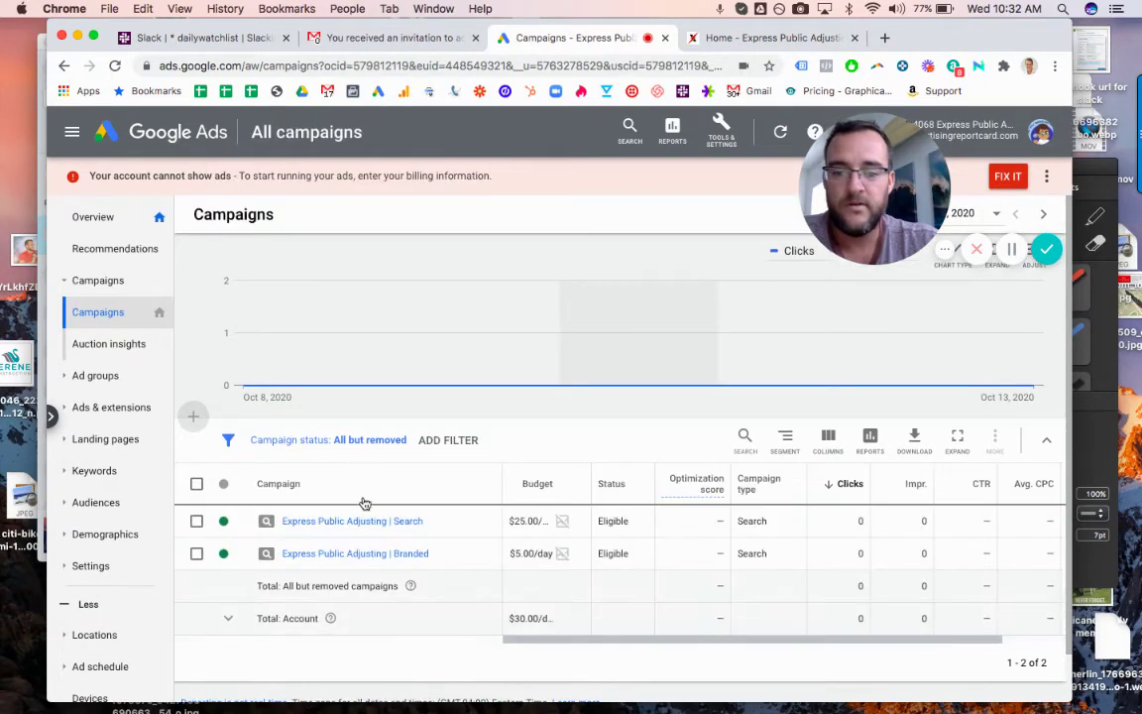
Open the Express Public Adjusting | Search campaign and look through its ad groups and their default max. CPC
click(357, 522)
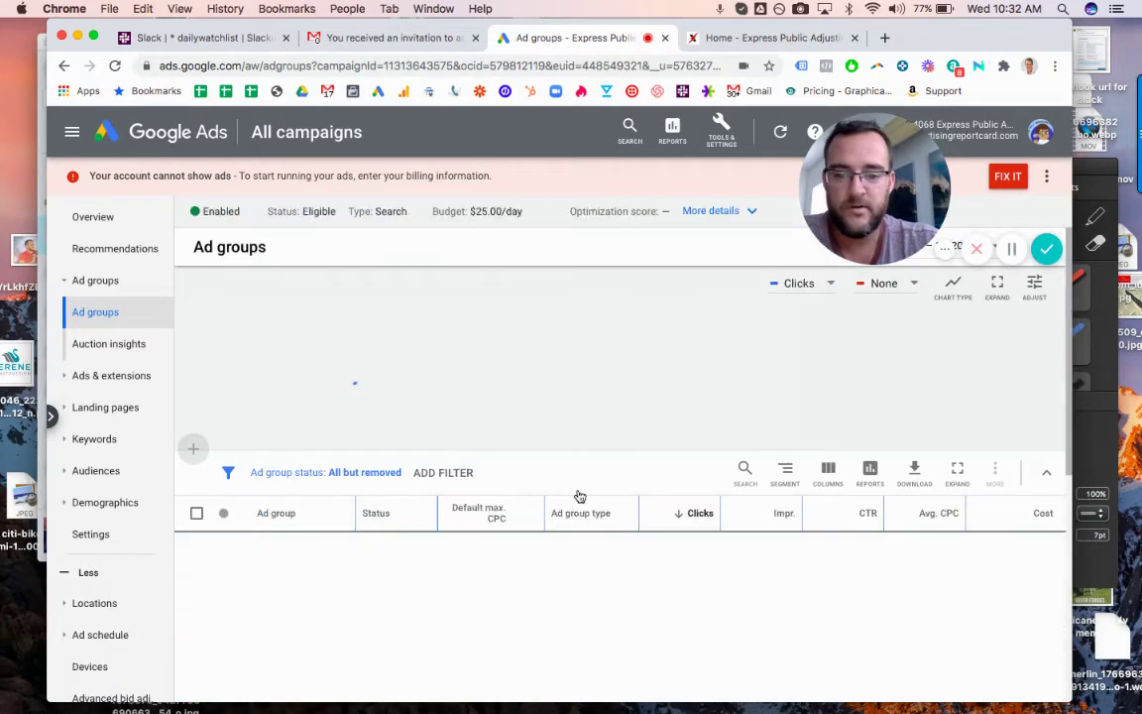
scroll(535, 477, down, 4)
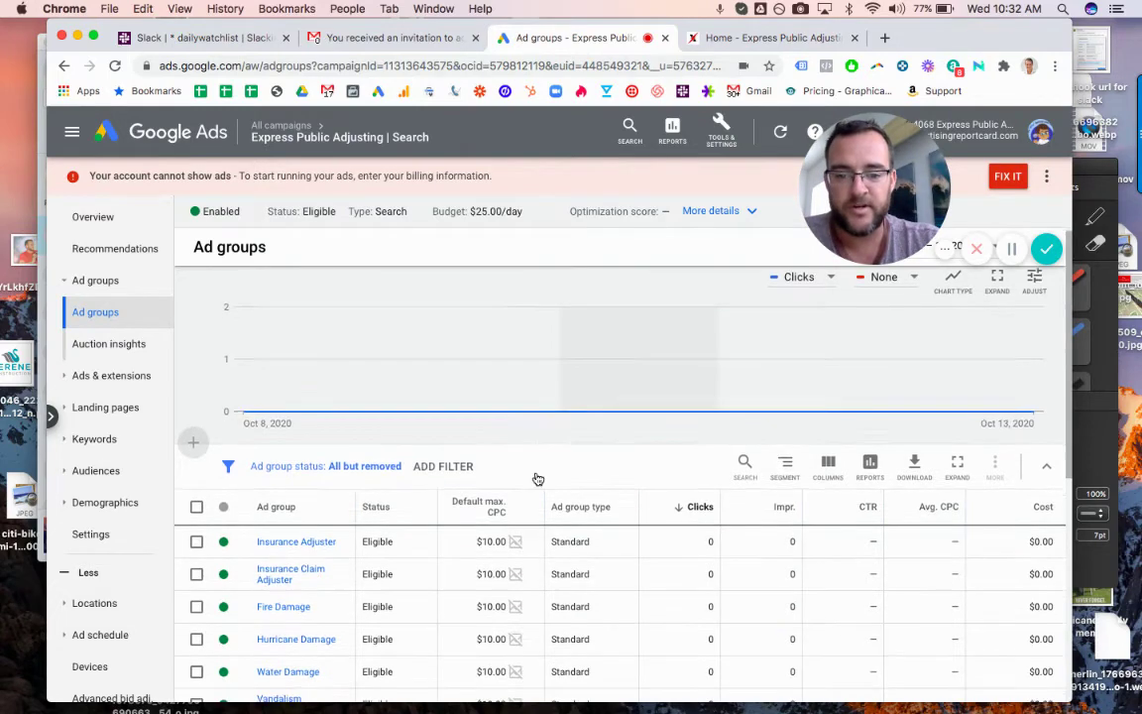
scroll(535, 476, down, 1)
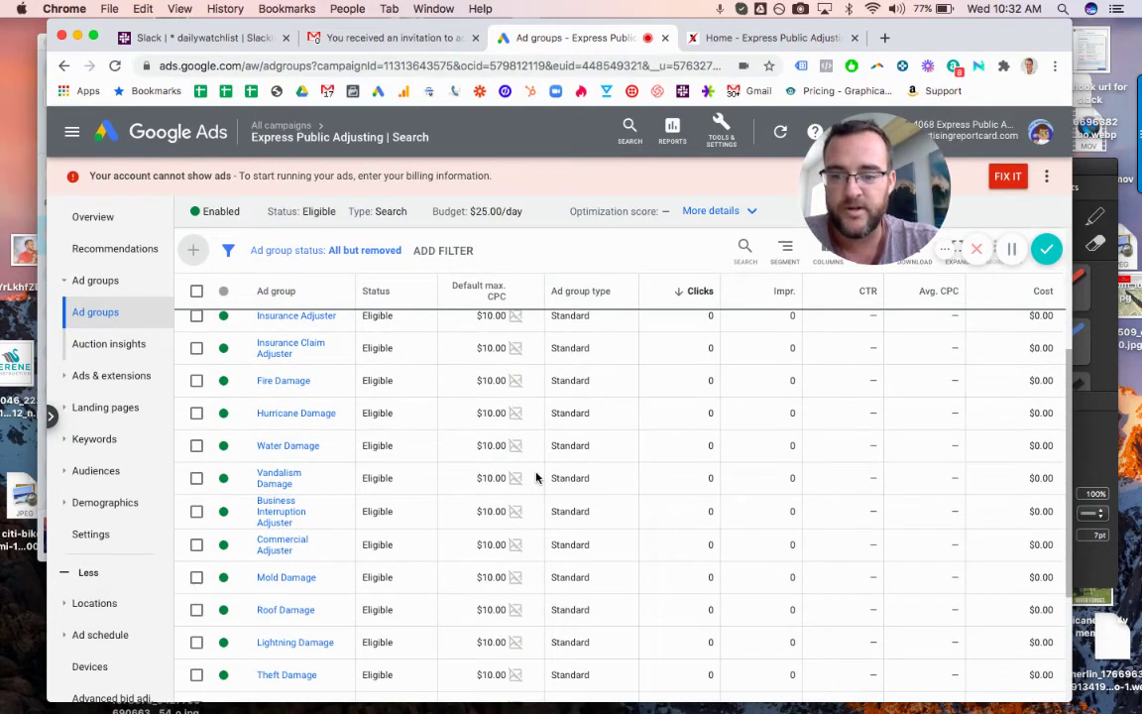
Open the Theft Damage ad group of the Search campaign and review its search keywords, statuses and match types
scroll(536, 478, down, 3)
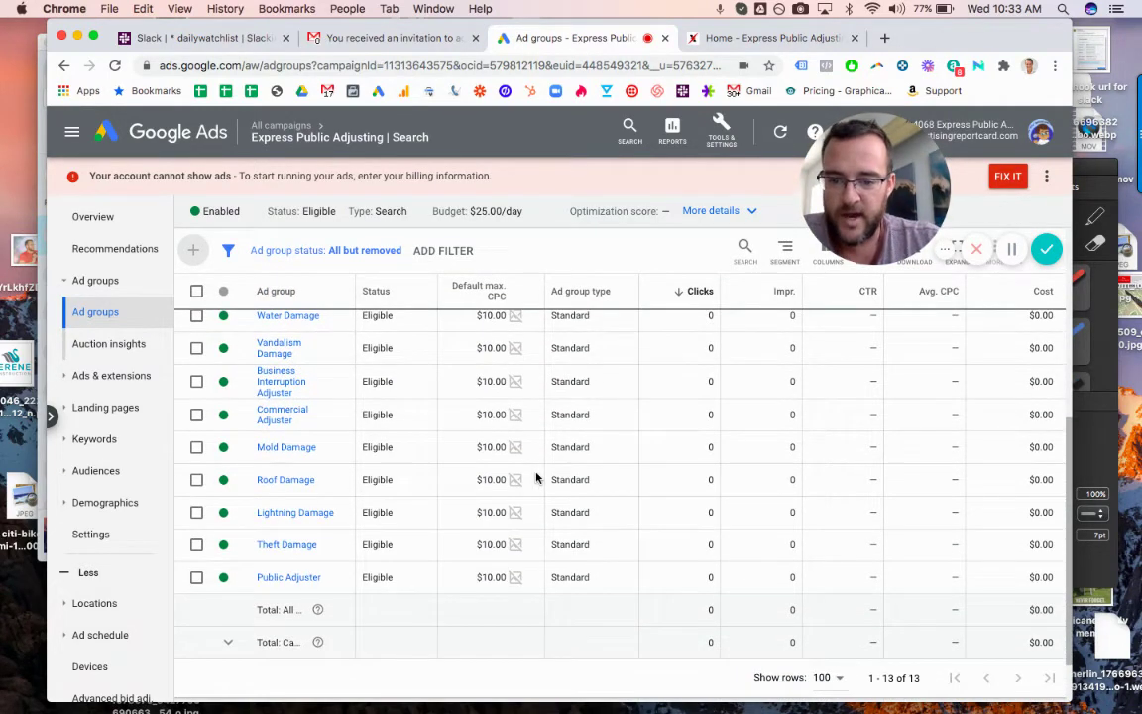
click(284, 546)
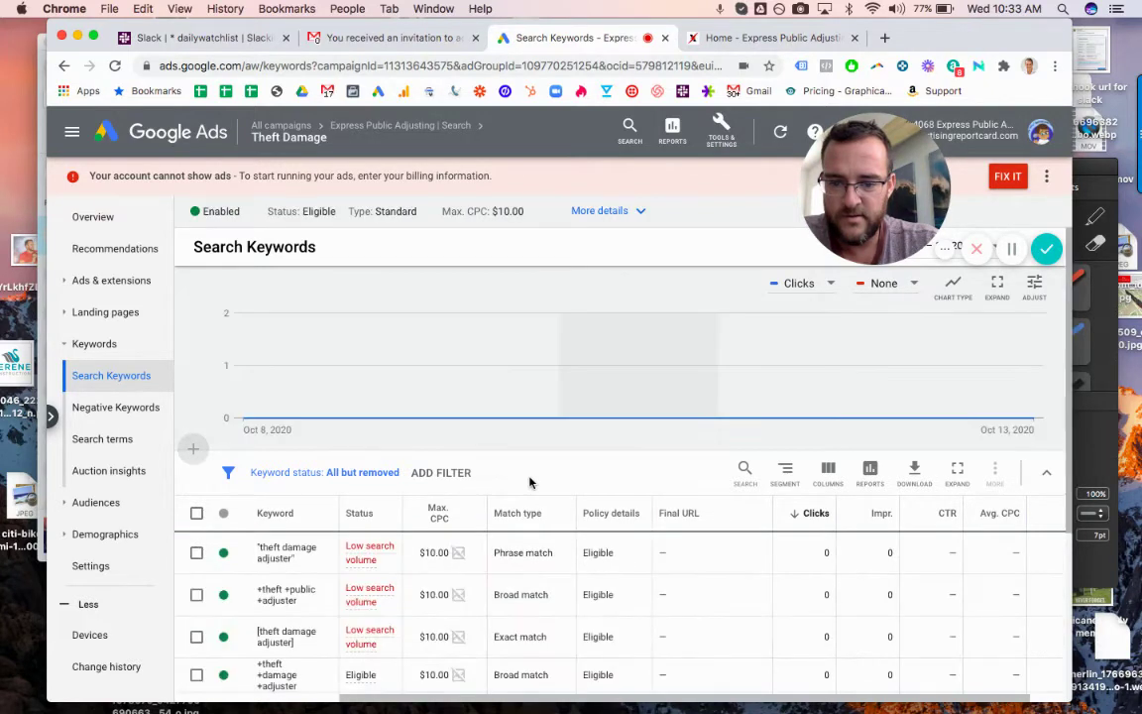
scroll(529, 482, down, 3)
scroll(529, 483, down, 1)
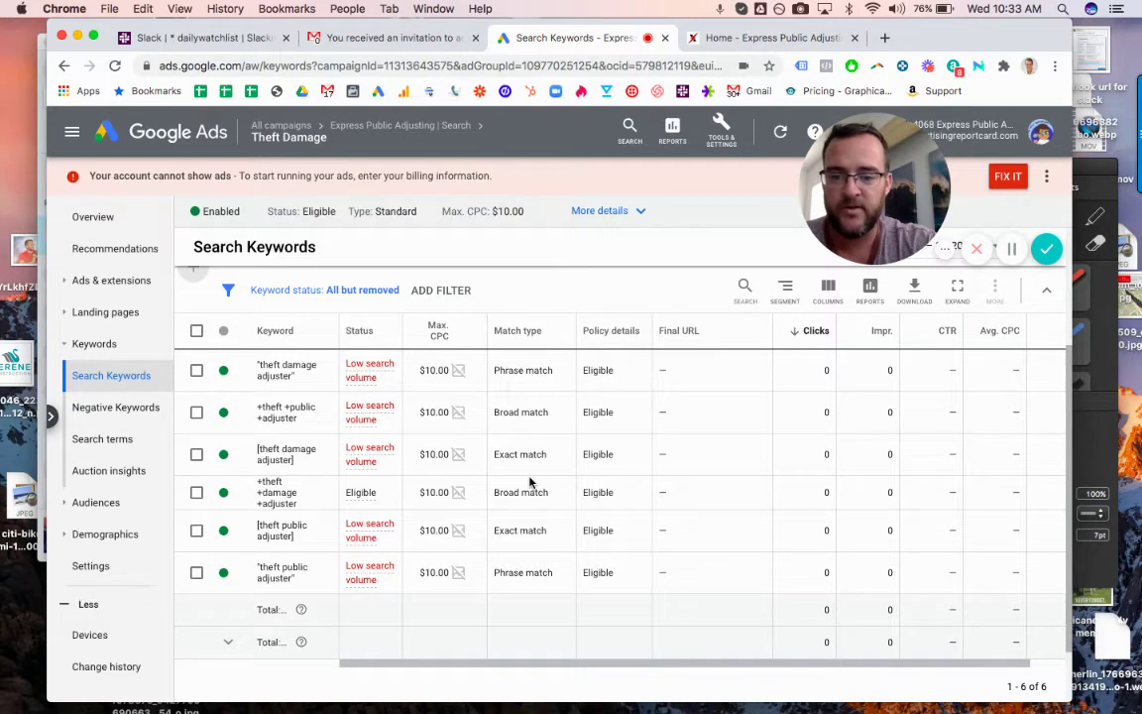
Search Google for "theft damage adjuster" in a new browser tab and look through the first page of results
key(super+t)
text(theft )
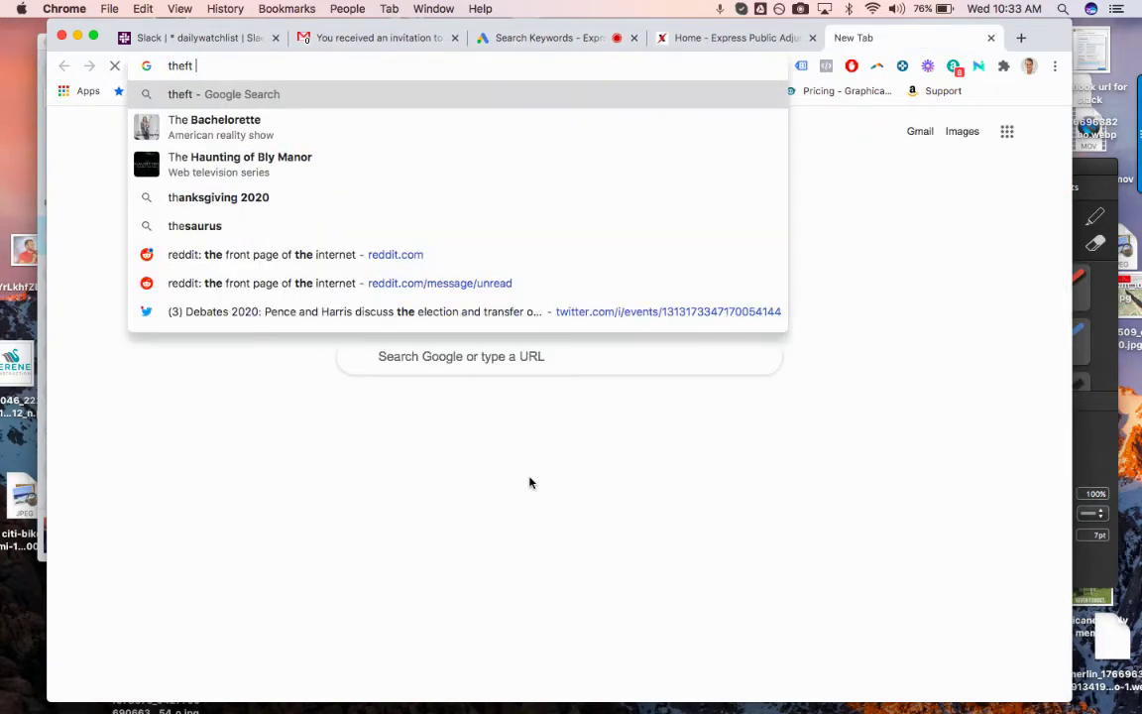
text(damage adjuster)
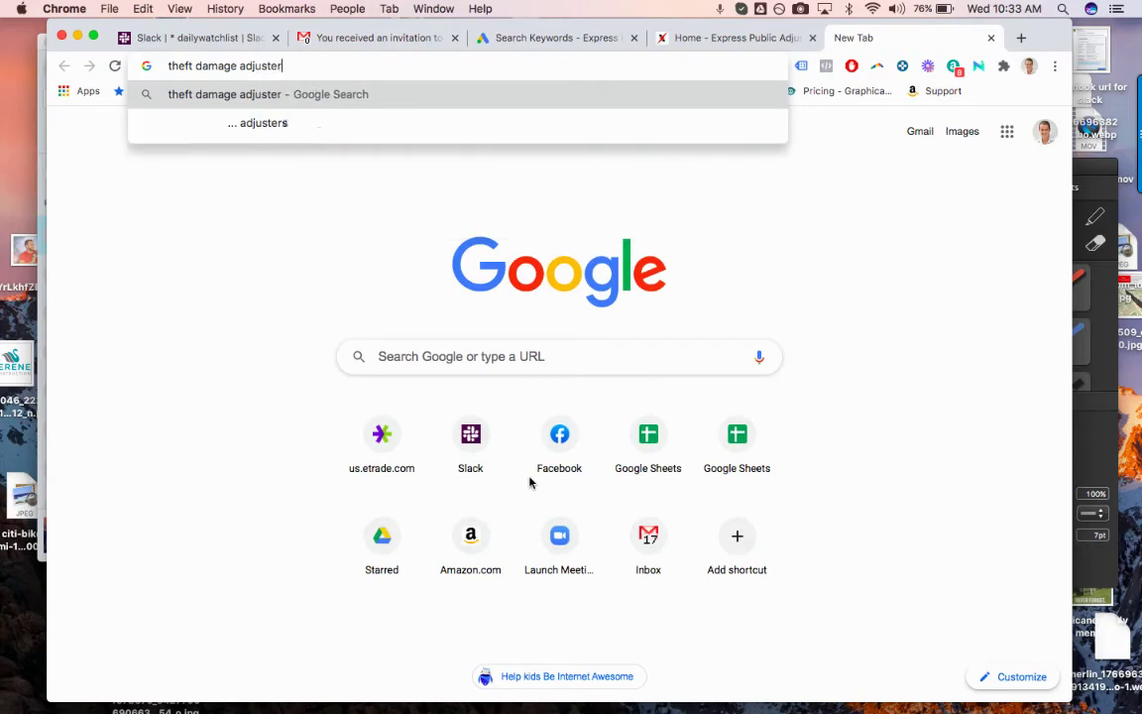
key(Return)
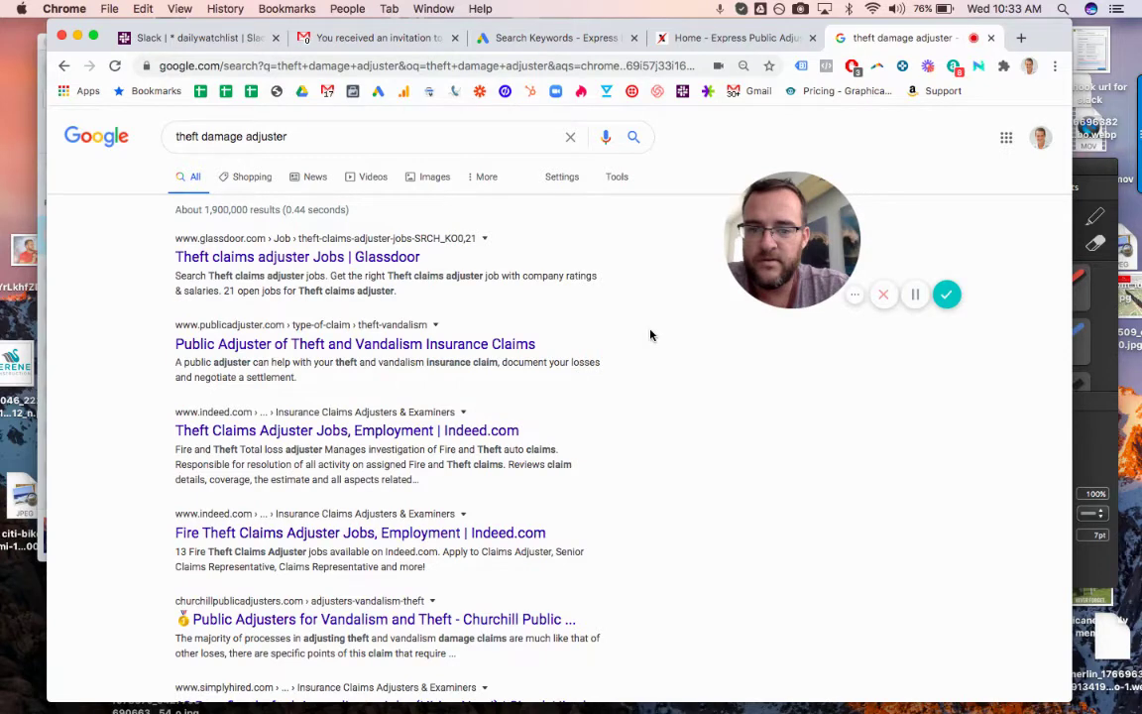
scroll(650, 335, down, 15)
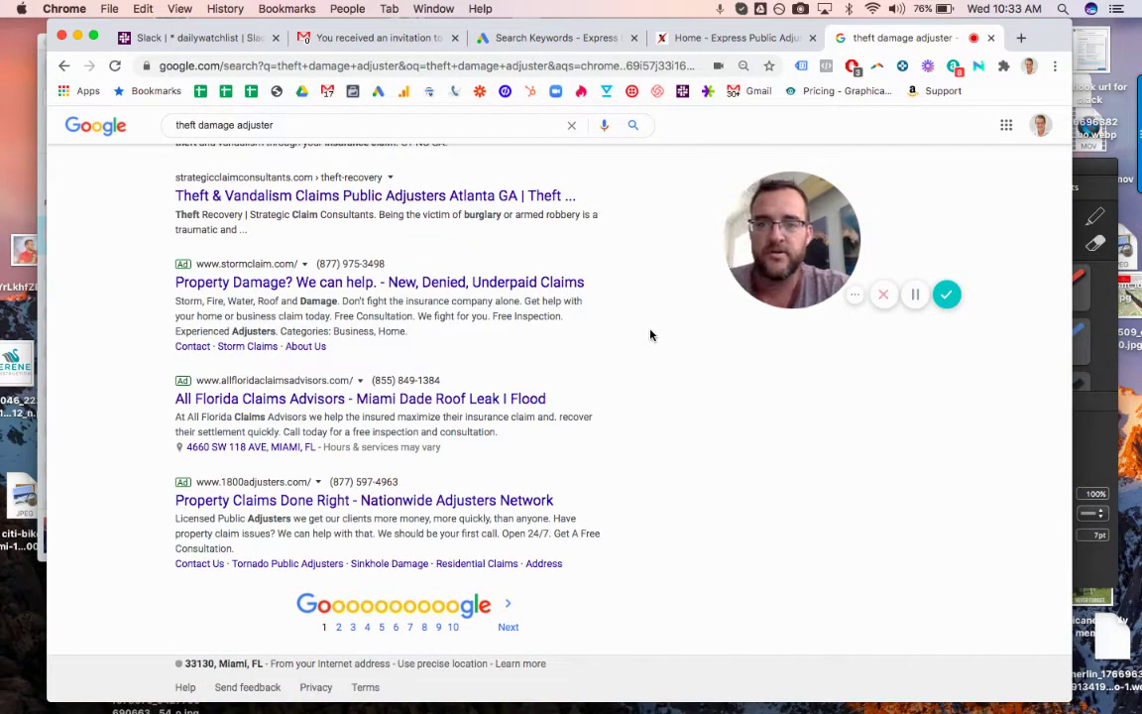
Search Google for "public adjuster" instead and examine the competitor ads and the related searches
triple_click(255, 124)
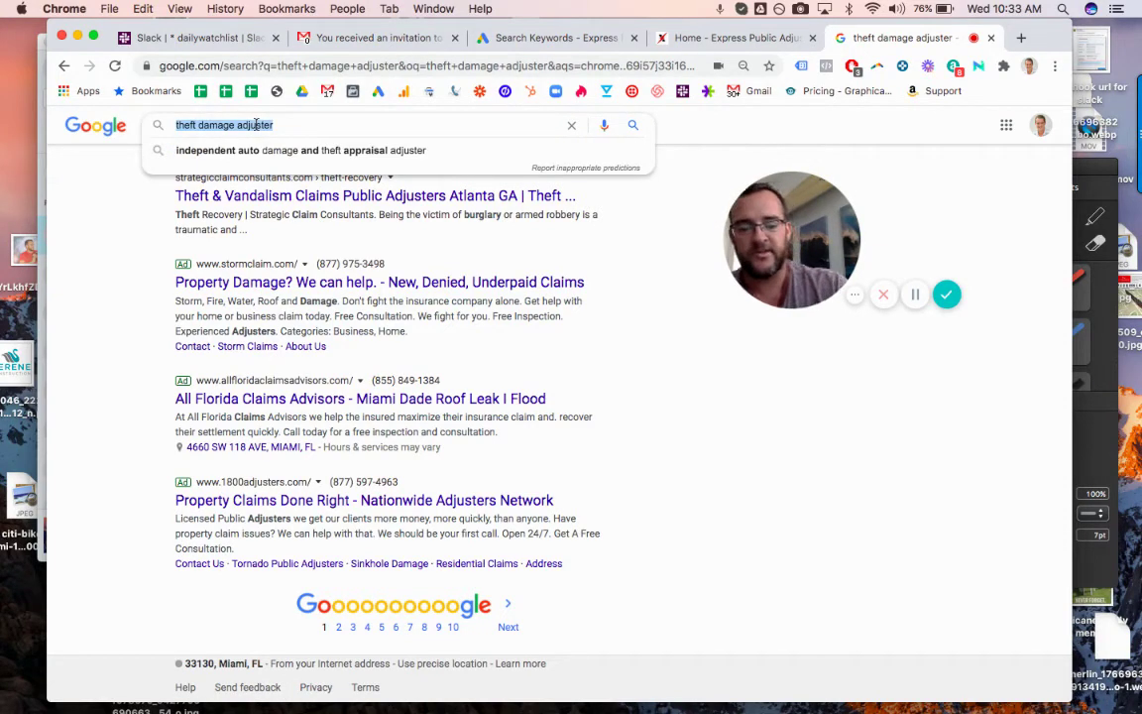
text(public adjuster)
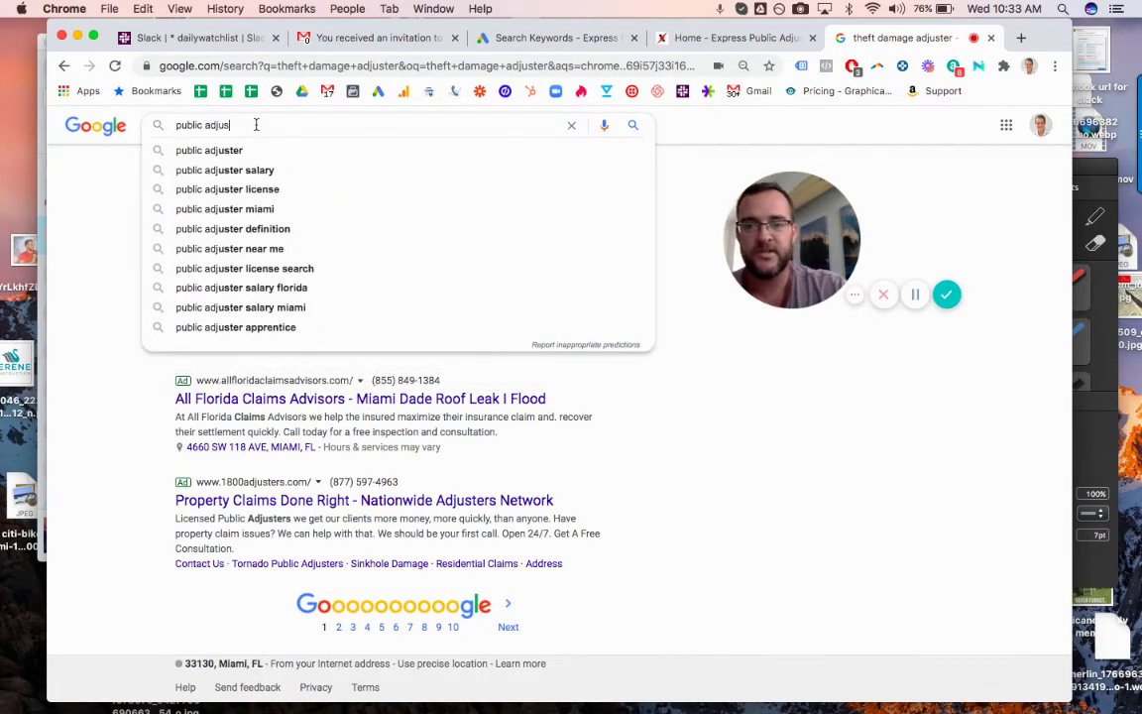
key(Return)
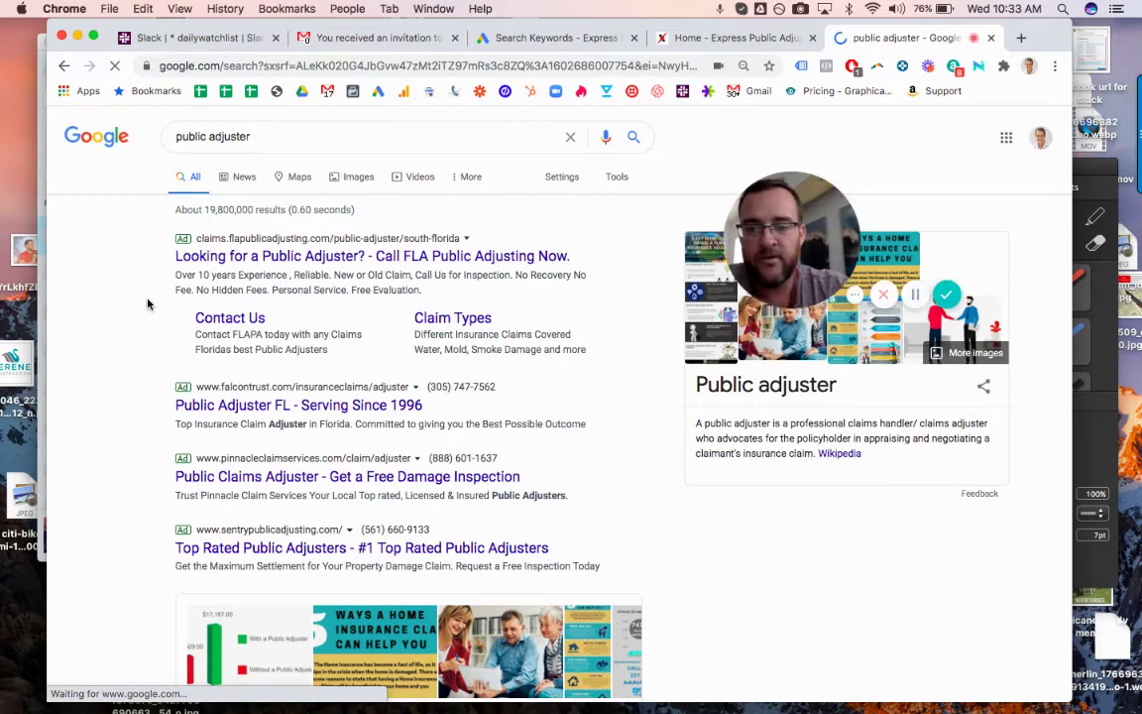
scroll(147, 303, down, 20)
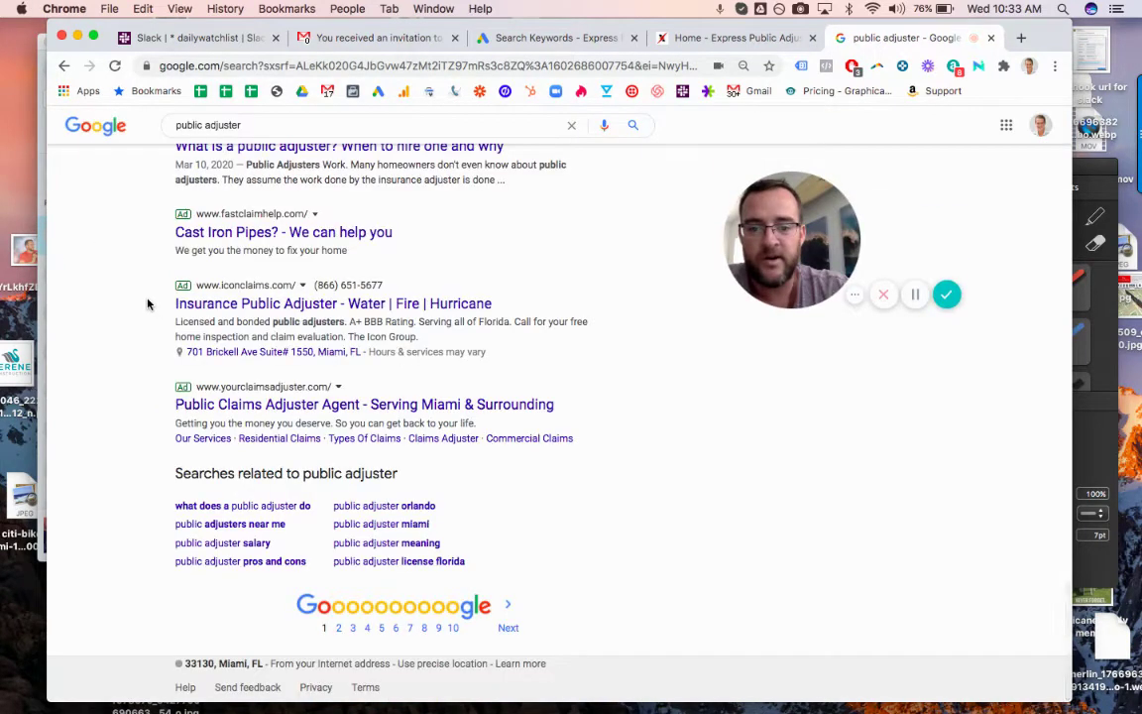
drag(178, 474, 502, 571)
click(492, 564)
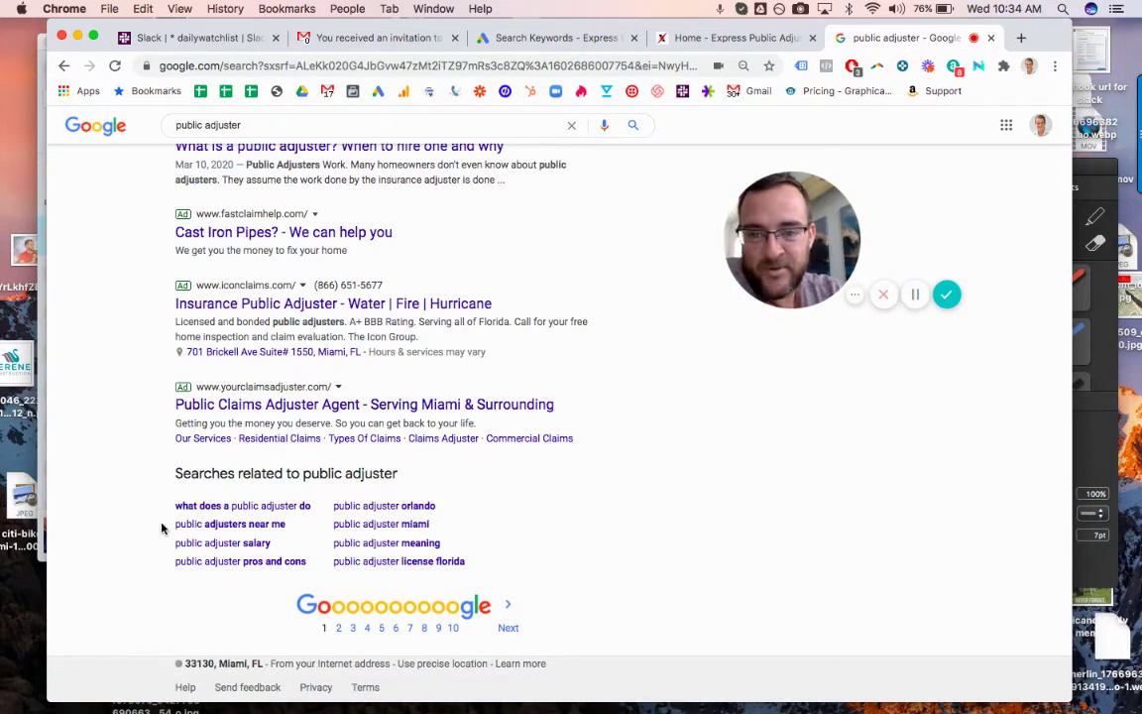
Glance at the landing page's claim types, recheck the leading "public adjuster" ads, and return to the Theft Damage keywords in Google Ads
key(ctrl+shift+Tab)
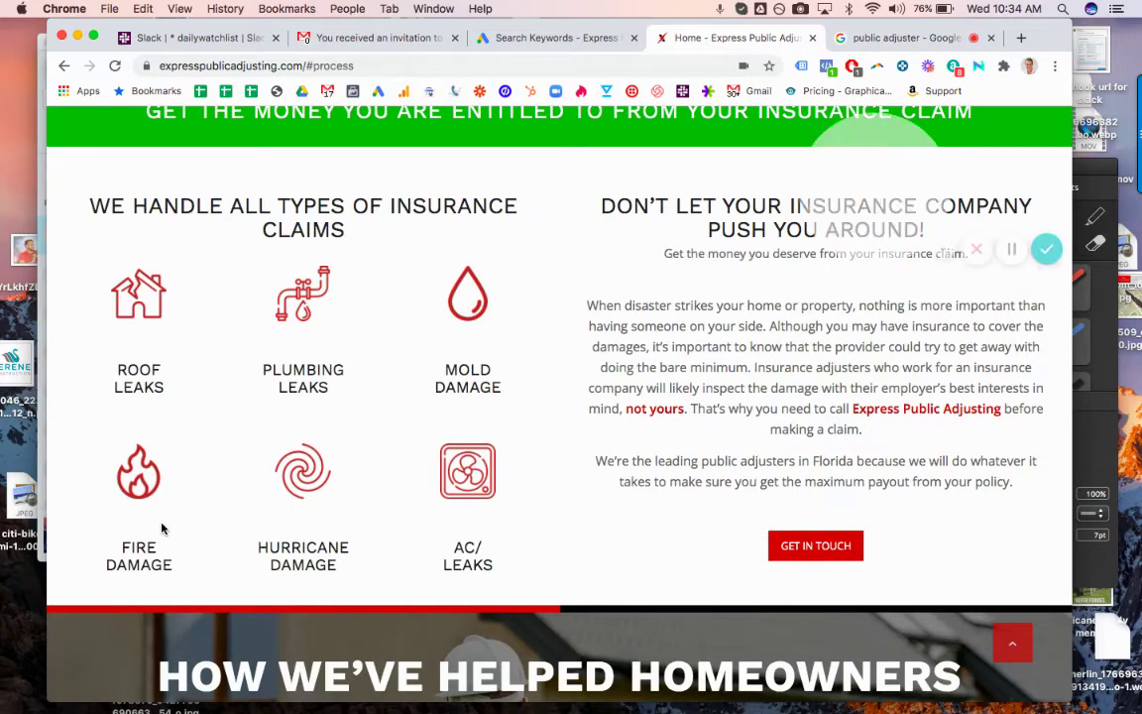
key(ctrl+Tab)
scroll(555, 485, up, 15)
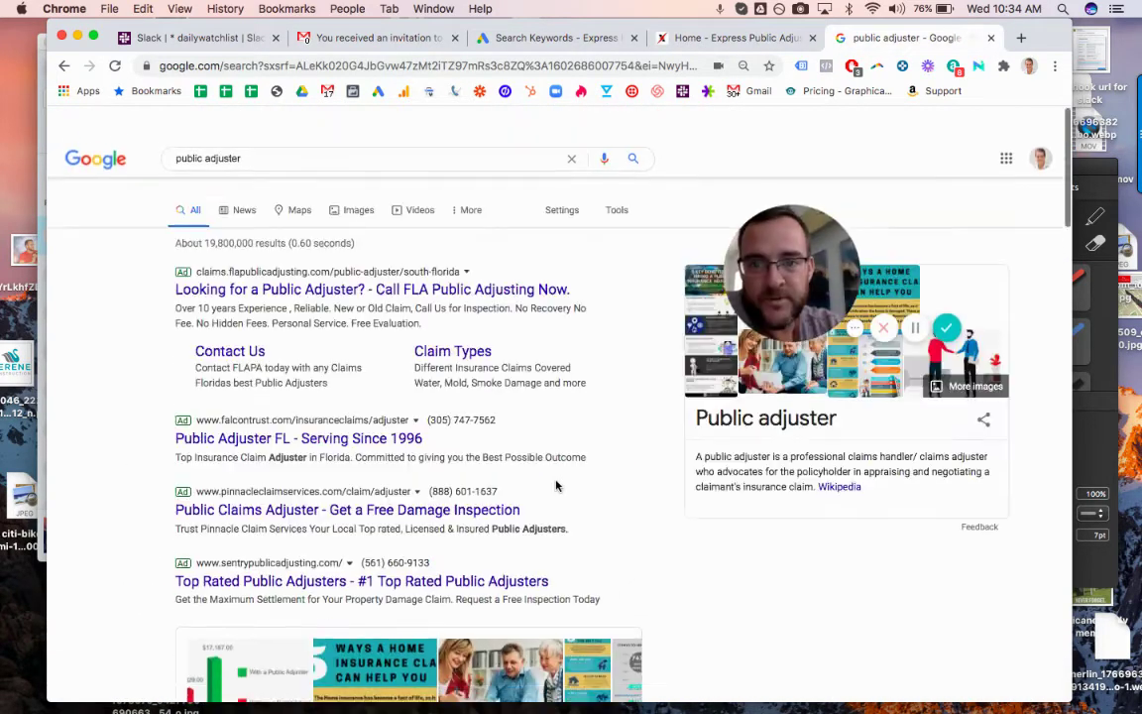
key(ctrl+shift+Tab)
key(ctrl+shift+Tab)
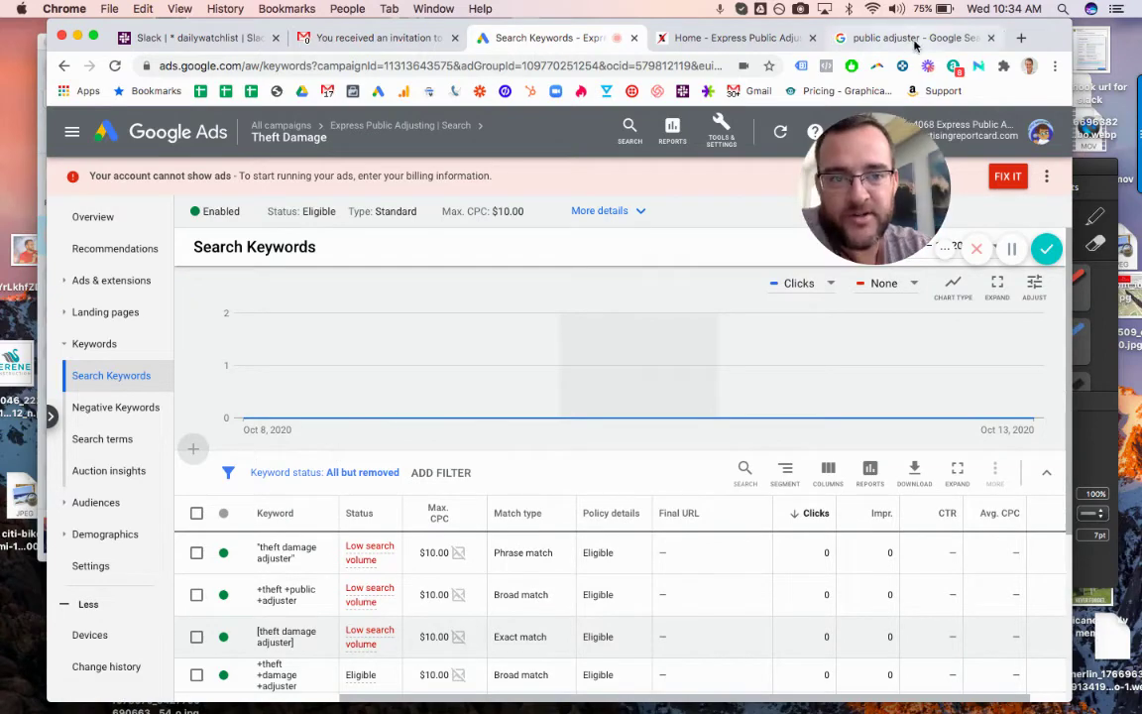
Go back to the "theft damage adjuster" results and open Churchill's vandalism and theft page in a new browser tab
key(ctrl+Tab)
key(ctrl+Tab)
click(64, 66)
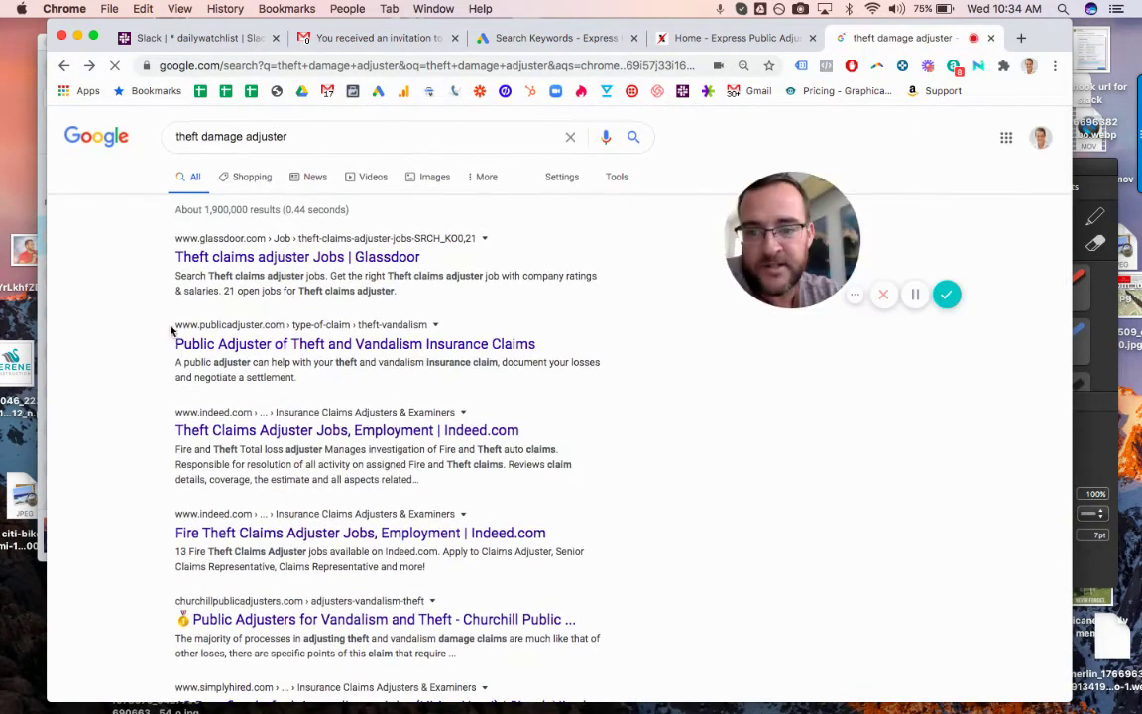
scroll(141, 426, down, 6)
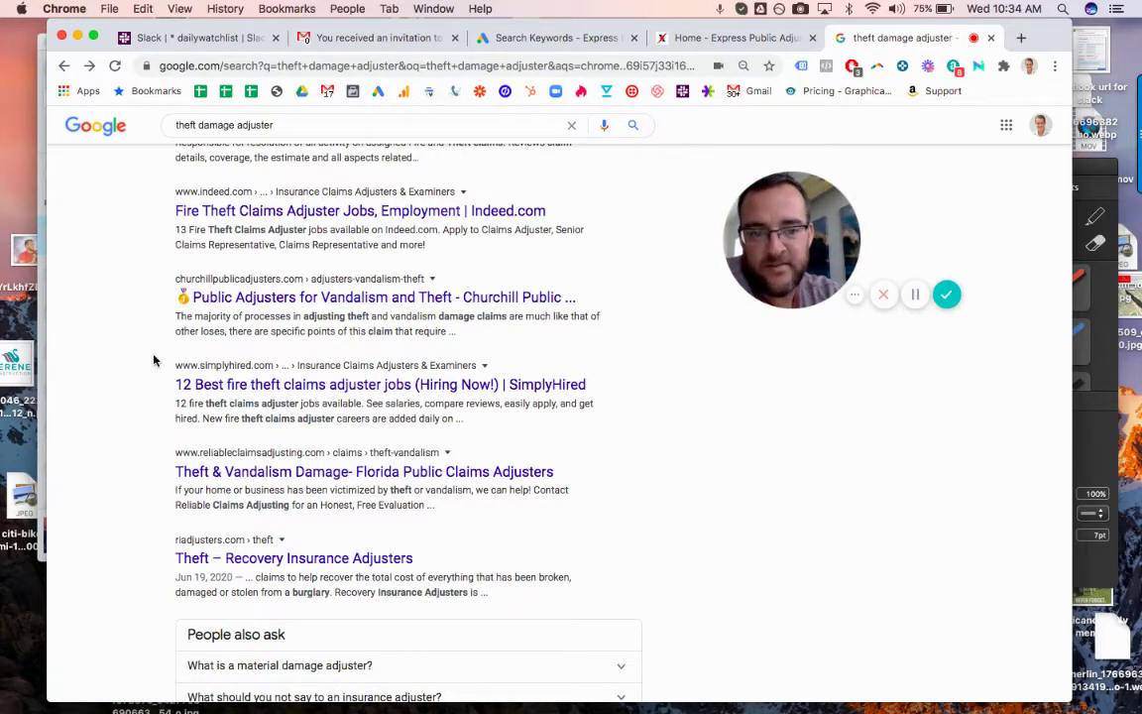
super+click(244, 303)
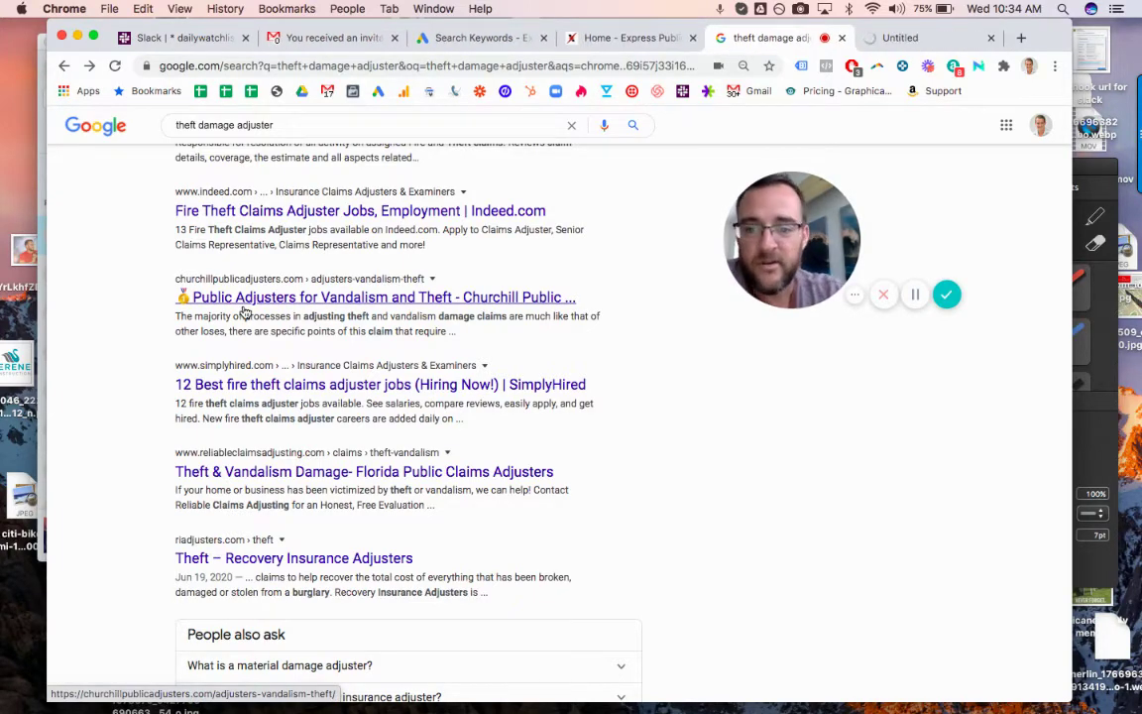
Return to Google Ads and review the Theft Damage ad group's expanded text ads, including headlines, descriptions and approval status
key(super+alt+Left)
key(super+alt+Left)
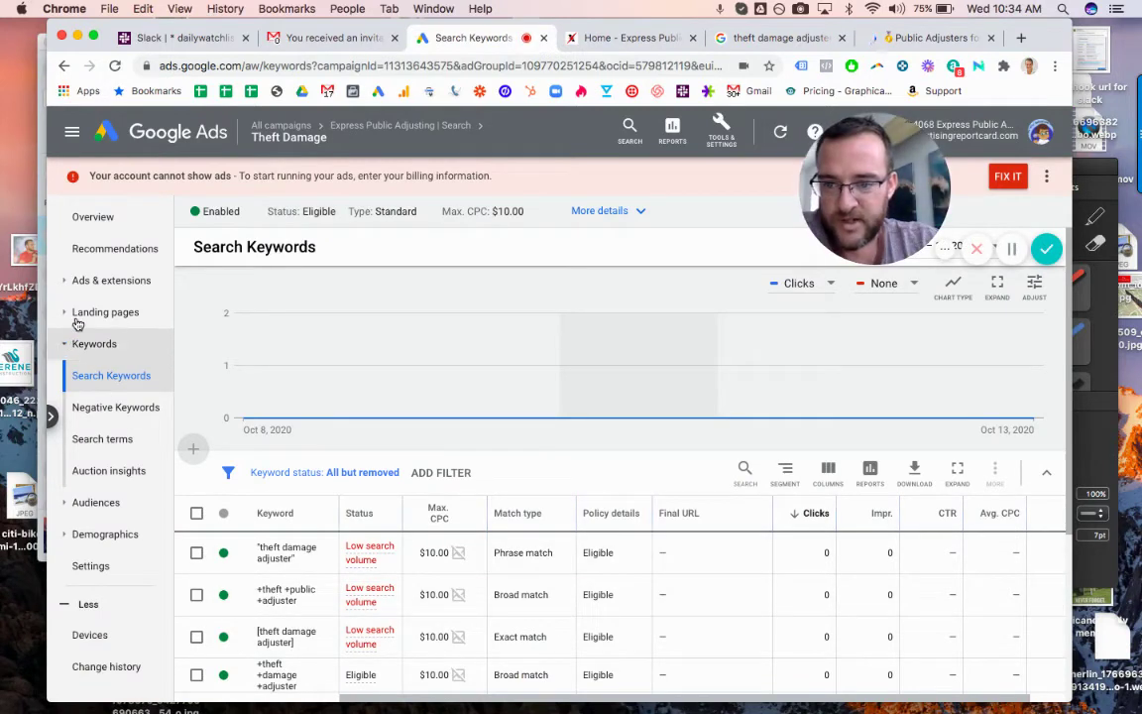
click(145, 288)
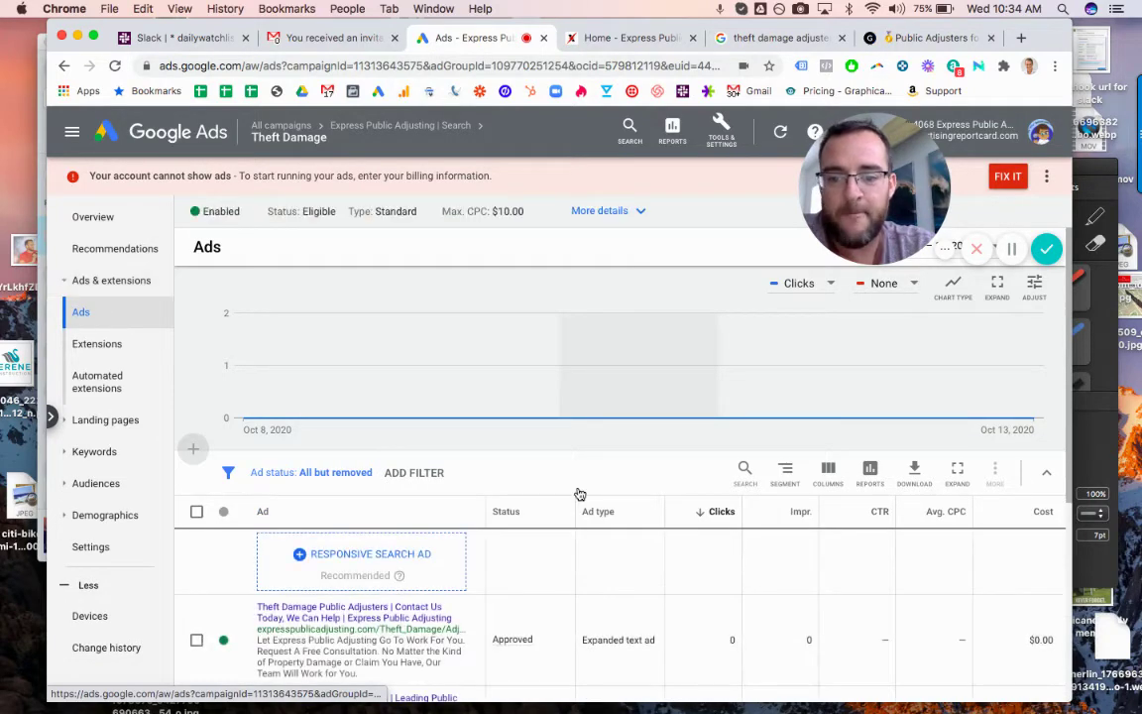
scroll(526, 581, down, 3)
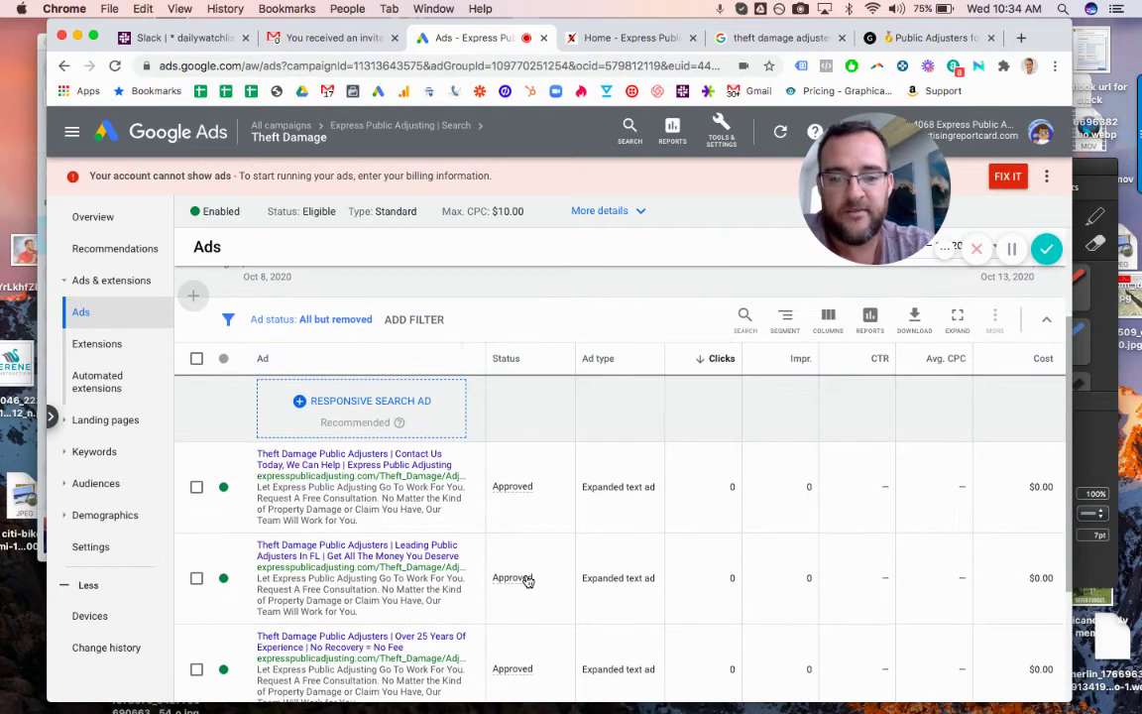
mouse_move(527, 581)
scroll(526, 581, down, 4)
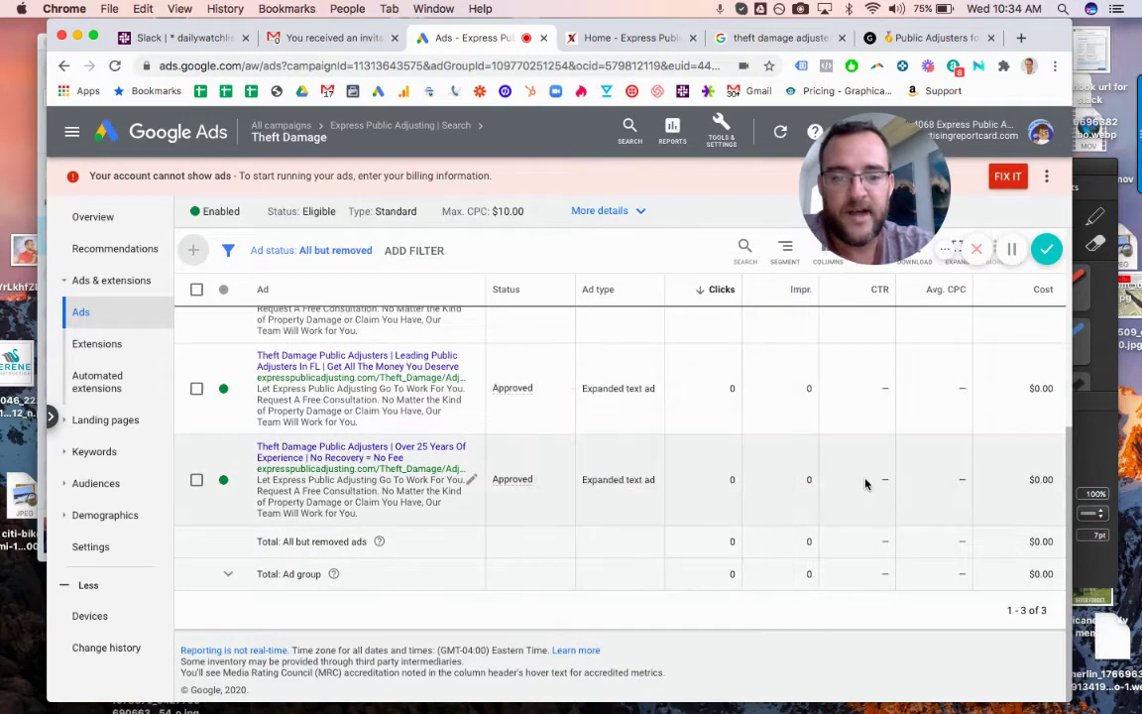
scroll(860, 484, up, 3)
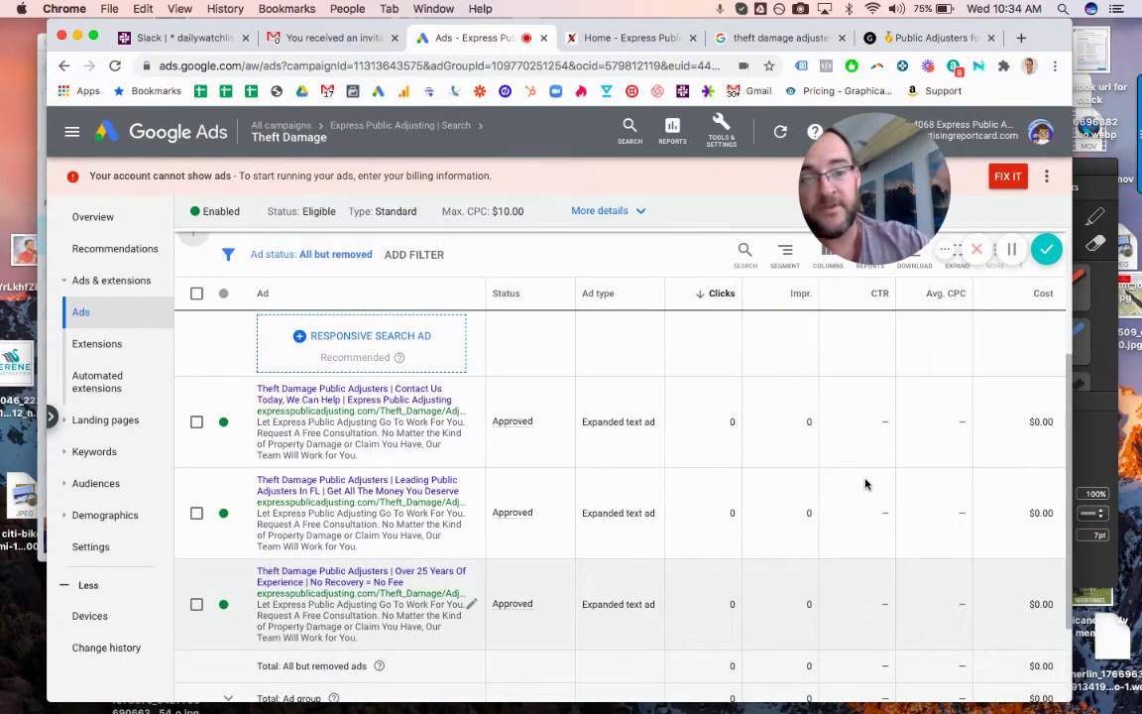
Switch to the "theft damage adjuster" results and compare the organic listings with the competitor ads at the end of the page
key(super+5)
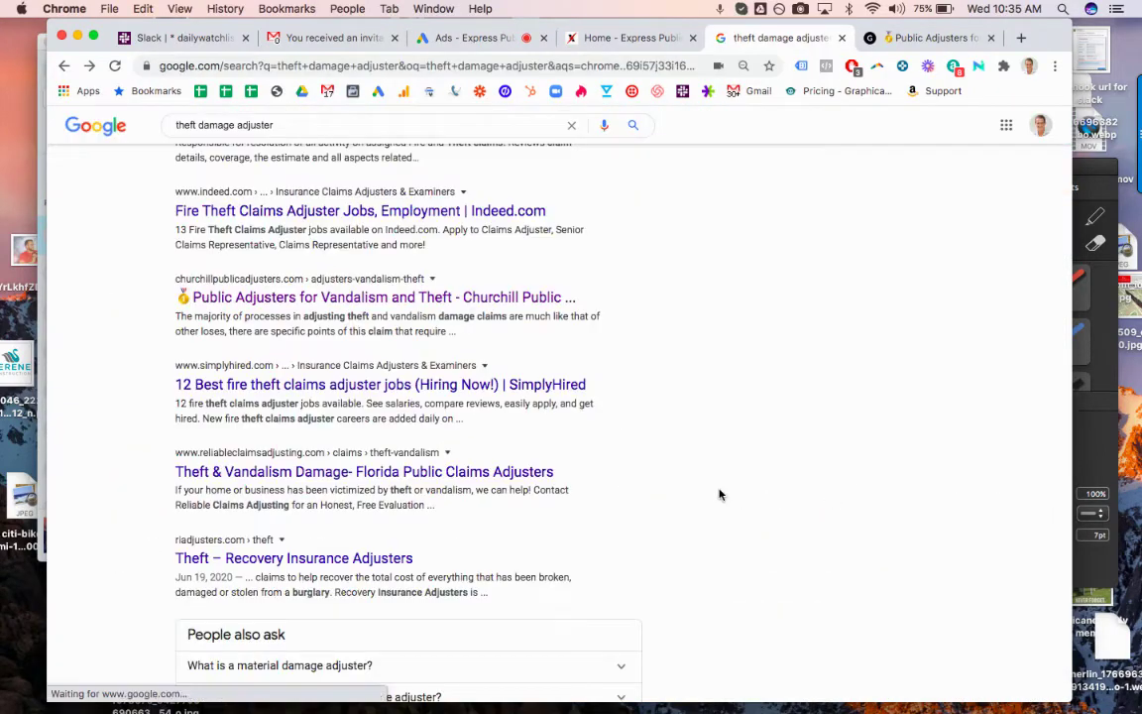
scroll(718, 491, up, 4)
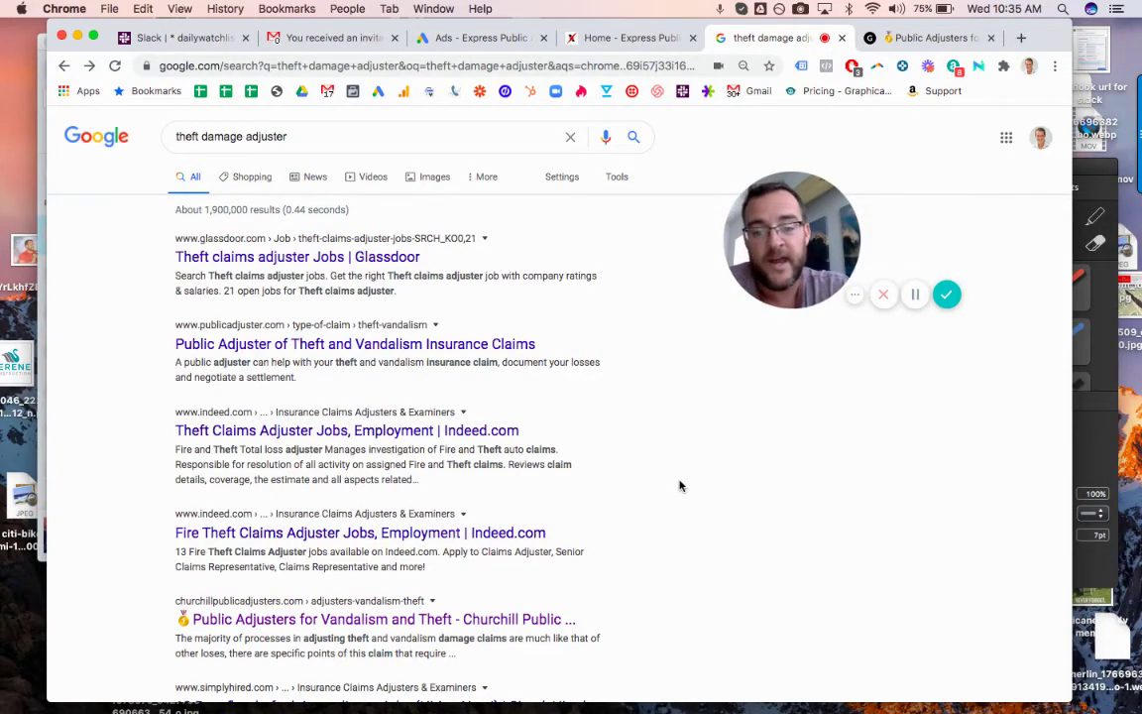
scroll(679, 485, down, 15)
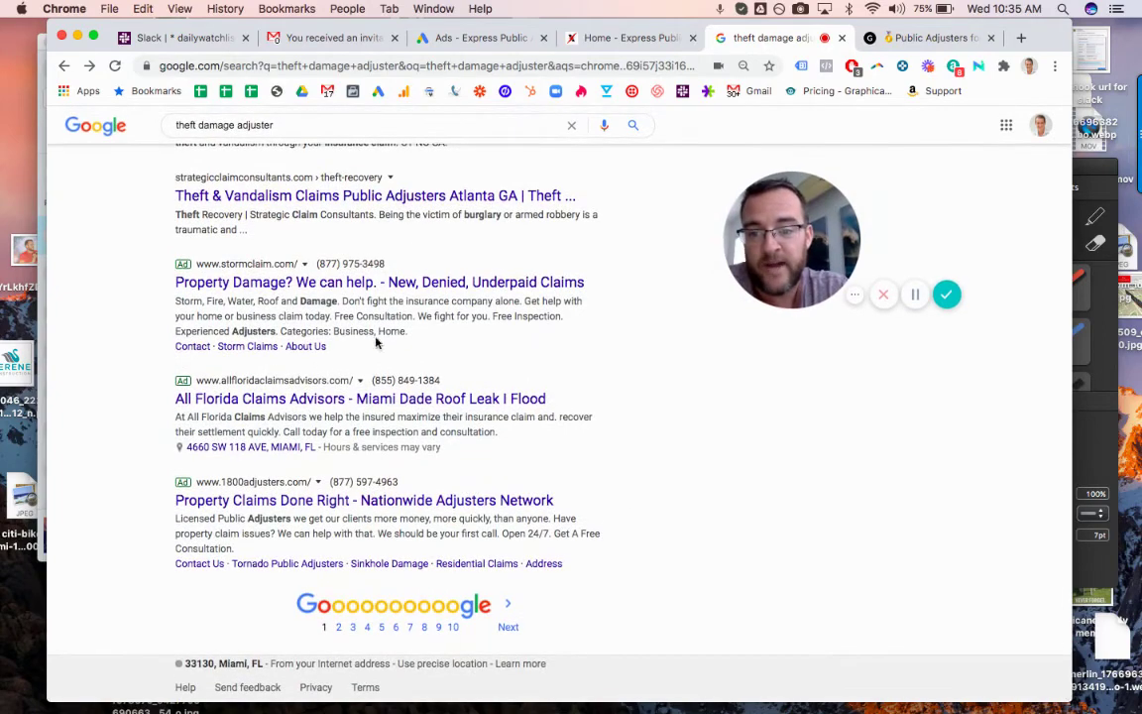
scroll(635, 464, up, 15)
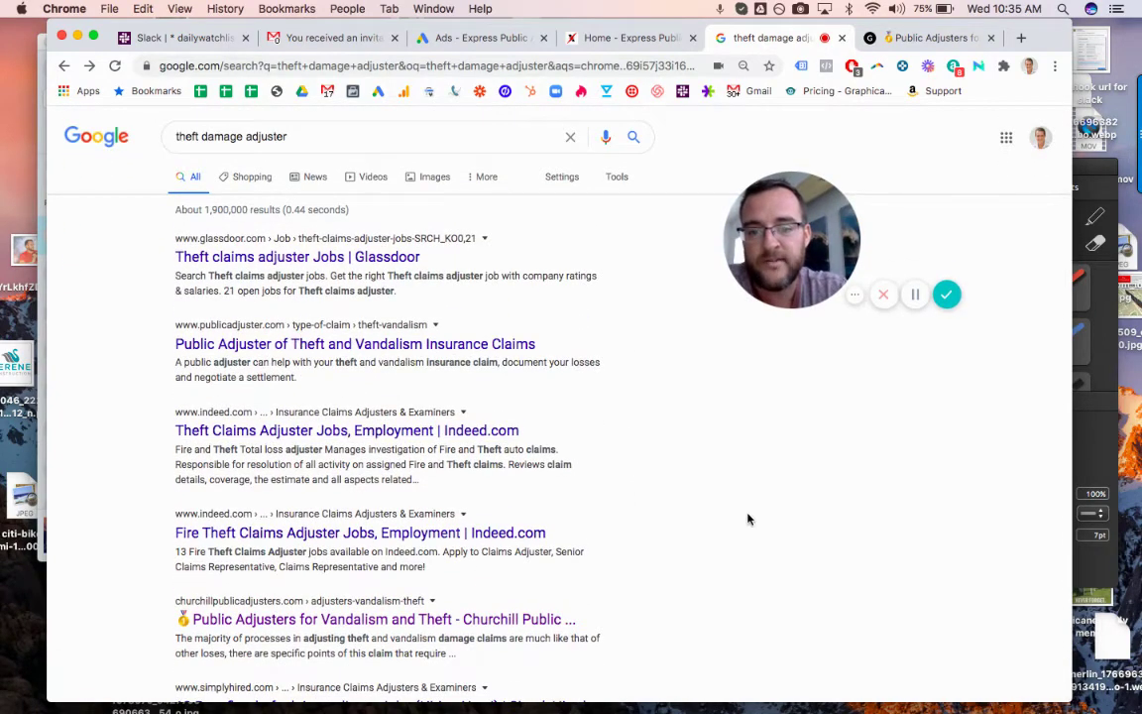
scroll(632, 411, down, 15)
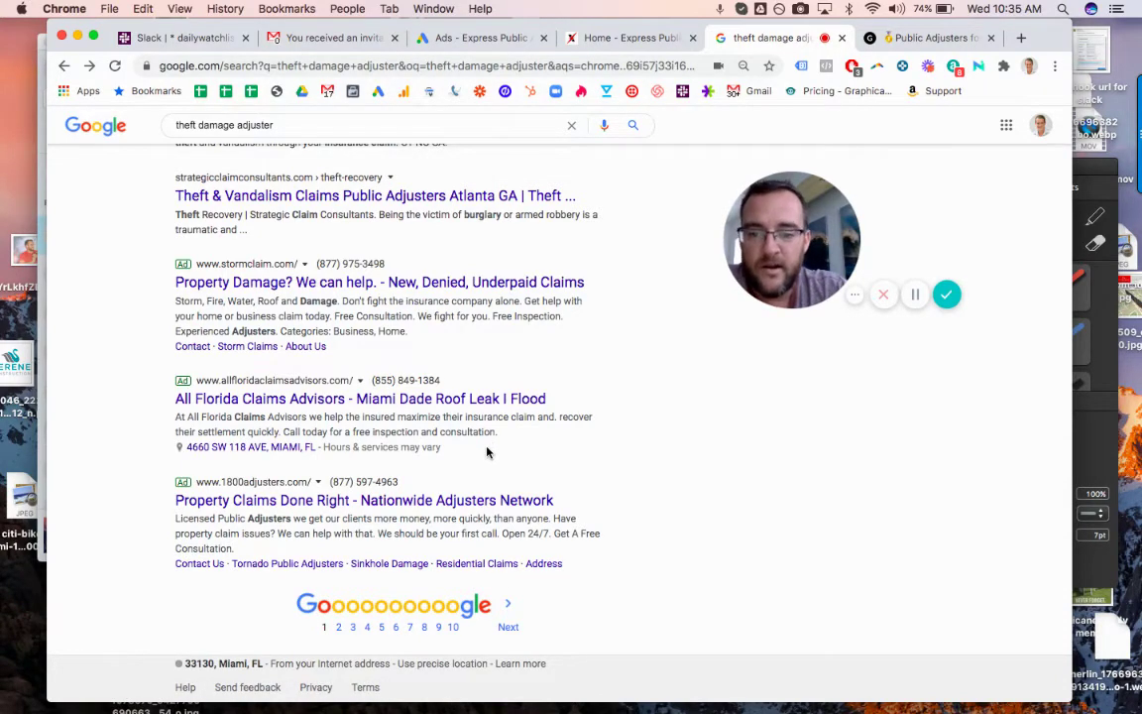
Check the Theft Damage ads against the competitor ads, highlighting All Florida Claims Advisors' location extension and stormclaim.com's "Categories: Business, Home" snippet
key(super+3)
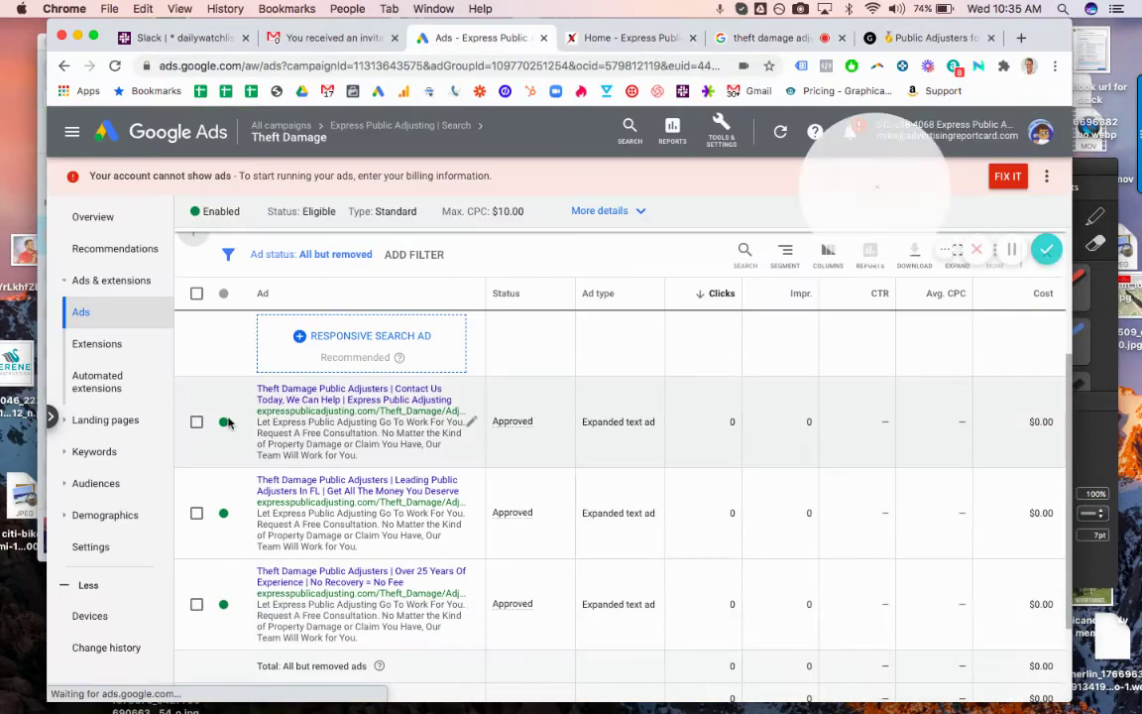
key(super+5)
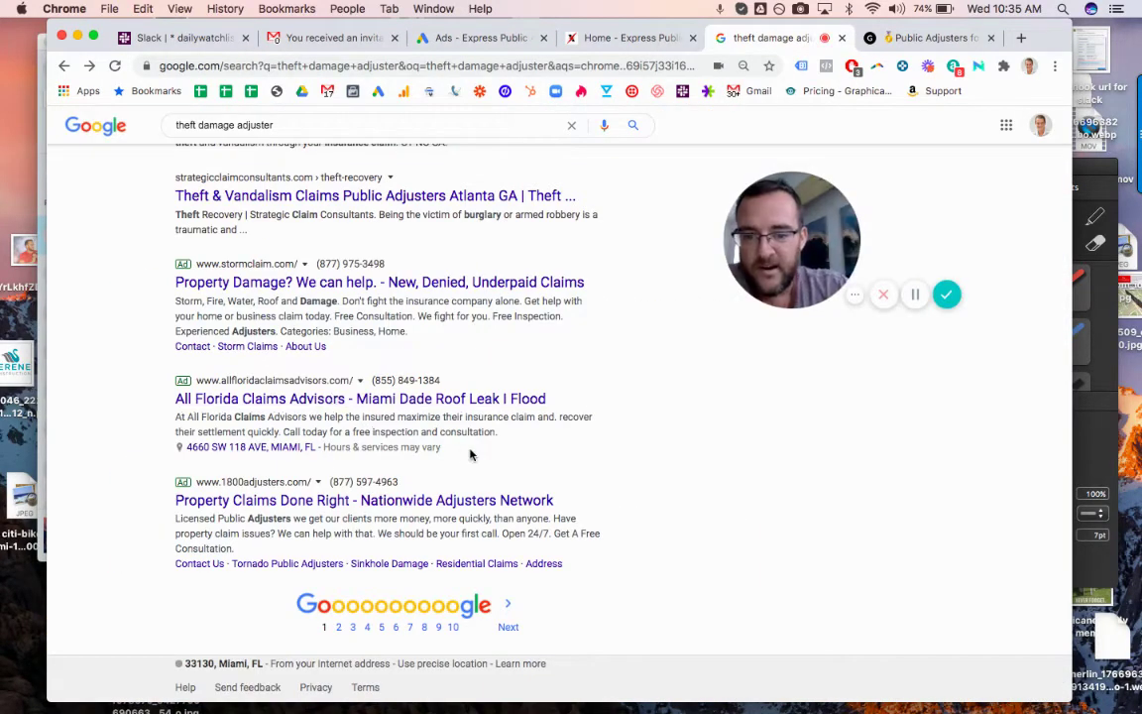
drag(471, 453, 165, 446)
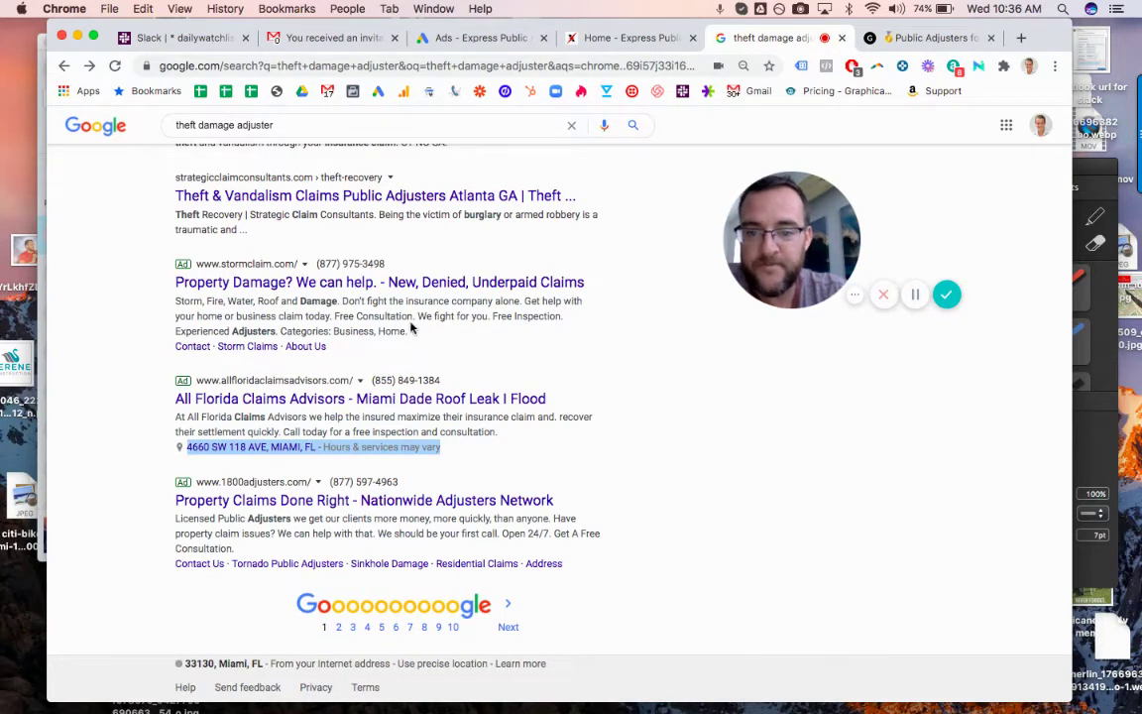
drag(416, 315, 323, 327)
drag(443, 334, 281, 333)
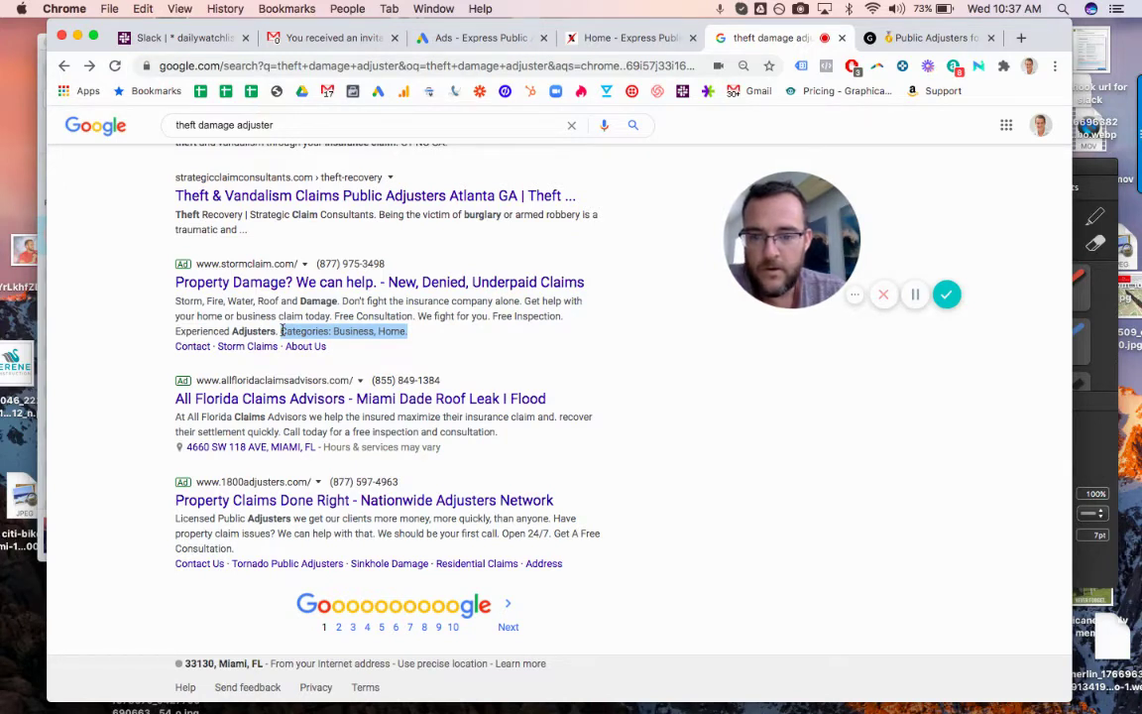
Return to Google Ads and open the ad groups list of the Express Public Adjusting Search campaign
key(ctrl+shift+Tab)
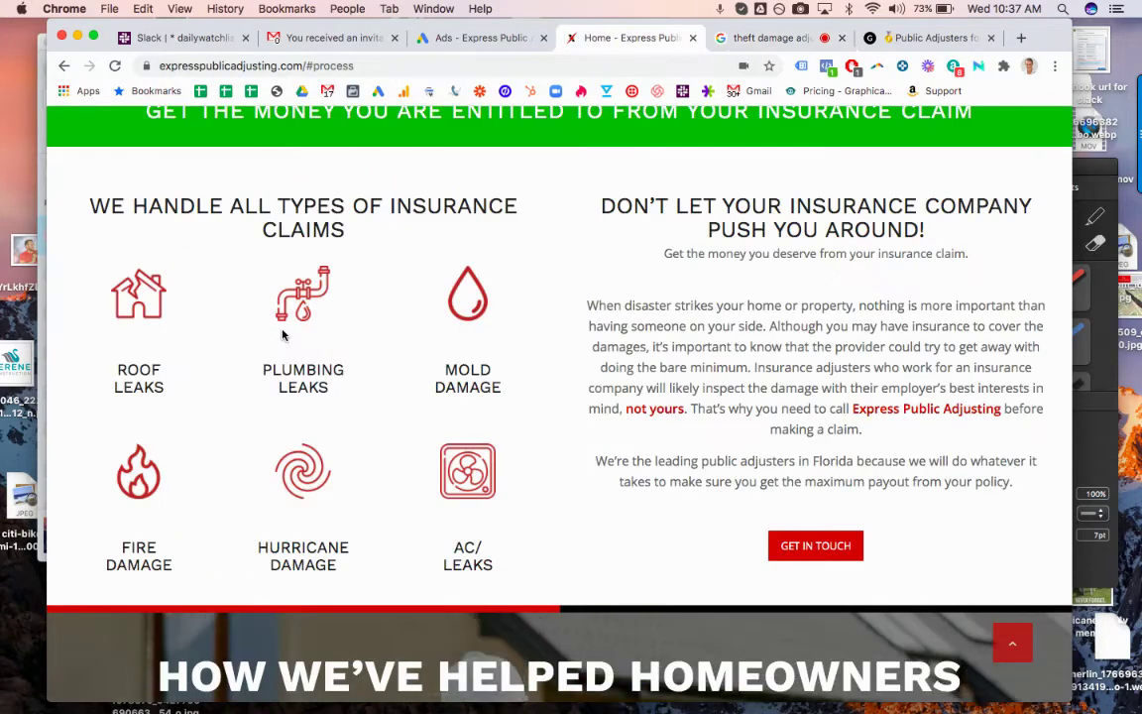
key(ctrl+shift+Tab)
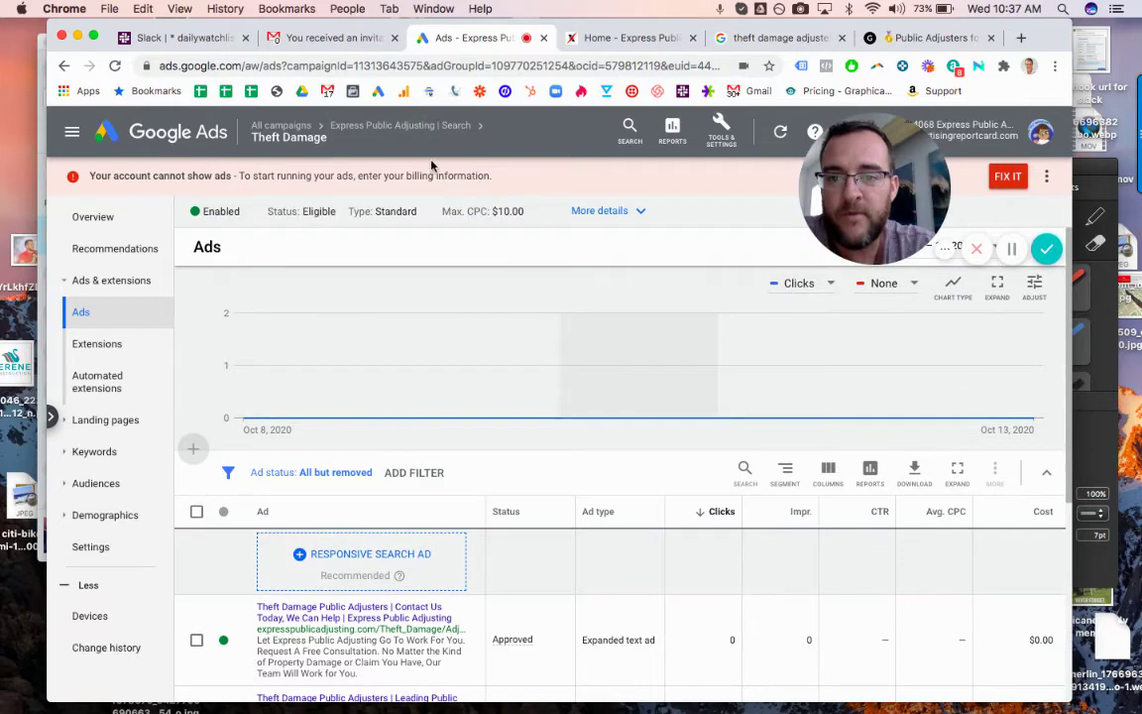
mouse_move(376, 132)
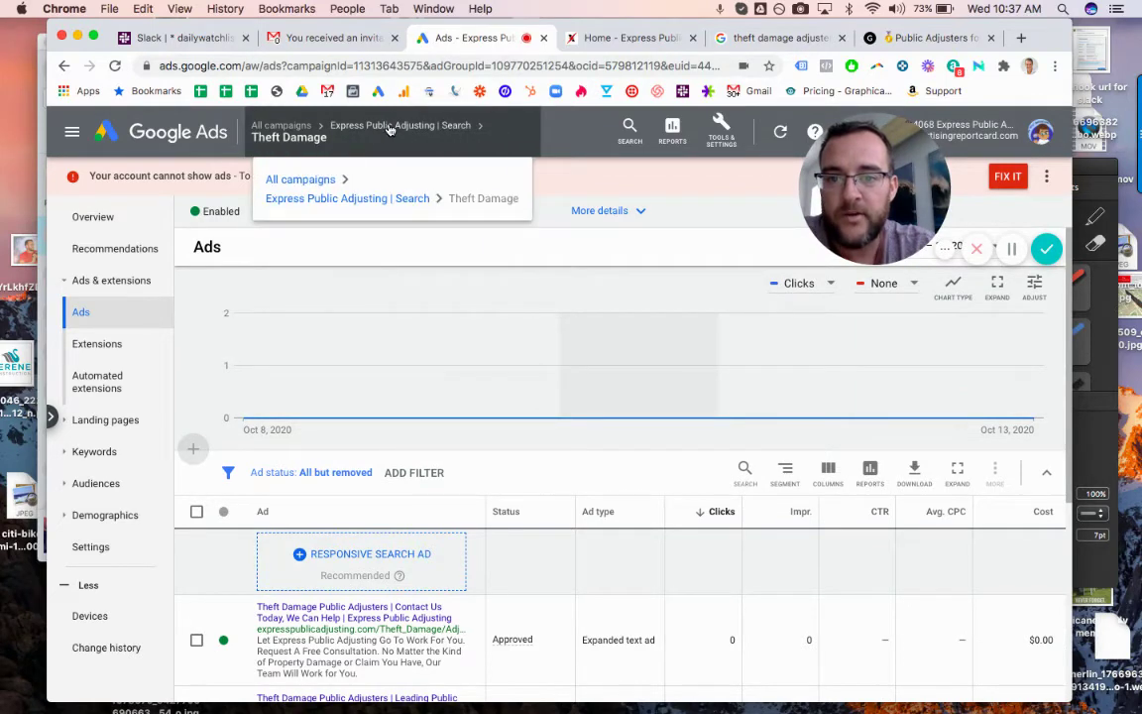
click(389, 126)
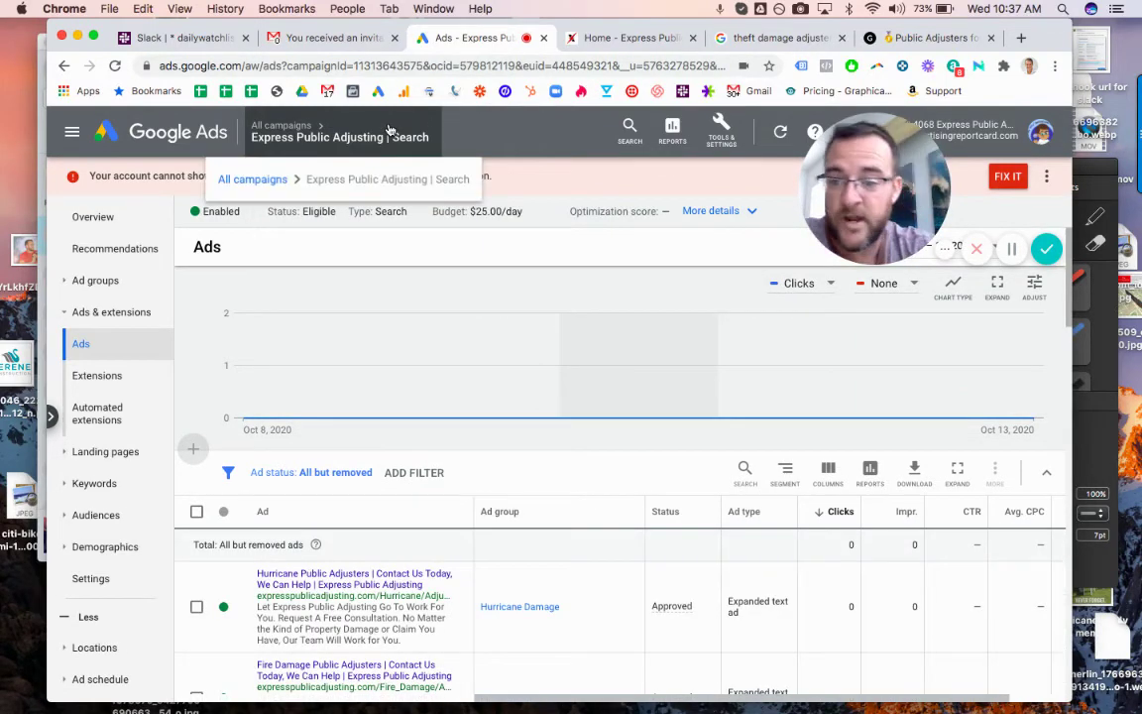
click(103, 283)
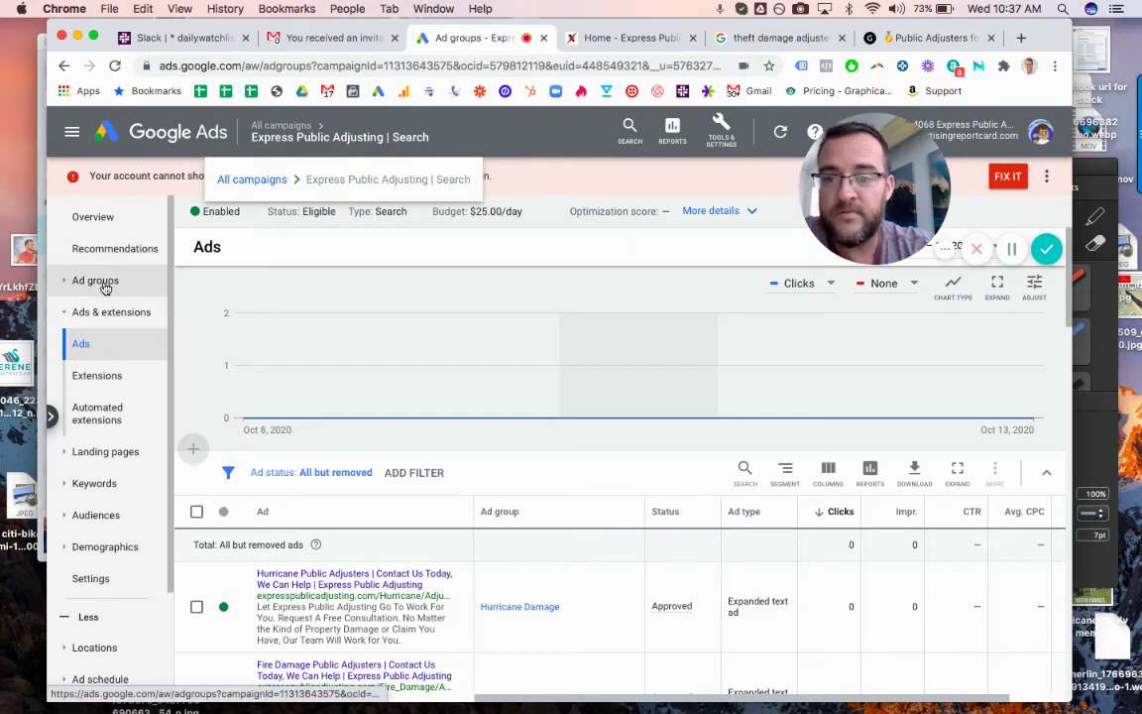
Switch to the "theft damage adjuster" results and highlight "We can help with that" in the 1800adjusters.com ad's description
key(ctrl+Tab)
key(ctrl+Tab)
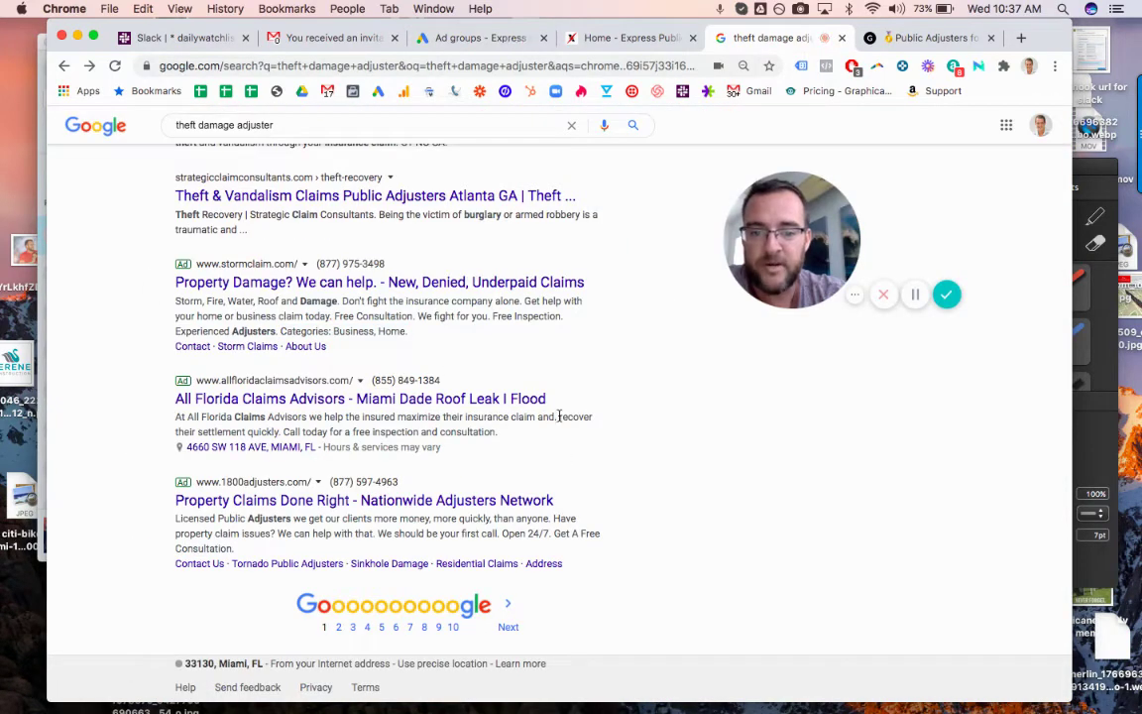
drag(555, 416, 571, 414)
click(653, 582)
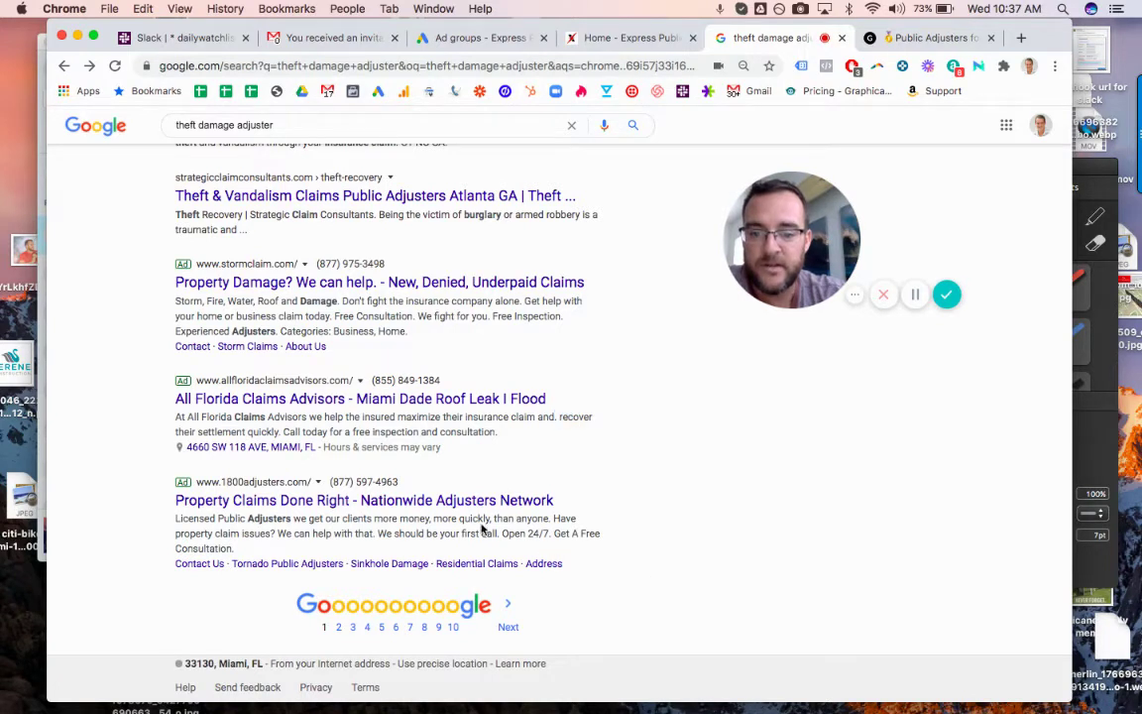
drag(553, 517, 373, 534)
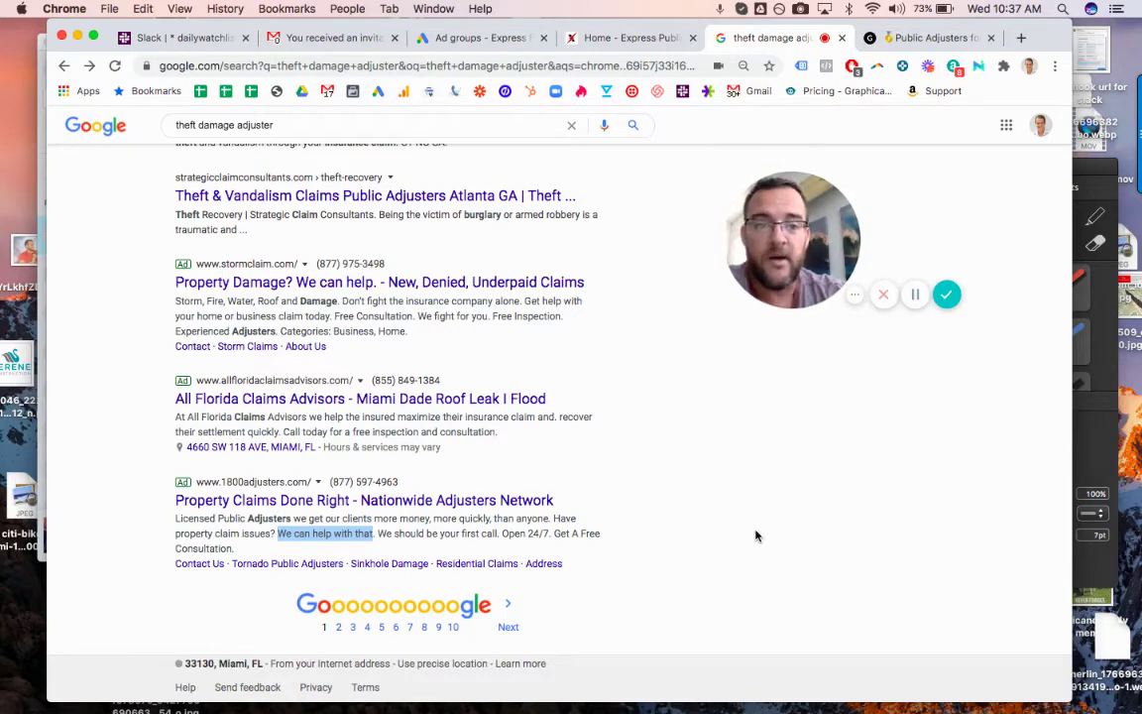
Return to the campaign's ad groups in Google Ads and review the Insurance Adjuster ad group's search keywords and match types
key(ctrl+shift+Tab)
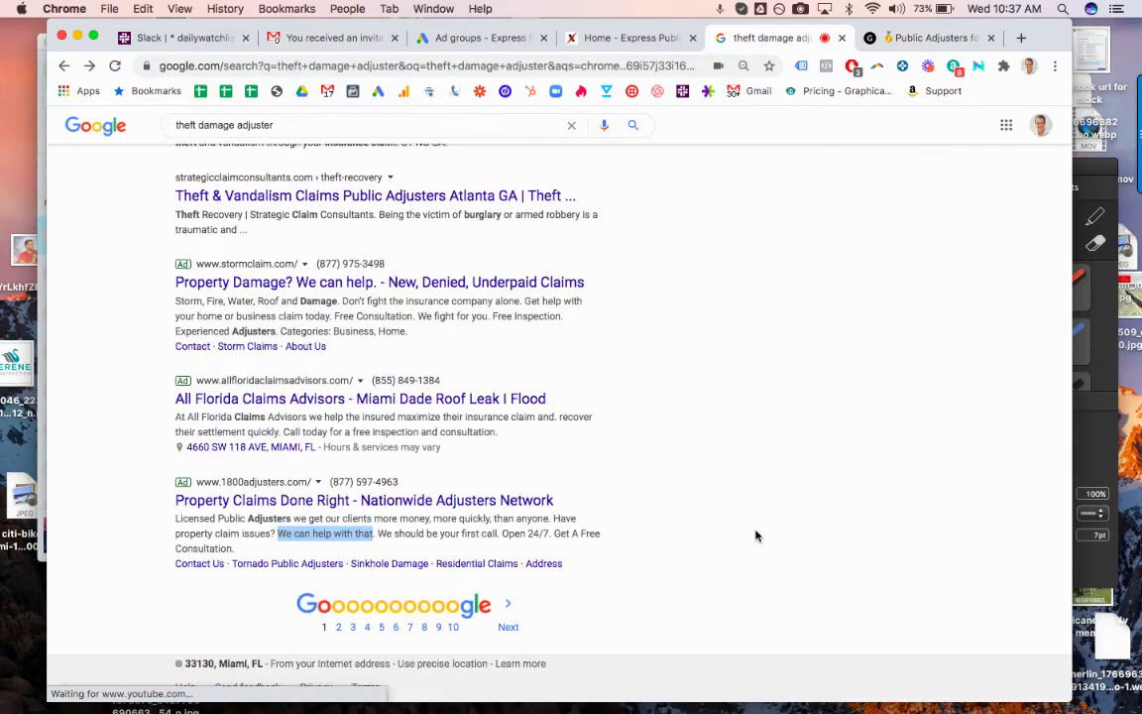
key(ctrl+shift+Tab)
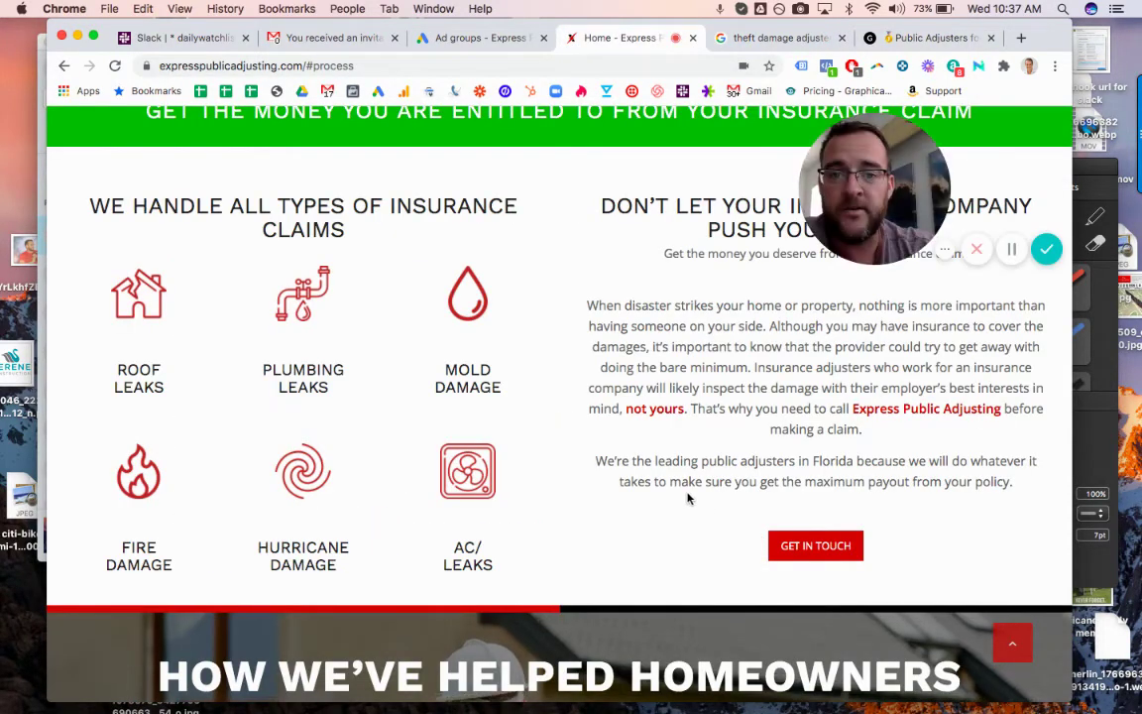
key(ctrl+shift+Tab)
scroll(495, 468, down, 2)
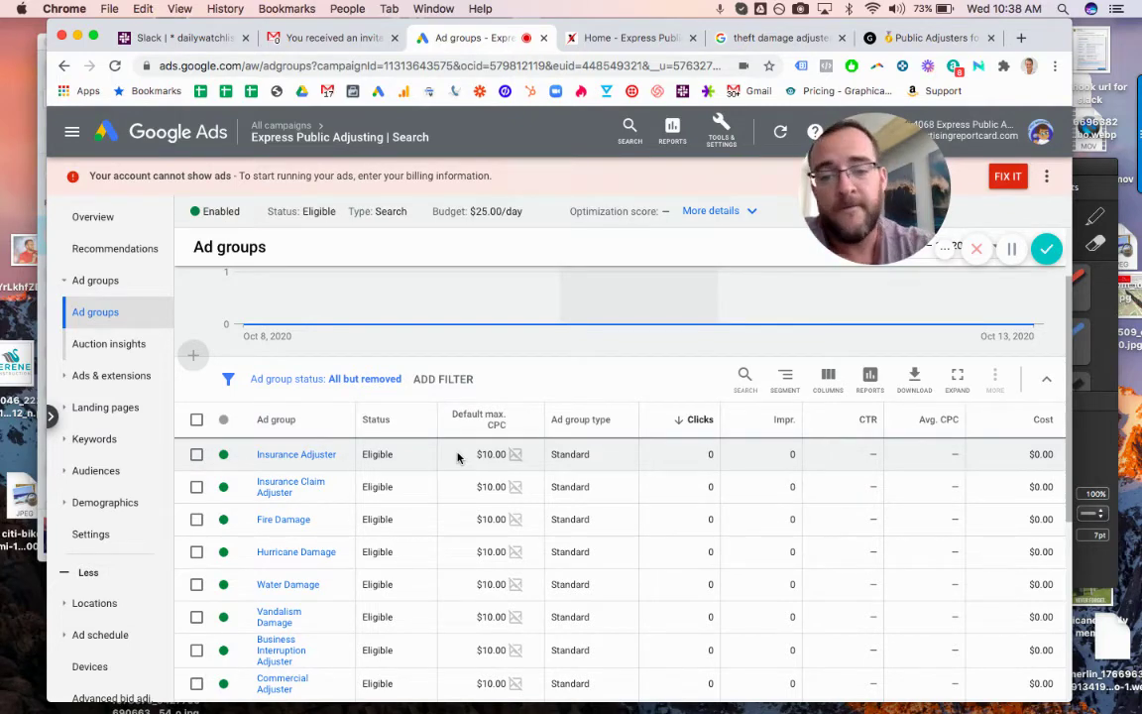
click(310, 456)
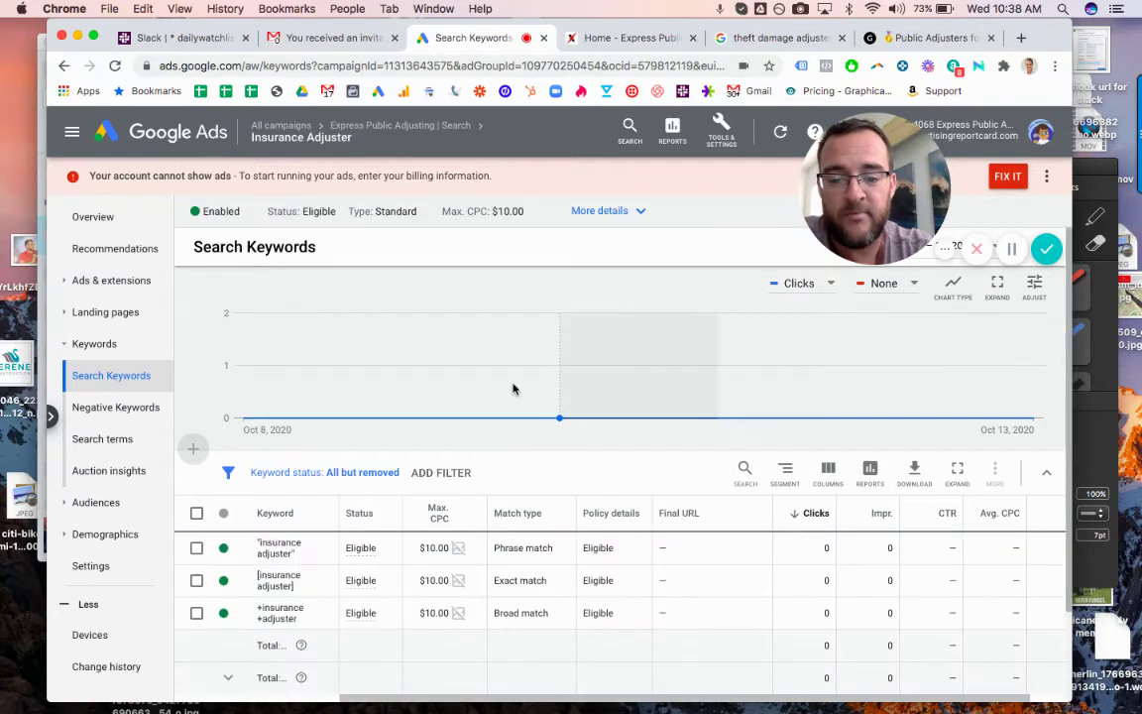
scroll(513, 388, down, 1)
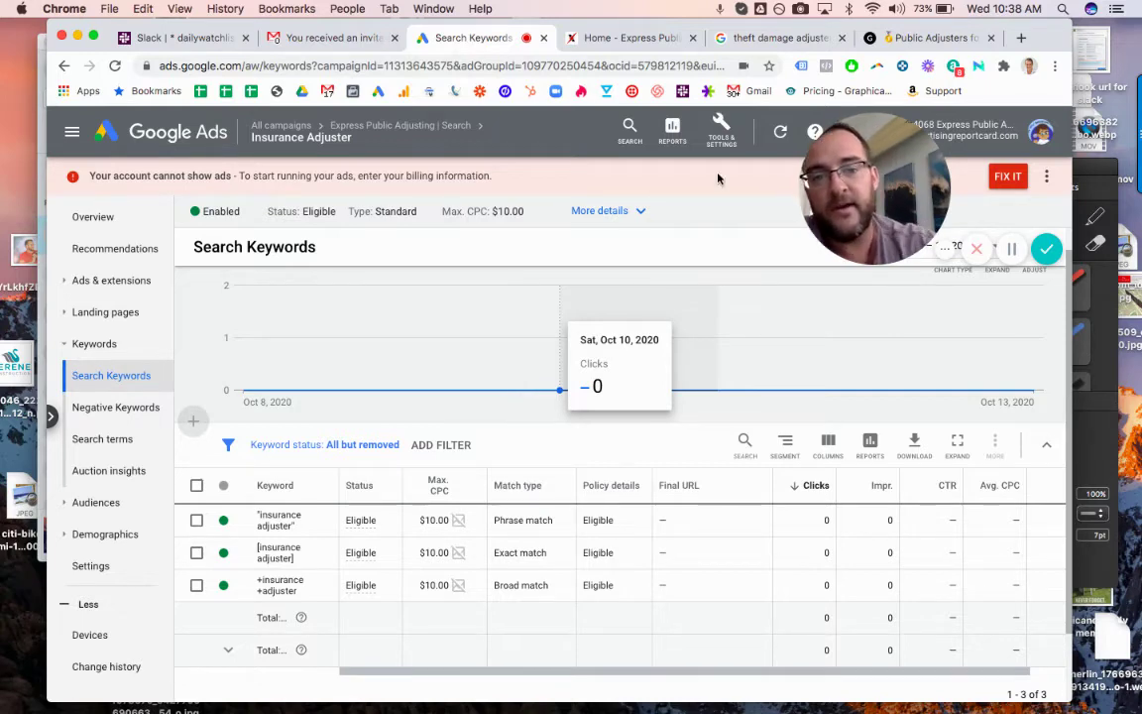
View the account's shared negative keyword lists and return to the Insurance Adjuster keywords
click(722, 131)
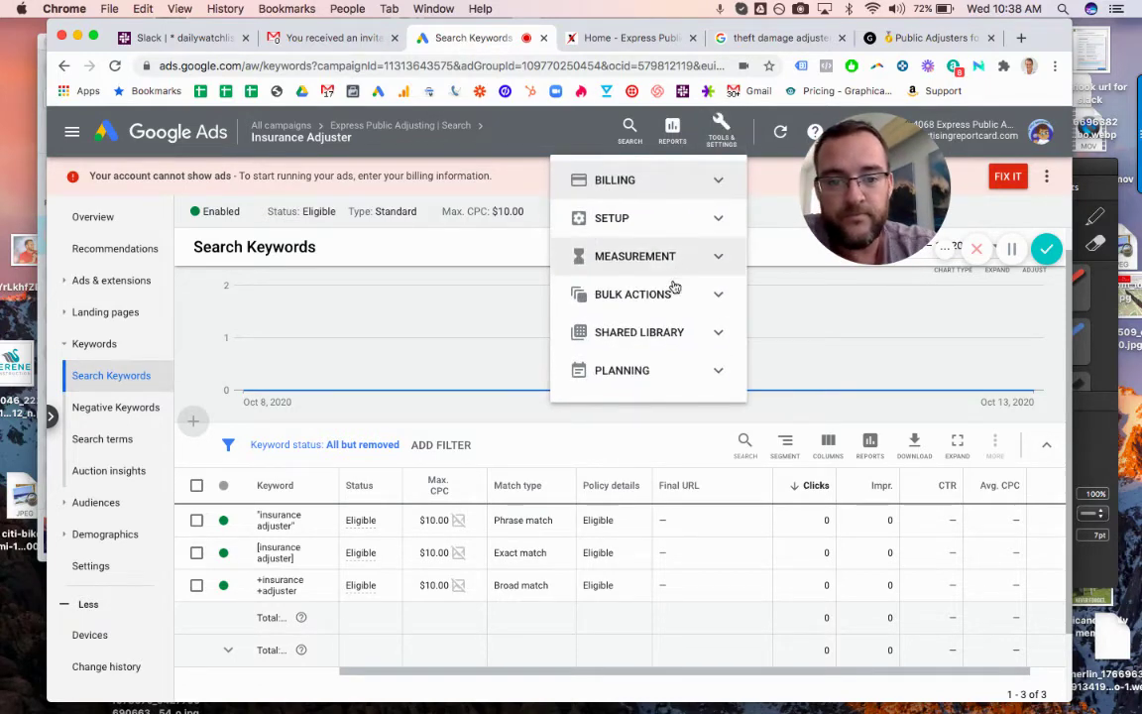
click(662, 331)
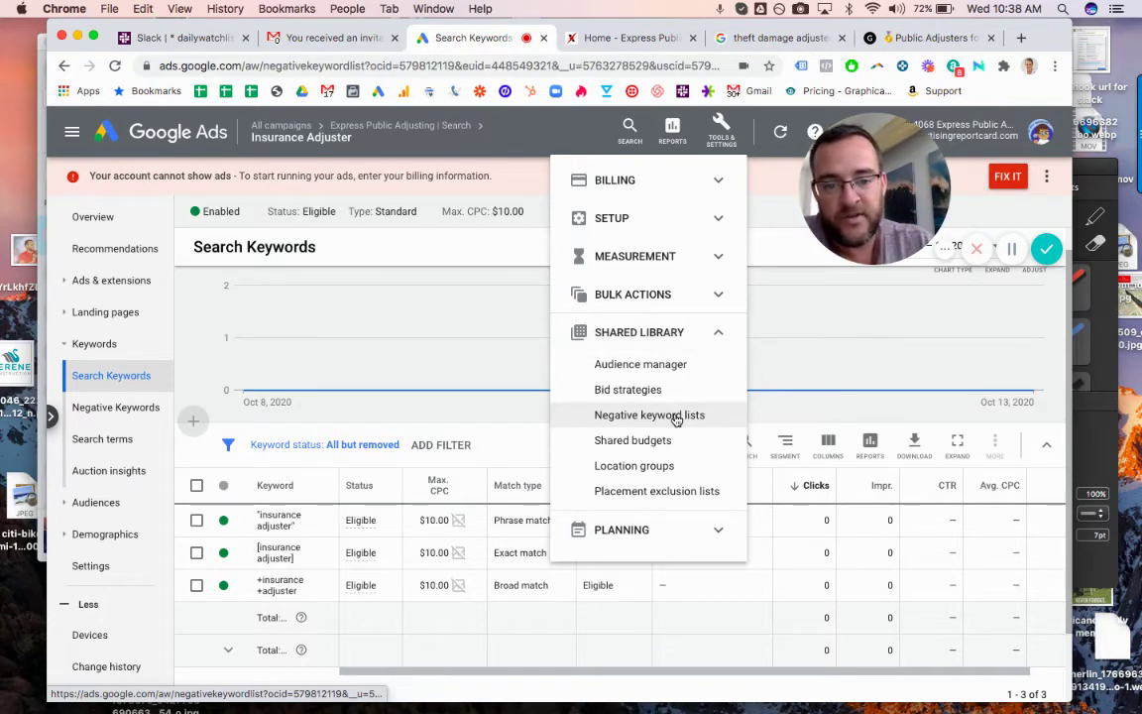
click(675, 416)
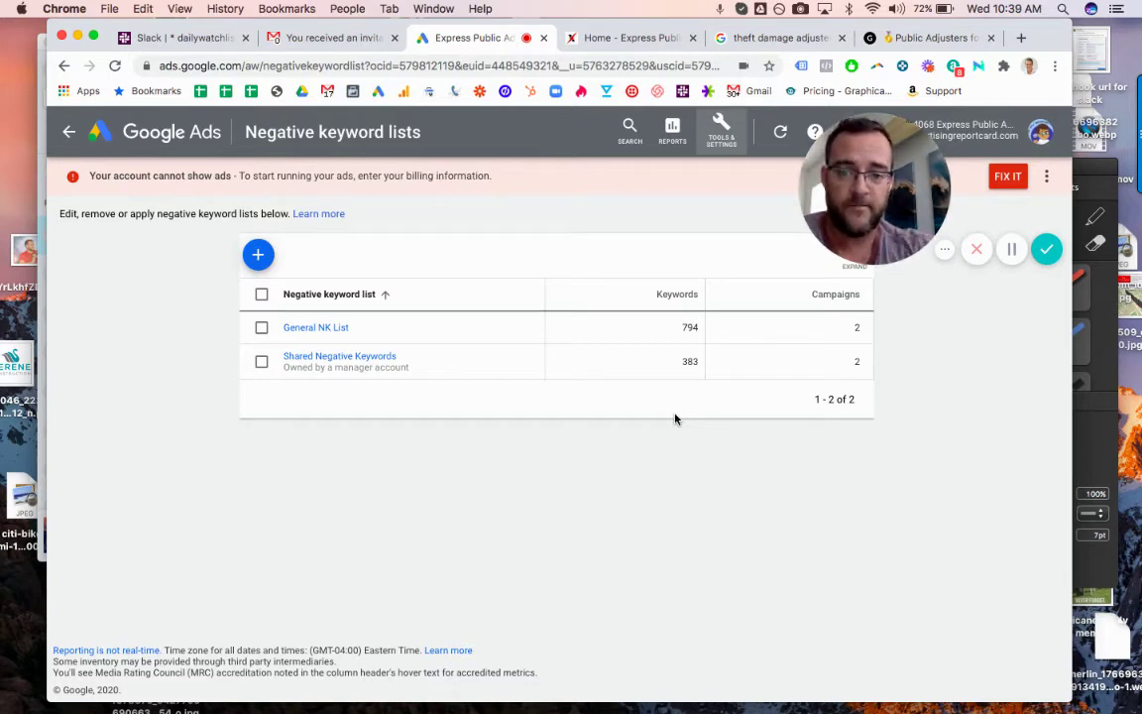
click(71, 135)
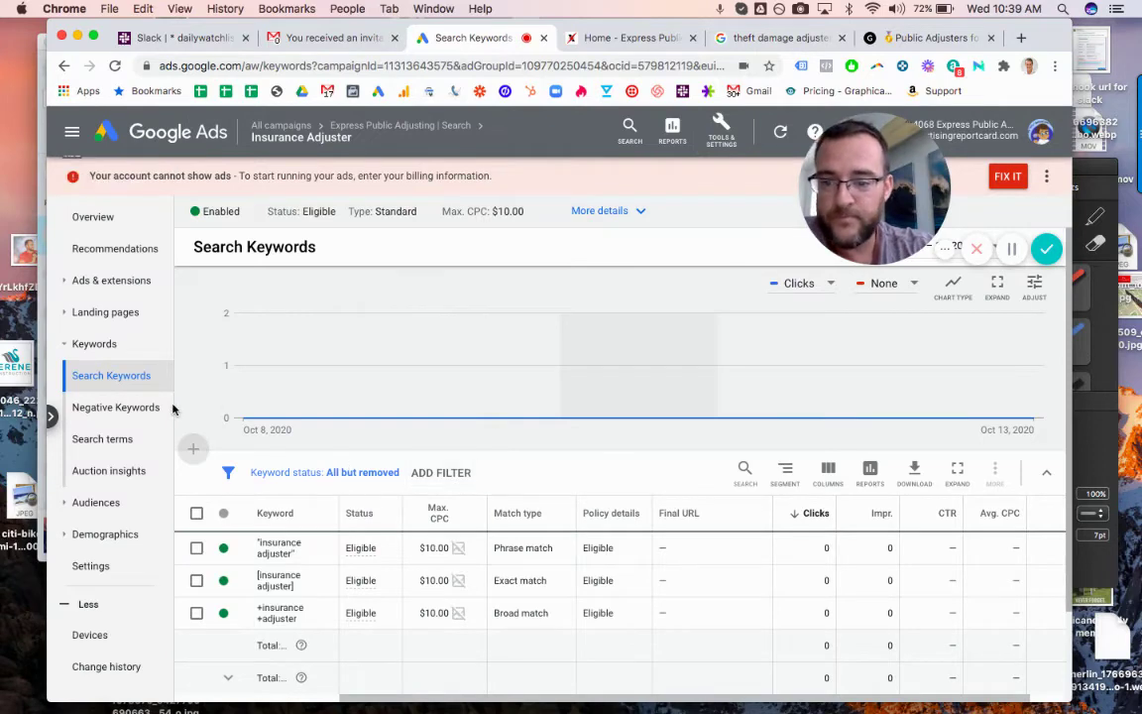
Review the Insurance Adjuster ad group's expanded text ads, including headlines, descriptions and approval status
click(107, 288)
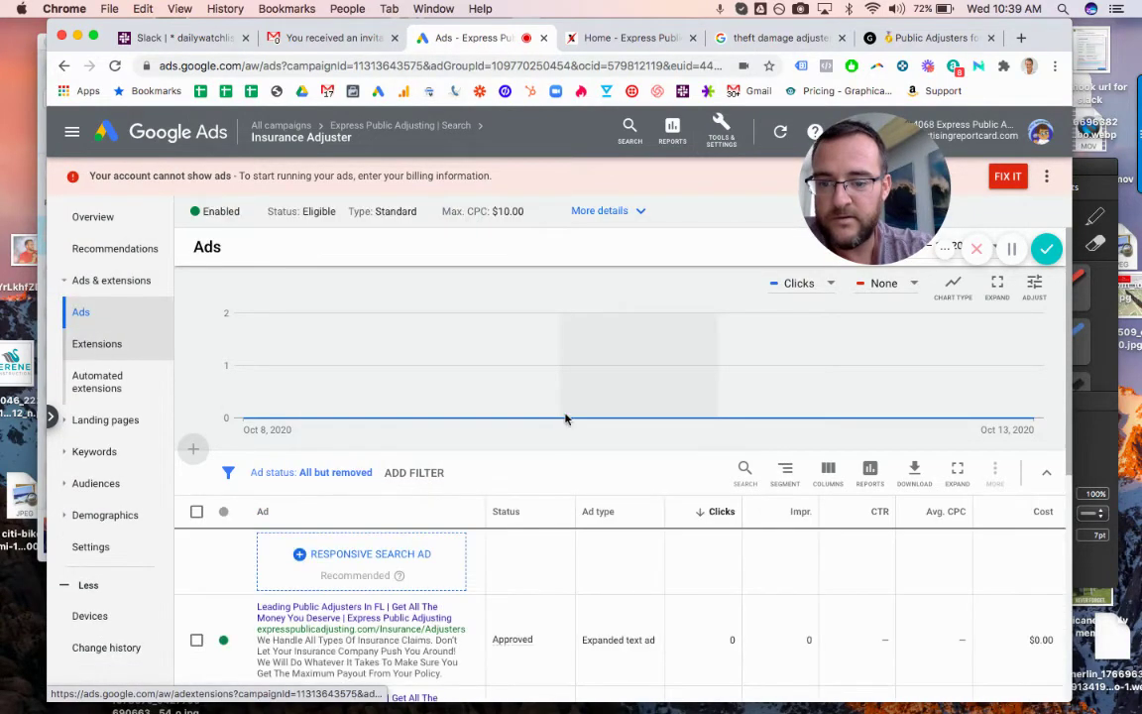
scroll(565, 417, down, 2)
scroll(564, 417, down, 4)
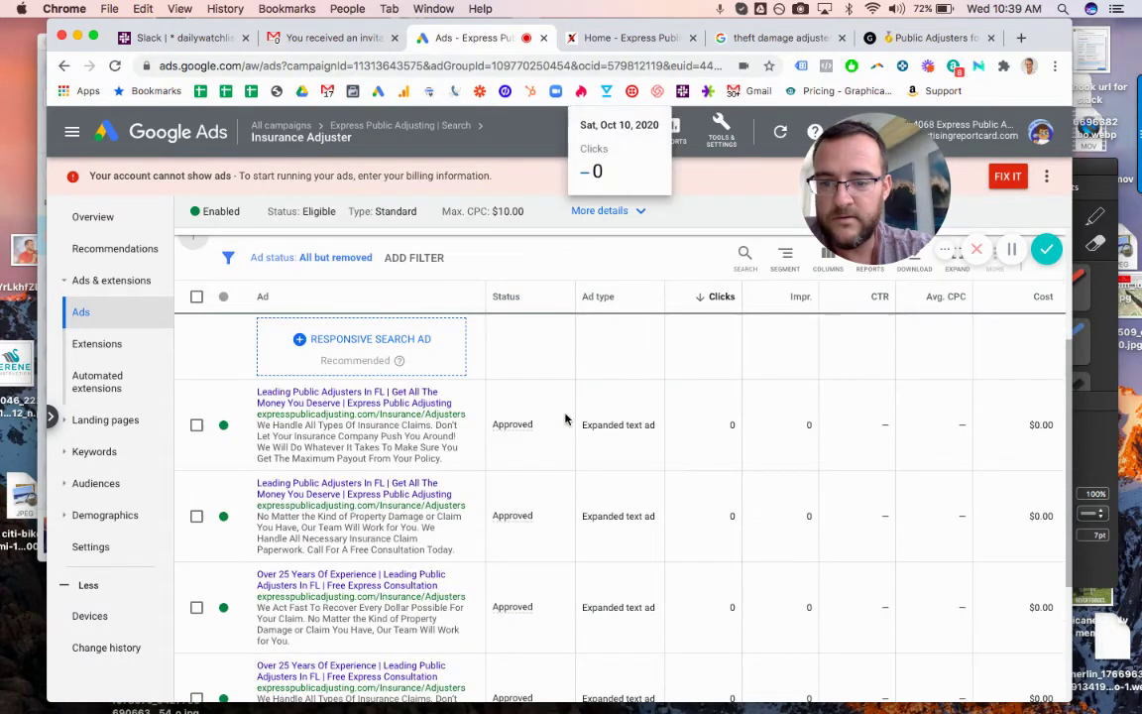
scroll(565, 419, down, 3)
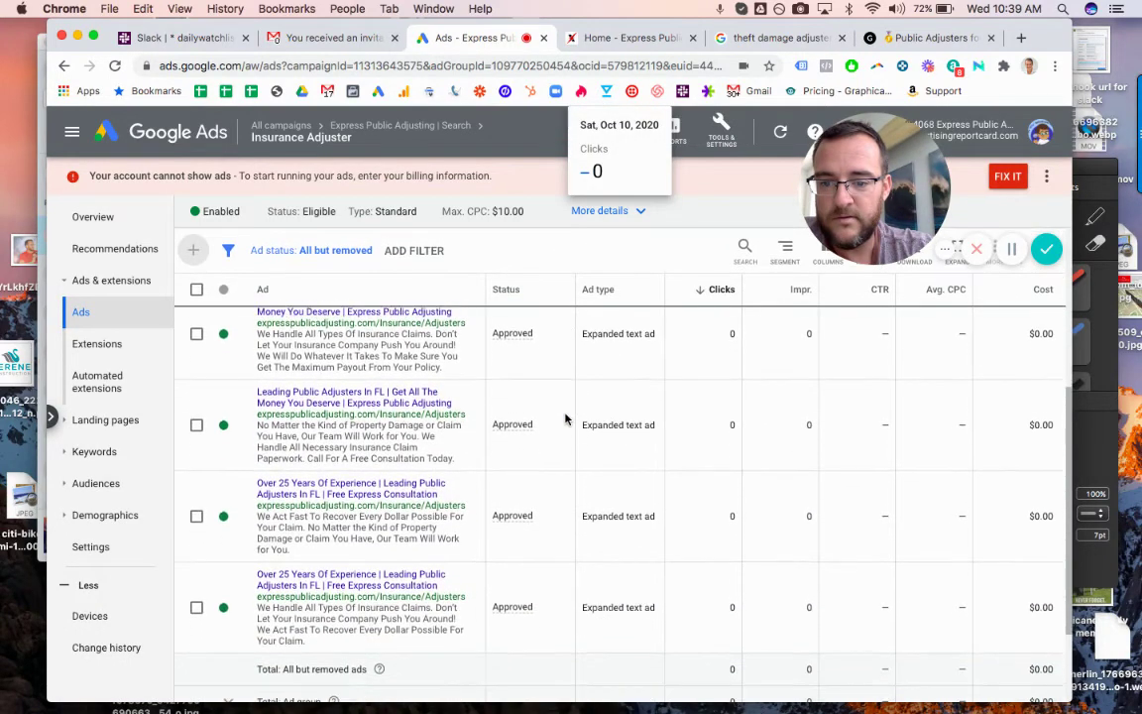
scroll(565, 419, up, 4)
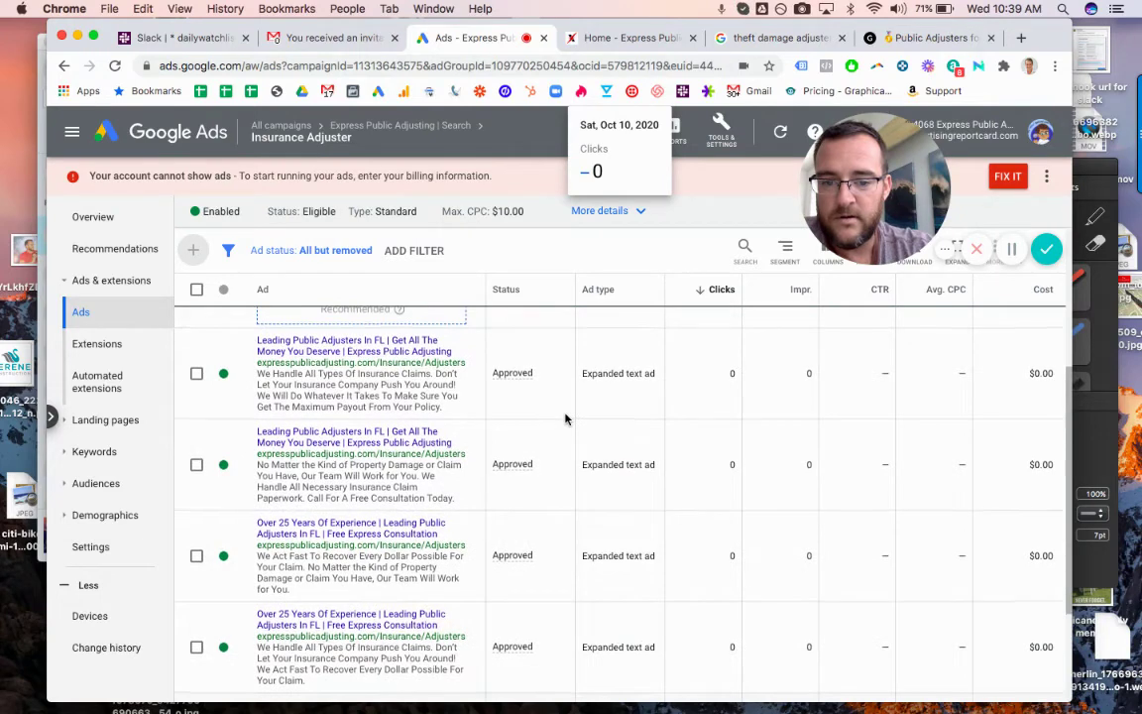
scroll(565, 419, down, 2)
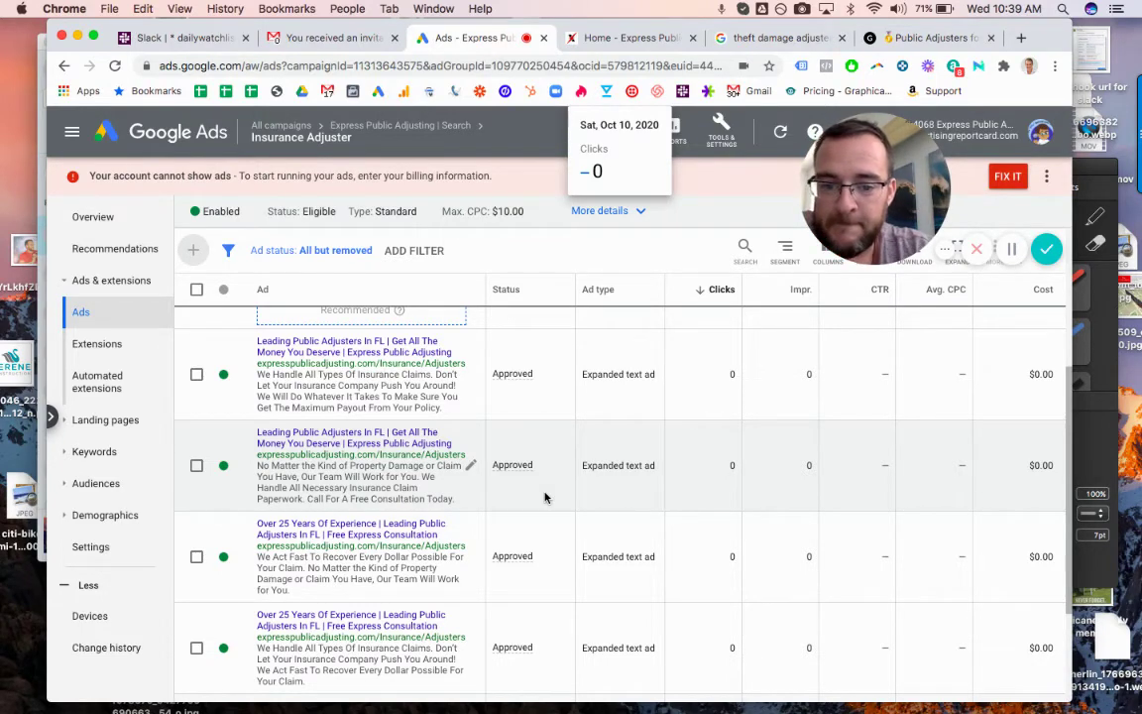
scroll(544, 497, down, 5)
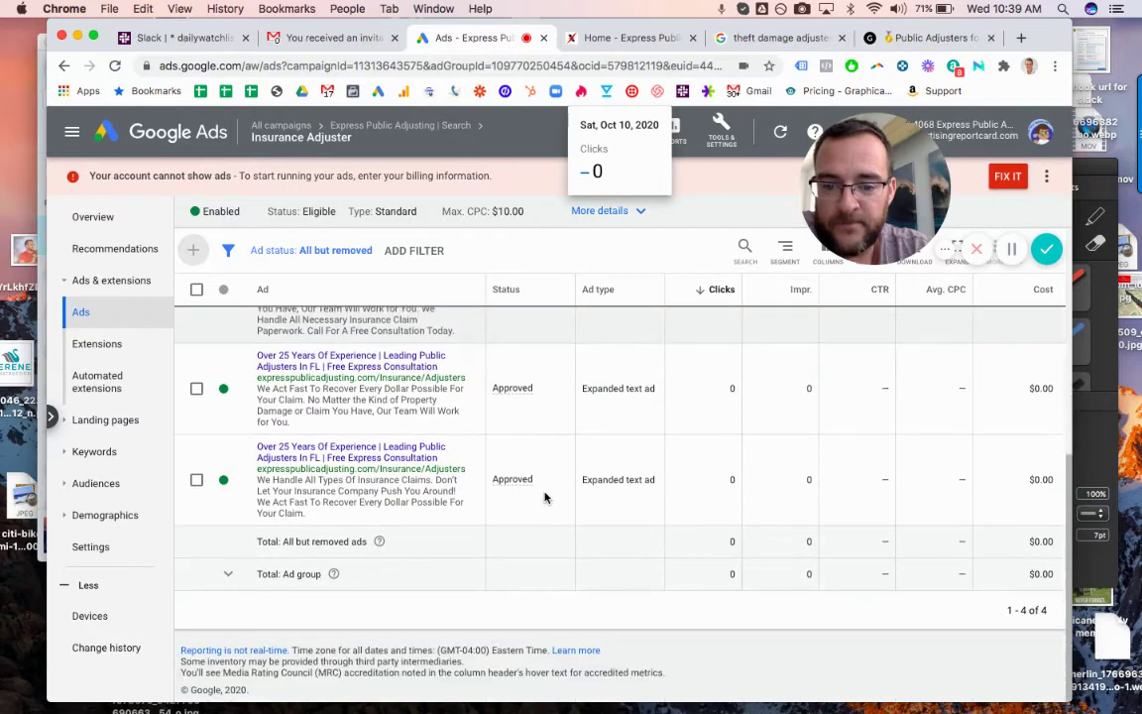
scroll(545, 497, up, 4)
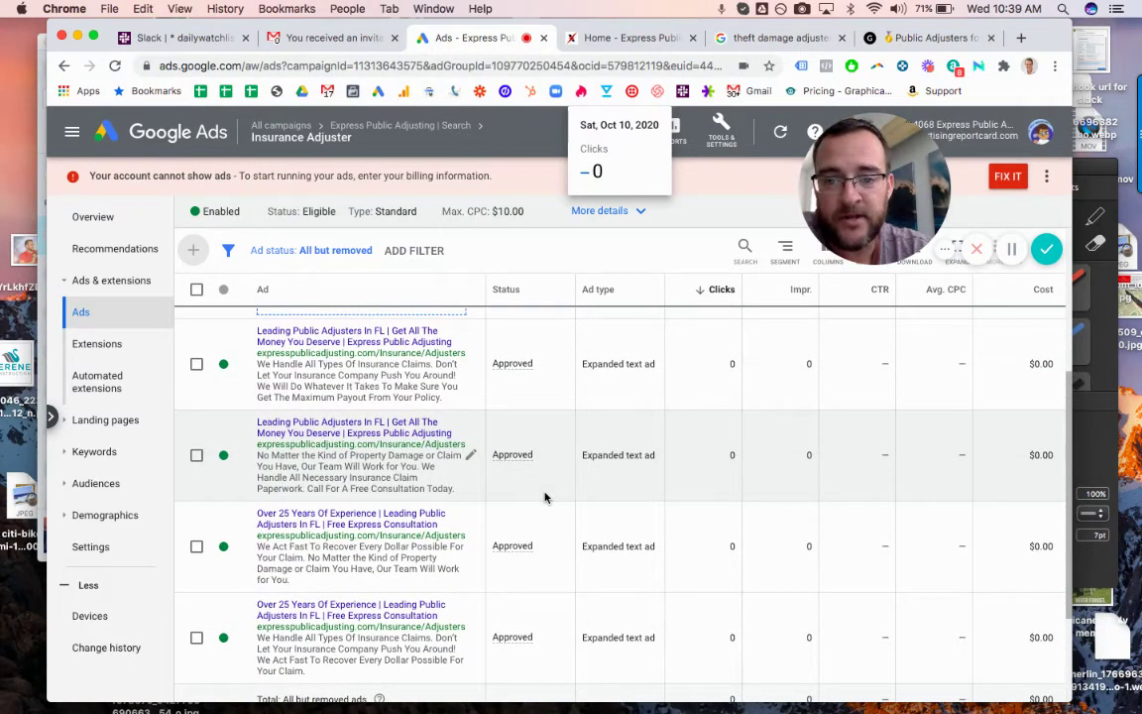
Go back to the Insurance Adjuster keywords, look through the planning tools and open Keyword Planner
click(61, 68)
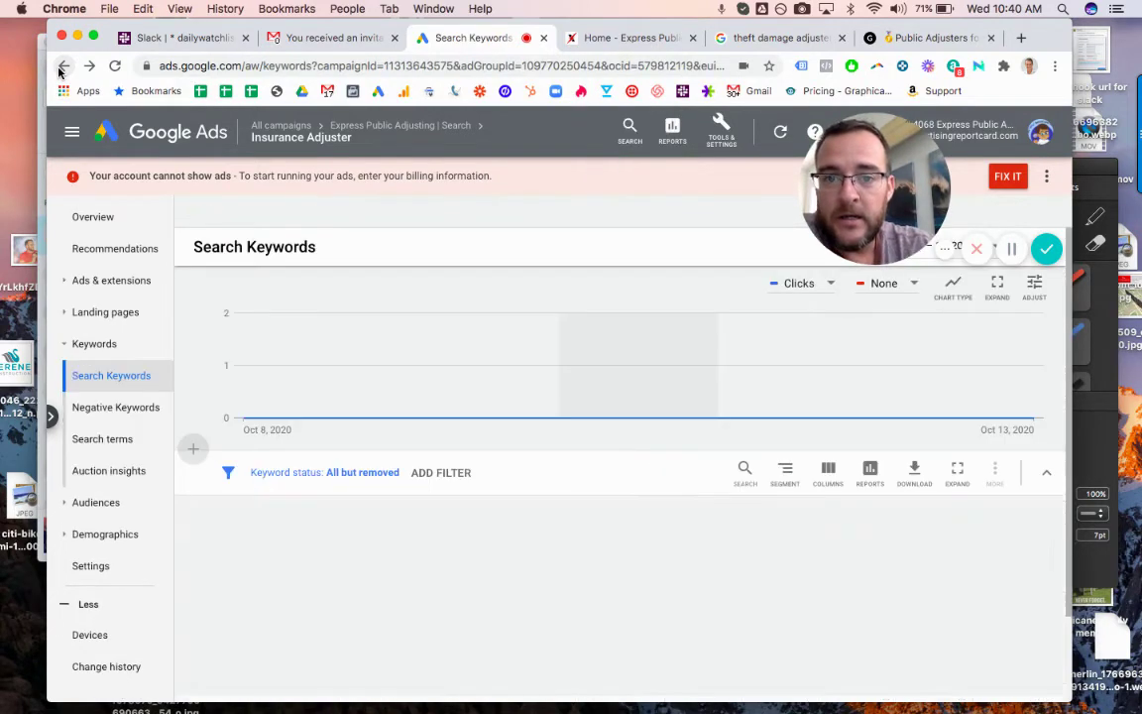
click(725, 147)
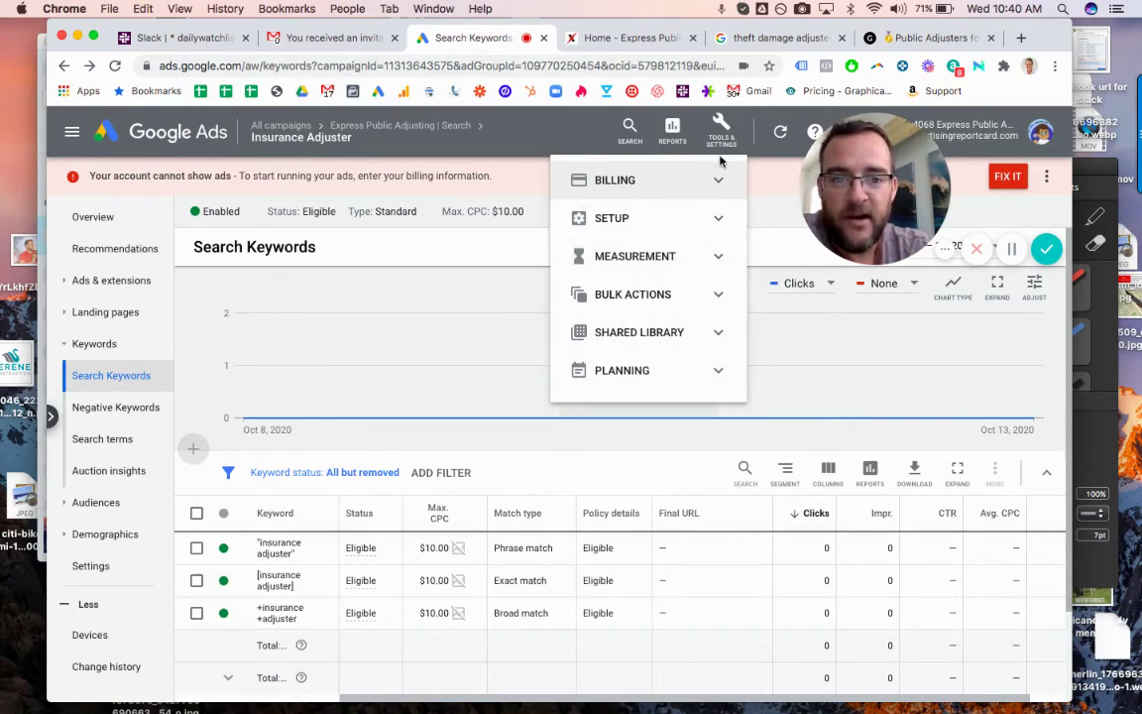
click(711, 217)
click(706, 418)
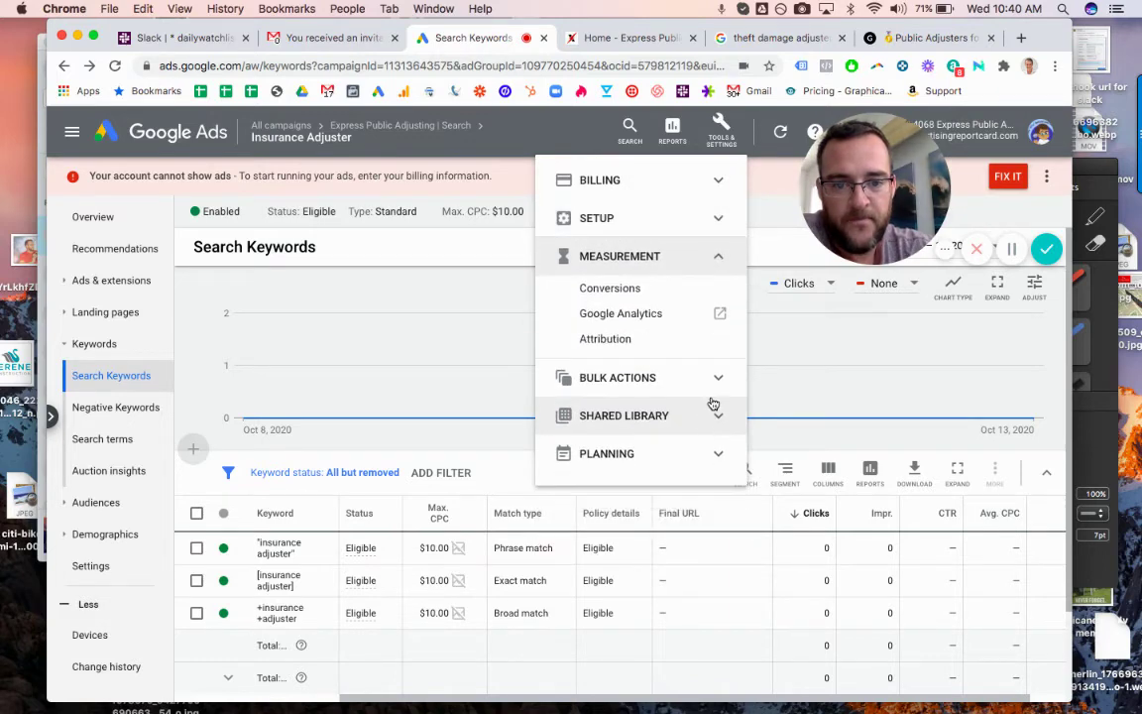
click(706, 454)
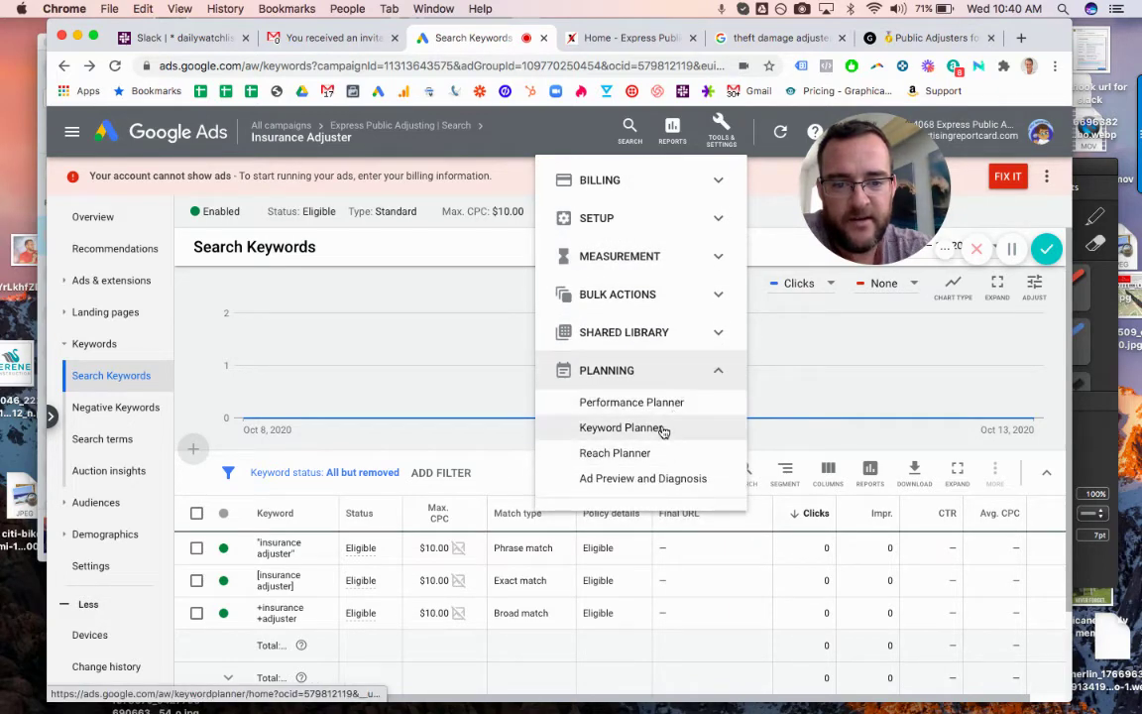
click(663, 428)
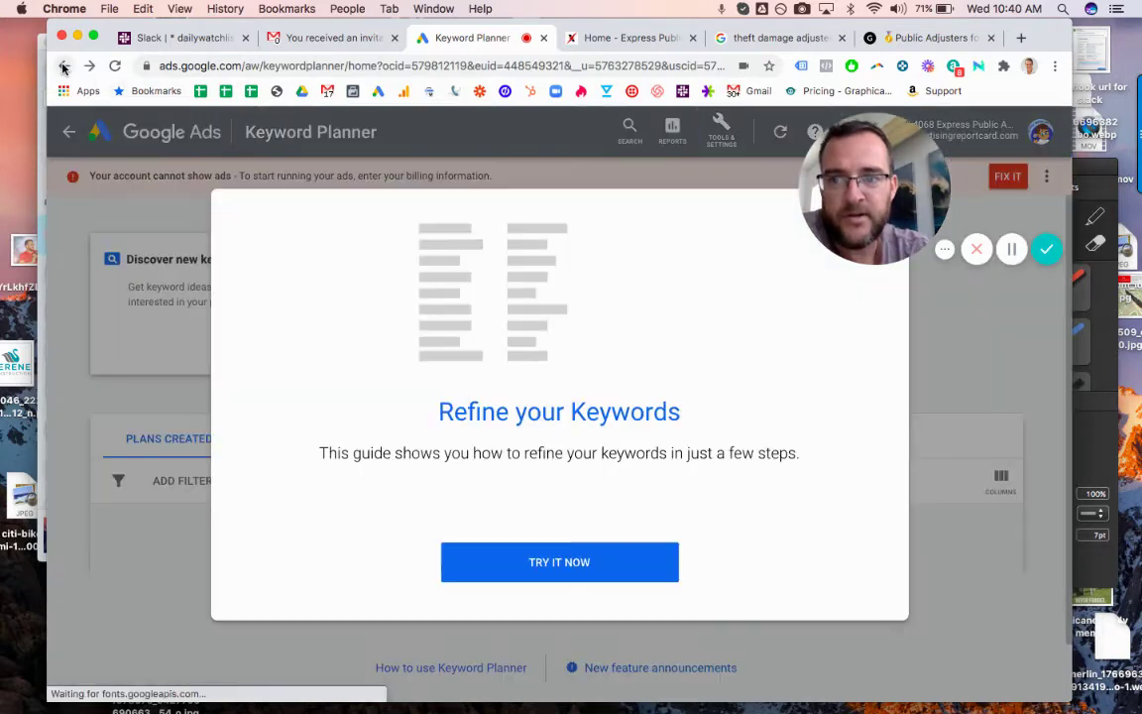
Leave Keyword Planner for the Insurance Adjuster keywords and inspect the status details of the phrase match "insurance adjuster" keyword
click(63, 66)
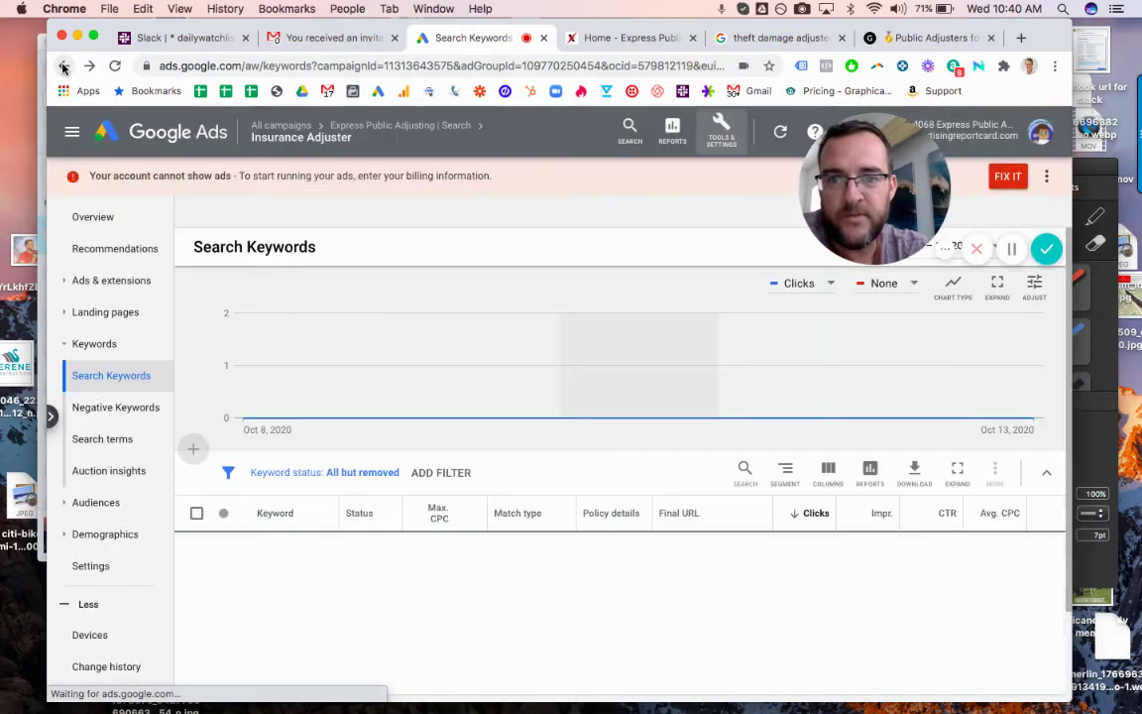
click(63, 66)
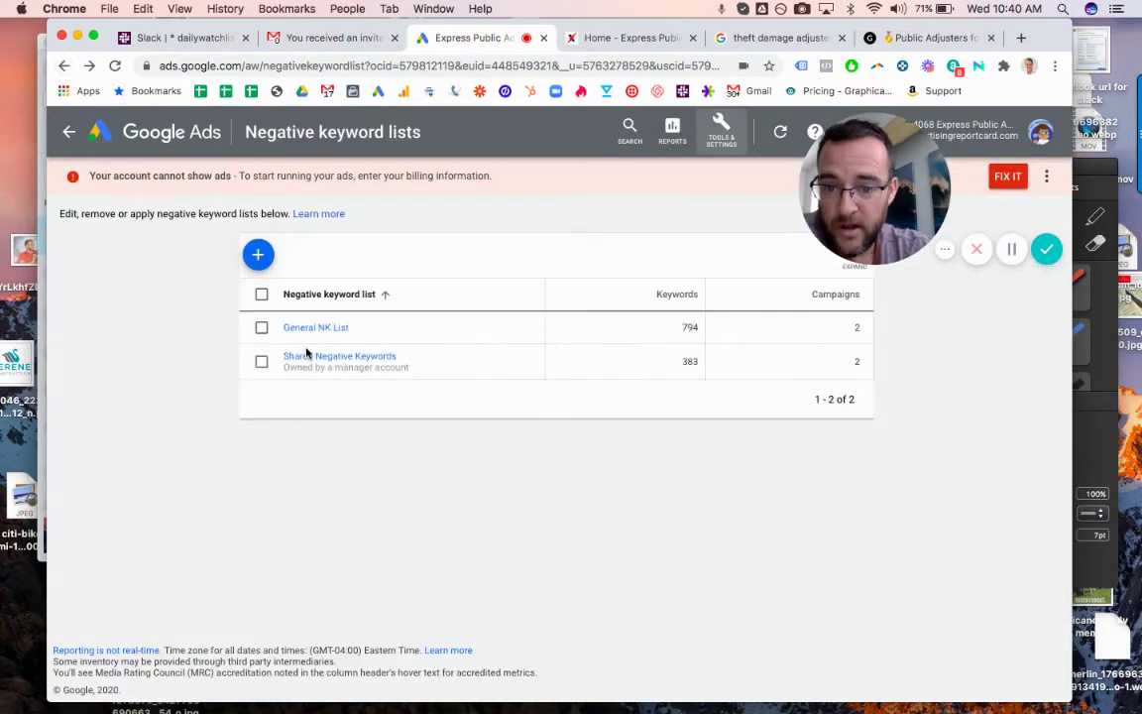
click(88, 66)
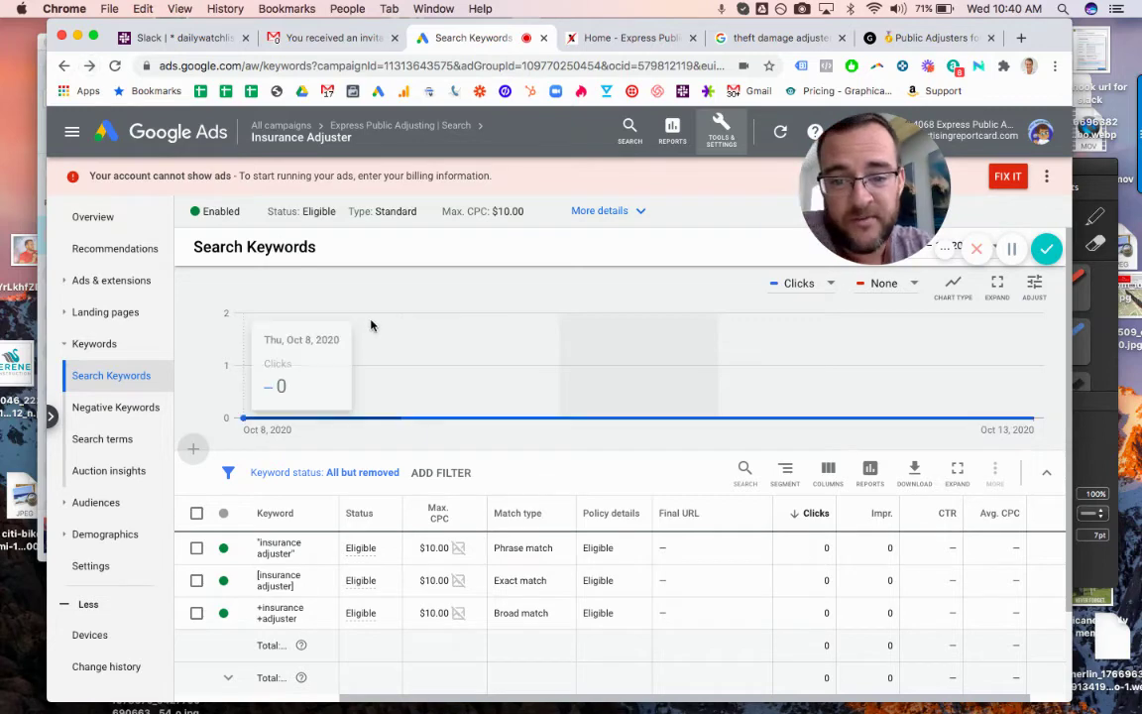
scroll(375, 327, down, 2)
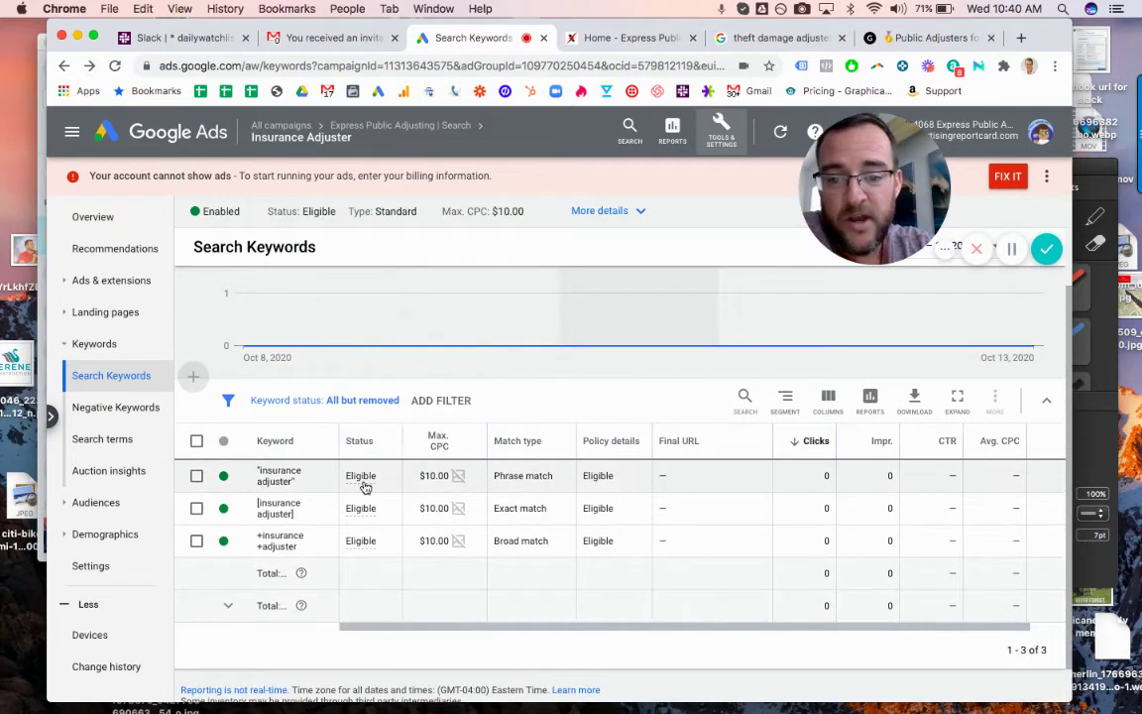
mouse_move(365, 485)
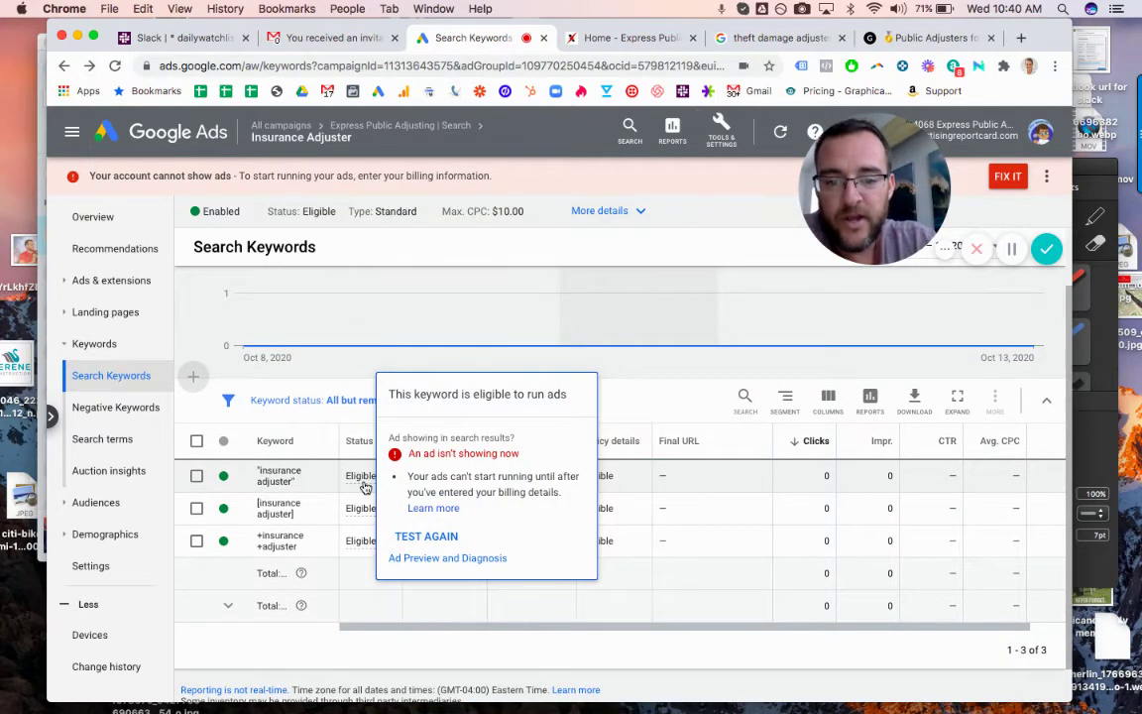
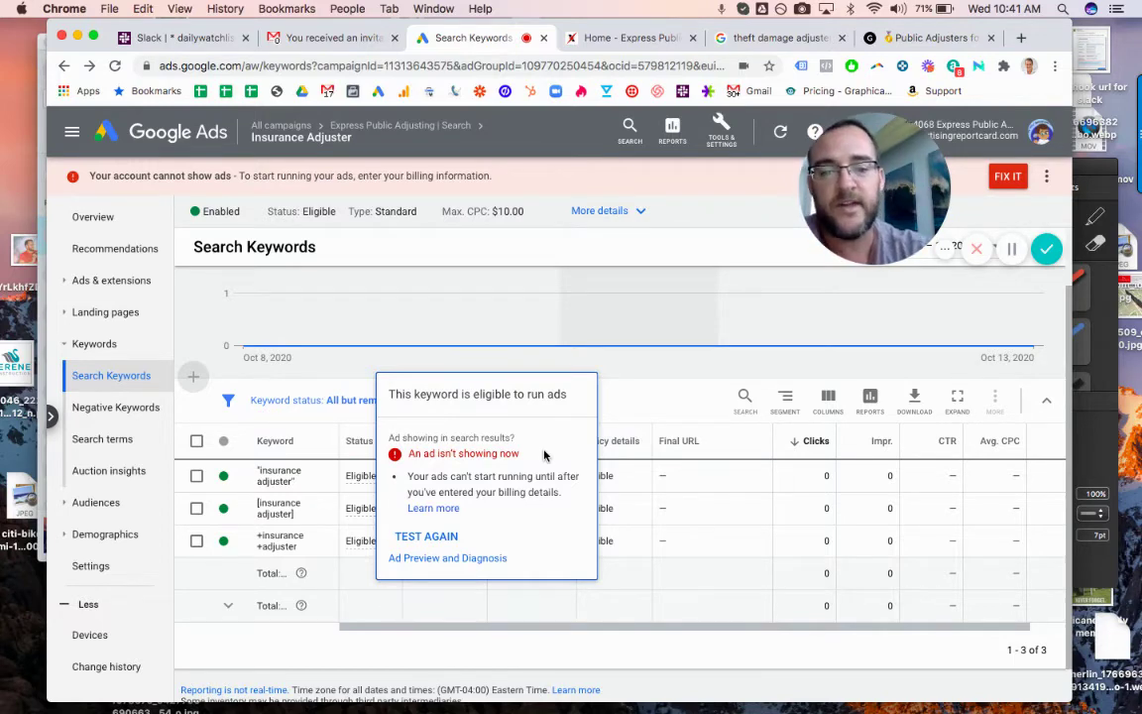
Open Ad Preview and Diagnosis for "insurance adjuster" and review the ads and organic listings in the mobile search results preview
click(471, 560)
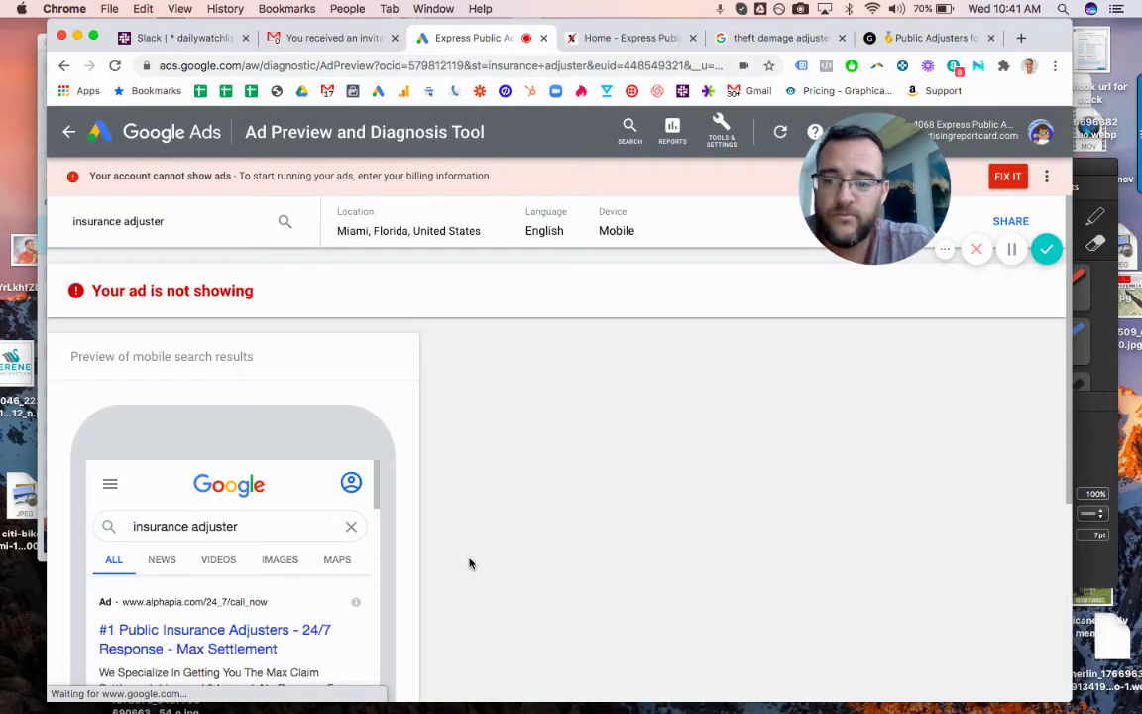
scroll(436, 437, down, 3)
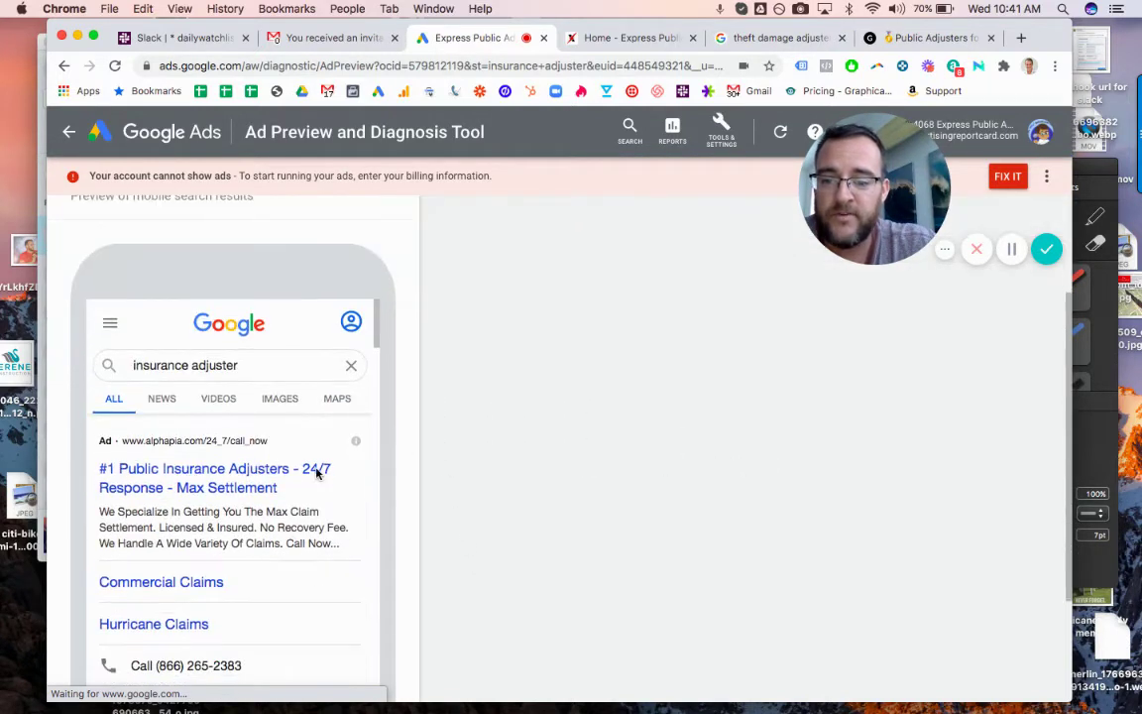
scroll(317, 474, down, 3)
scroll(321, 480, down, 10)
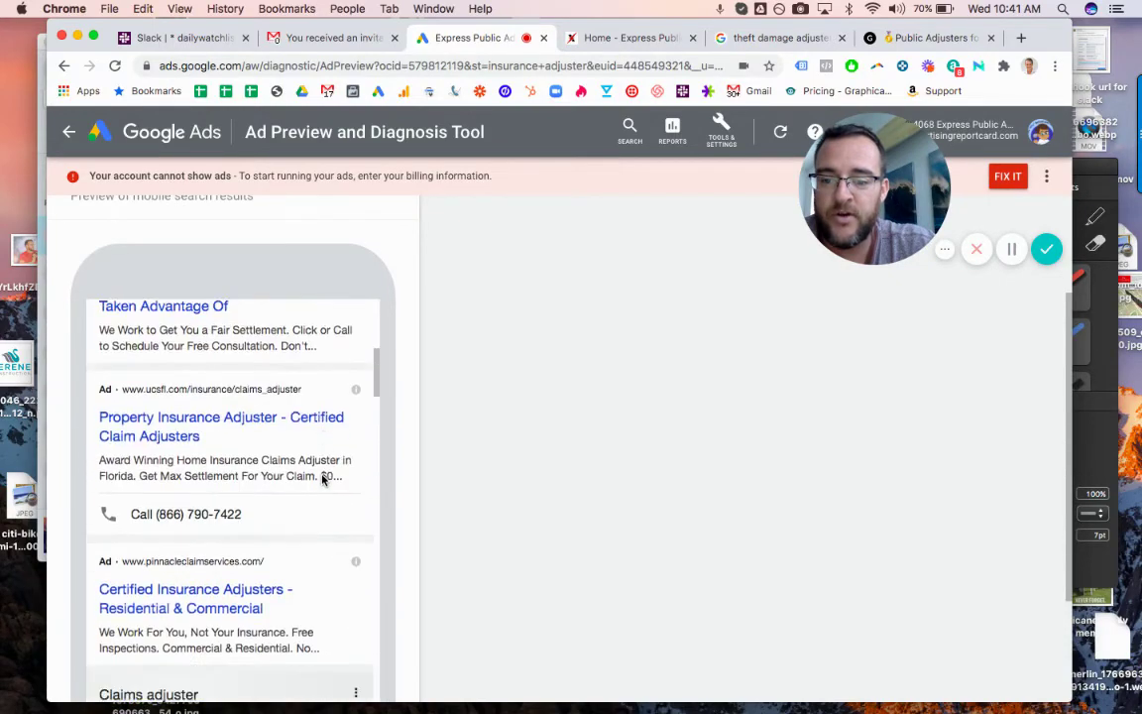
scroll(321, 480, down, 15)
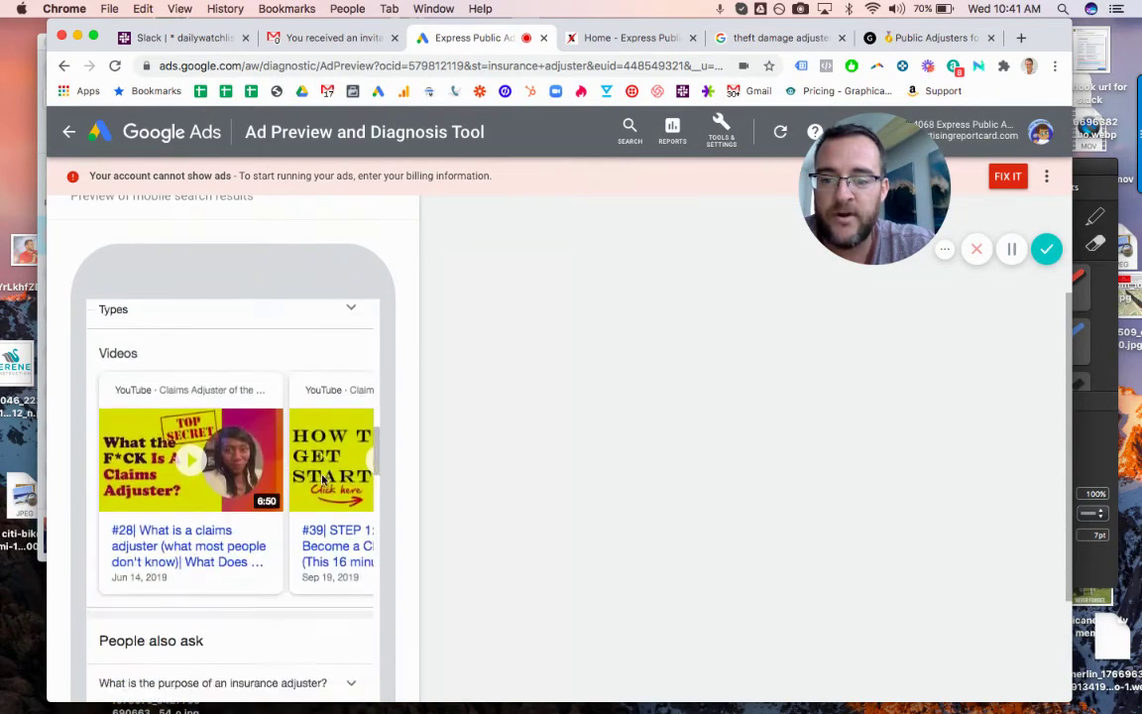
scroll(321, 479, down, 10)
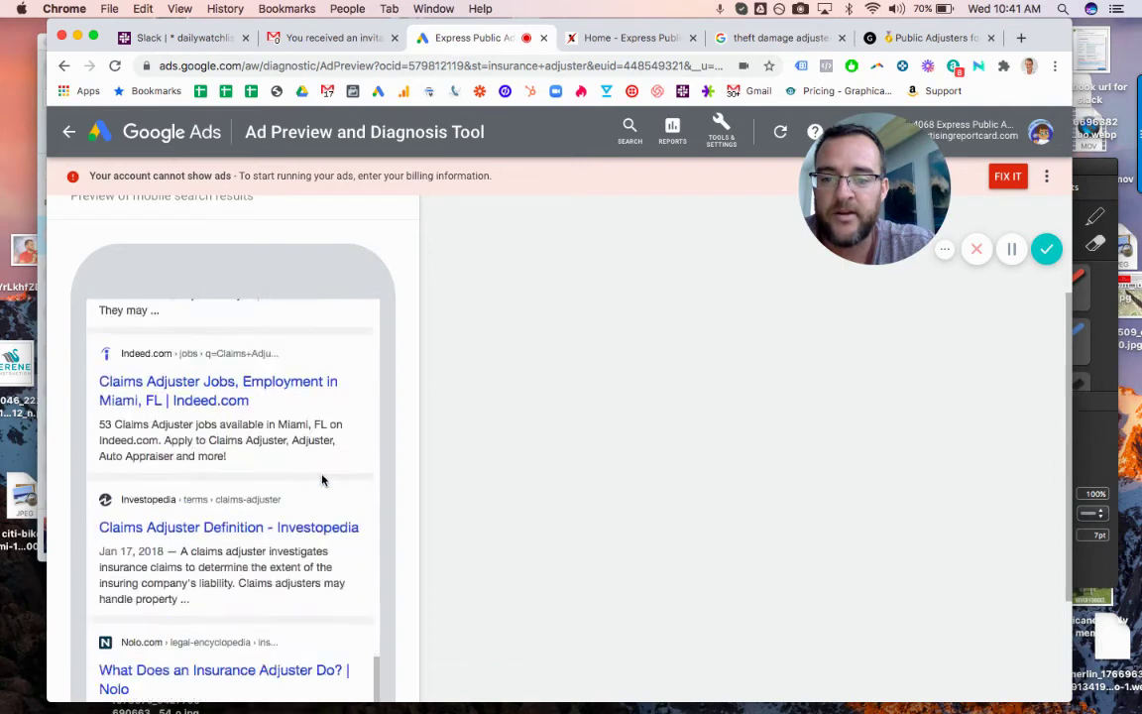
scroll(442, 411, up, 4)
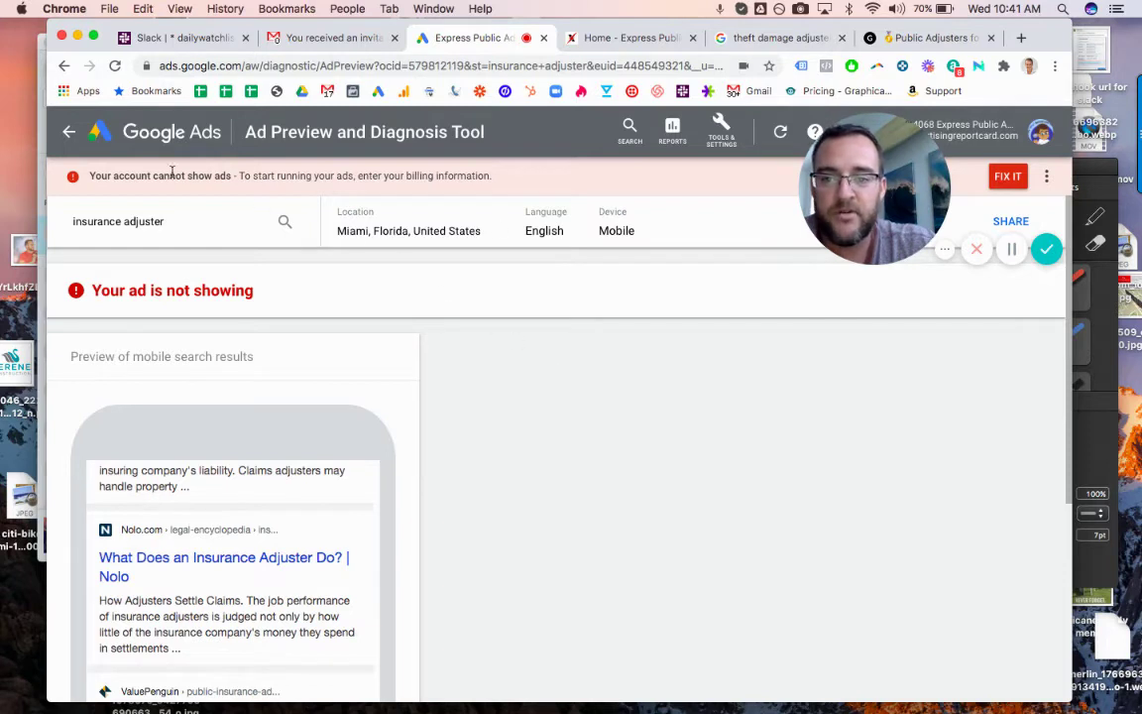
Leave the ad preview, go up to the Express Public Adjusting Search campaign and look through its ad groups
click(70, 132)
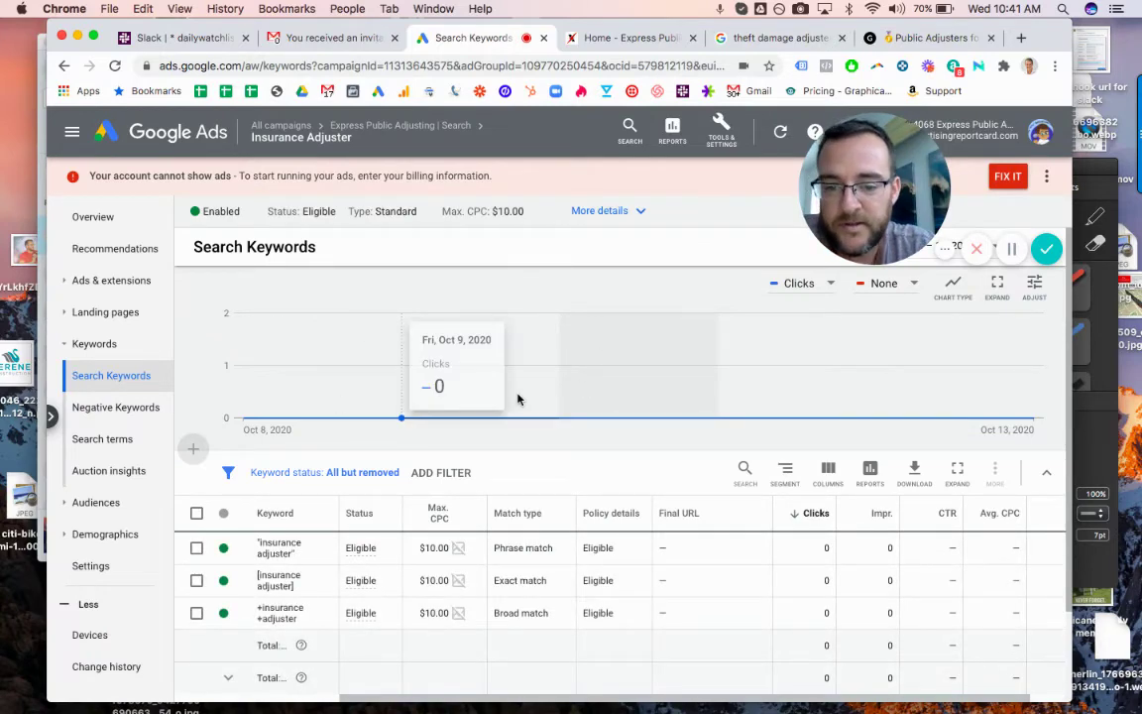
scroll(555, 382, down, 2)
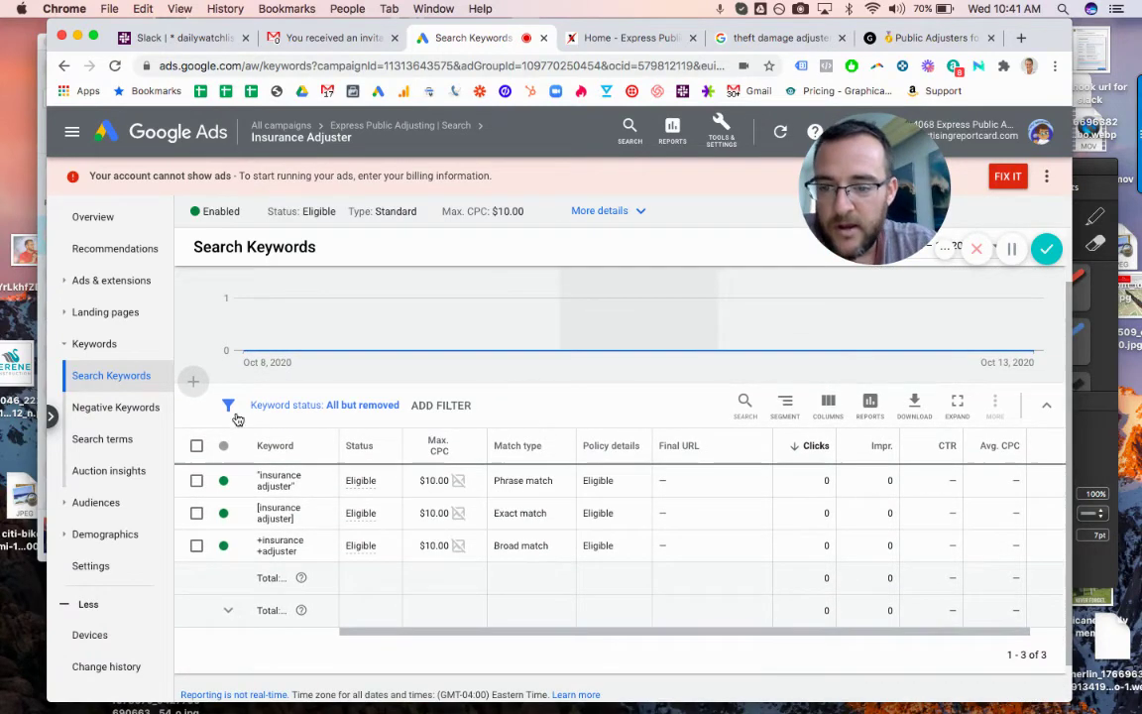
click(359, 126)
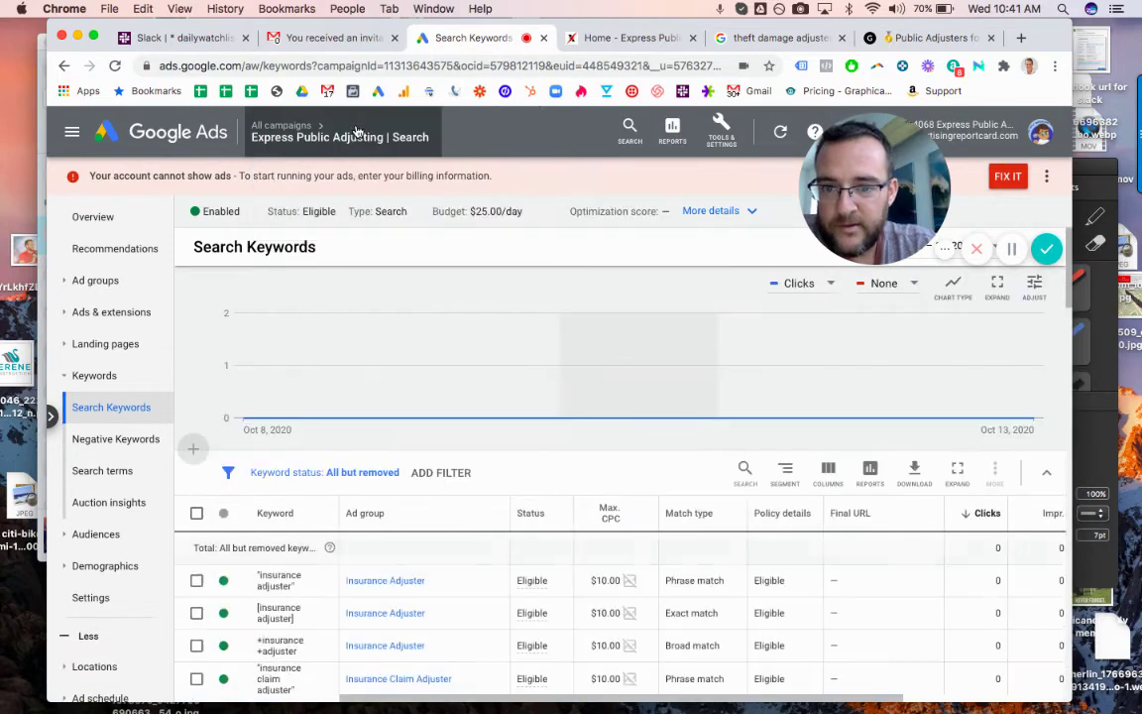
mouse_move(373, 175)
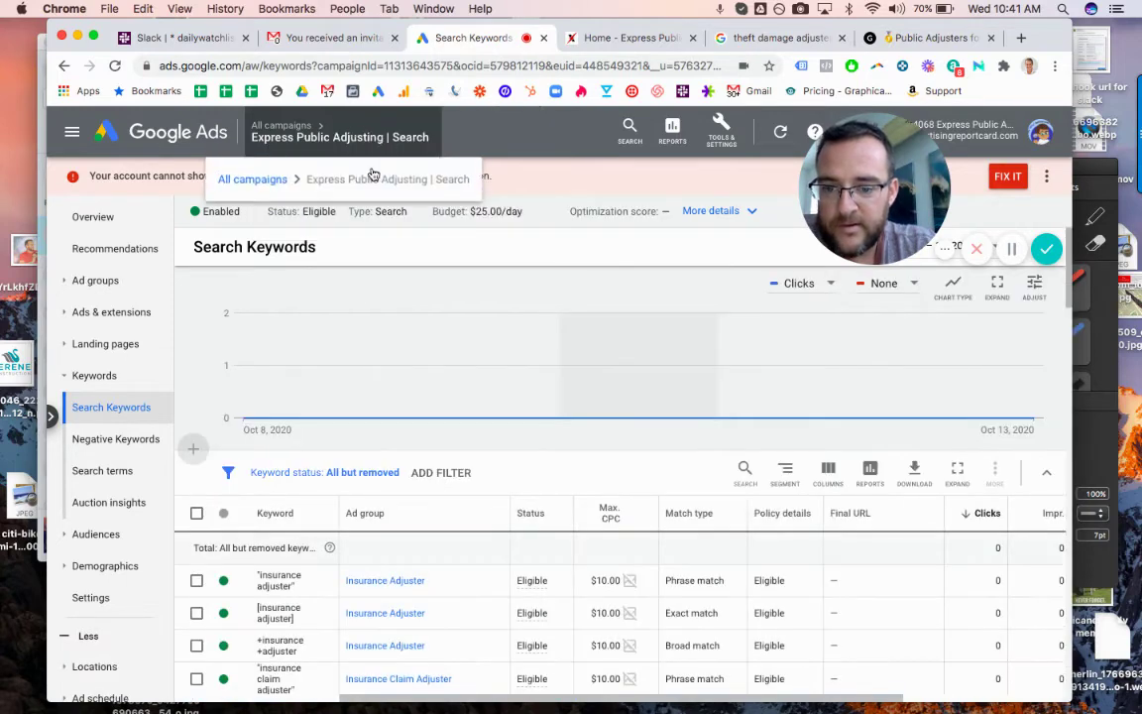
click(123, 292)
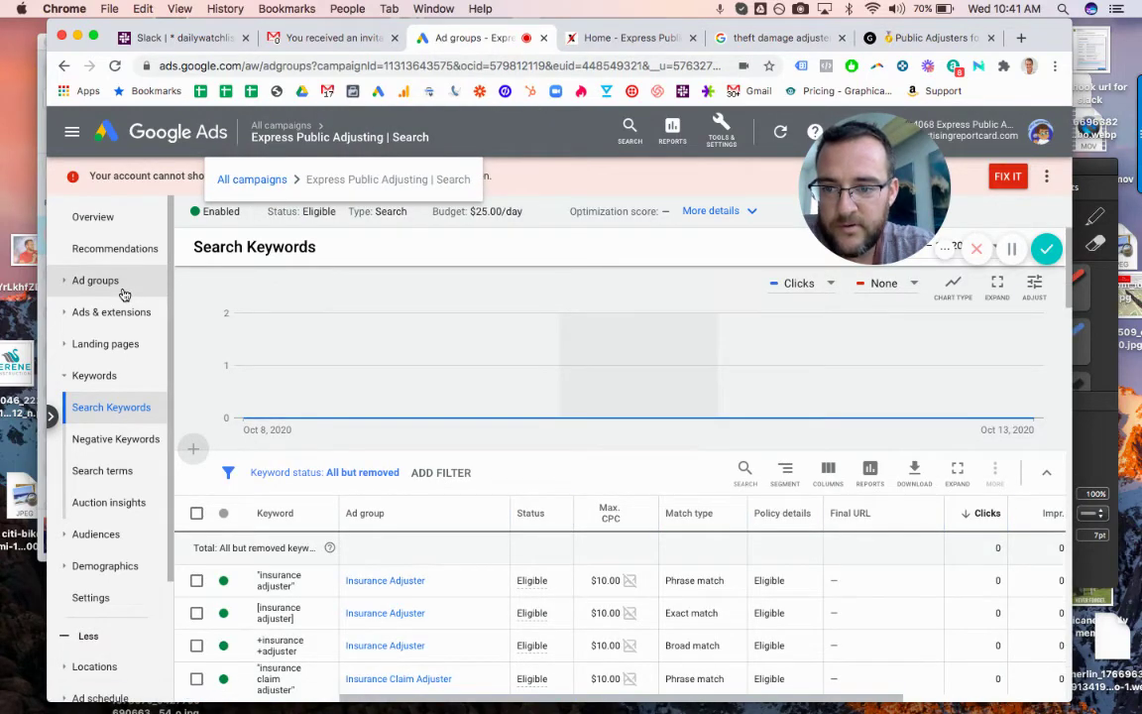
scroll(615, 486, down, 5)
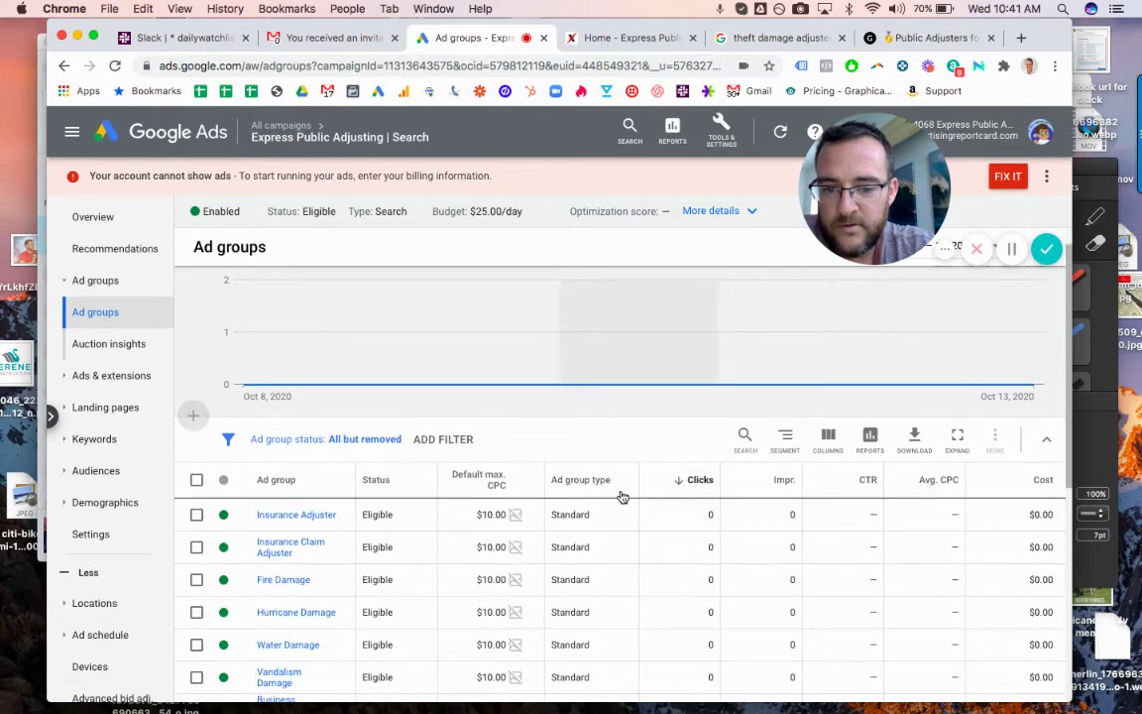
scroll(640, 534, down, 2)
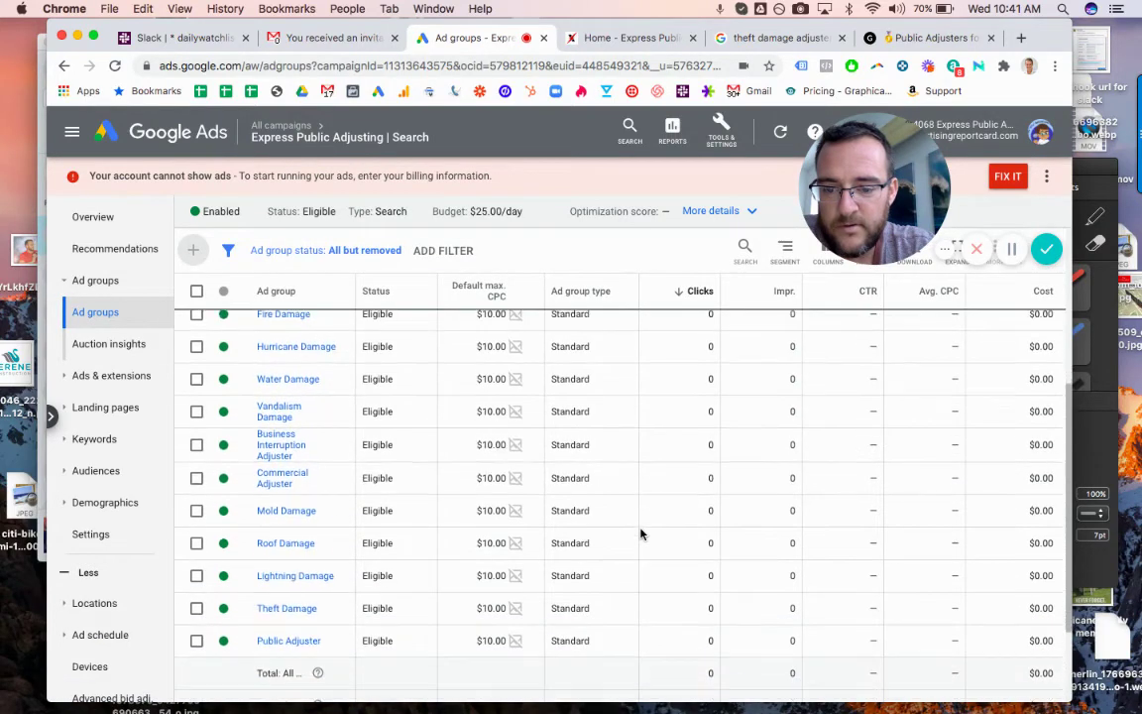
scroll(641, 534, up, 2)
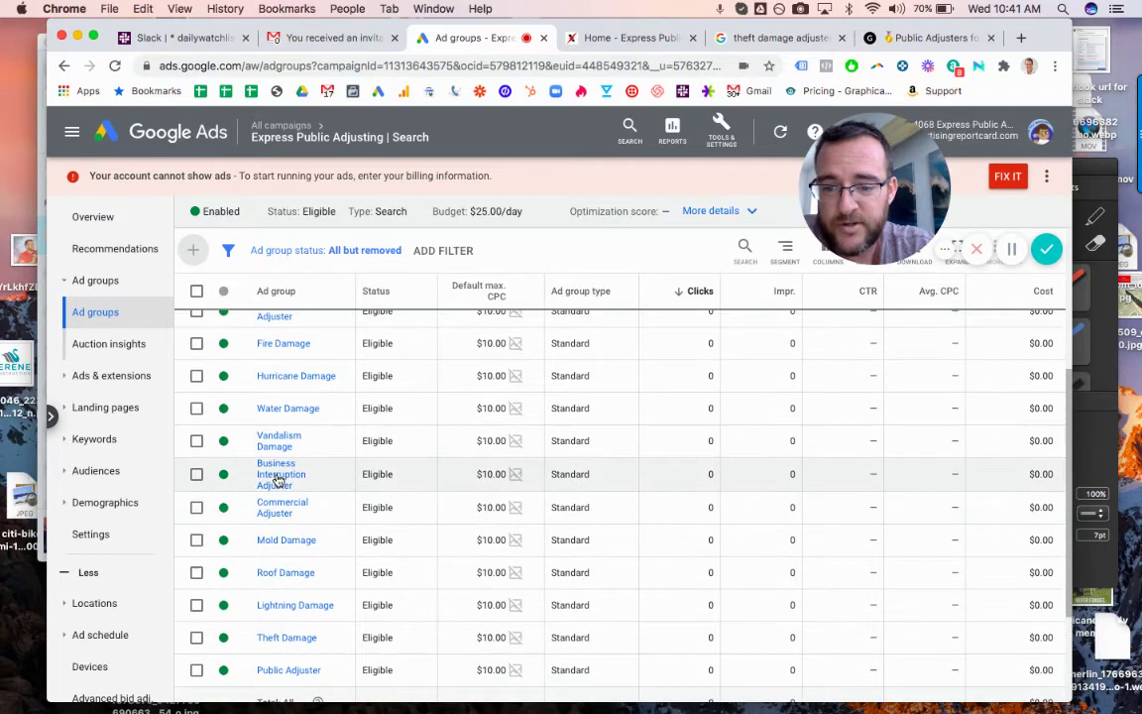
Check the keyword statuses in the Business Interruption Adjuster ad group and return to the campaign's ad groups list
click(278, 480)
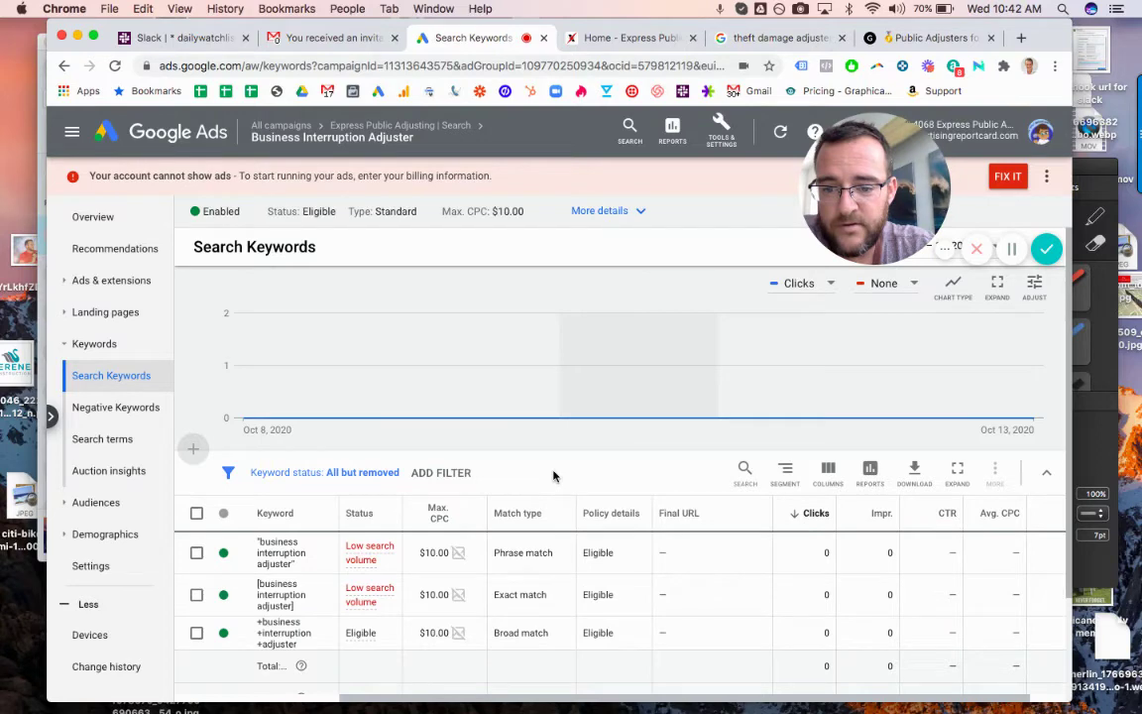
scroll(553, 476, left, 5)
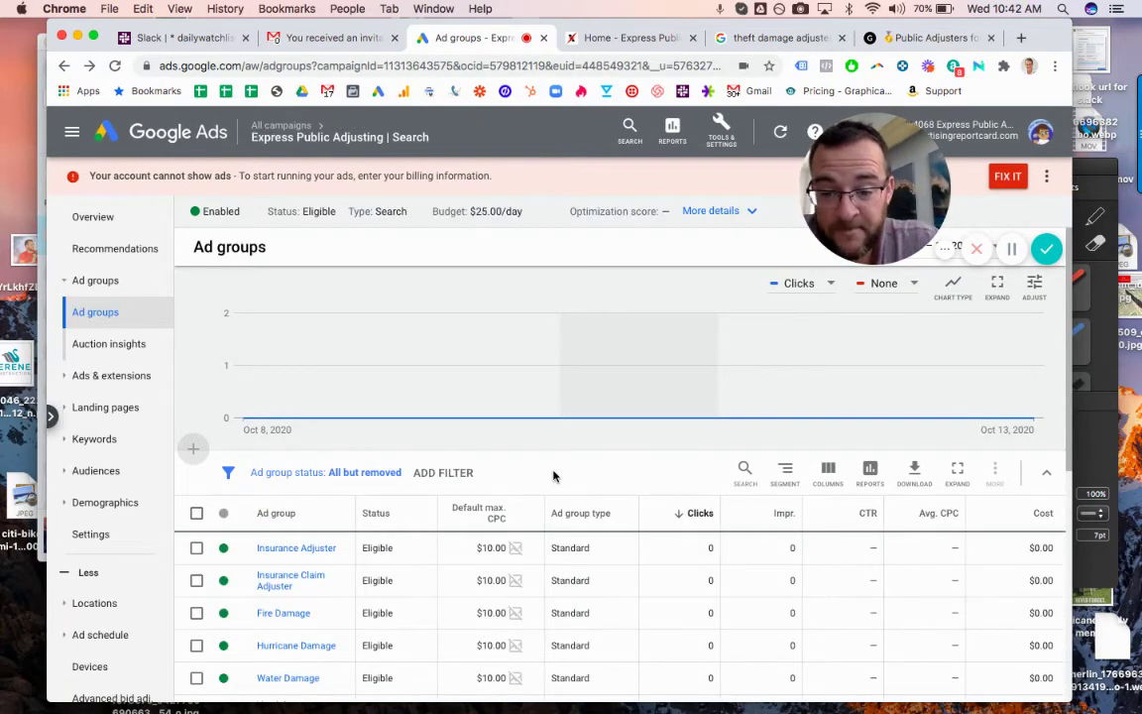
scroll(553, 475, down, 4)
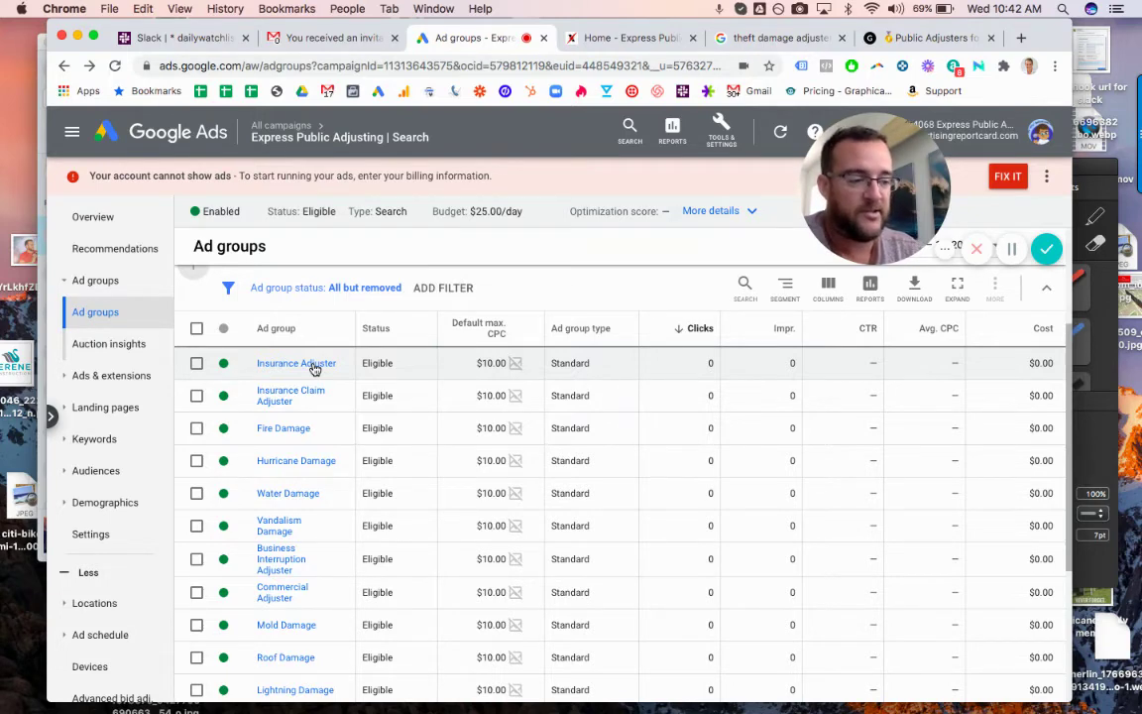
Open Keyword Planner from the planning tools and start a search volume and forecasts request
click(725, 144)
click(681, 326)
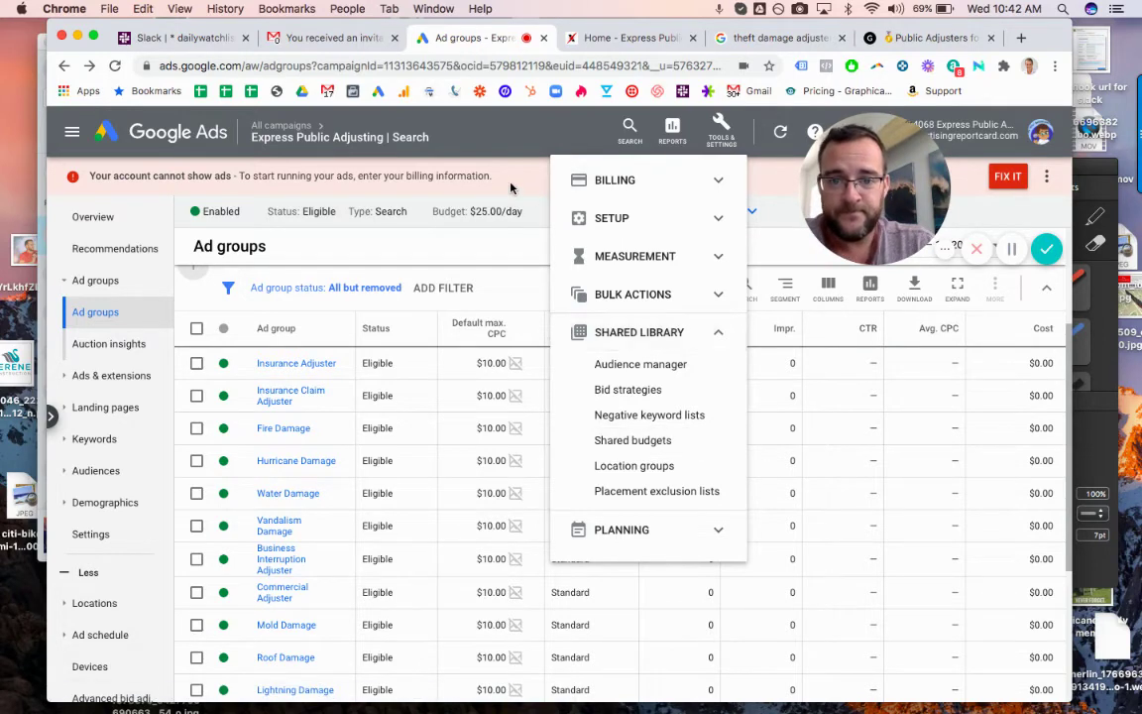
click(723, 136)
click(729, 145)
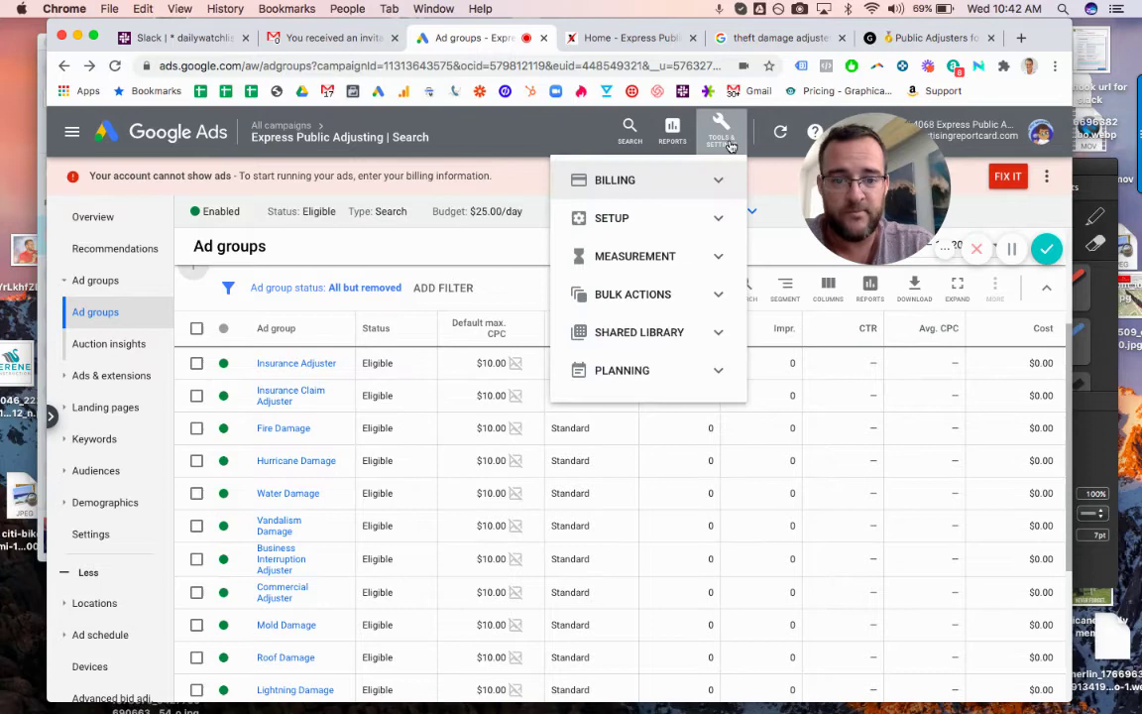
click(648, 372)
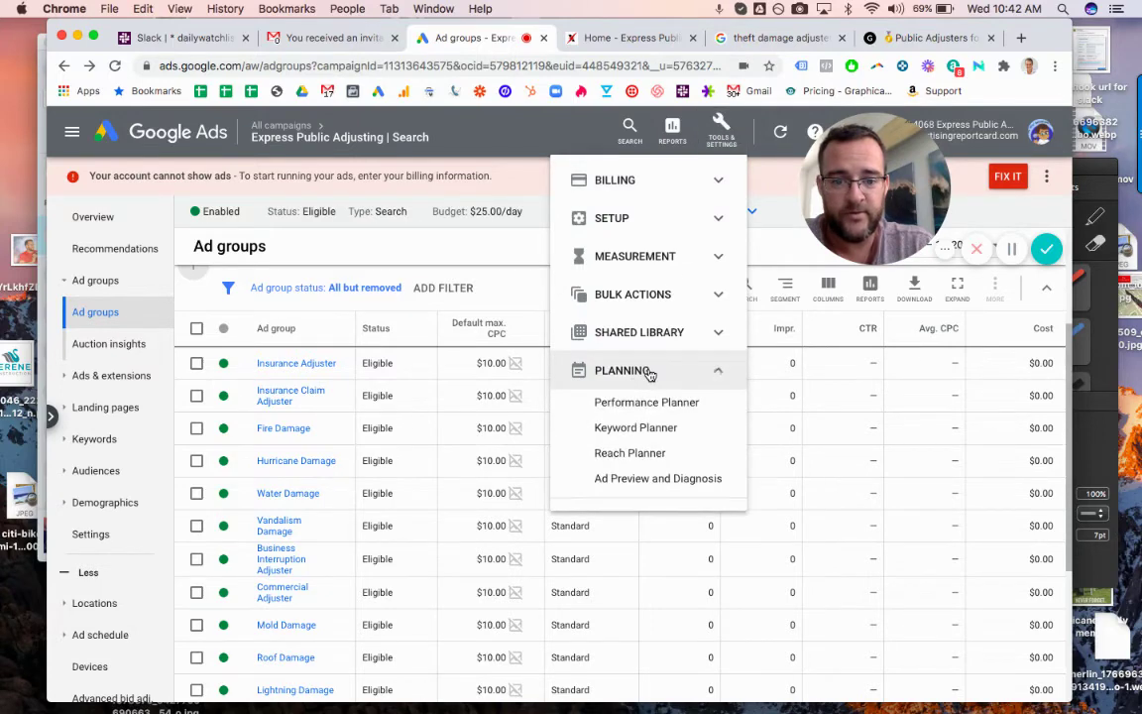
click(645, 432)
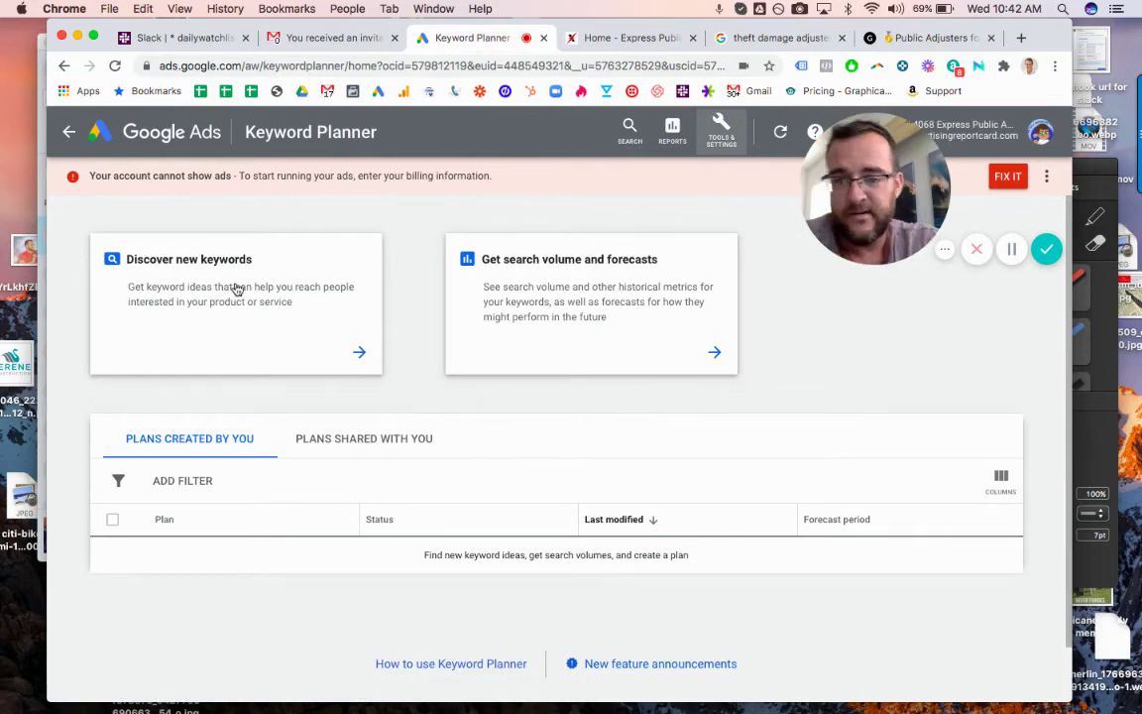
click(592, 293)
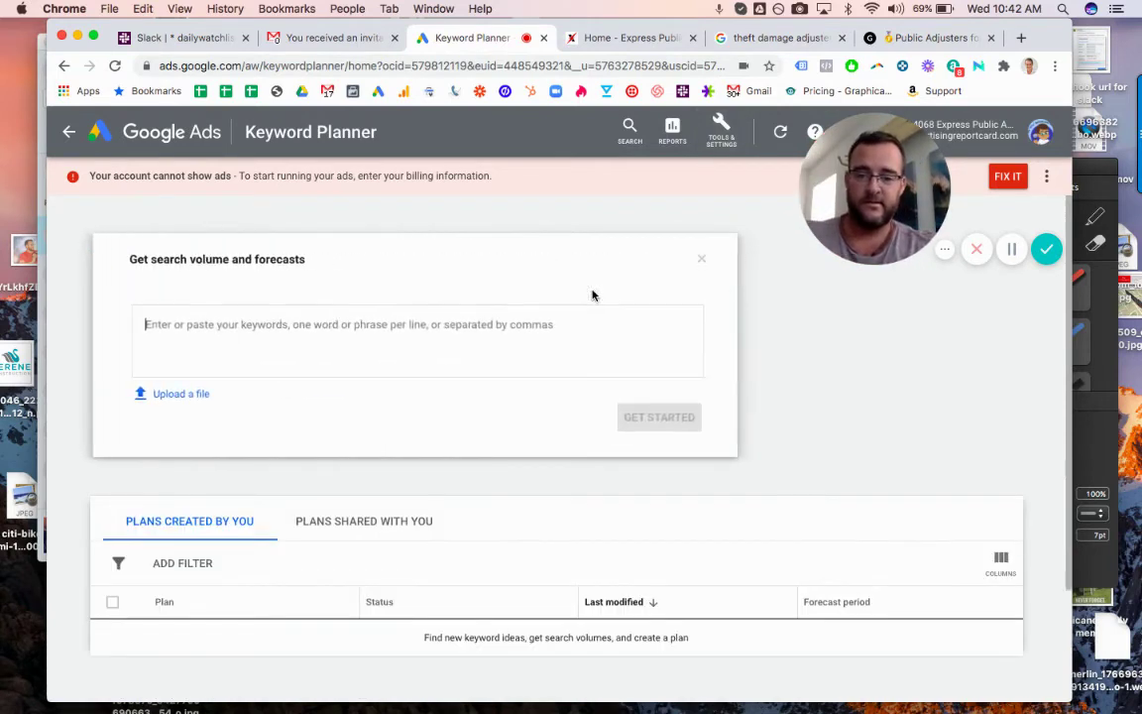
Enter "insurance adjuster" and "insurance claim adjuster" as comma-separated keywords for the forecast
text(insurance adjuster)
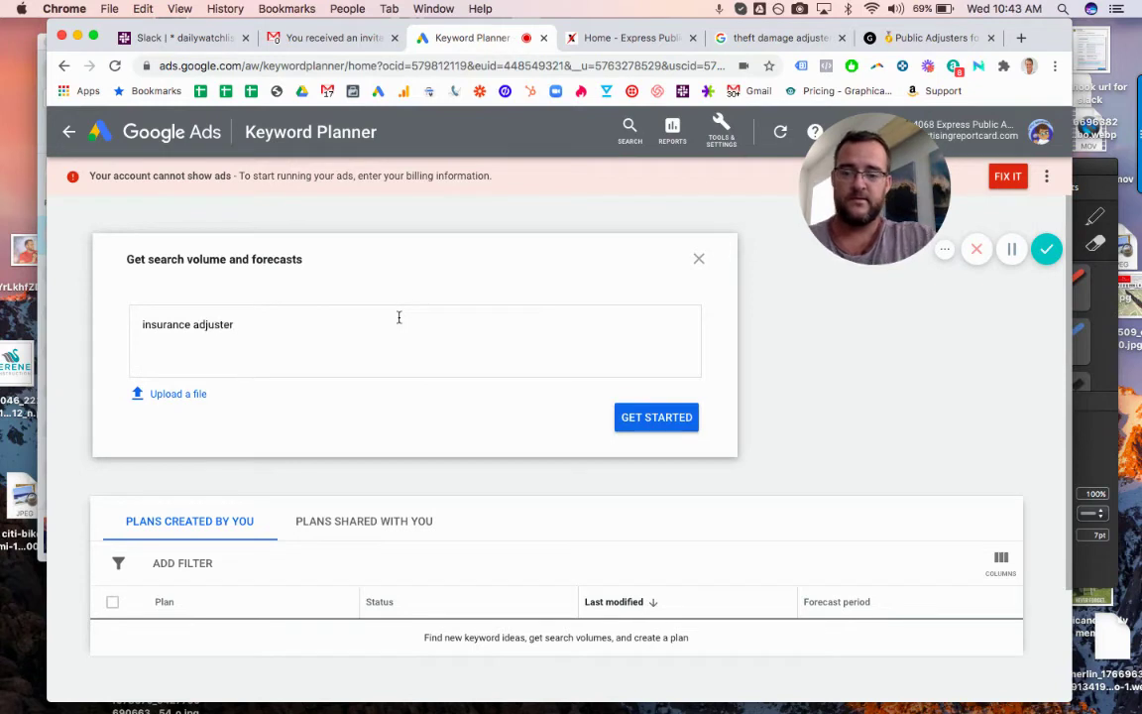
key(super+a)
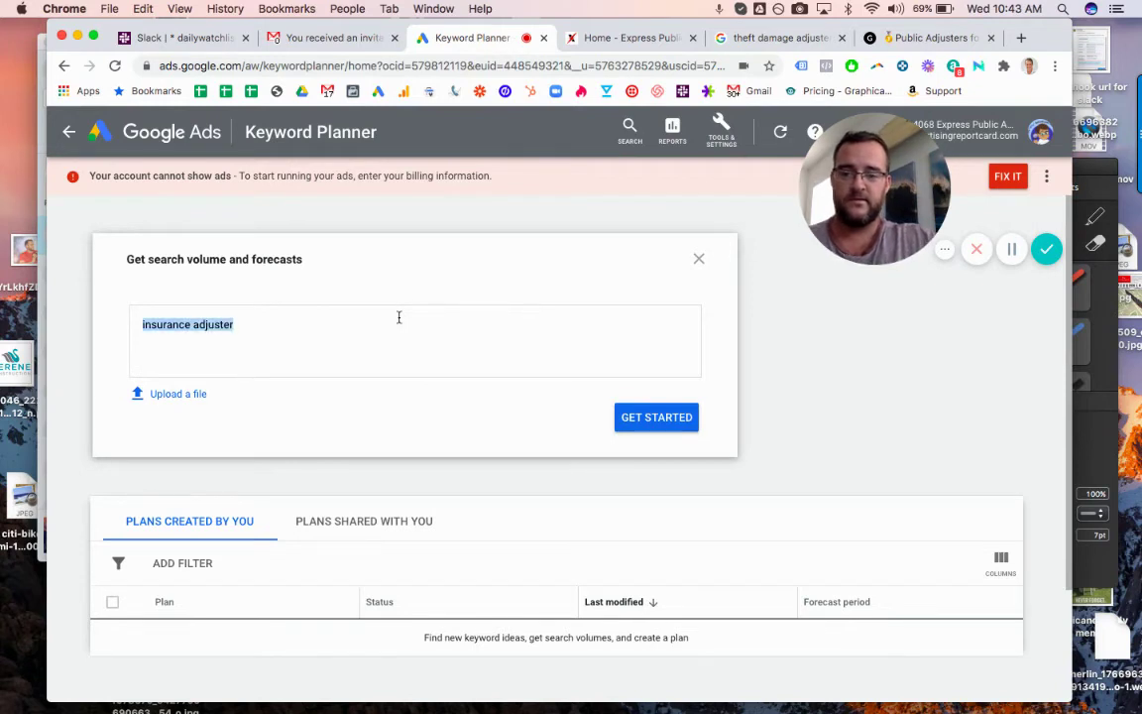
key(super+c)
click(399, 317)
text(,)
key(super+v)
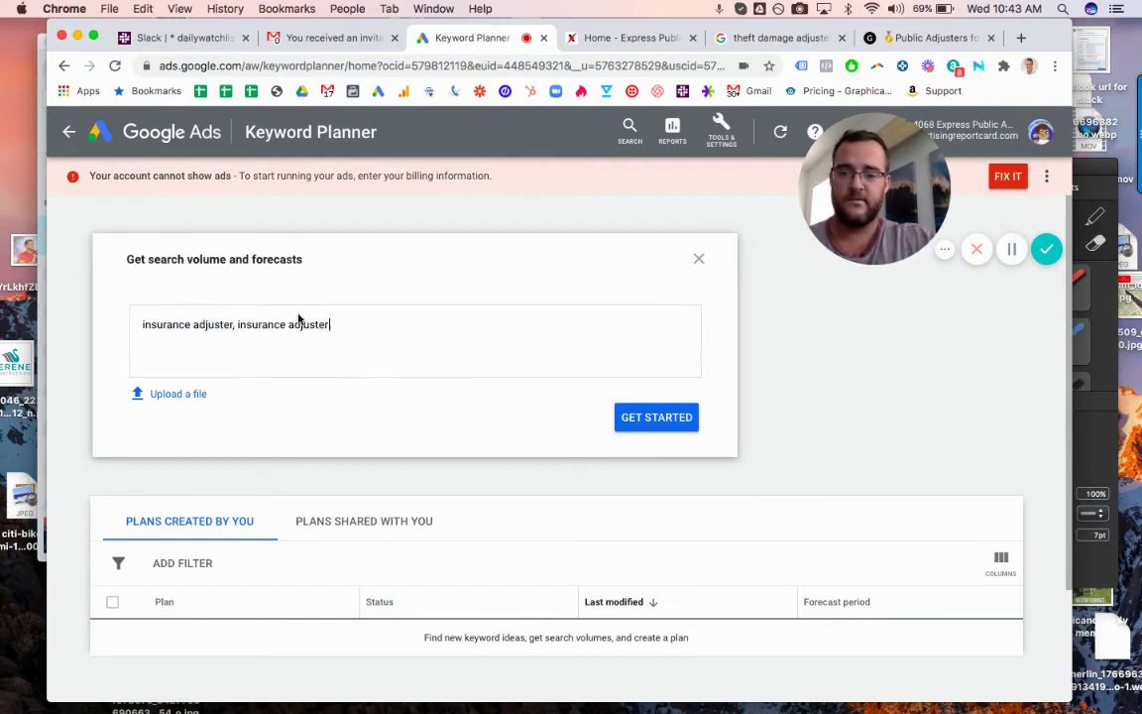
click(287, 325)
text(claim)
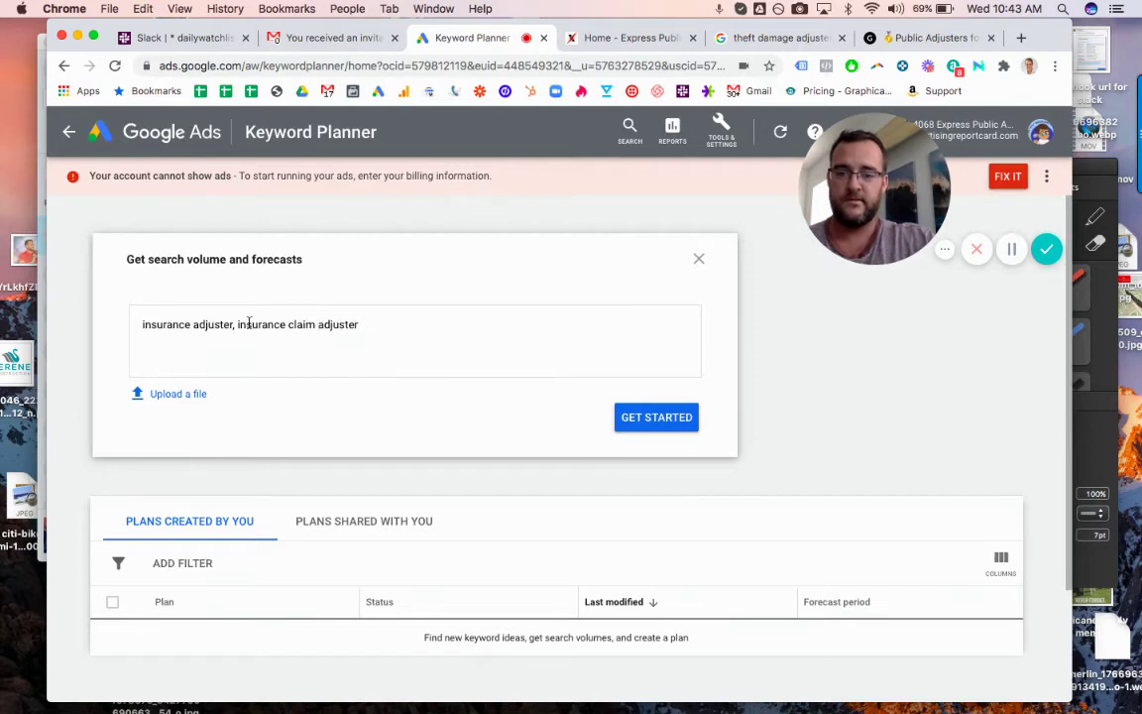
Add "fire damage adjuster" as the third forecast keyword, reusing a copy of the insurance claim adjuster phrase
drag(238, 324, 359, 324)
key(super+c)
click(404, 320)
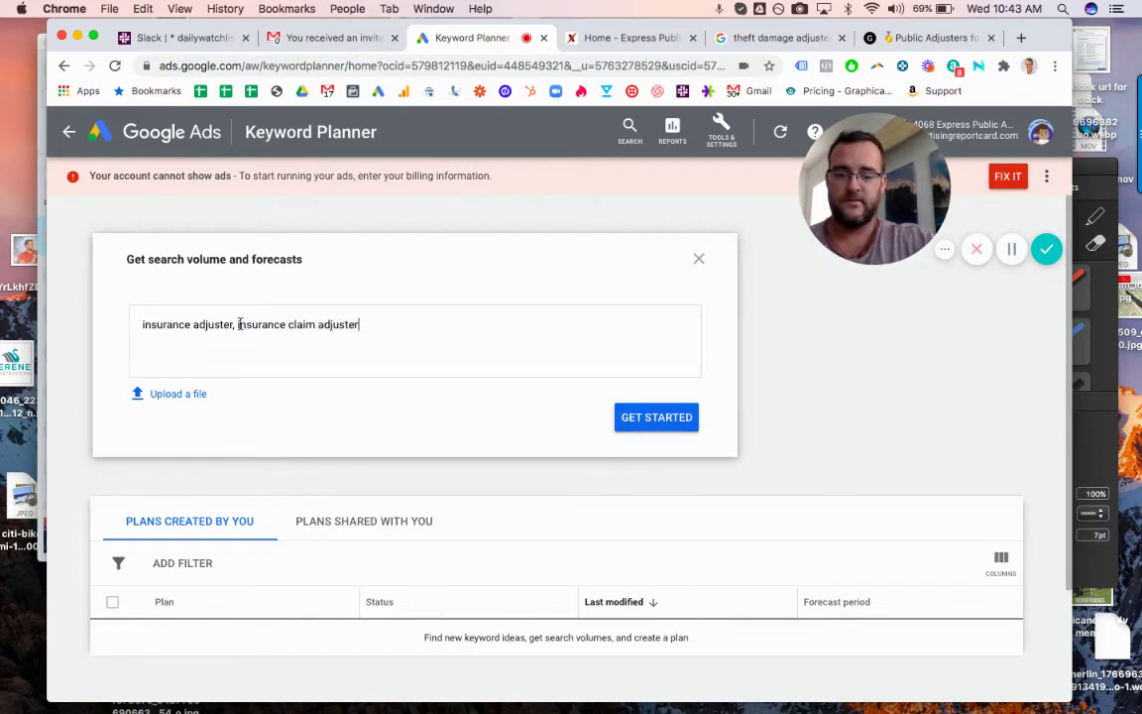
text(,)
key(super+v)
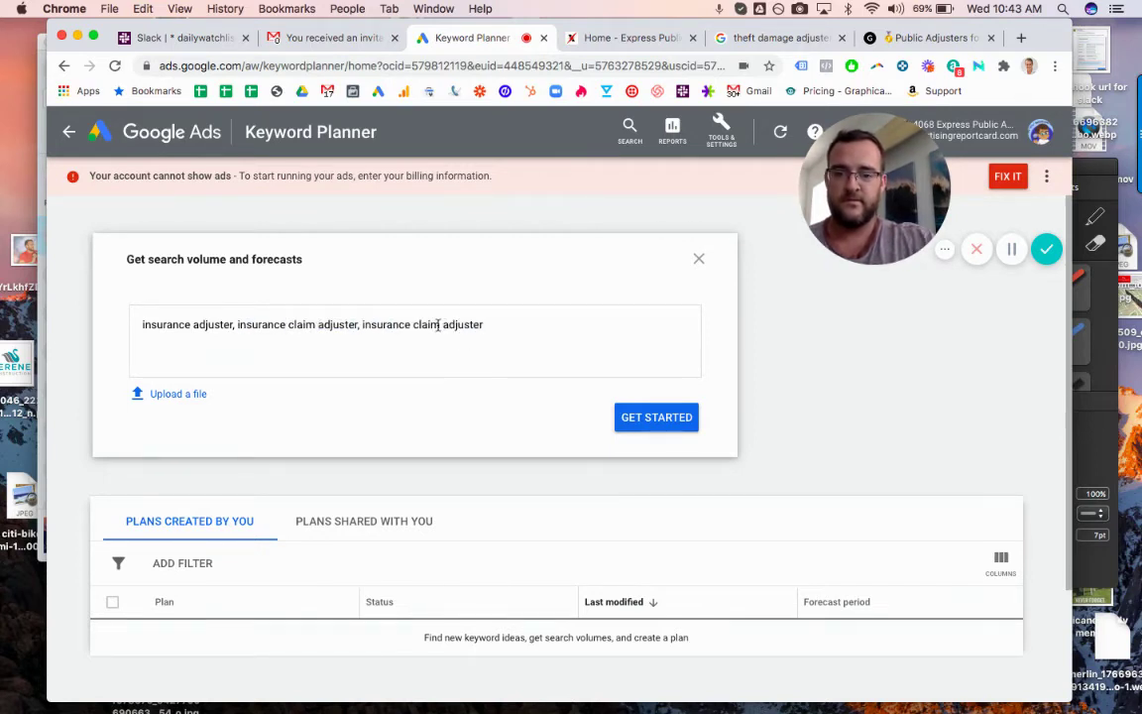
click(362, 325)
key(alt+Delete)
key(alt+Delete)
text(fir)
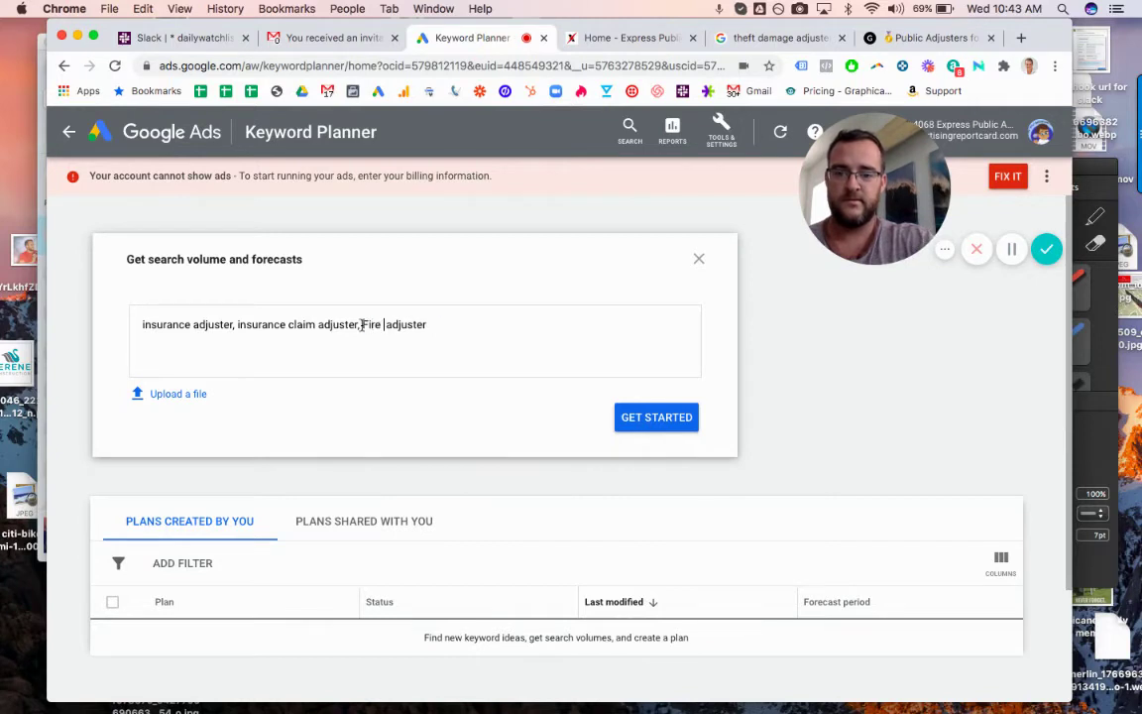
text(e damage adjuster)
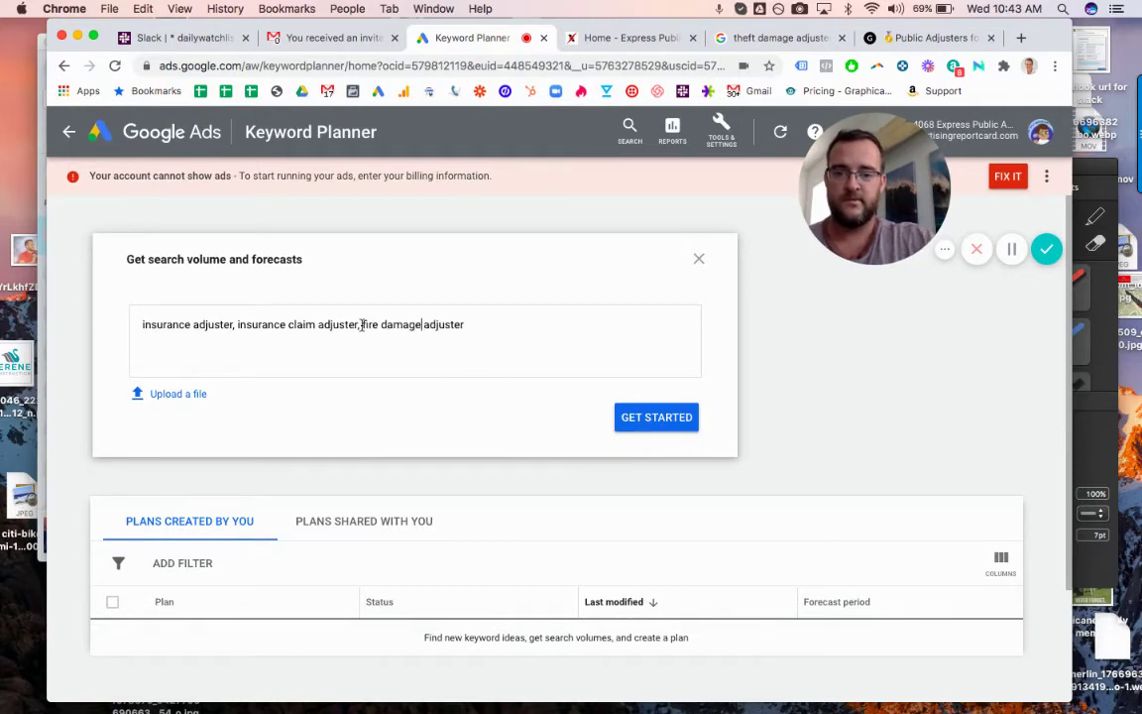
Add "fire insurance claim" as the fourth keyword and generate the search volume forecast for the list
text(,)
key(super+v)
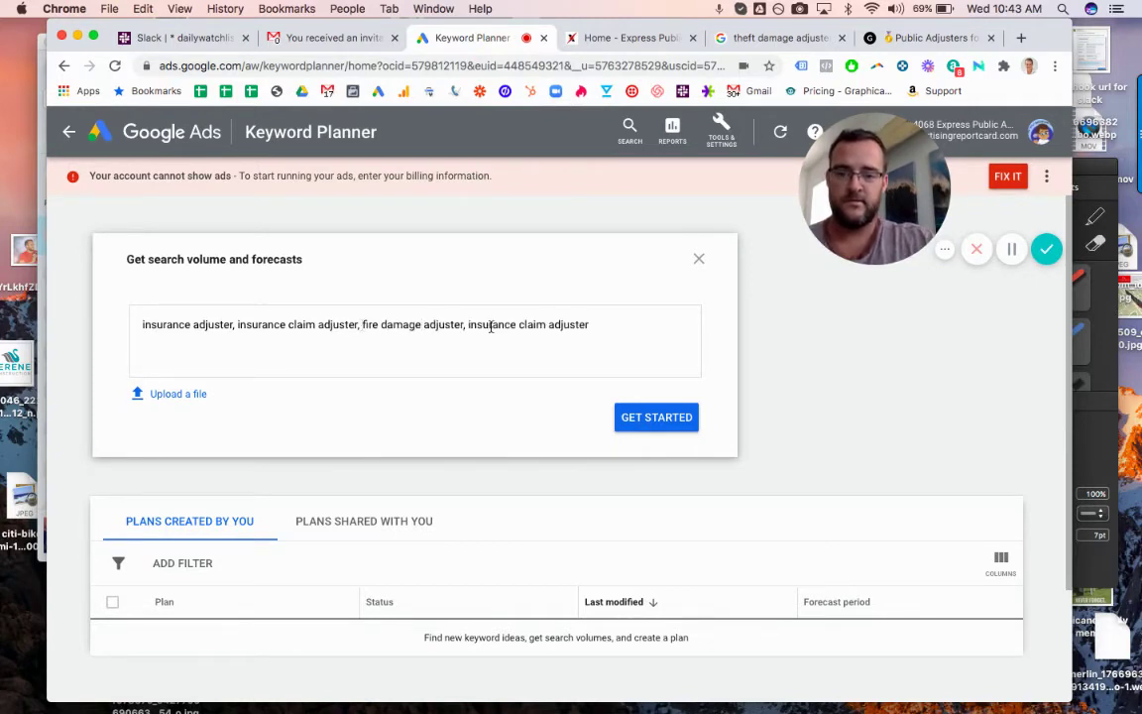
double_click(490, 325)
text(fire)
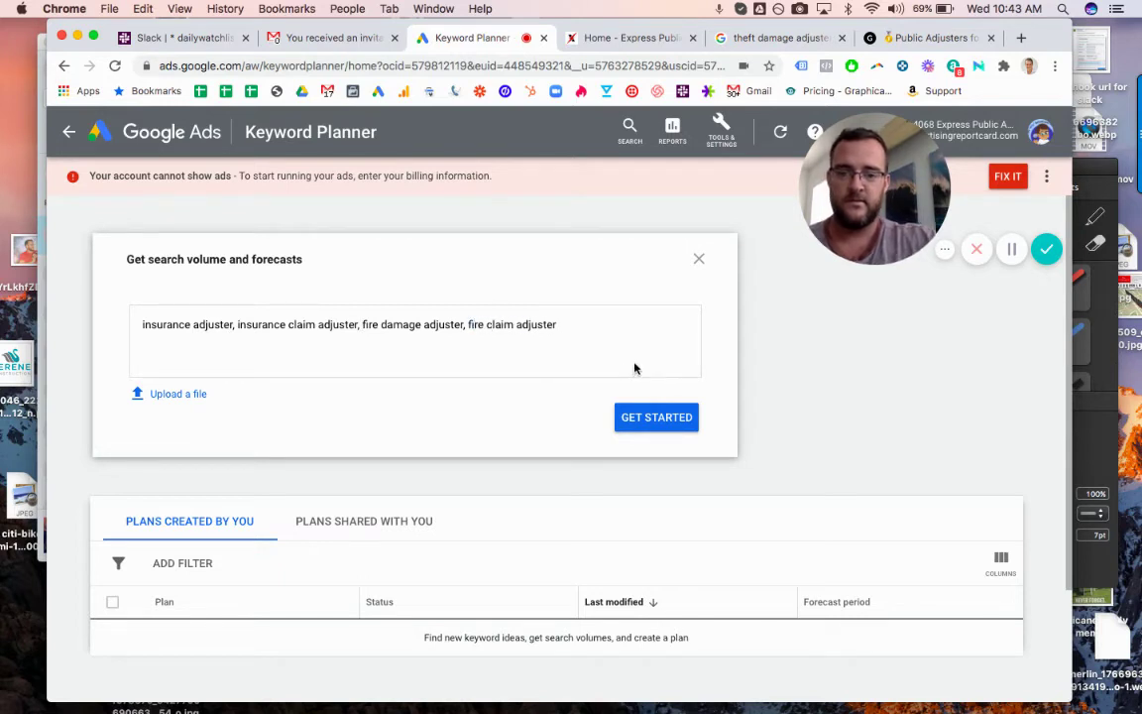
text( insurance)
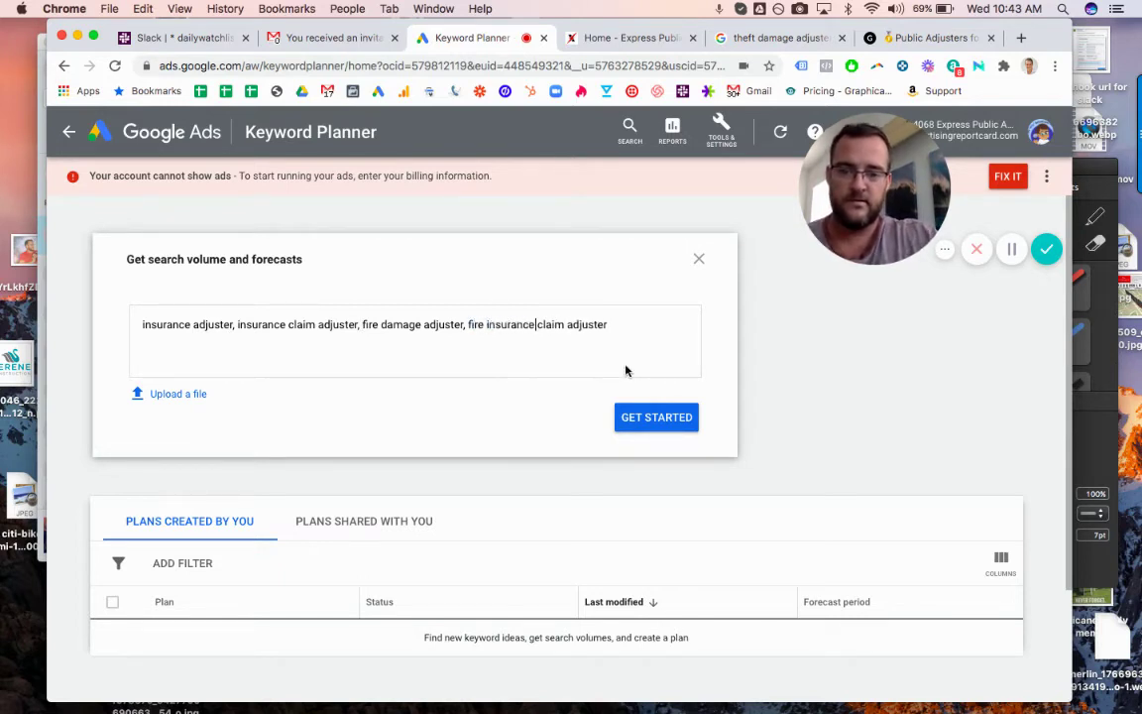
key(shift+End)
key(BackSpace)
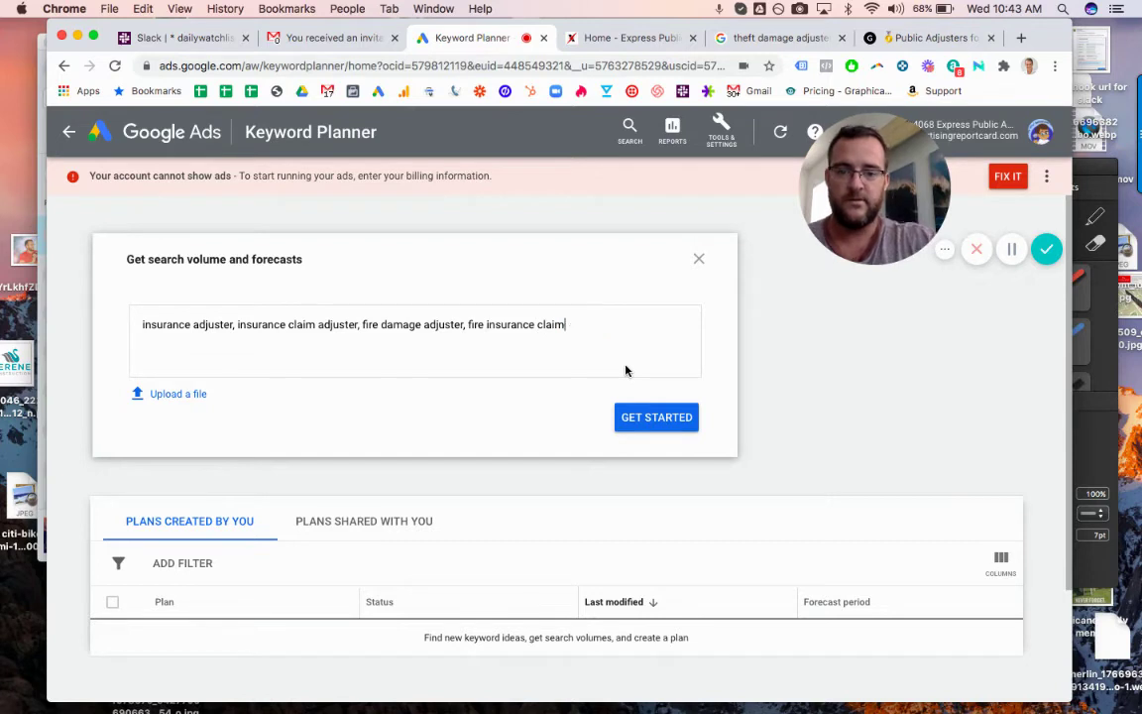
click(656, 417)
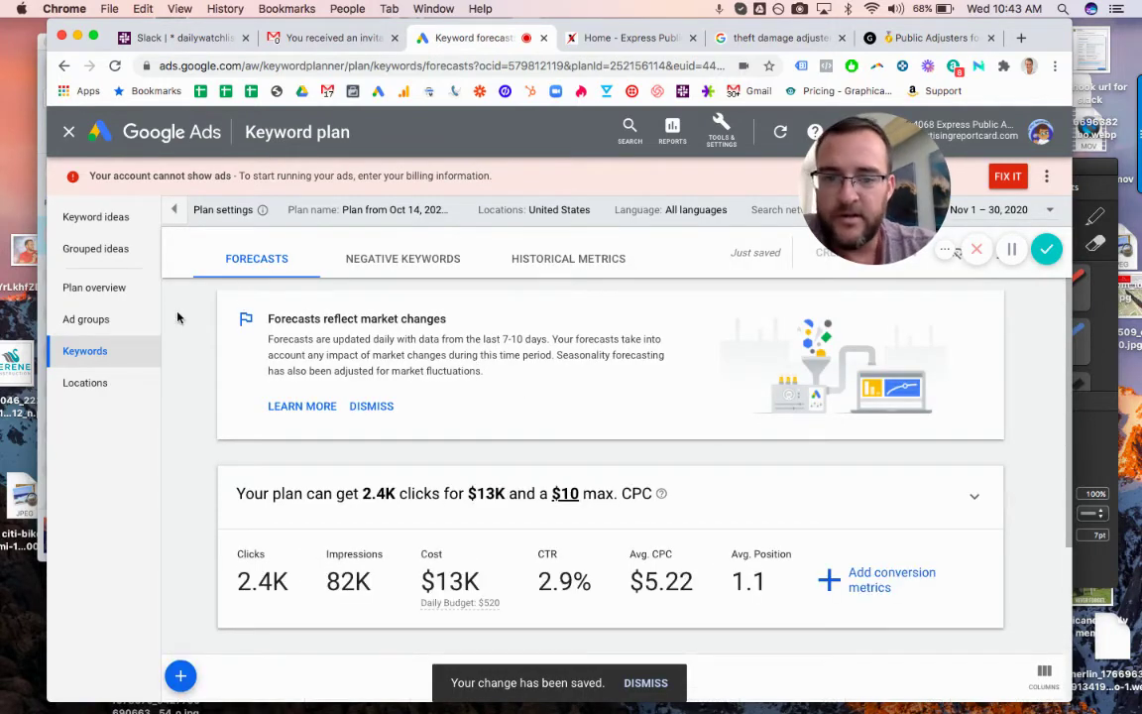
Open the plan's location forecasts and dismiss the notice about forecasts reflecting market changes
click(126, 384)
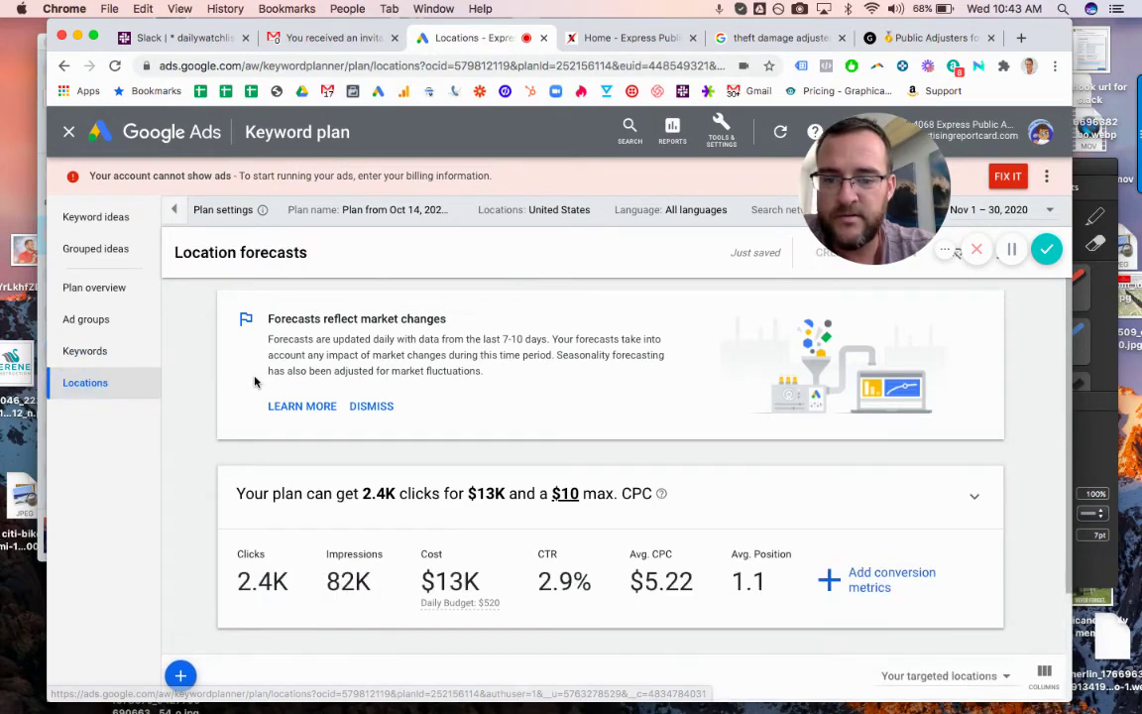
scroll(212, 380, down, 2)
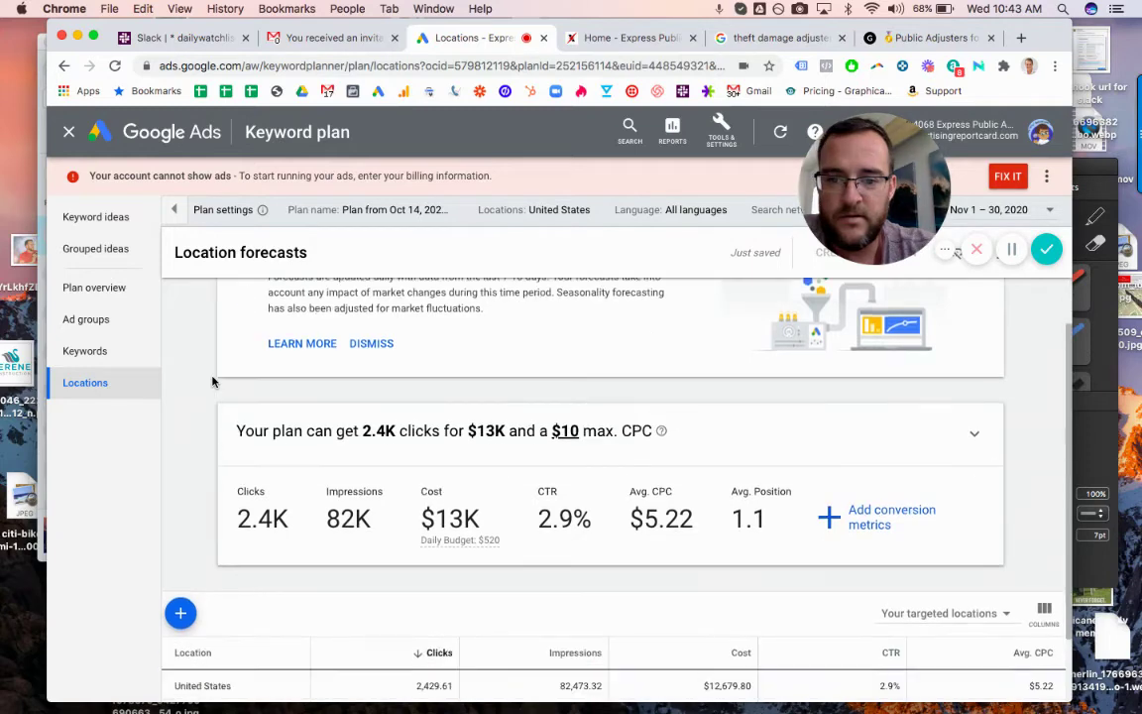
click(366, 348)
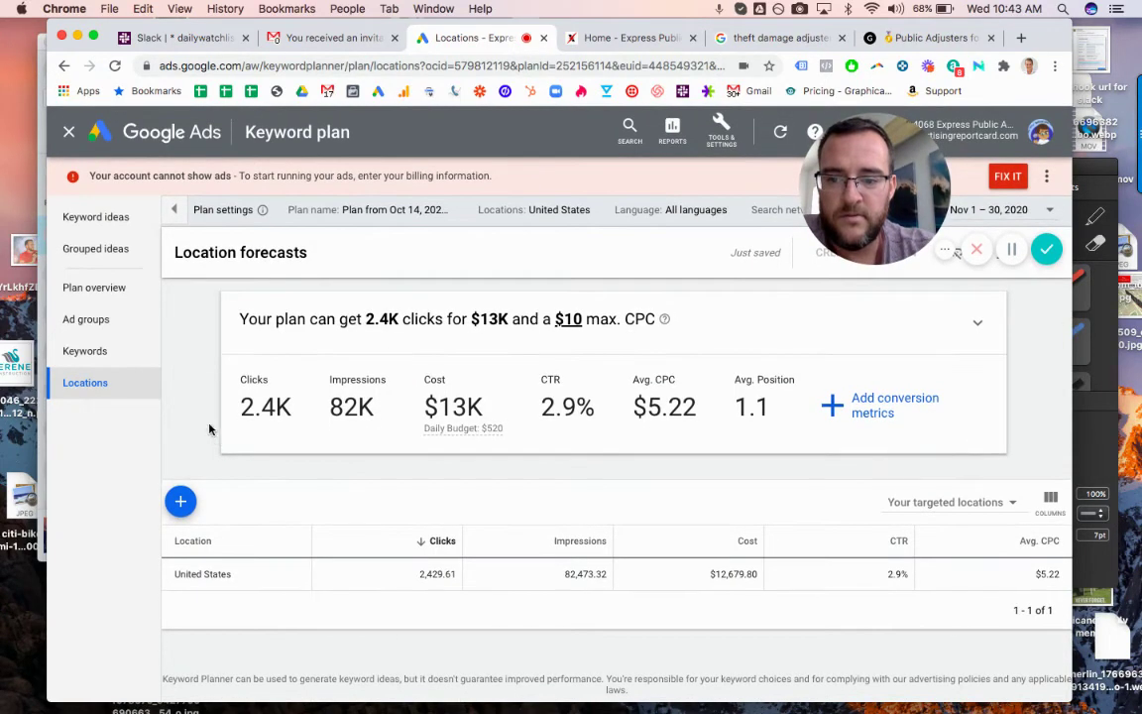
Review the plan overview, examining the keyword costs, yearly forecast, device breakdown and top states
click(94, 294)
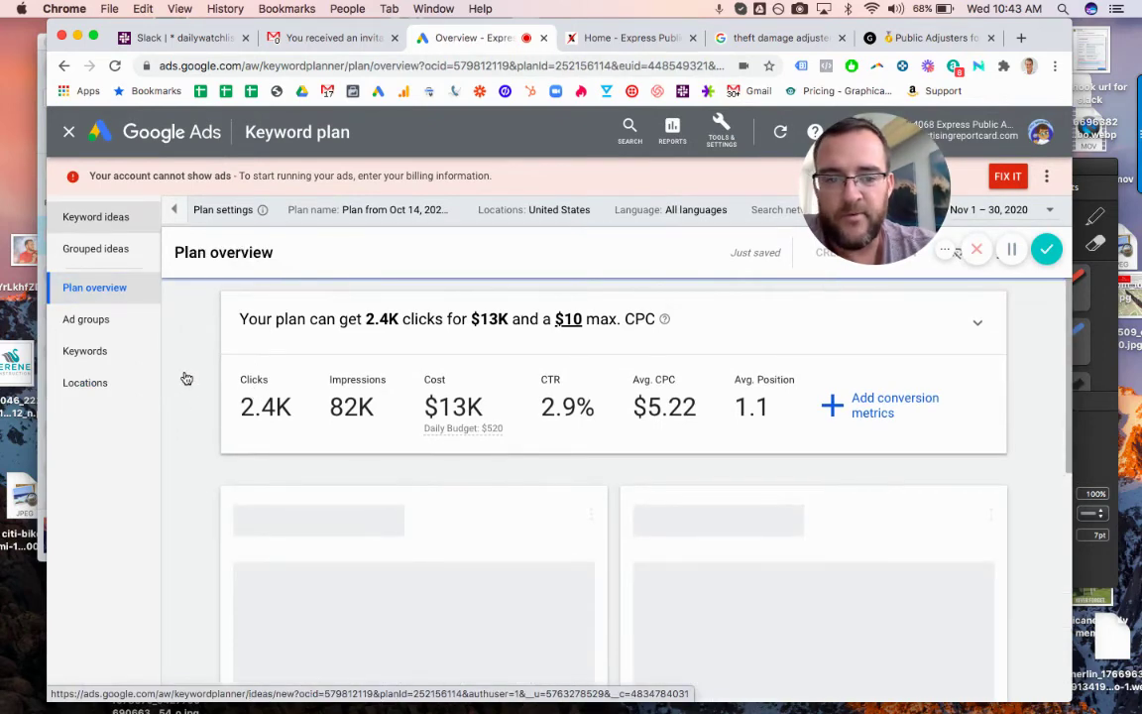
scroll(194, 346, down, 2)
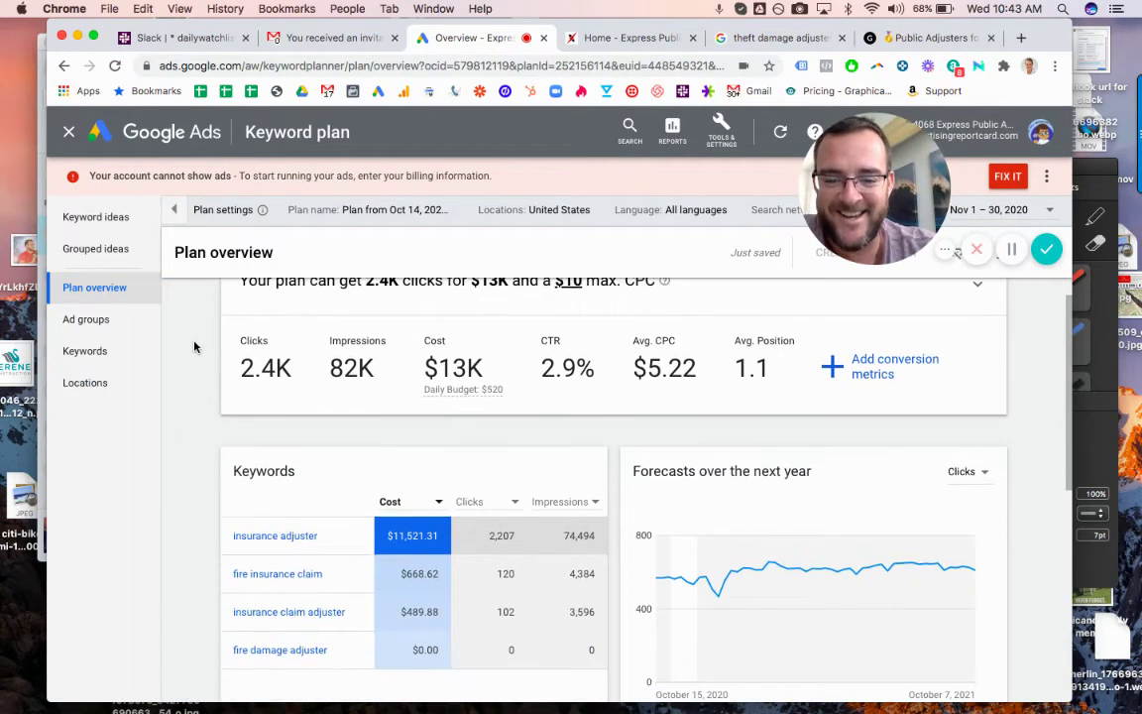
scroll(194, 346, down, 3)
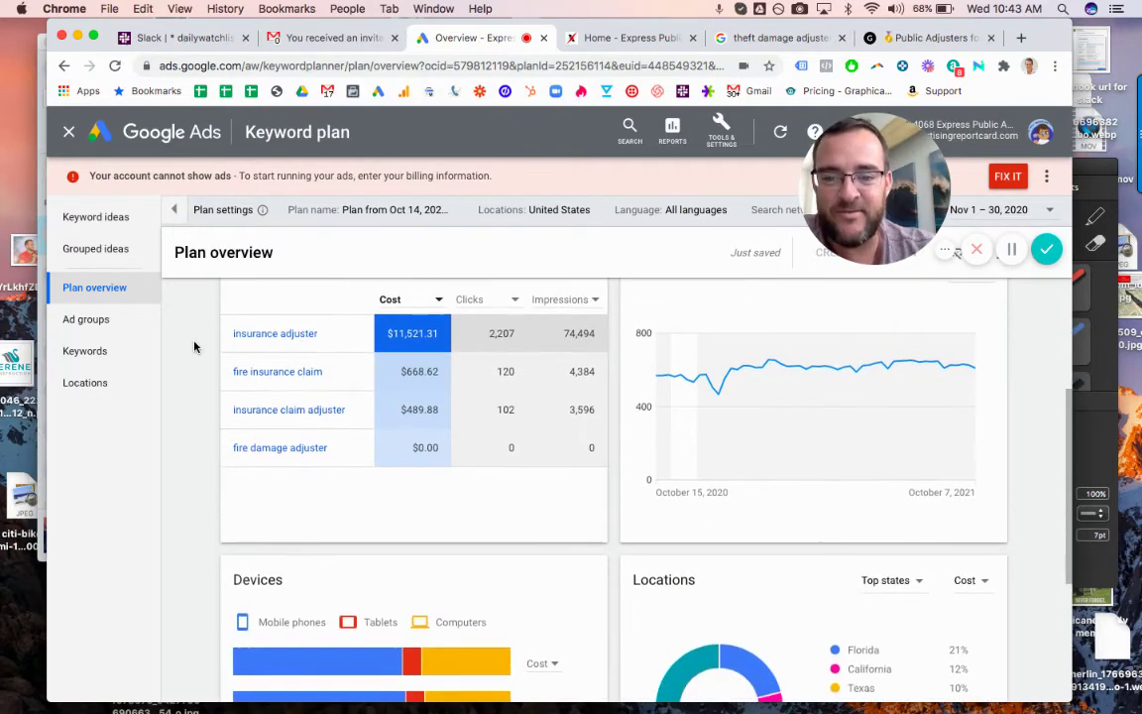
scroll(194, 346, up, 1)
scroll(195, 346, down, 6)
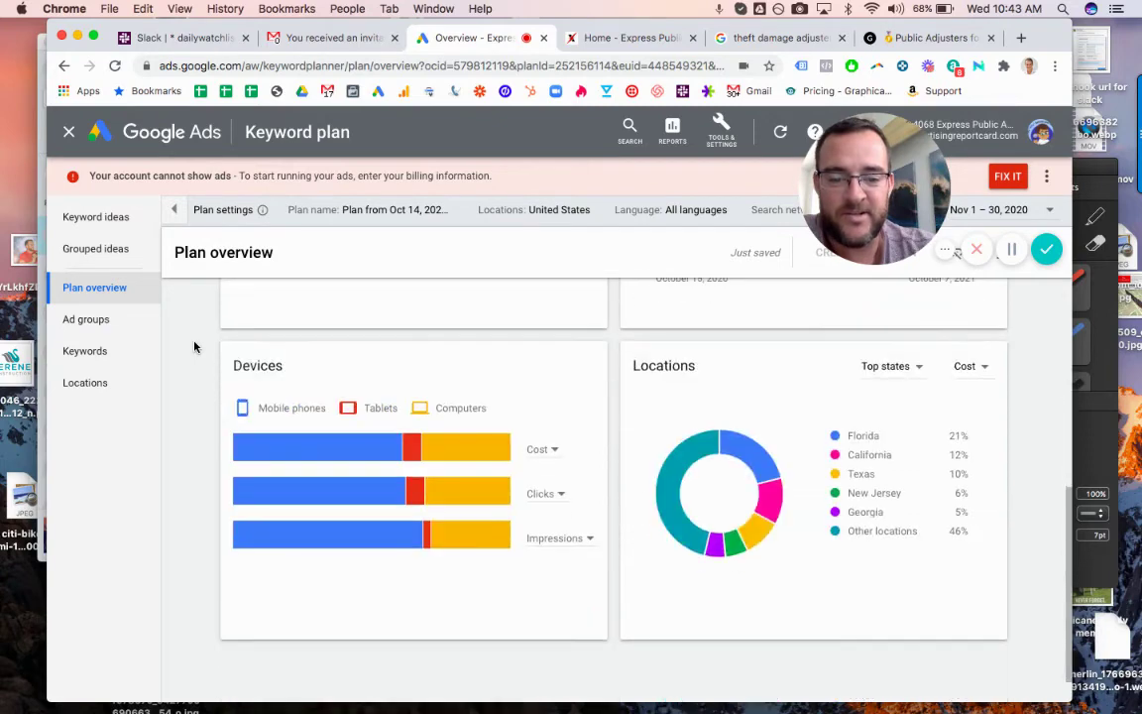
scroll(194, 346, up, 10)
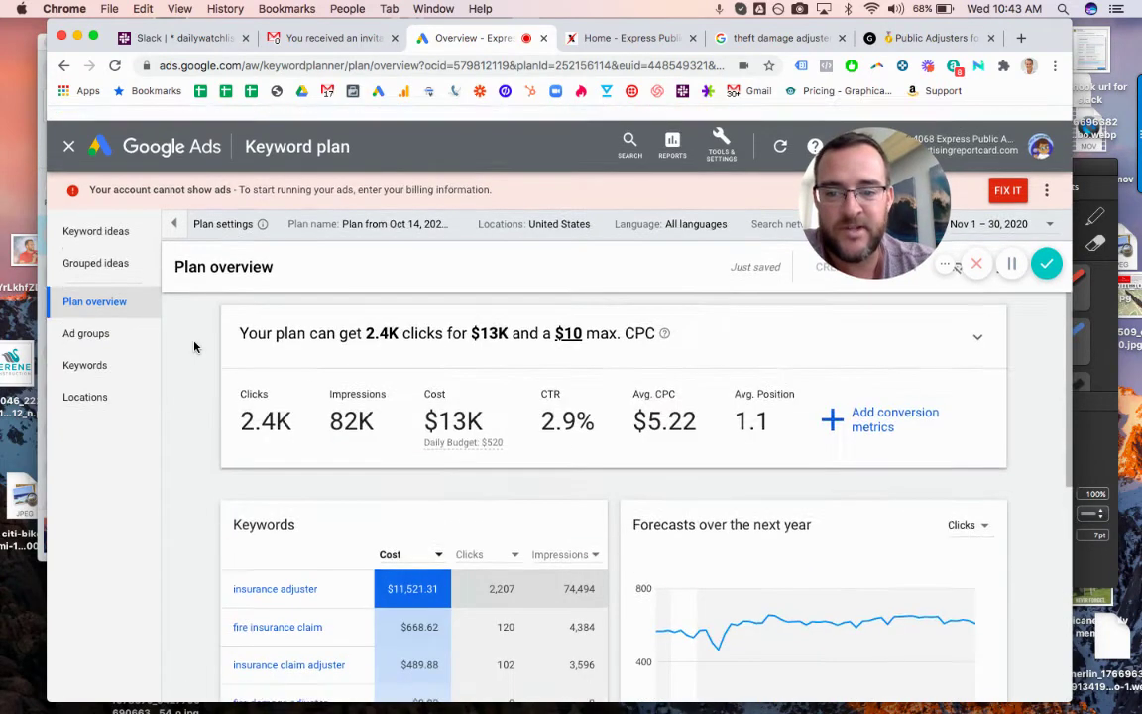
scroll(194, 346, down, 3)
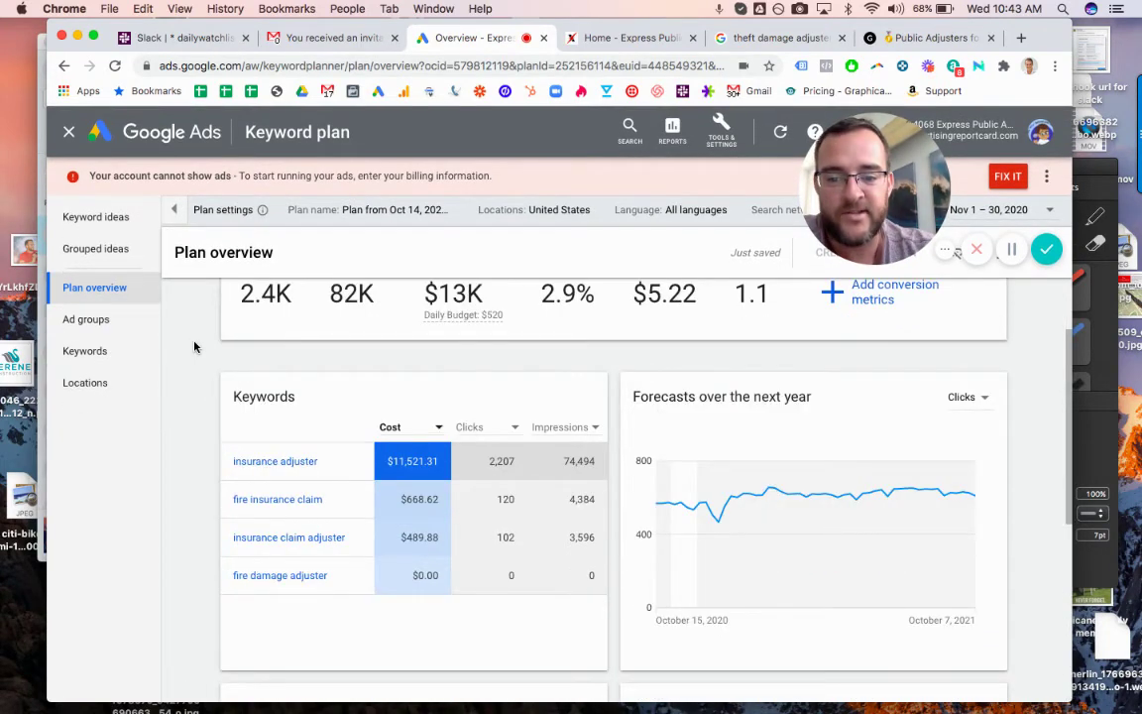
scroll(195, 346, down, 8)
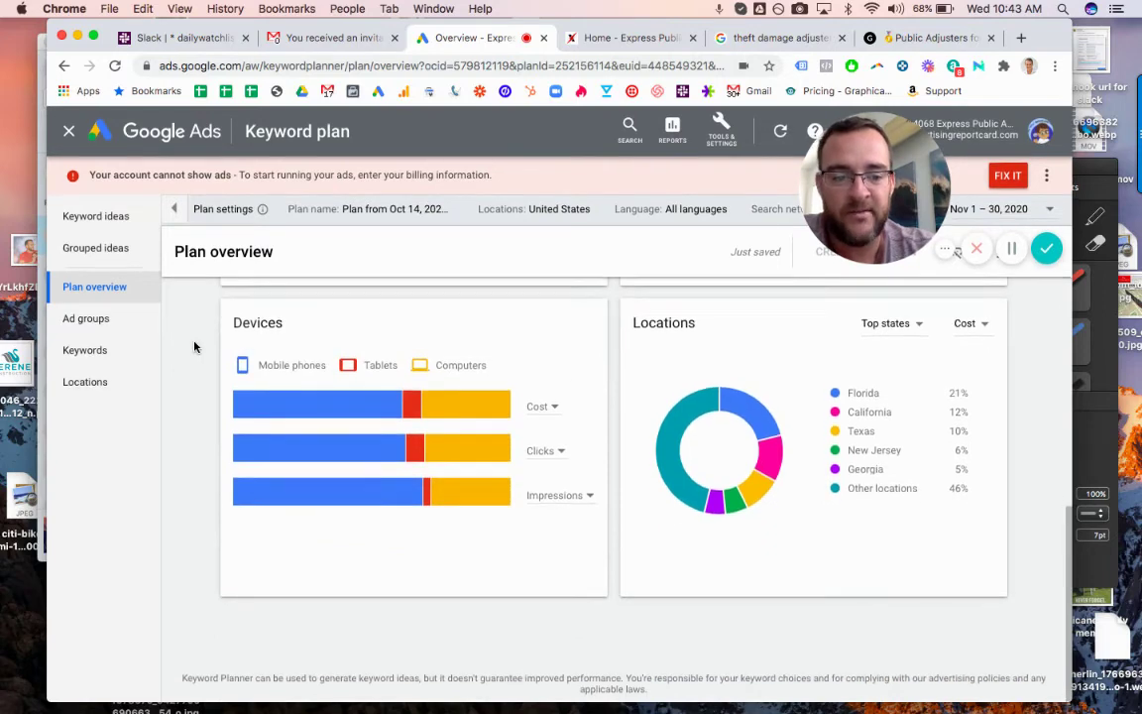
scroll(194, 346, up, 8)
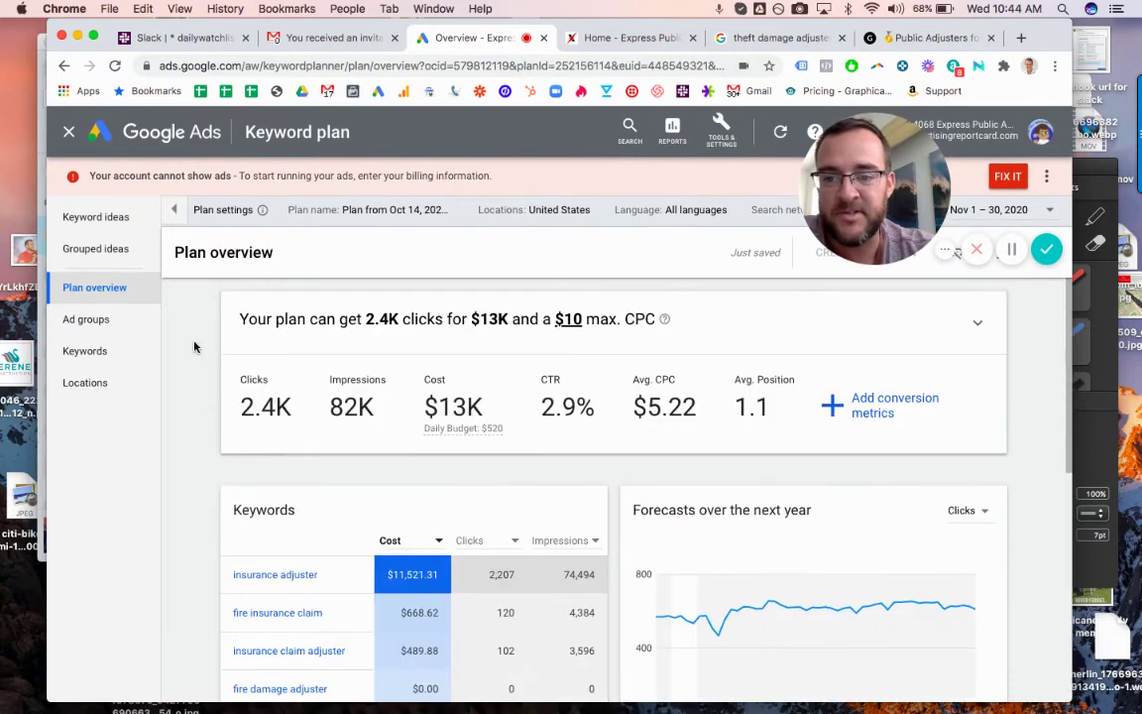
In the keyword ideas, replace the United States location target with the city of Pensacola, Florida
click(120, 220)
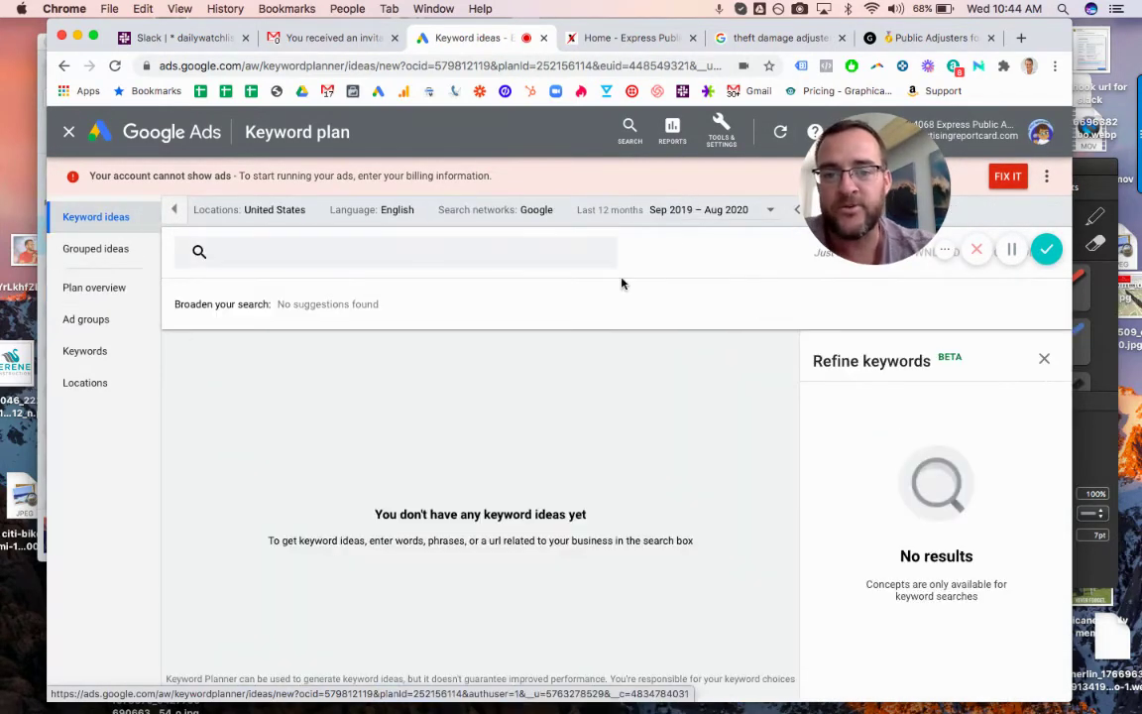
click(318, 212)
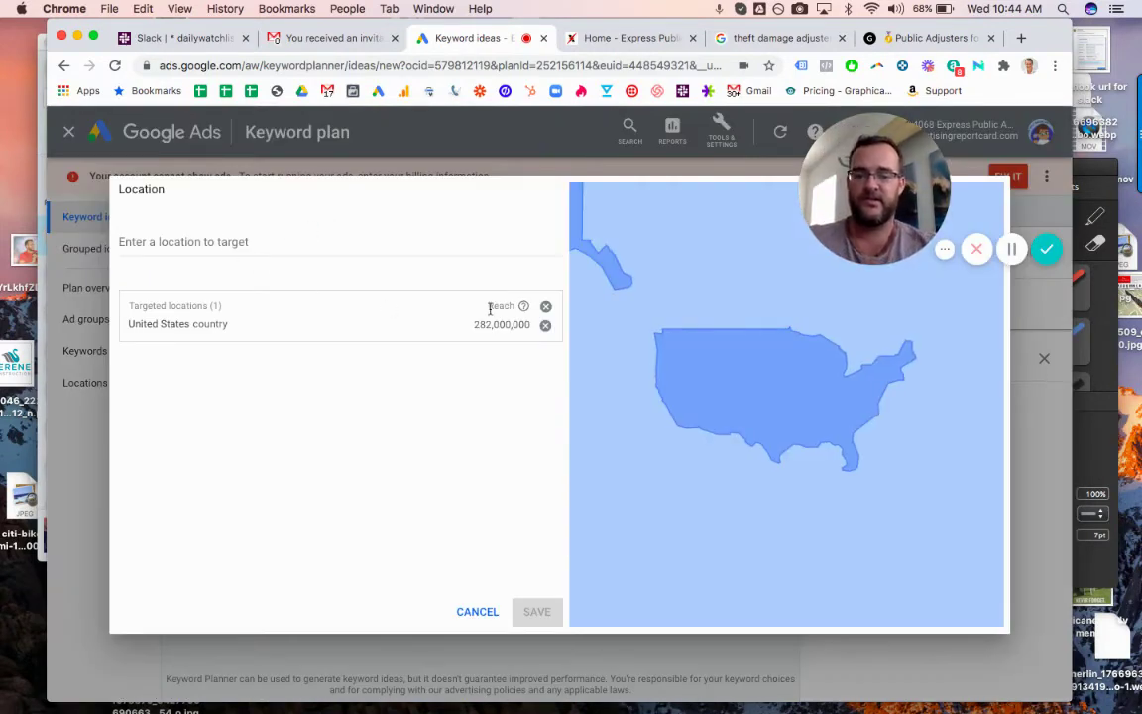
click(280, 234)
text(pe)
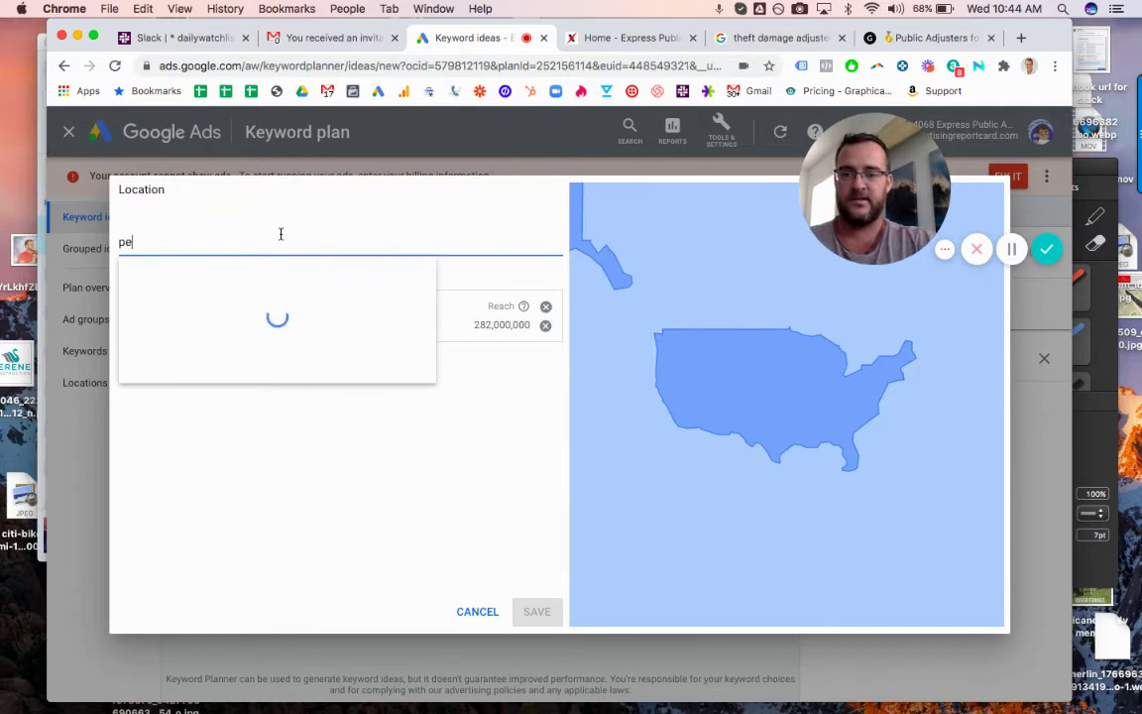
text(ns)
text(e)
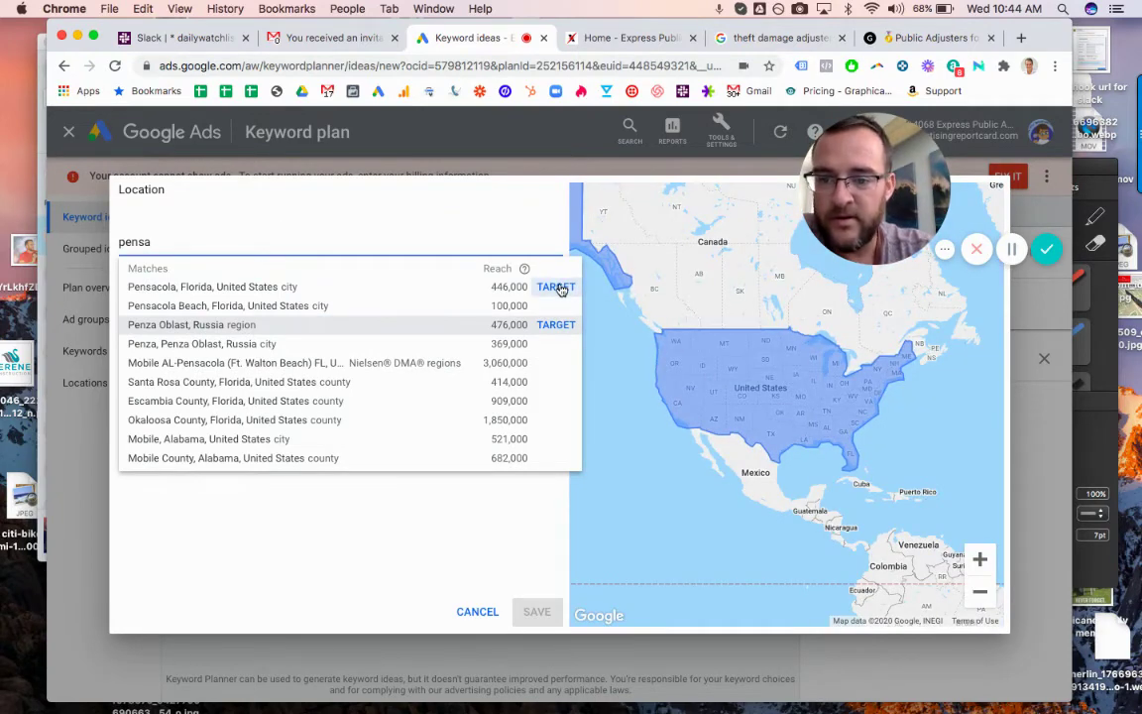
click(557, 286)
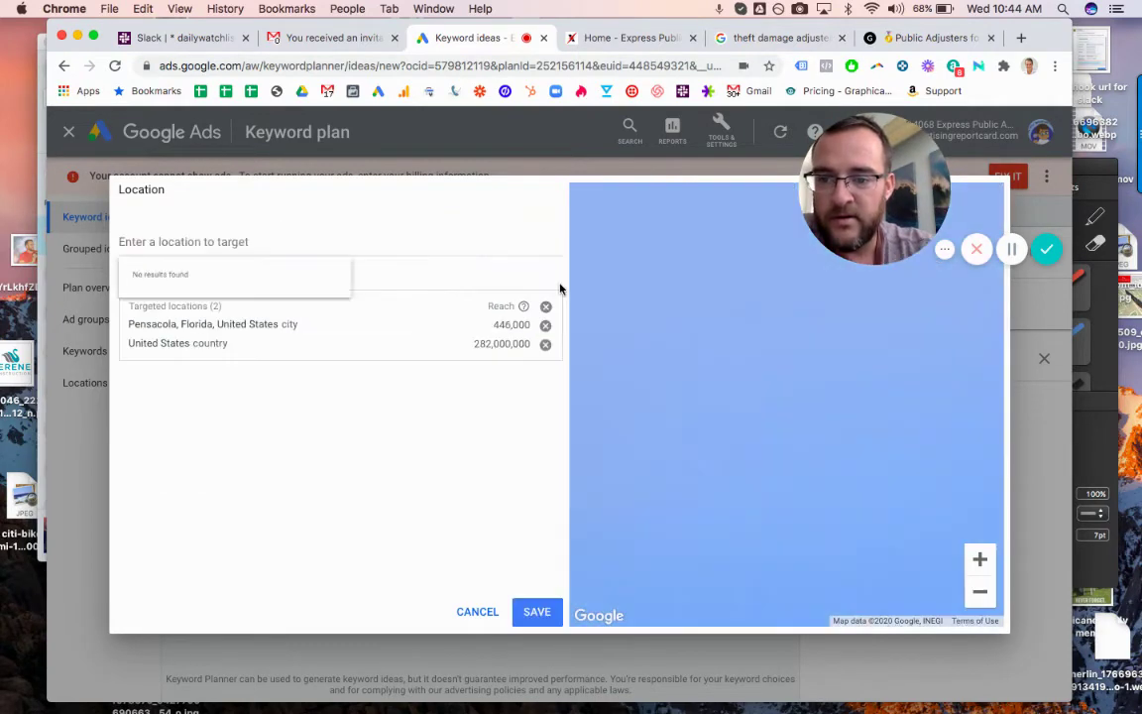
click(545, 345)
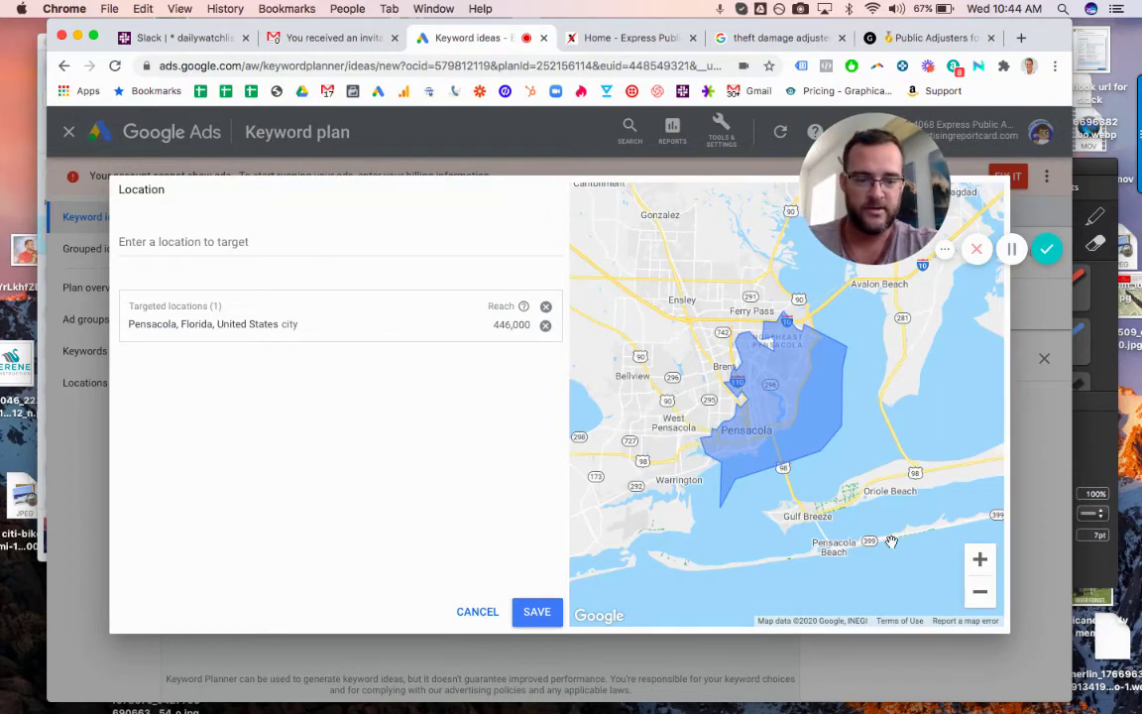
Search locations for "pensacola", target the Mobile AL-Pensacola (Ft. Walton Beach) Nielsen DMA region instead of Pensacola city, and save the targeting
click(979, 593)
click(979, 595)
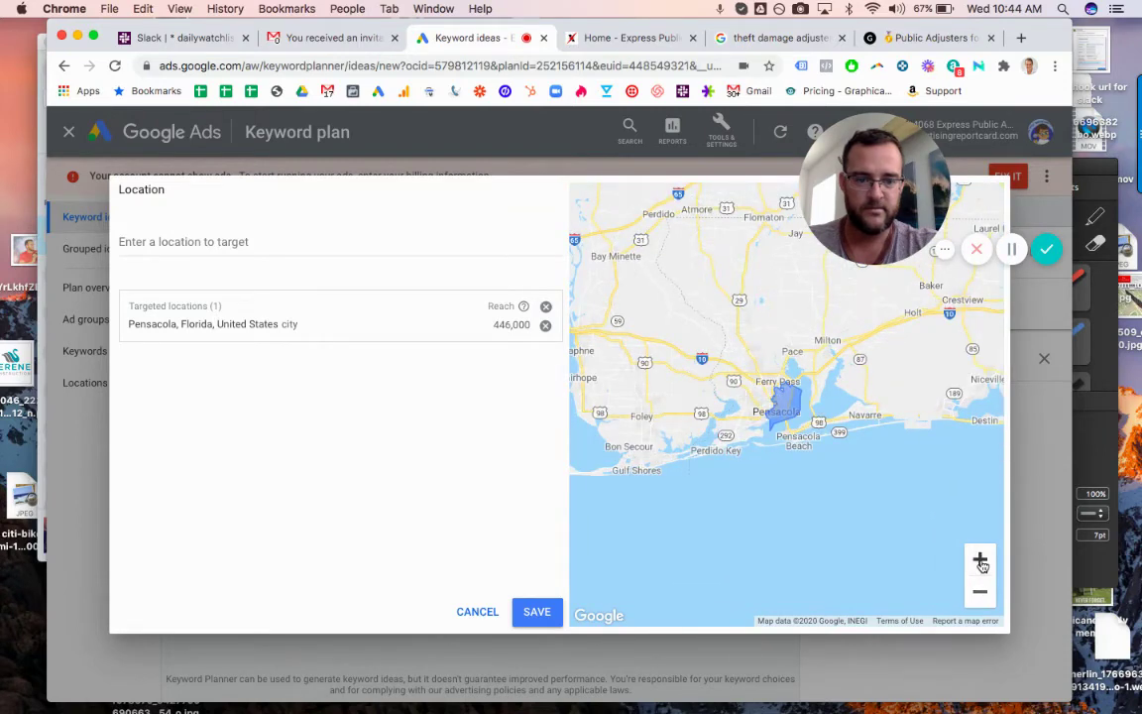
click(979, 561)
click(282, 243)
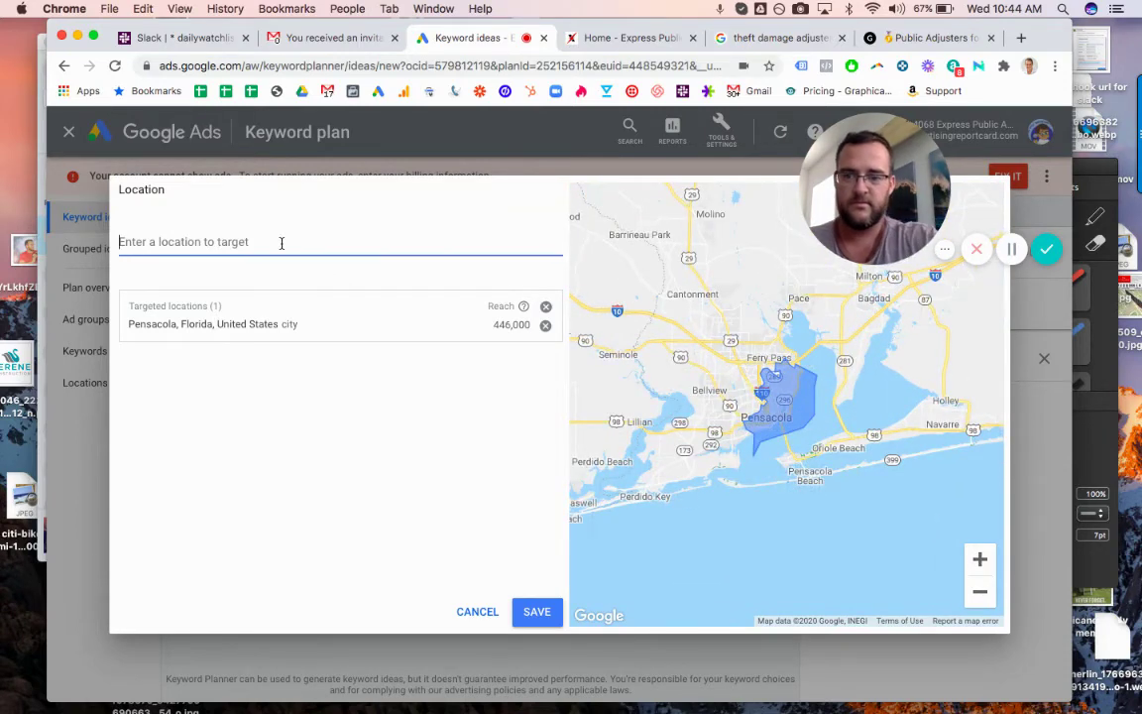
text(pne)
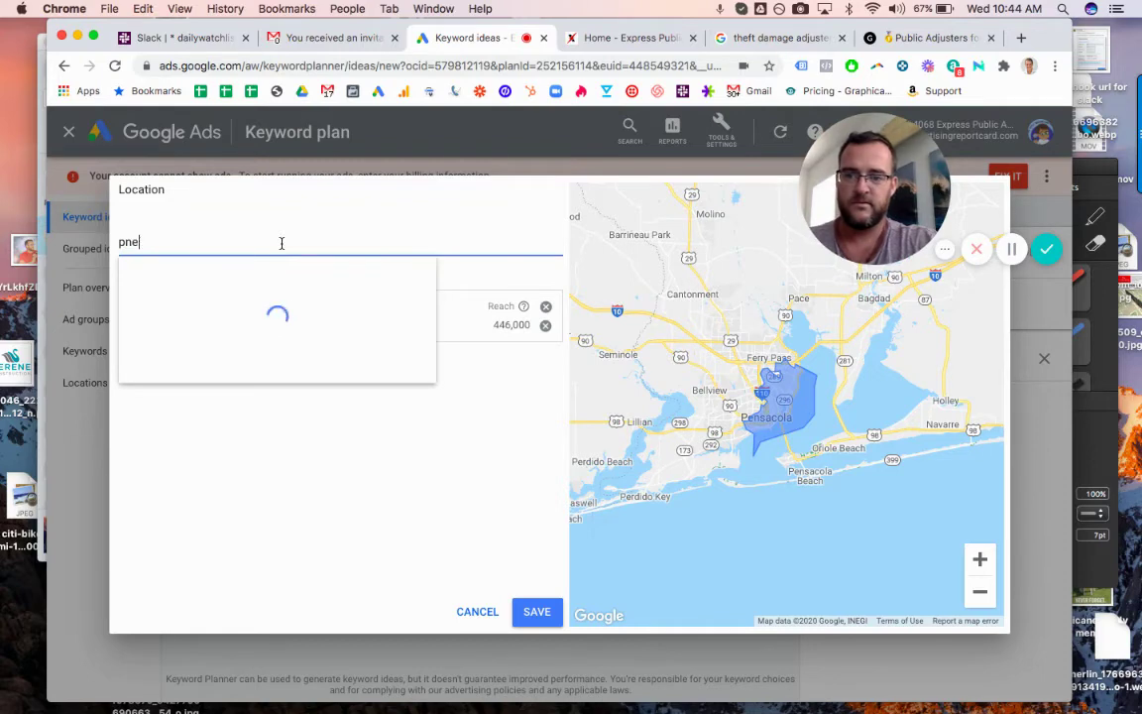
text(ensav)
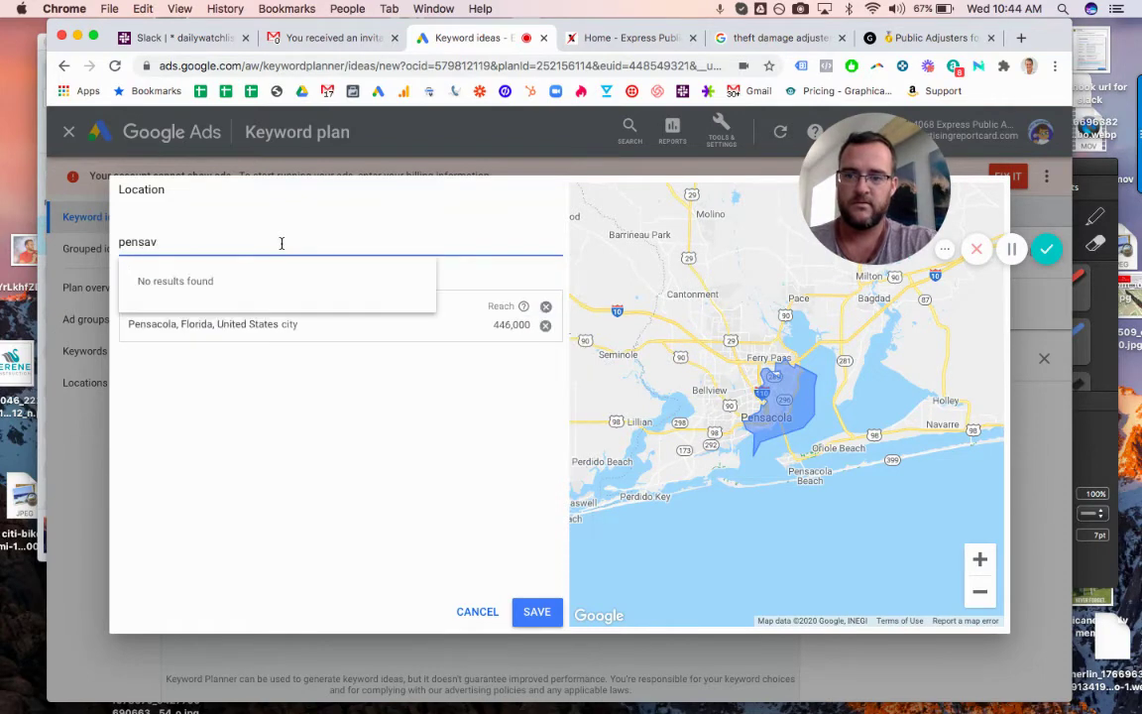
key(BackSpace)
text(cola)
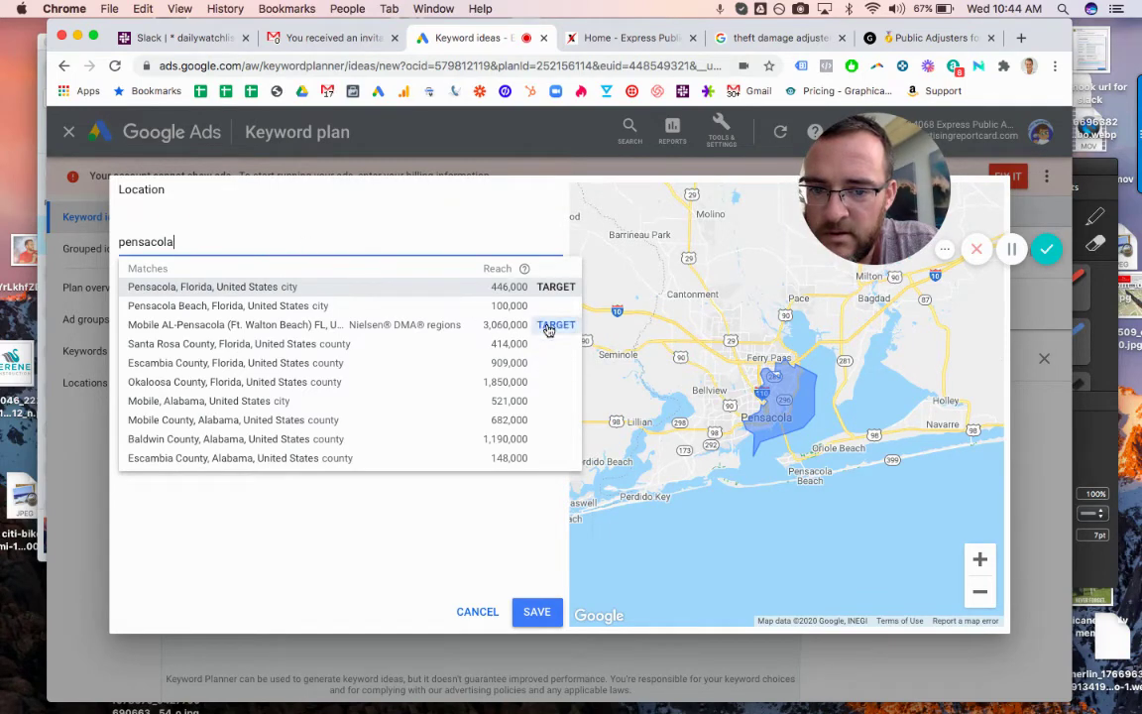
click(555, 325)
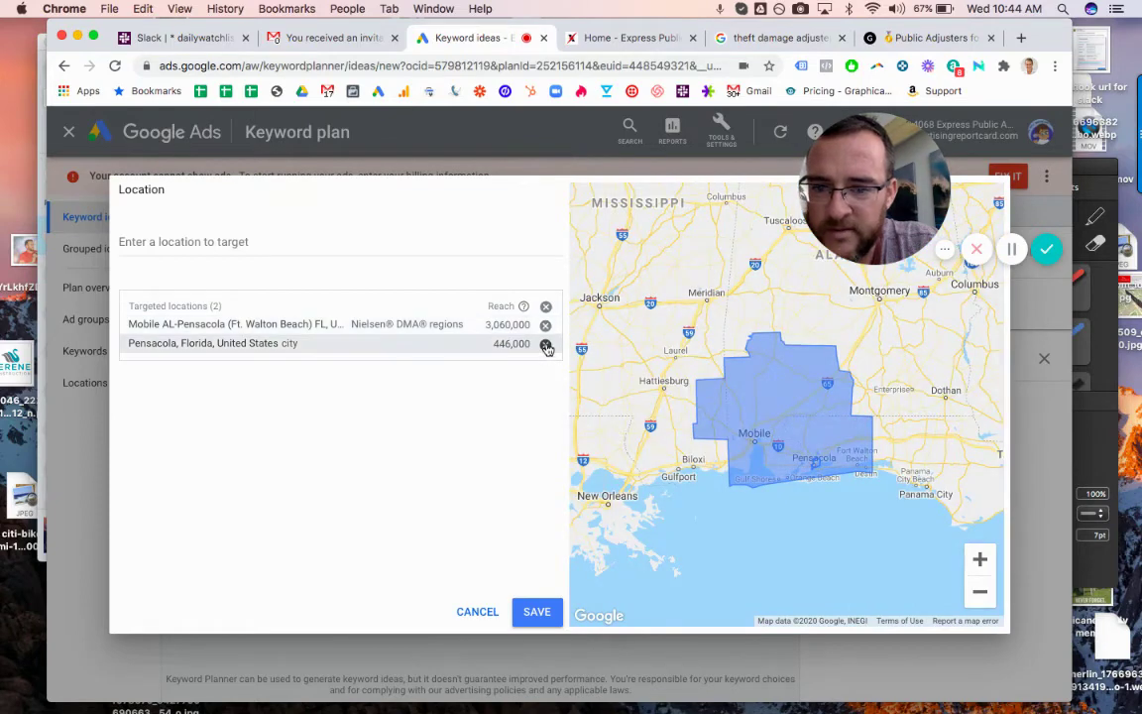
click(545, 345)
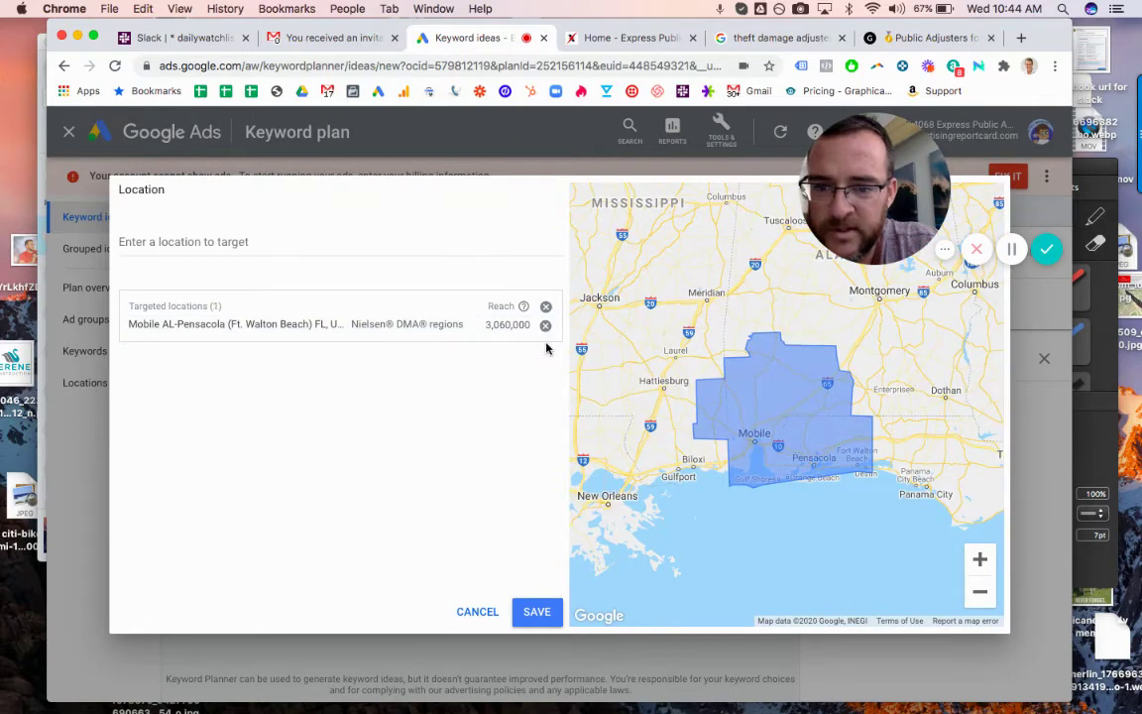
click(536, 613)
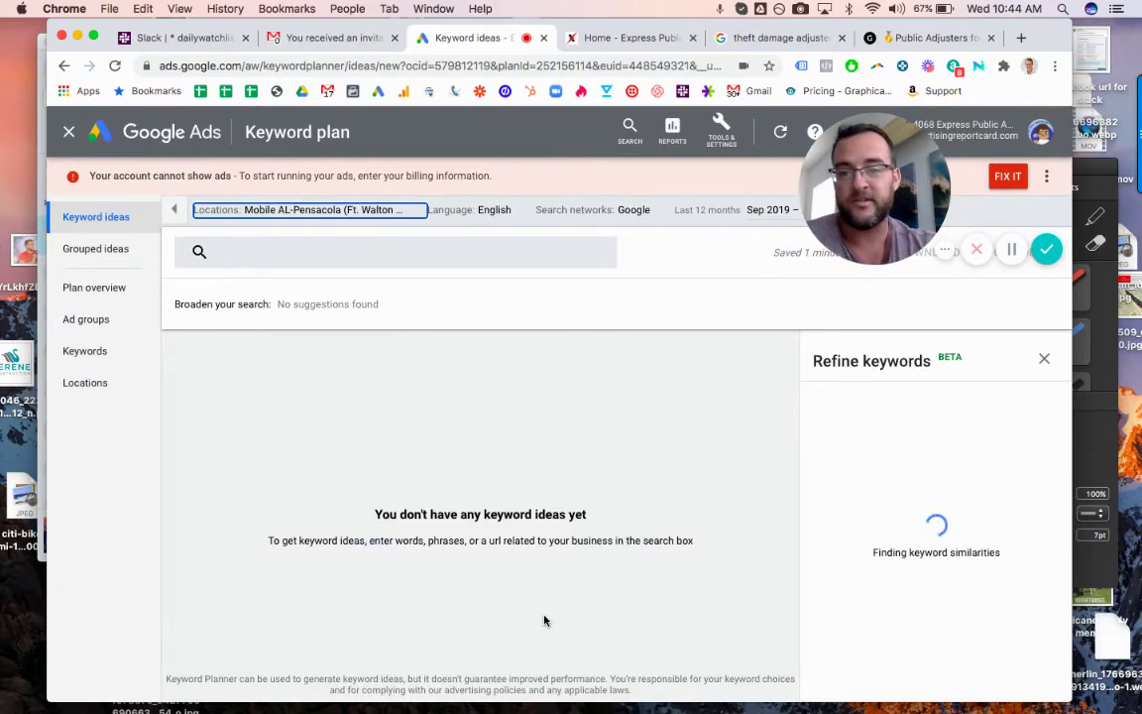
Get keyword ideas for "insurance adjuster" in the targeted region
click(315, 254)
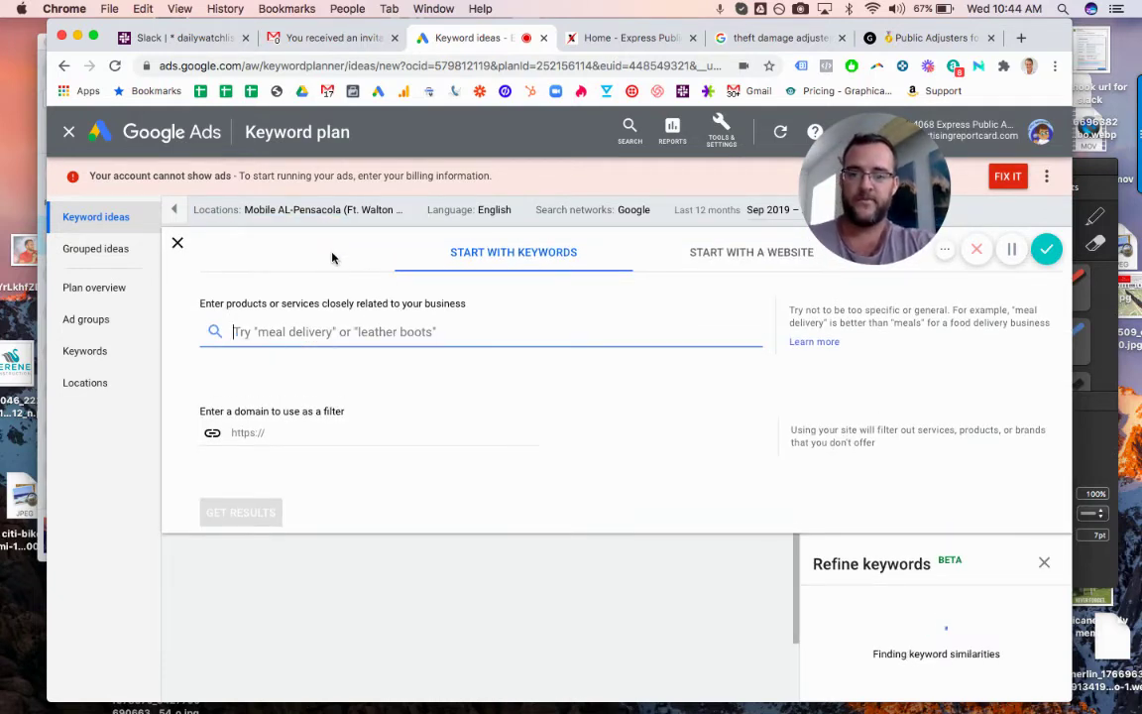
text(insurance adjuster)
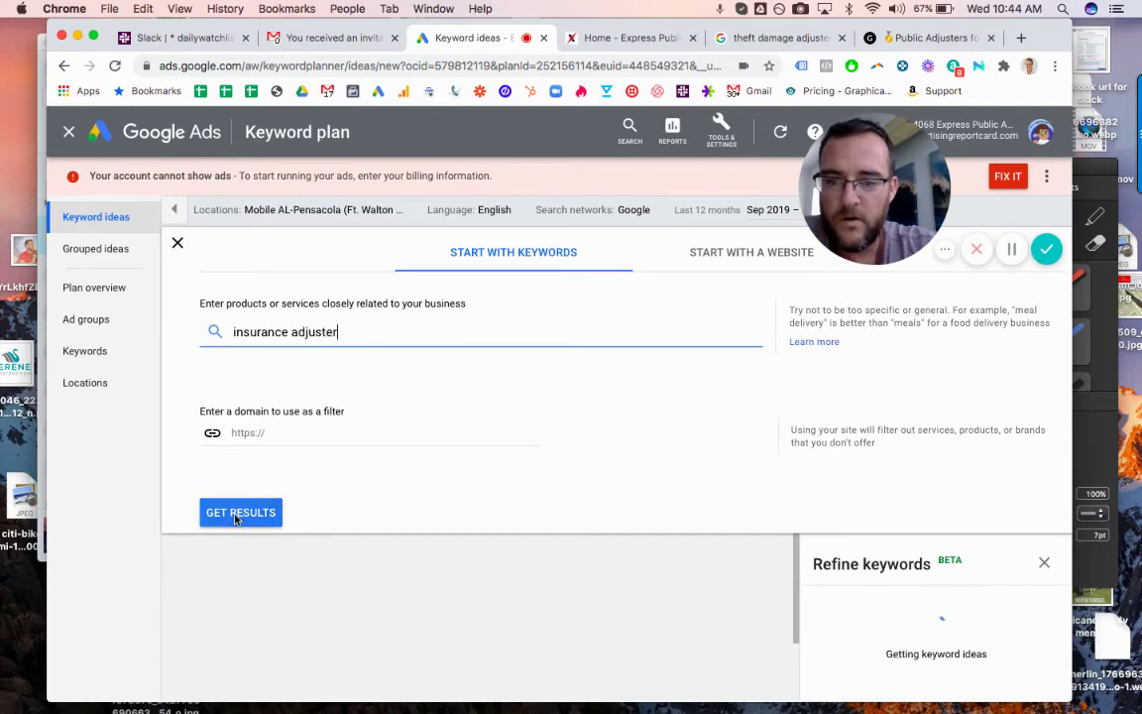
click(237, 516)
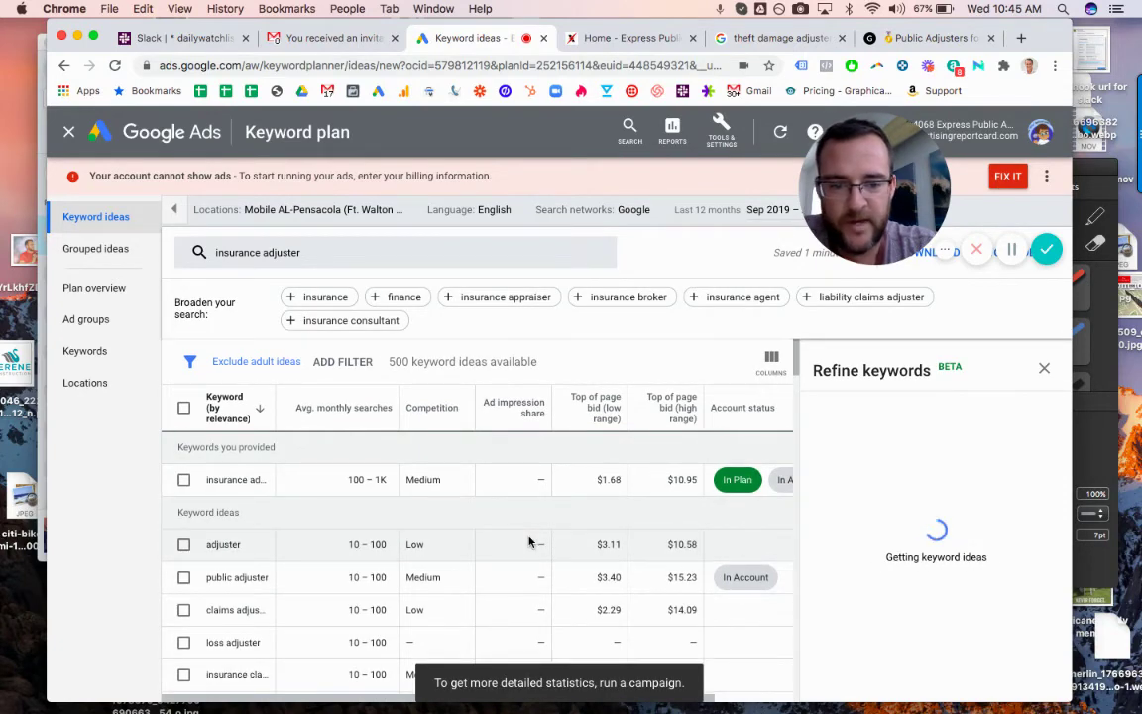
Examine the keyword ideas' average monthly searches, competition and top-of-page bid ranges
scroll(528, 541, down, 2)
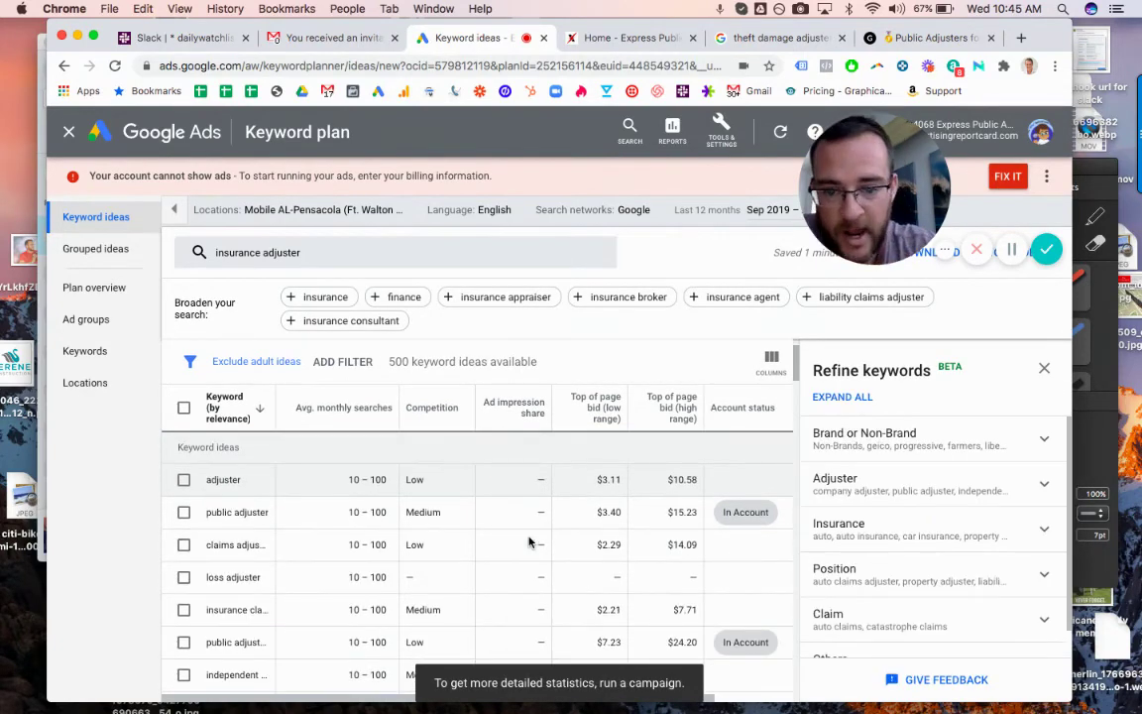
scroll(528, 541, up, 2)
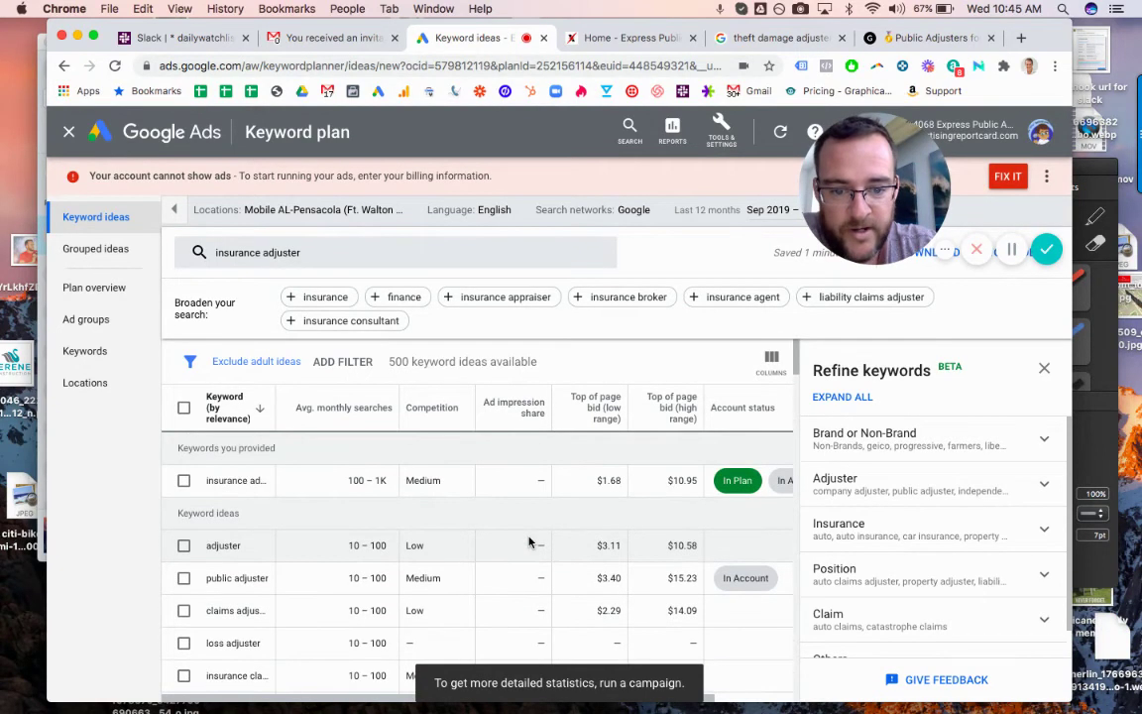
scroll(528, 541, down, 2)
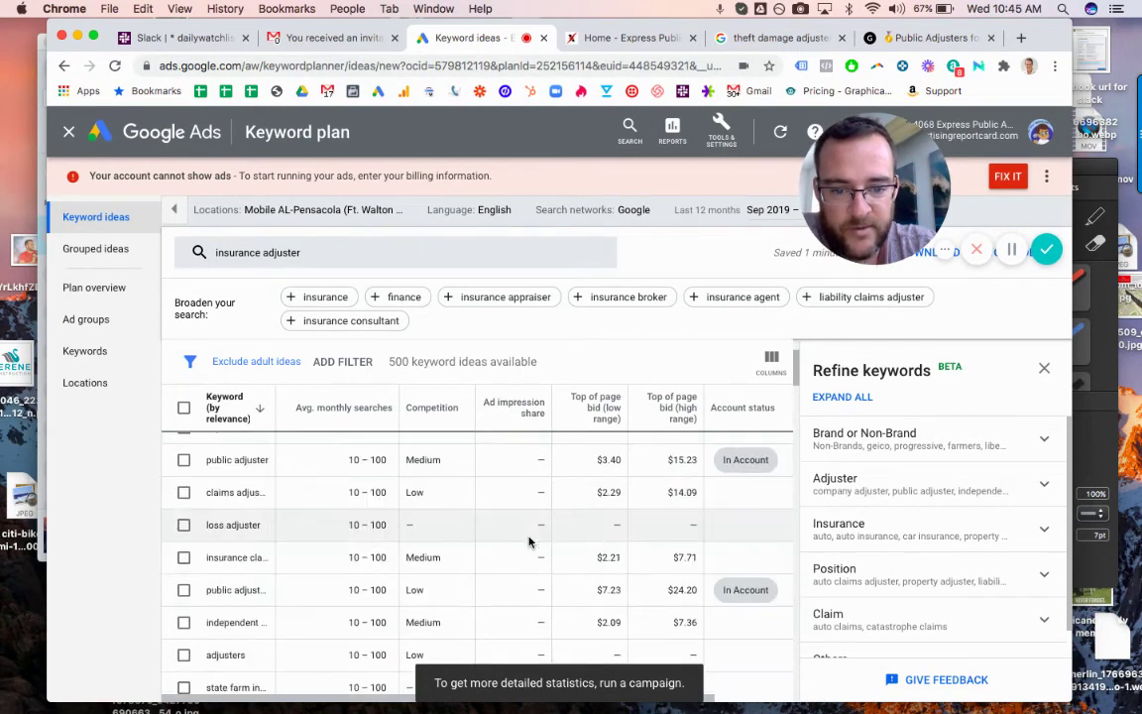
scroll(528, 541, down, 2)
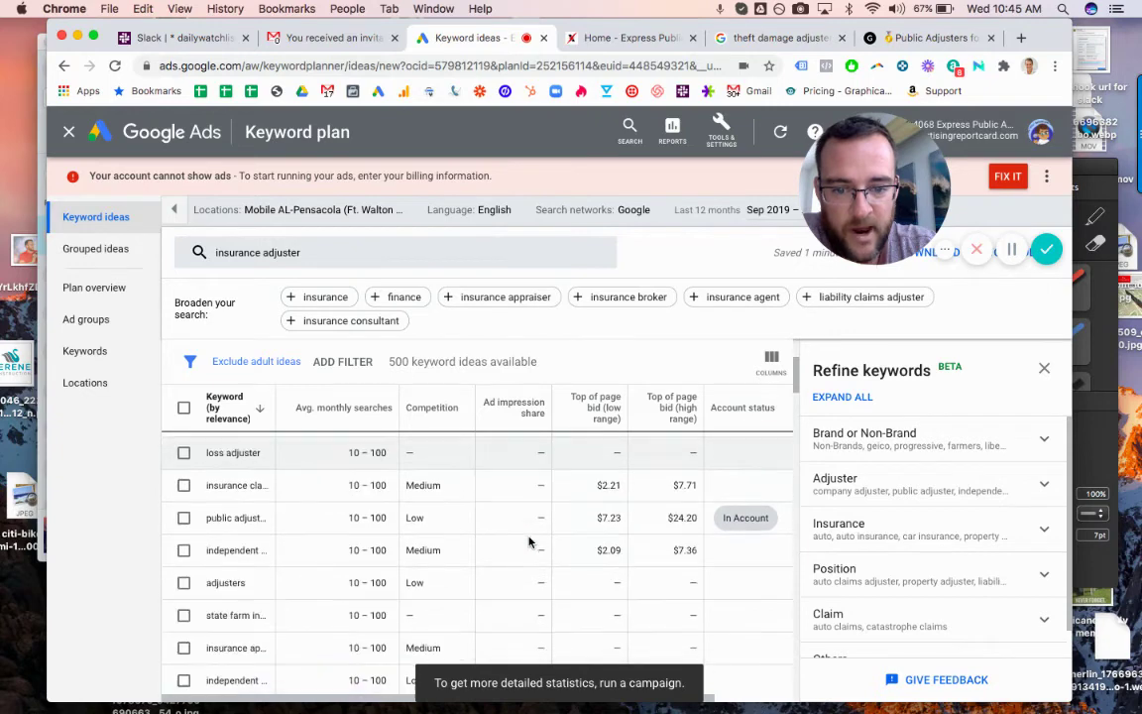
scroll(528, 541, up, 3)
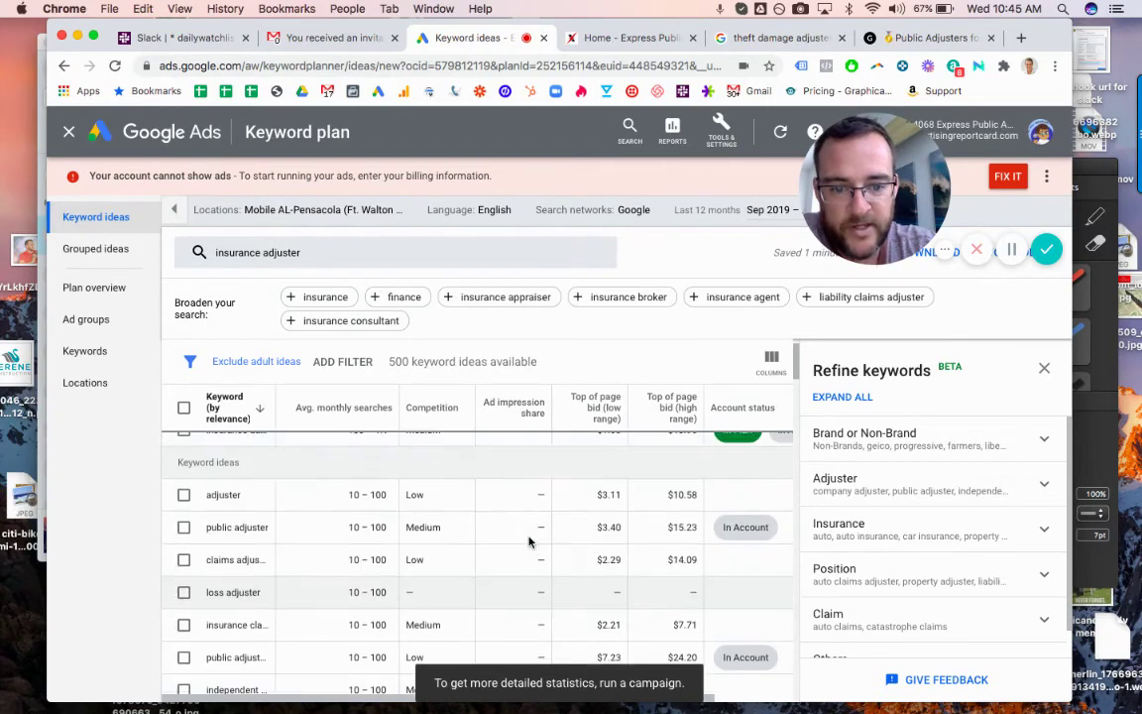
scroll(528, 542, down, 1)
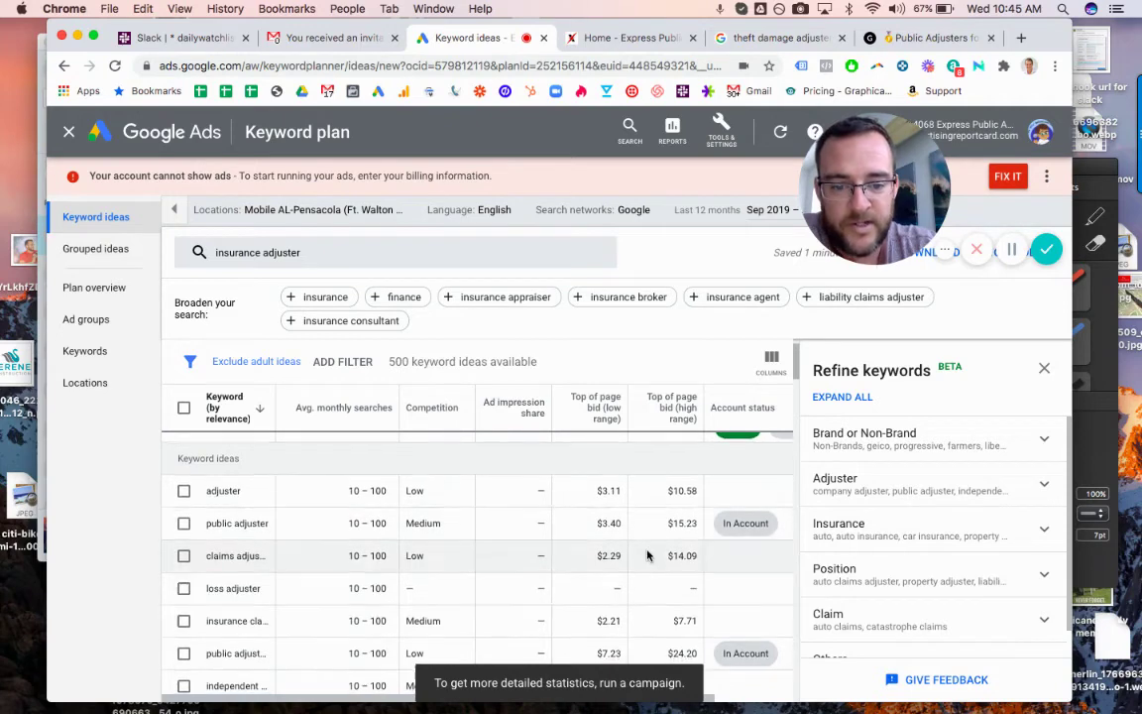
scroll(647, 555, down, 2)
scroll(646, 555, up, 3)
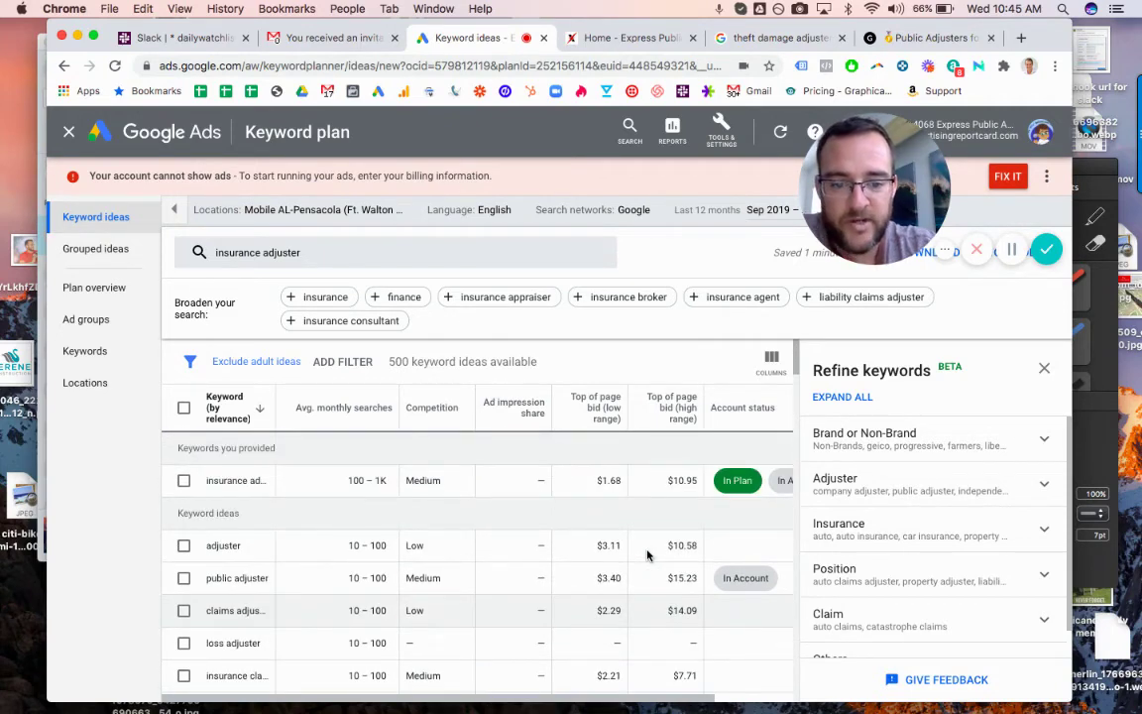
Compare the top-of-page bids and search volumes of the adjuster keyword ideas against "insurance adjuster"
scroll(646, 555, down, 3)
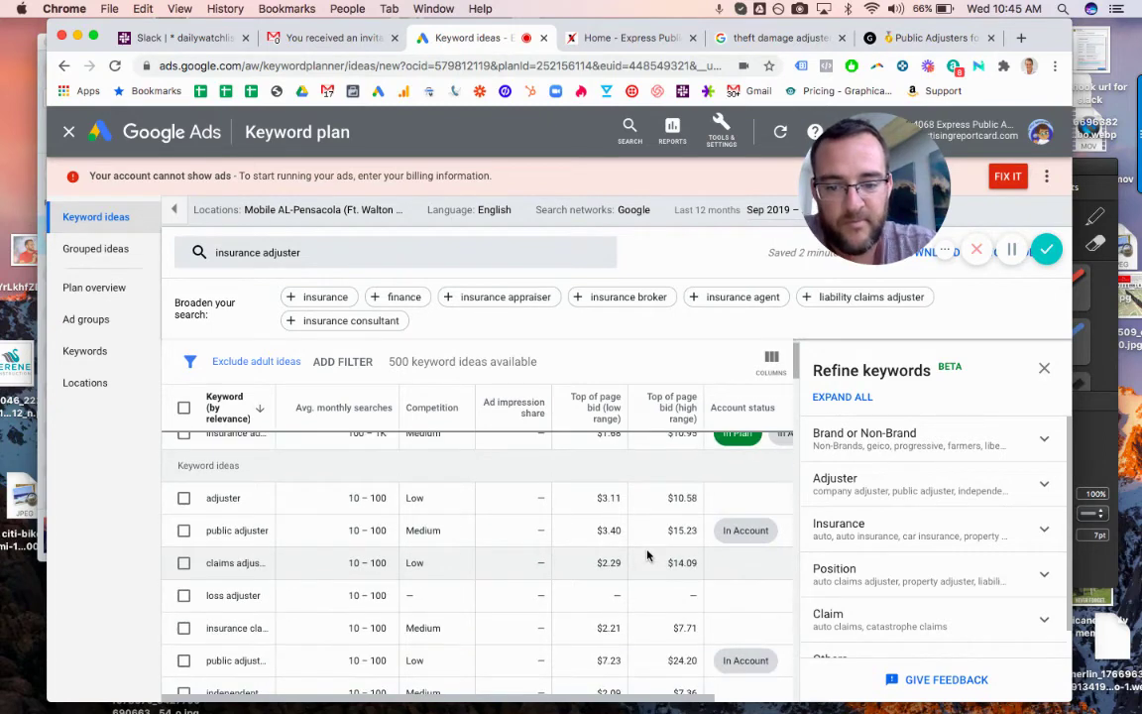
scroll(646, 555, up, 3)
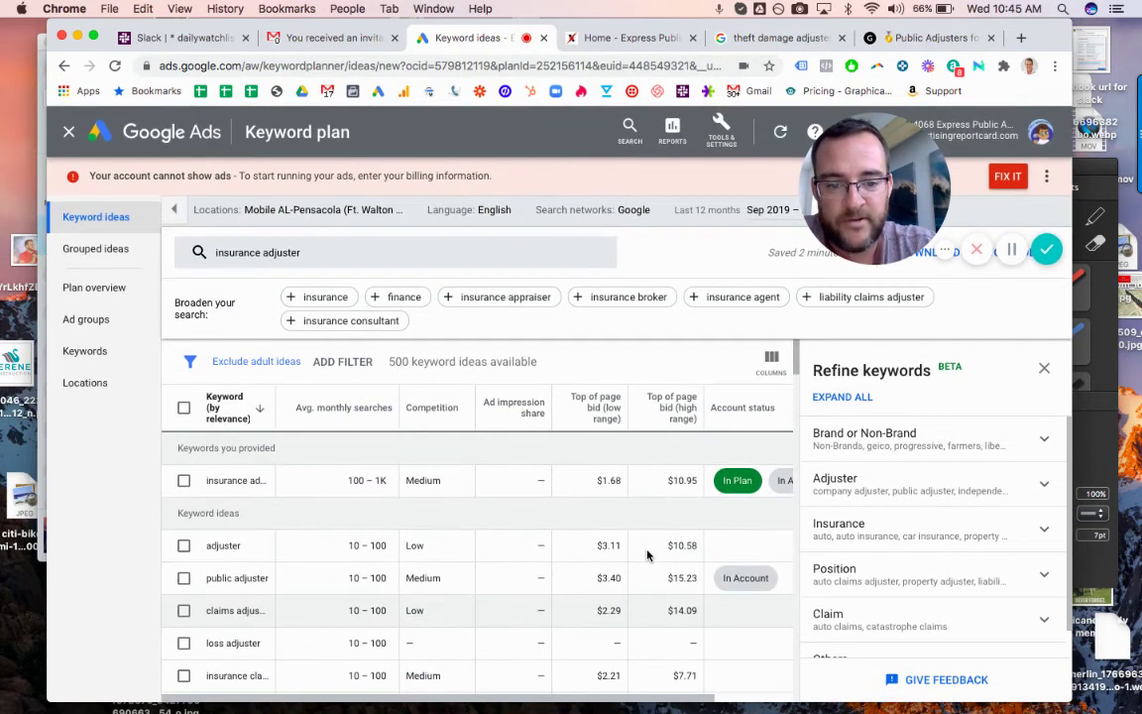
scroll(646, 555, down, 3)
scroll(647, 555, up, 3)
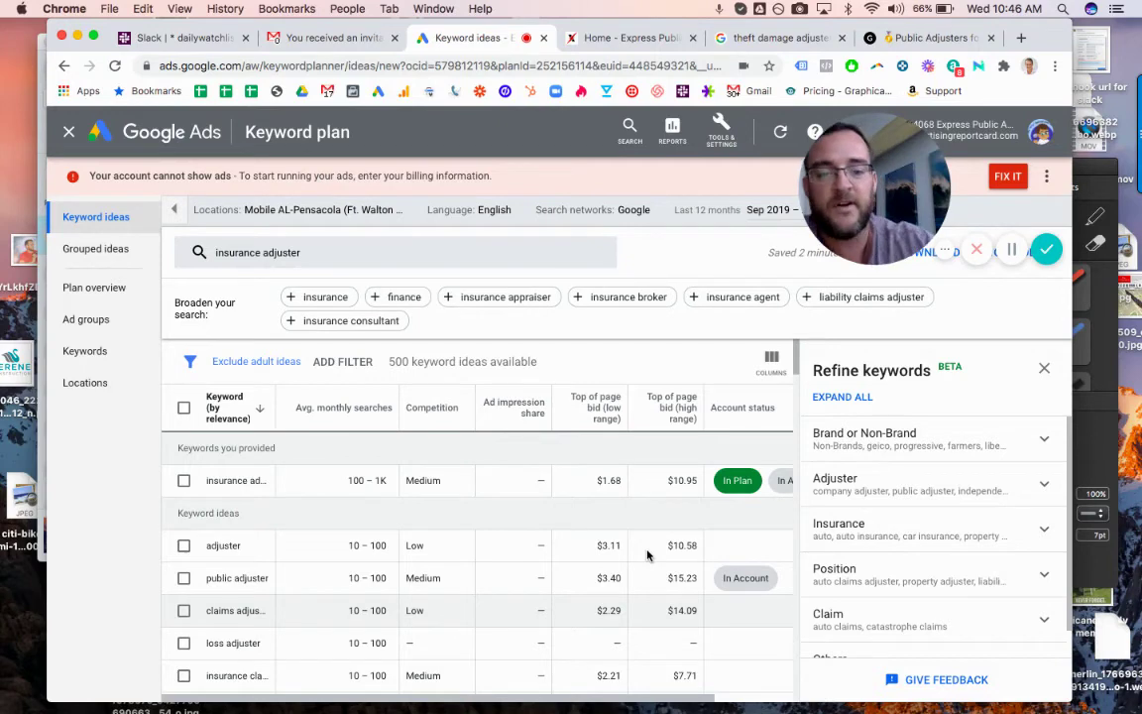
scroll(646, 555, down, 3)
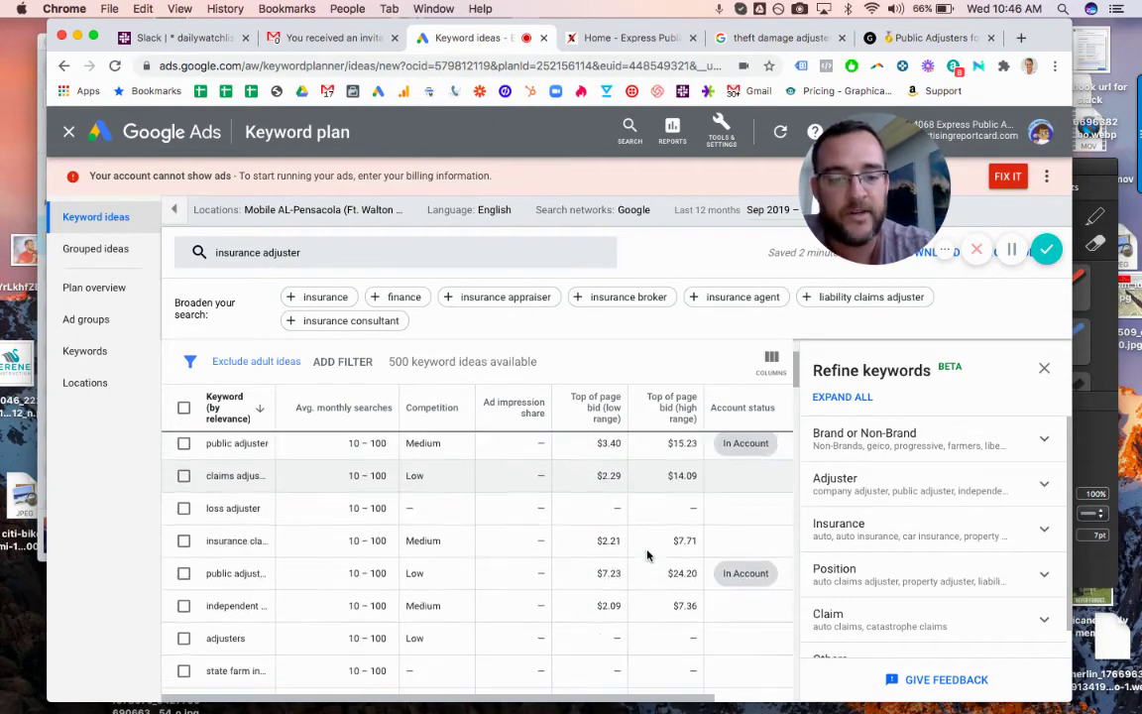
scroll(646, 555, up, 3)
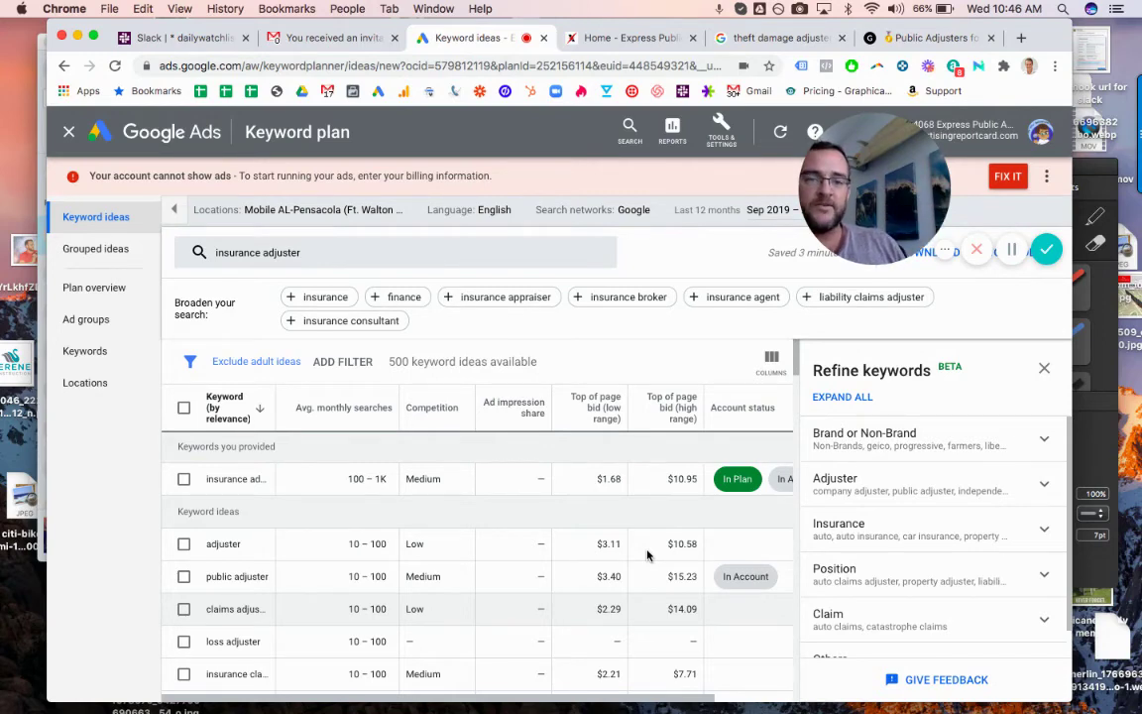
Calculate 25 * 30 with a Google search in a new browser tab
key(super+t)
text(2)
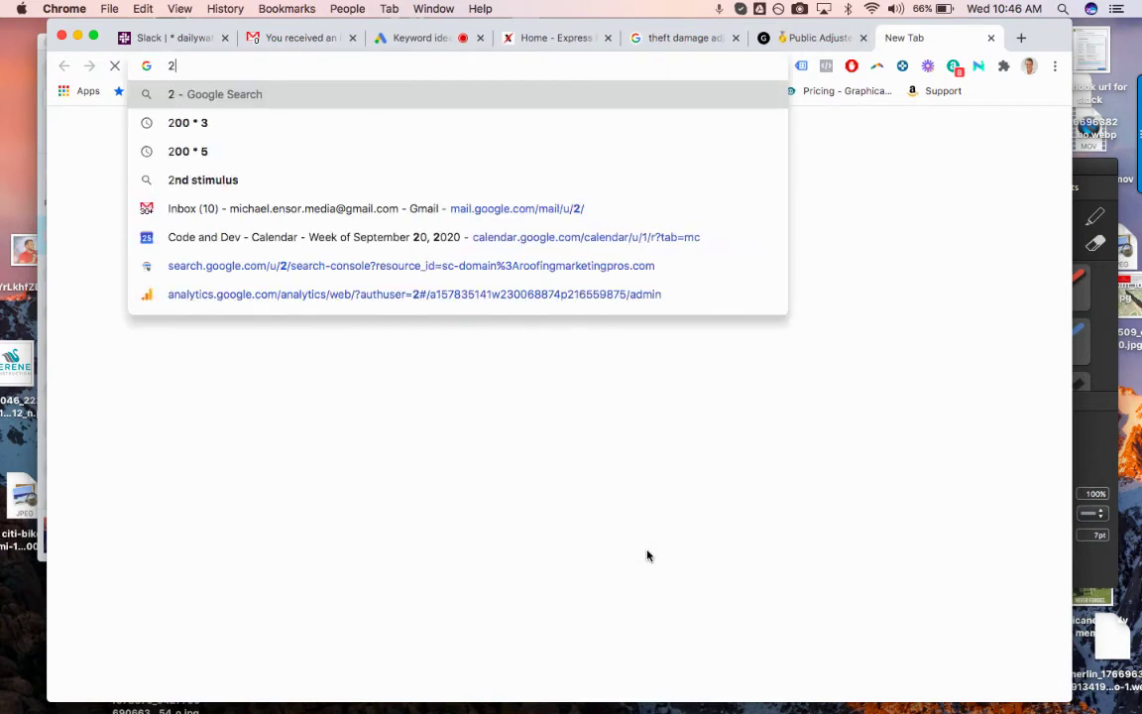
text(5 * 30)
key(Return)
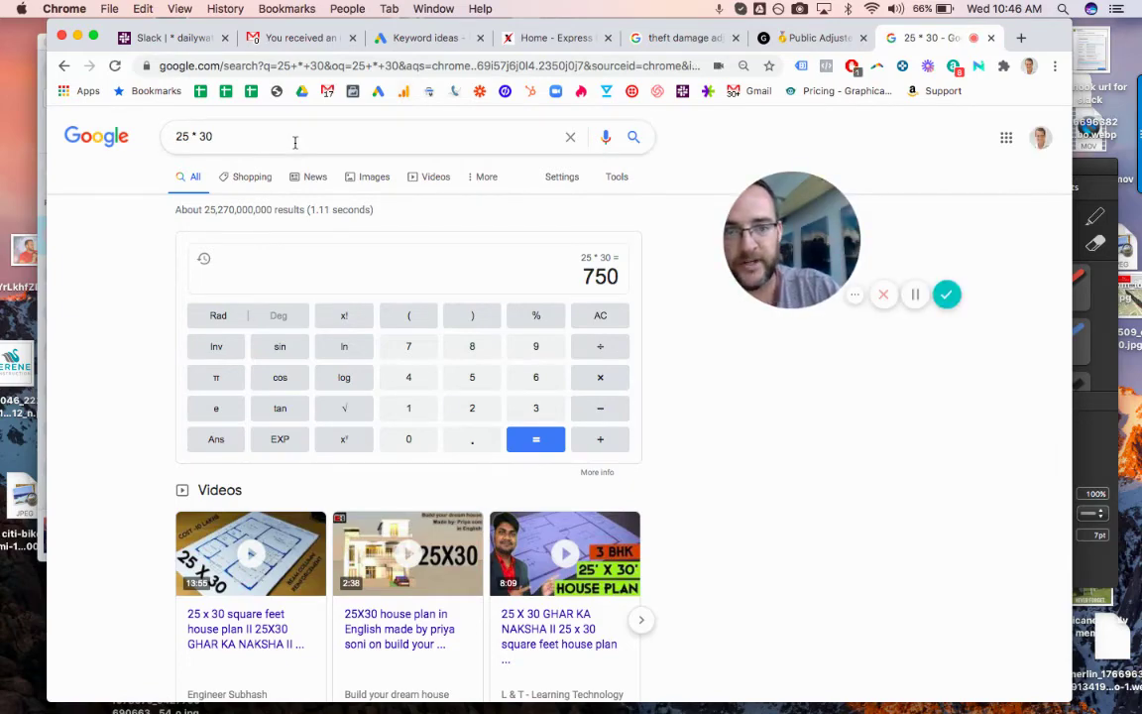
Return to the Google Ads keyword ideas and close the keyword plan
key(ctrl+shift+Tab)
key(ctrl+shift+Tab)
key(ctrl+shift+Tab)
key(ctrl+shift+Tab)
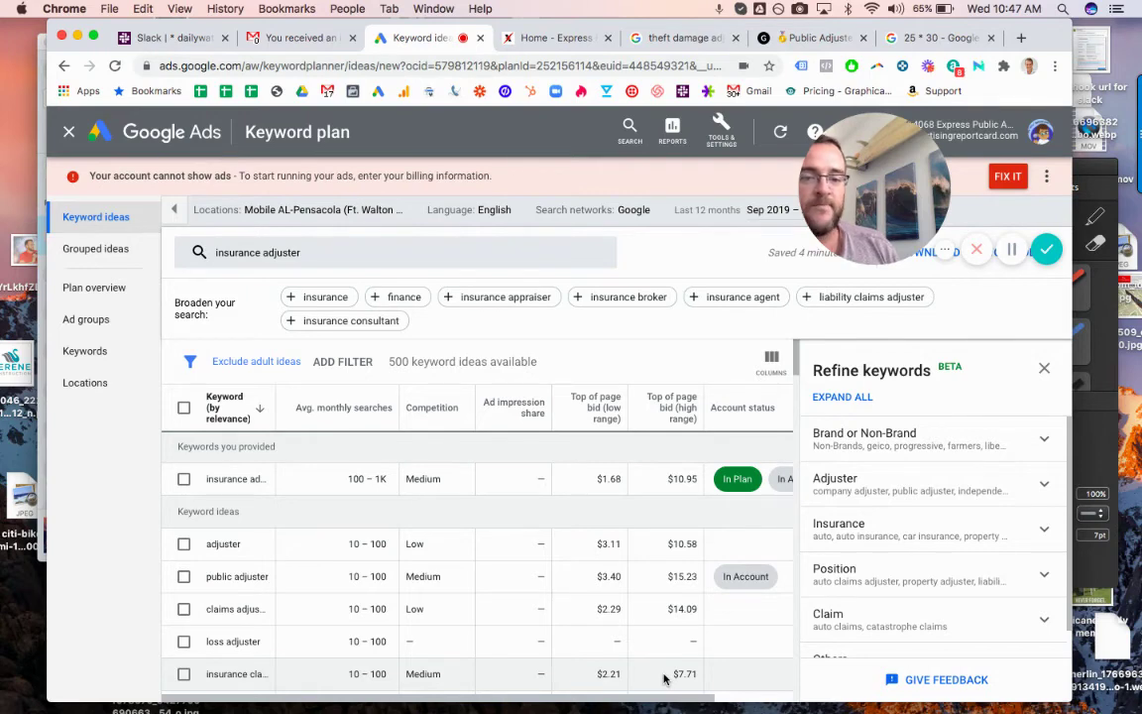
click(71, 134)
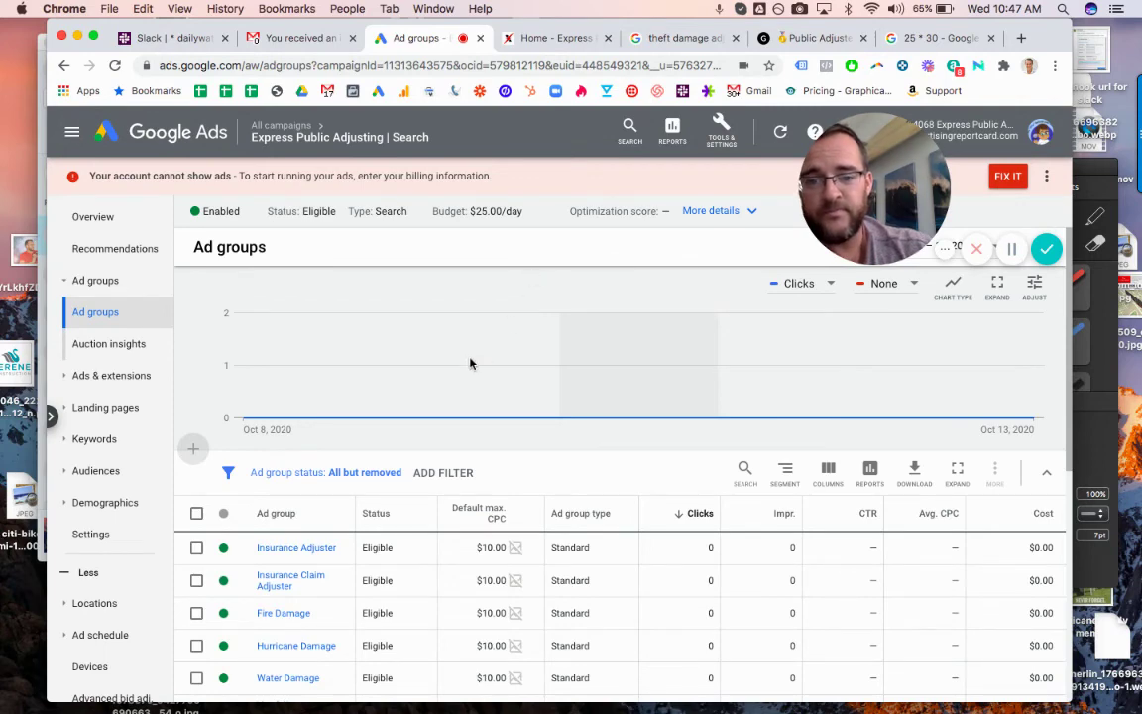
Look over the campaign's ad groups and open its settings to check the daily budget and bidding
mouse_move(505, 397)
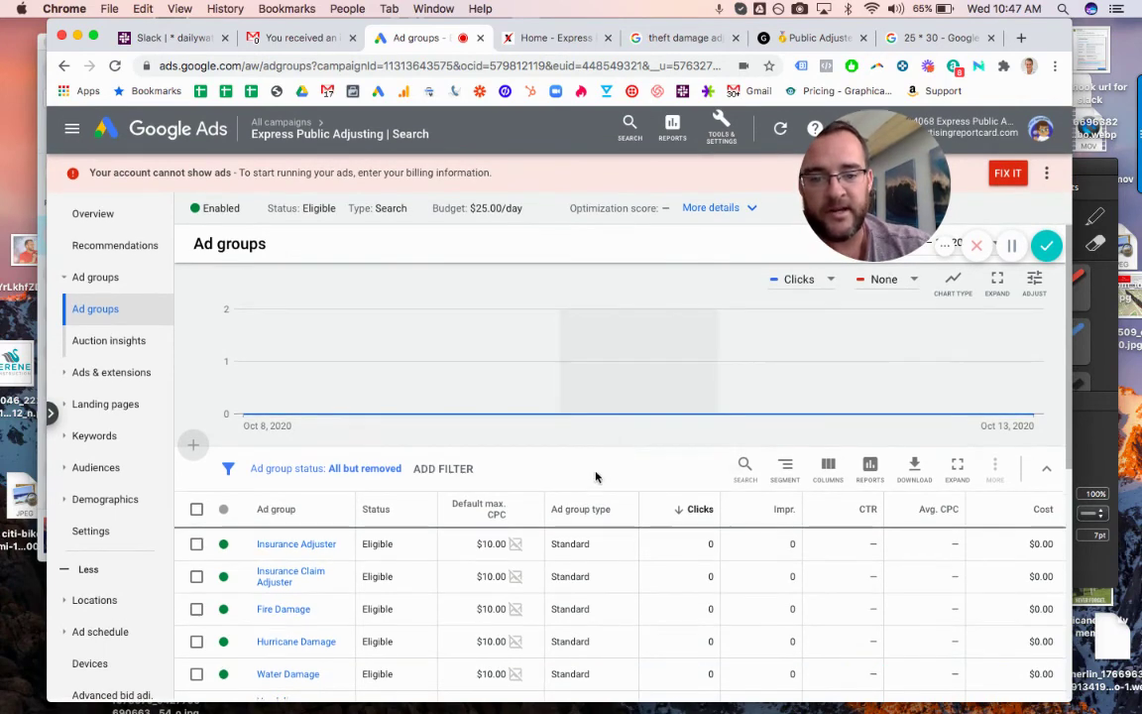
scroll(597, 477, down, 2)
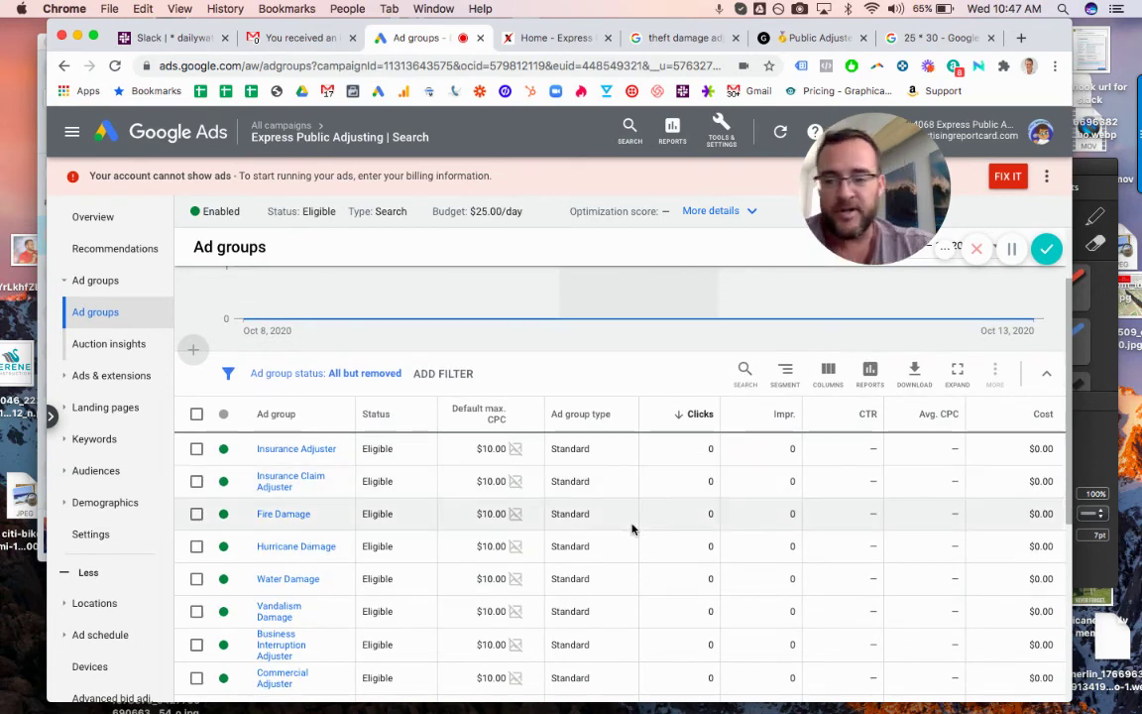
click(91, 534)
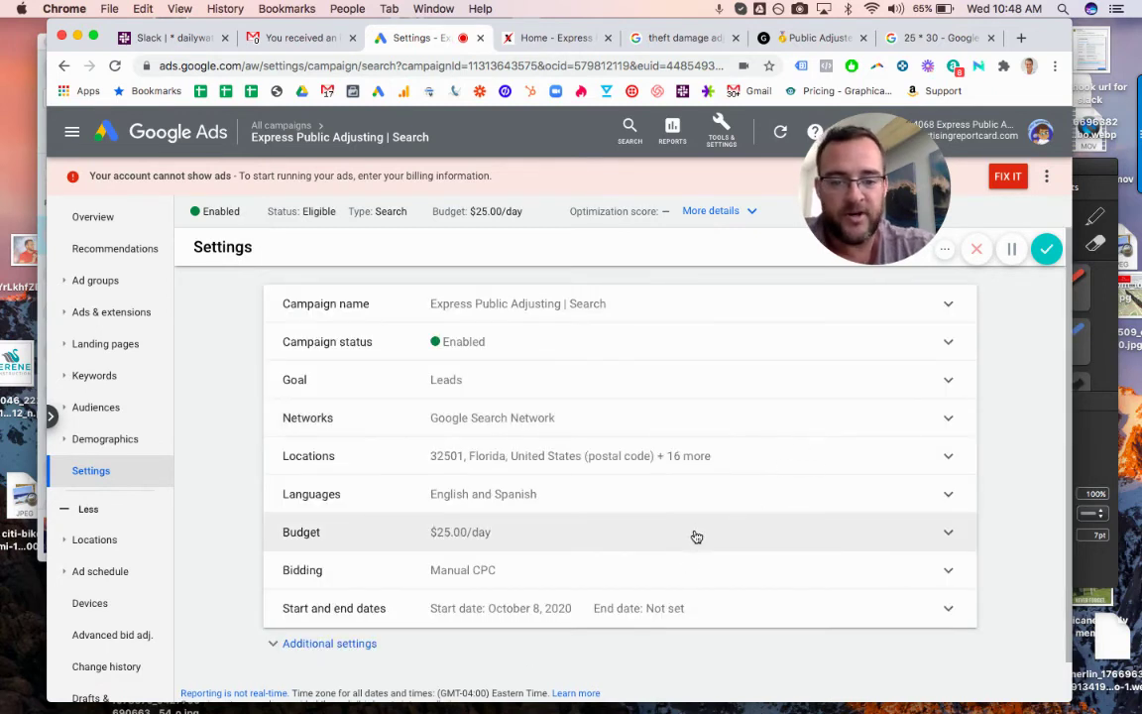
Examine the campaign's full list of ad groups, from Insurance Adjuster to Public Adjuster, with their default max. CPCs
click(89, 281)
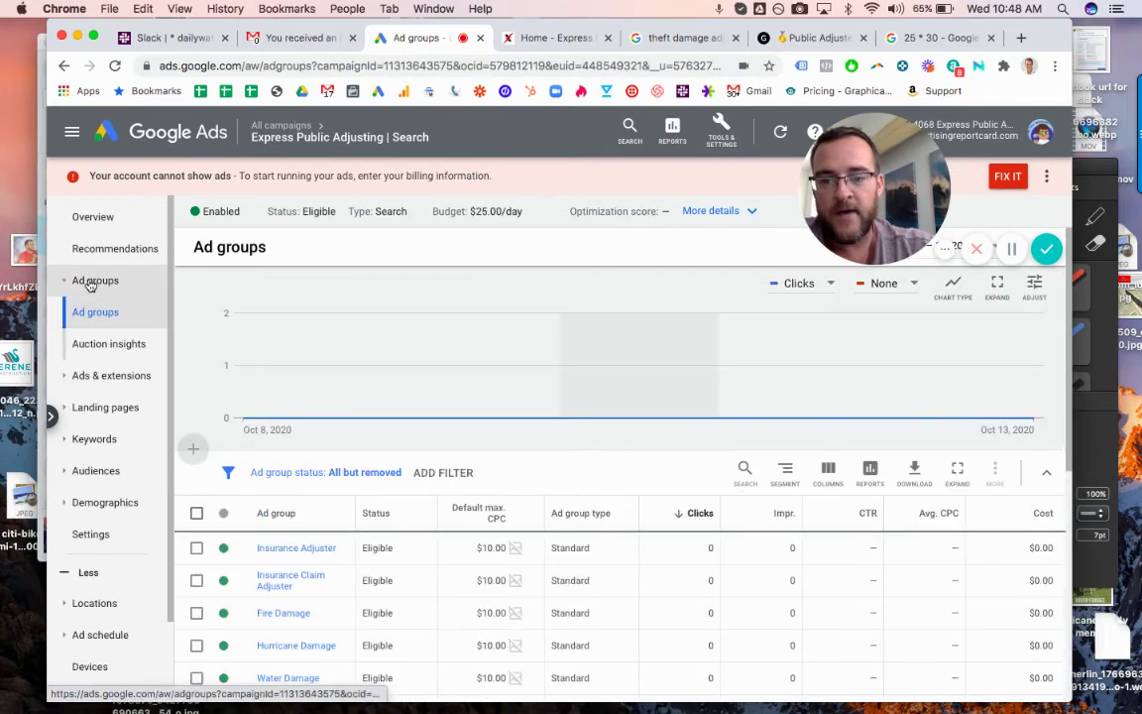
scroll(560, 477, down, 2)
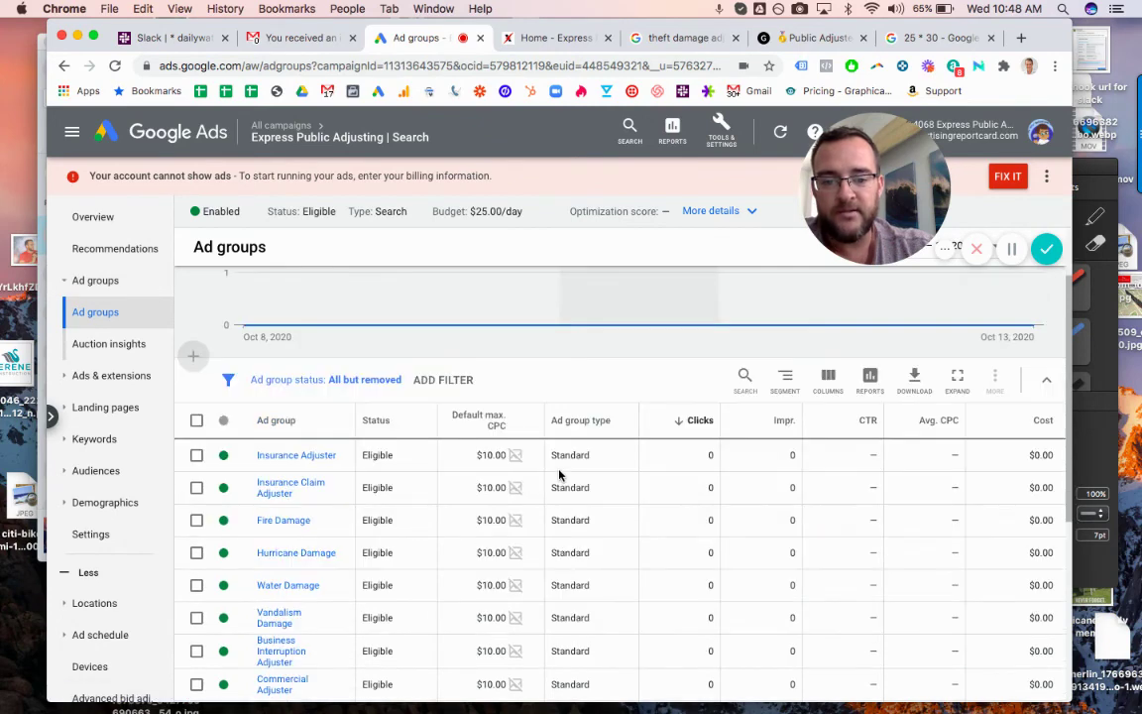
scroll(538, 510, down, 2)
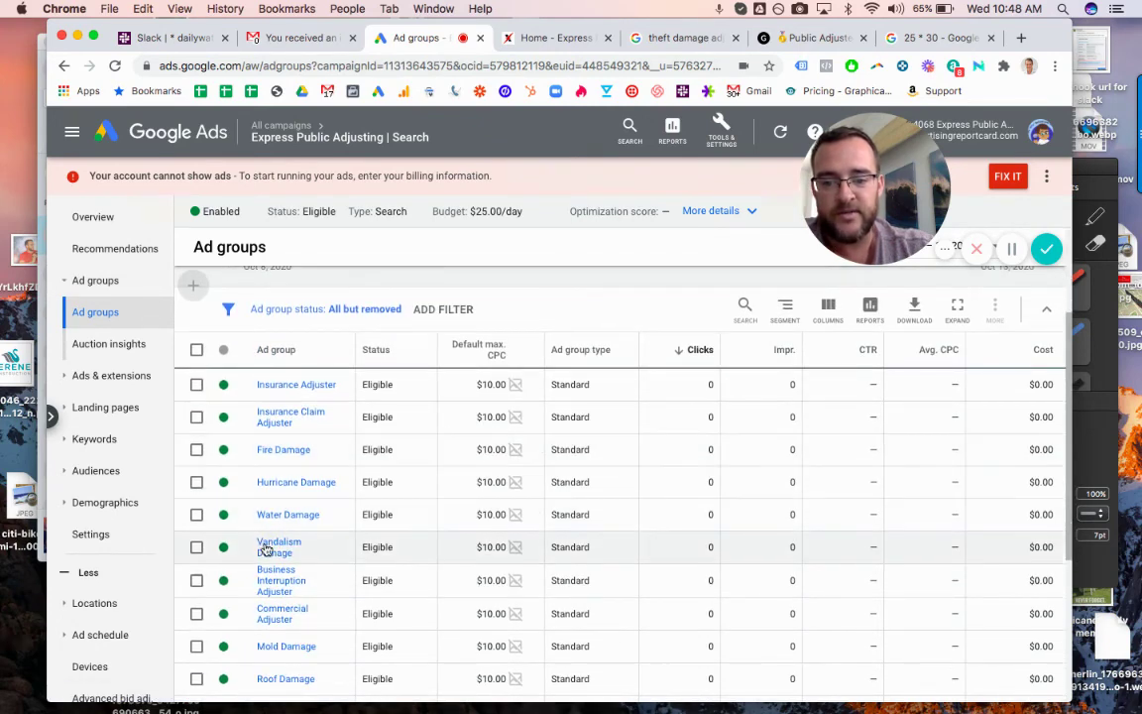
scroll(323, 554, down, 3)
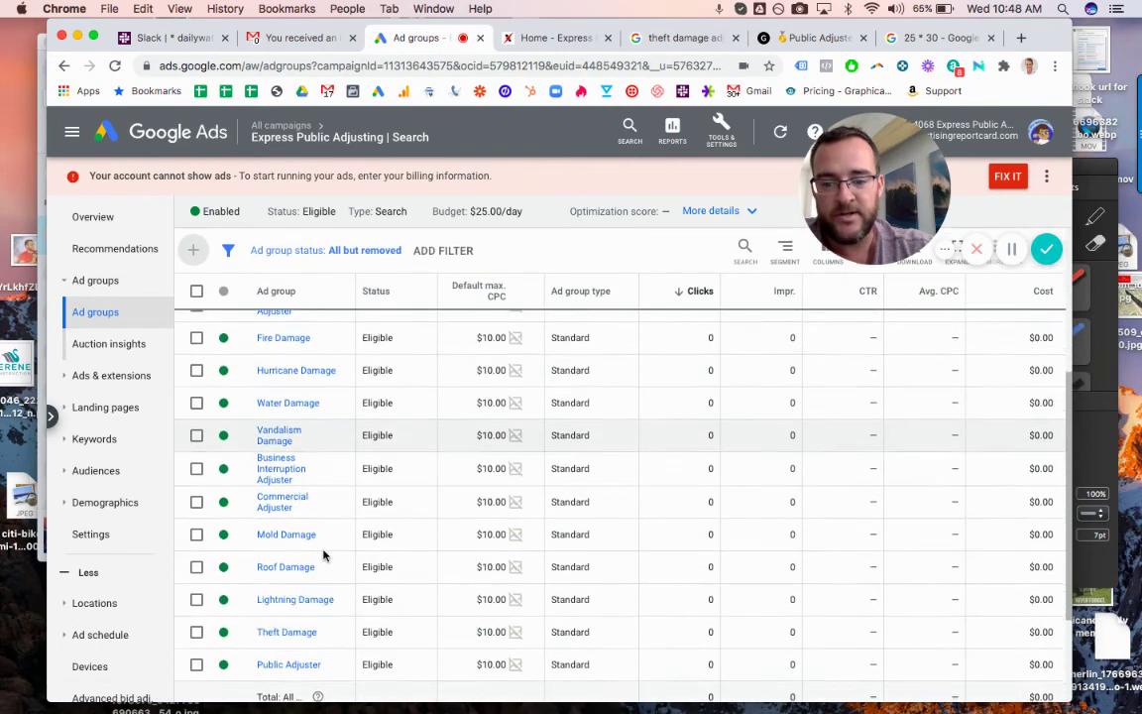
scroll(323, 554, down, 2)
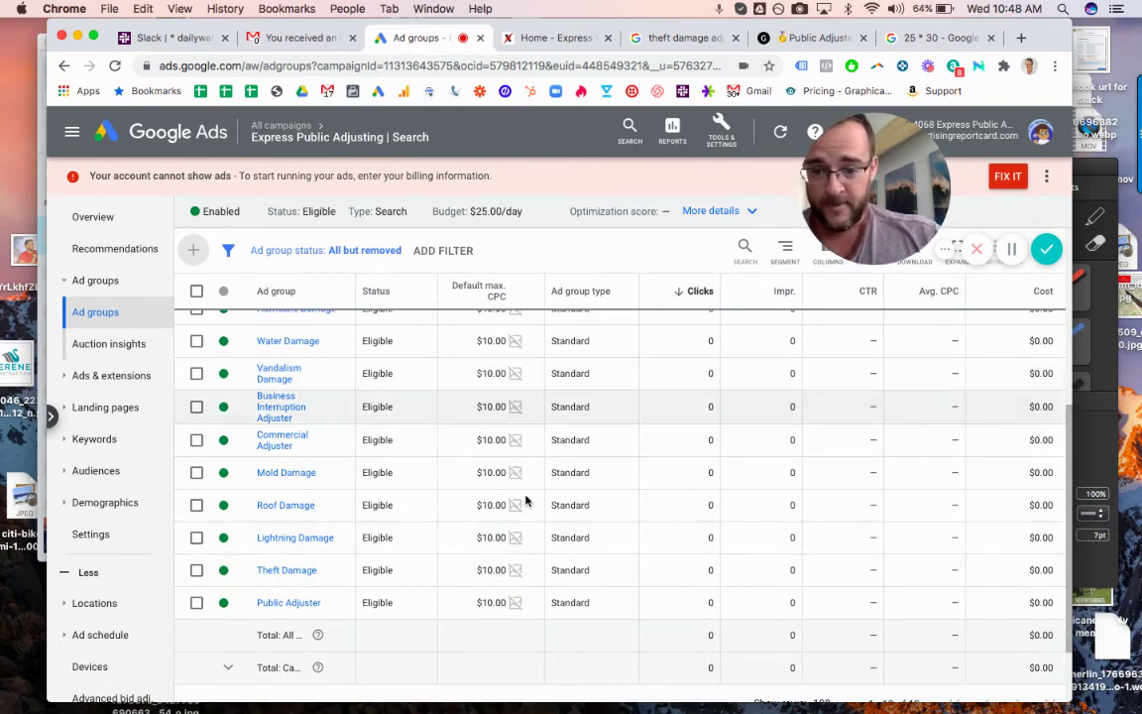
scroll(411, 507, up, 5)
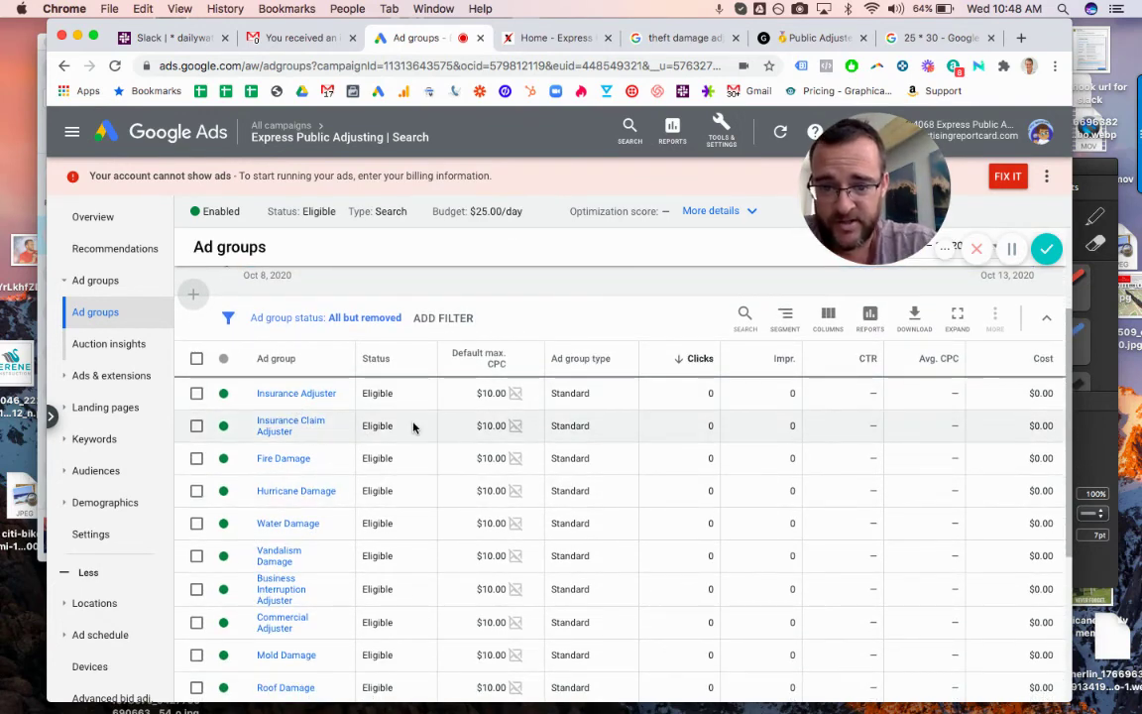
scroll(413, 427, down, 1)
scroll(414, 427, down, 2)
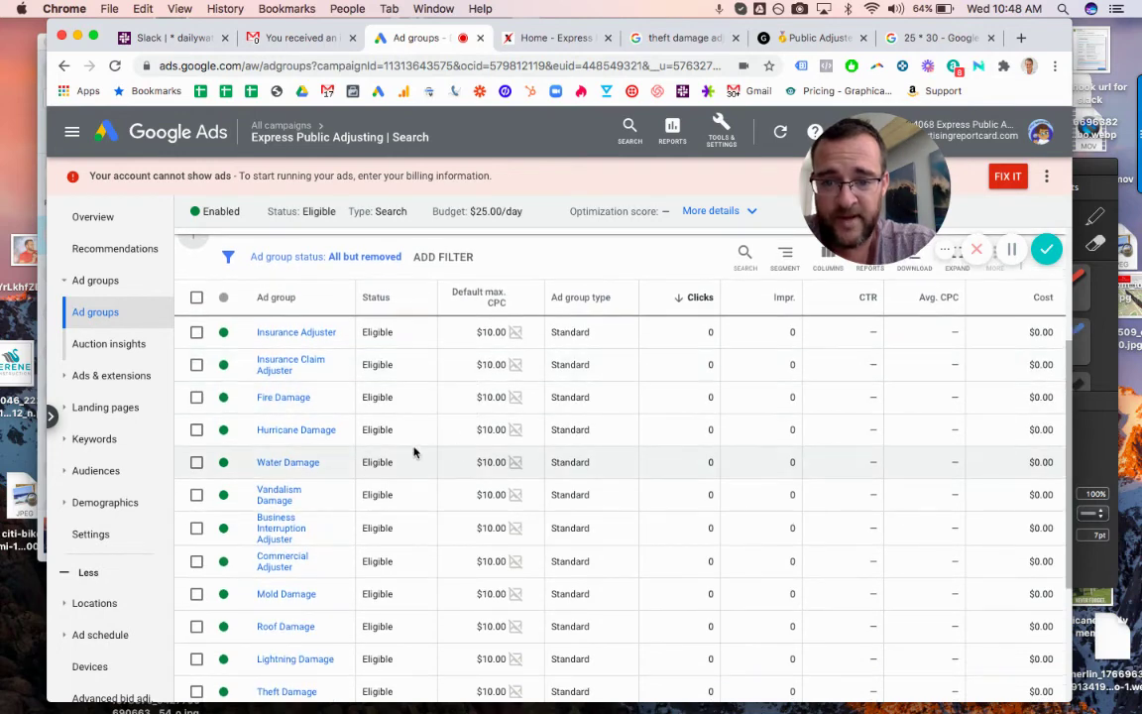
scroll(413, 429, down, 3)
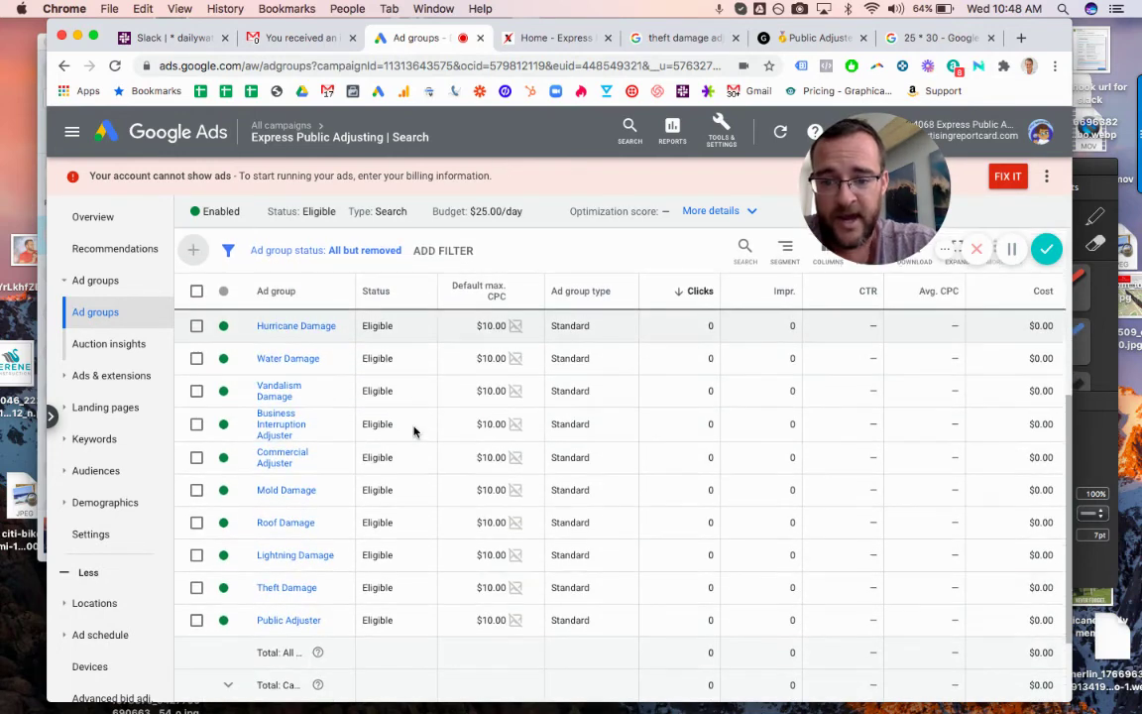
scroll(413, 429, up, 3)
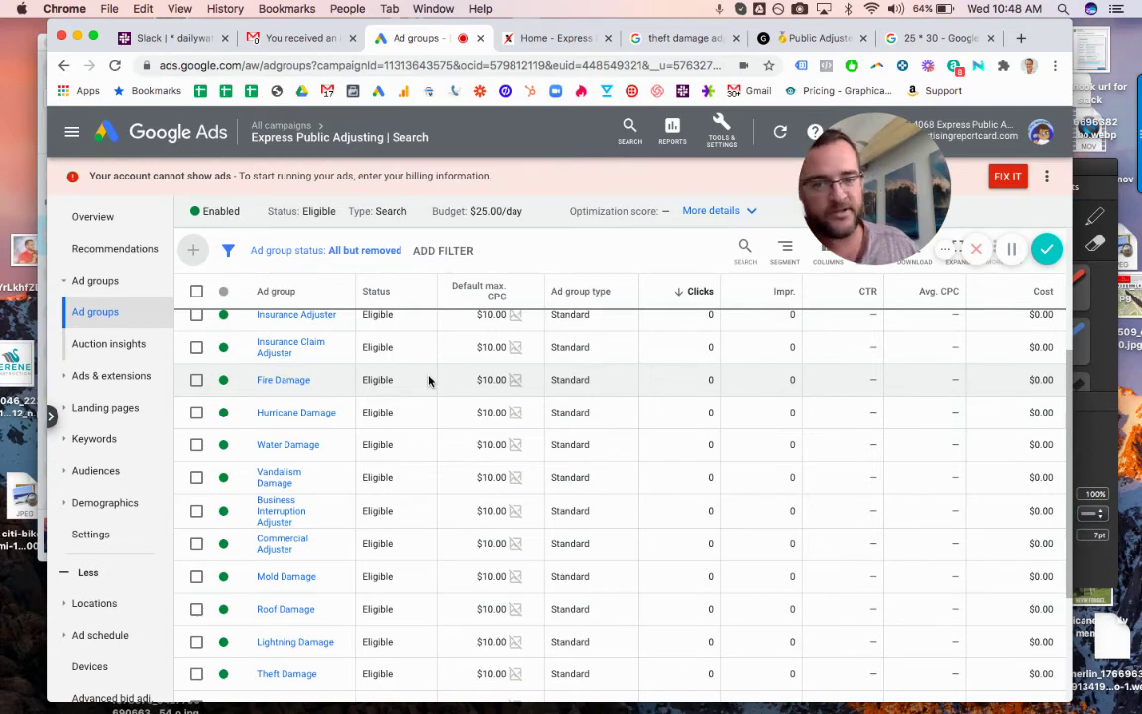
scroll(429, 379, up, 2)
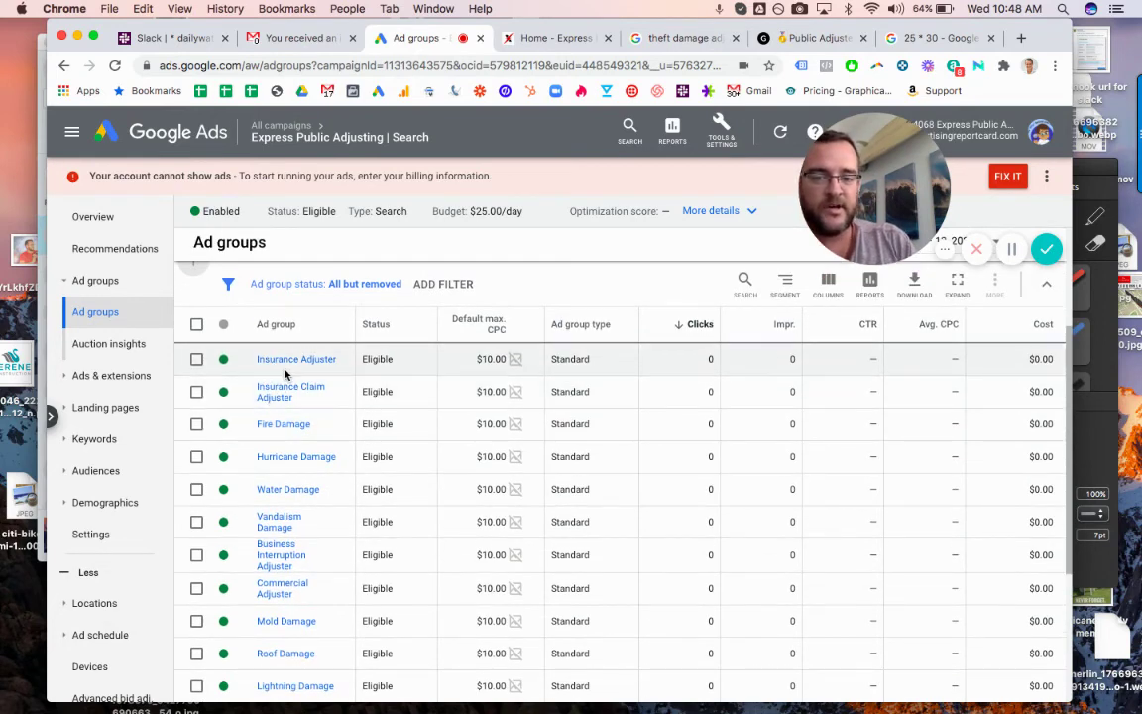
scroll(392, 543, down, 3)
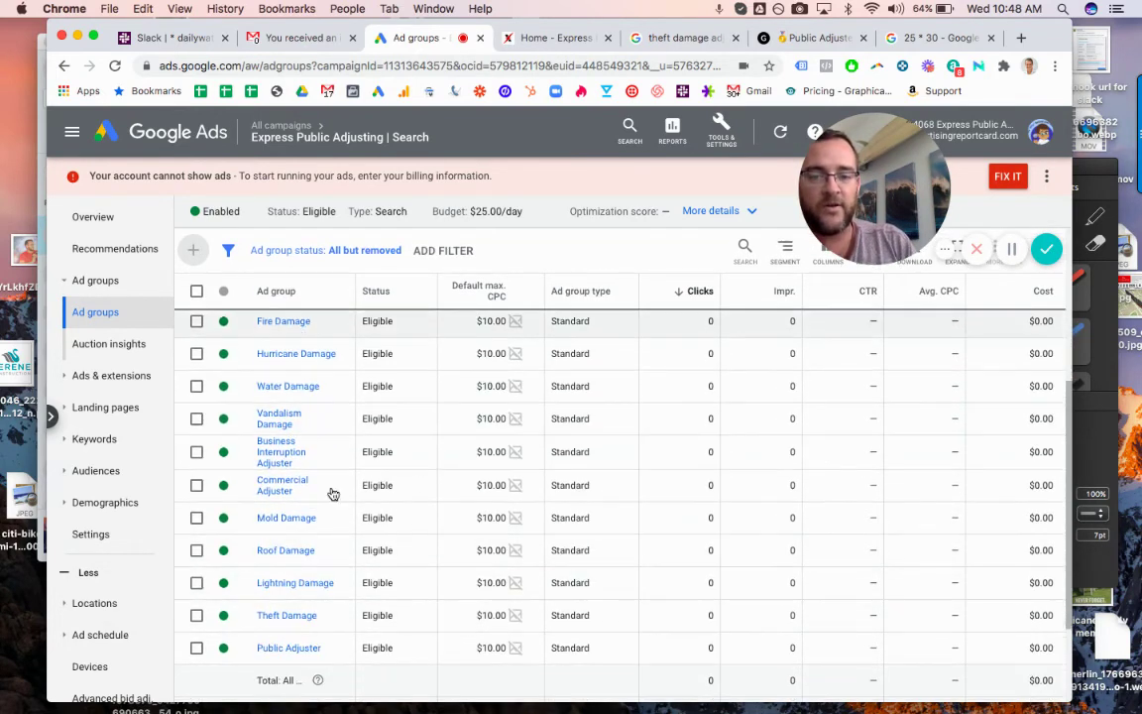
scroll(464, 534, up, 1)
scroll(316, 365, down, 1)
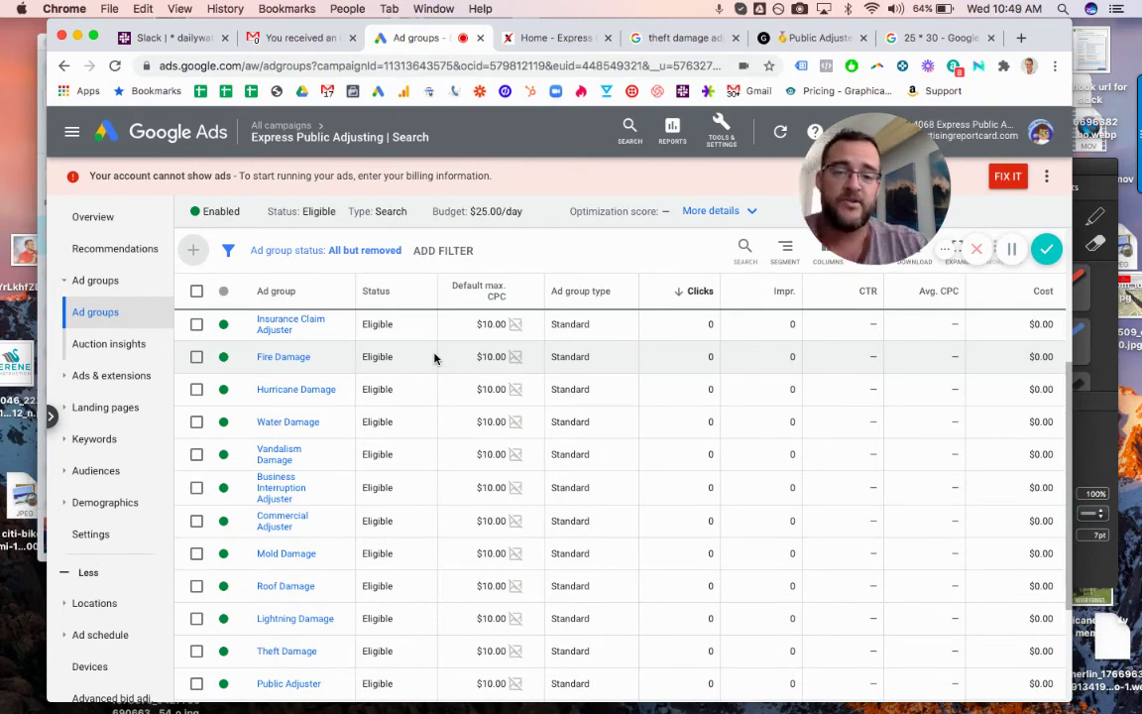
scroll(433, 358, up, 3)
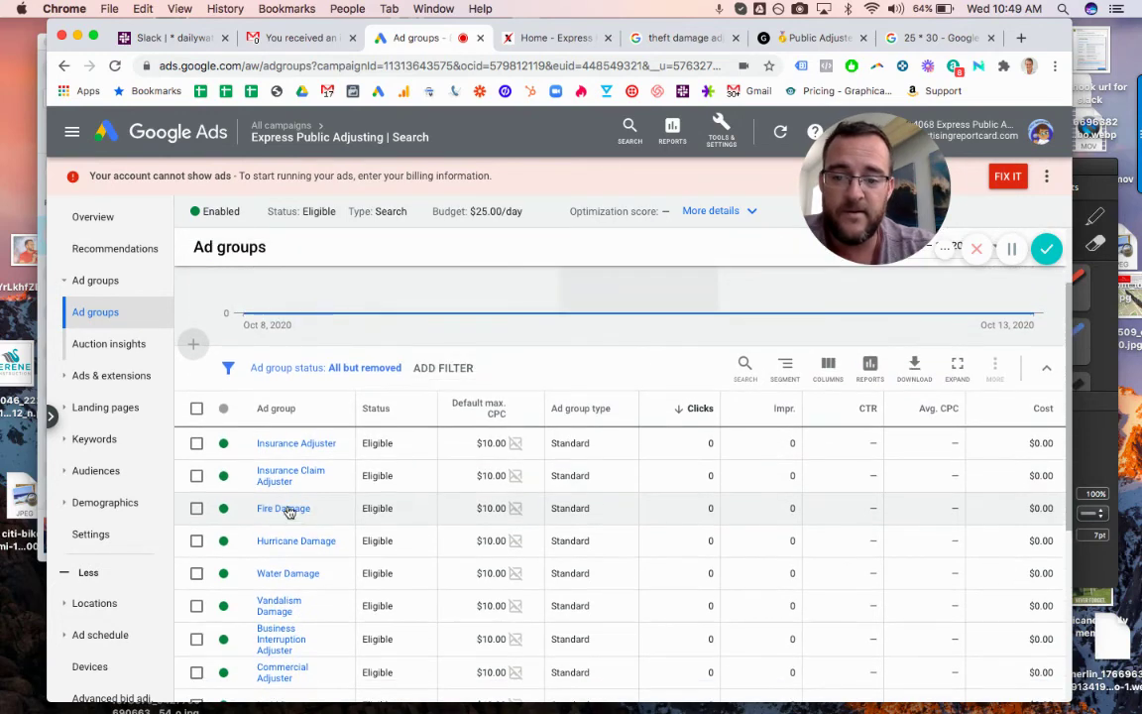
Open the Fire Damage ad group and check its search keywords and match types
click(285, 509)
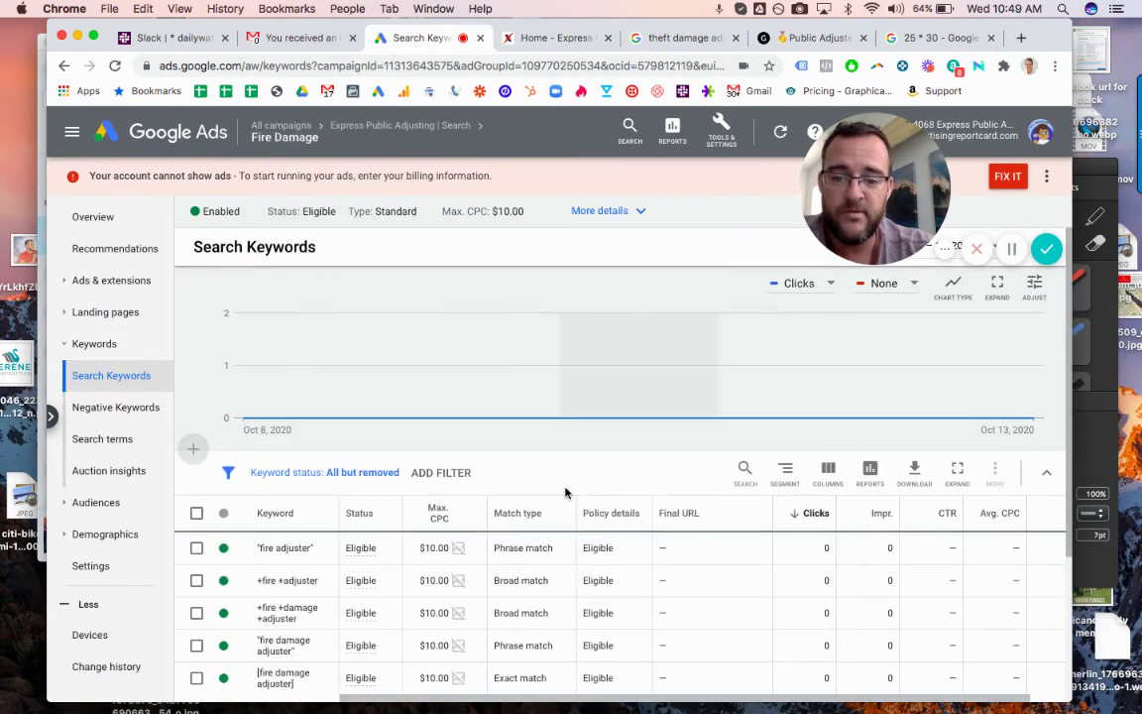
scroll(566, 456, down, 1)
scroll(566, 420, up, 1)
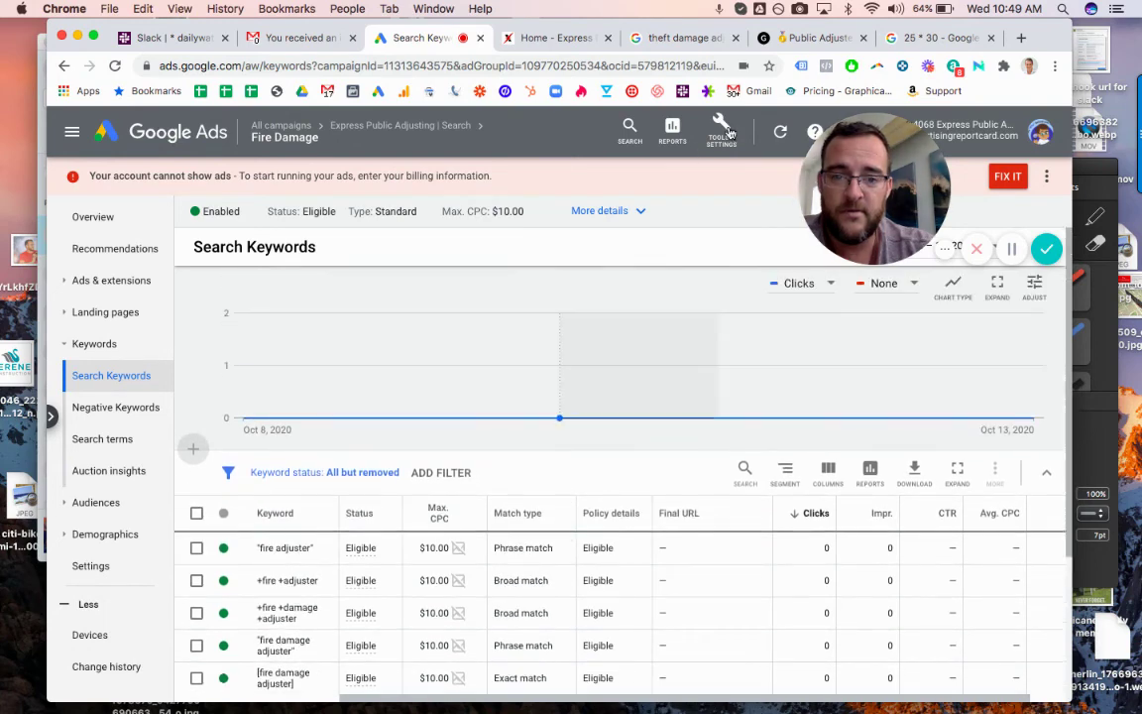
Get search volume and forecasts for "fire damage adjuster" in Keyword Planner
click(726, 131)
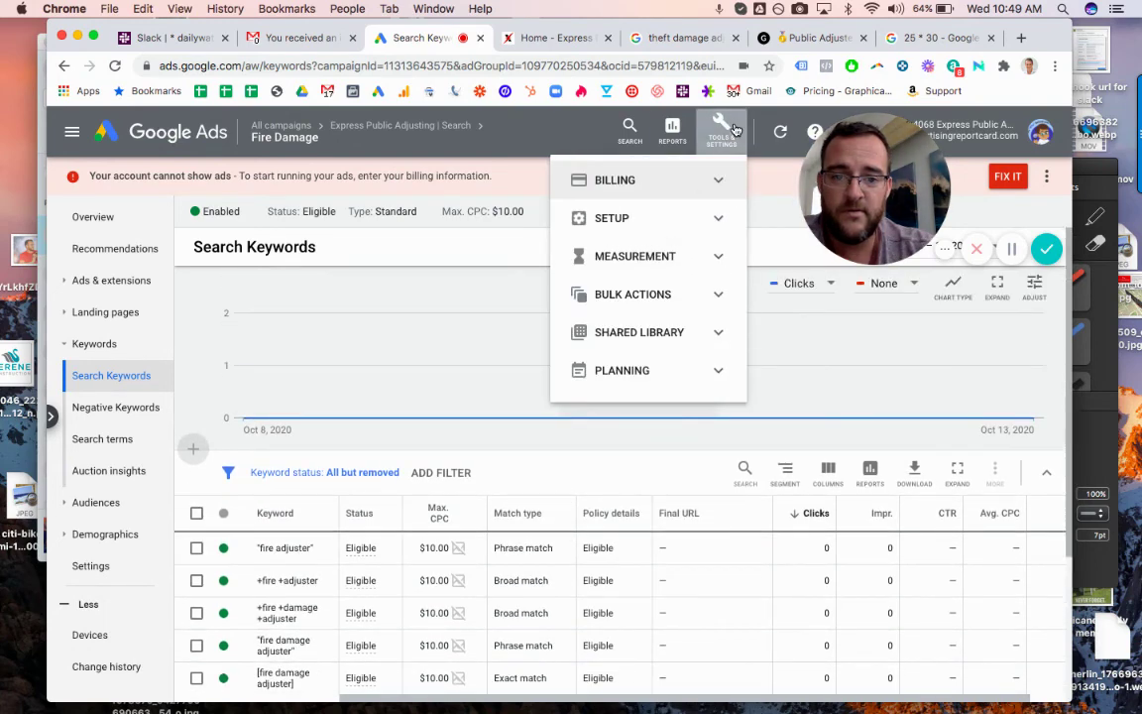
click(644, 374)
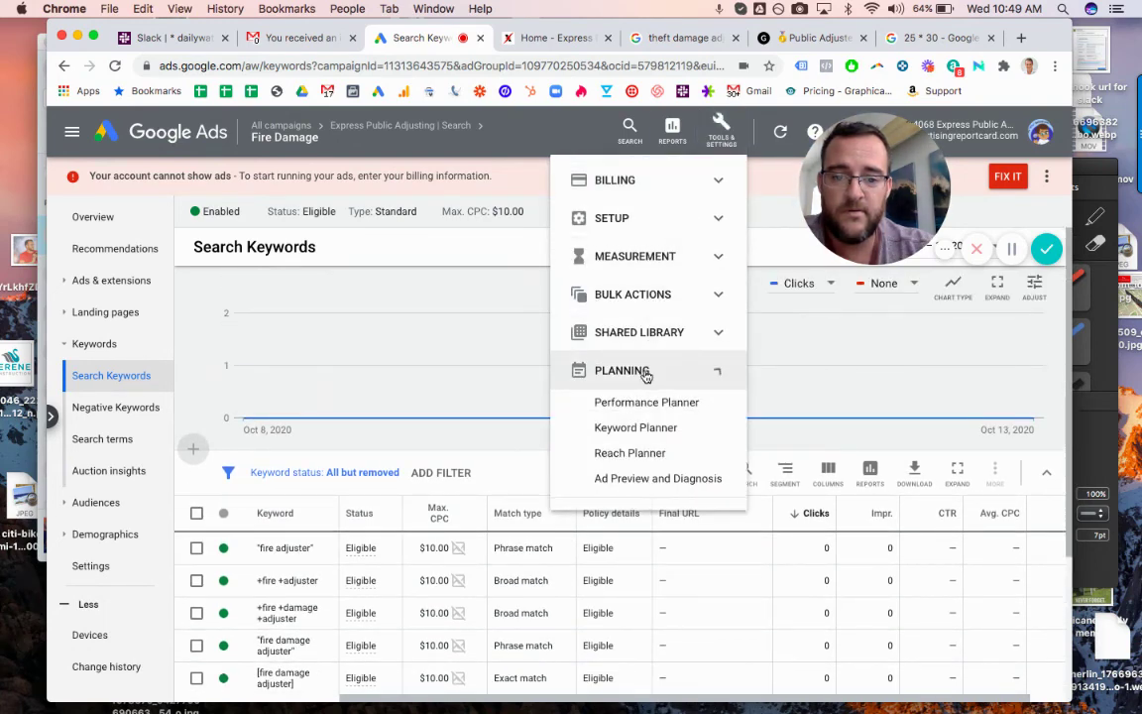
click(636, 428)
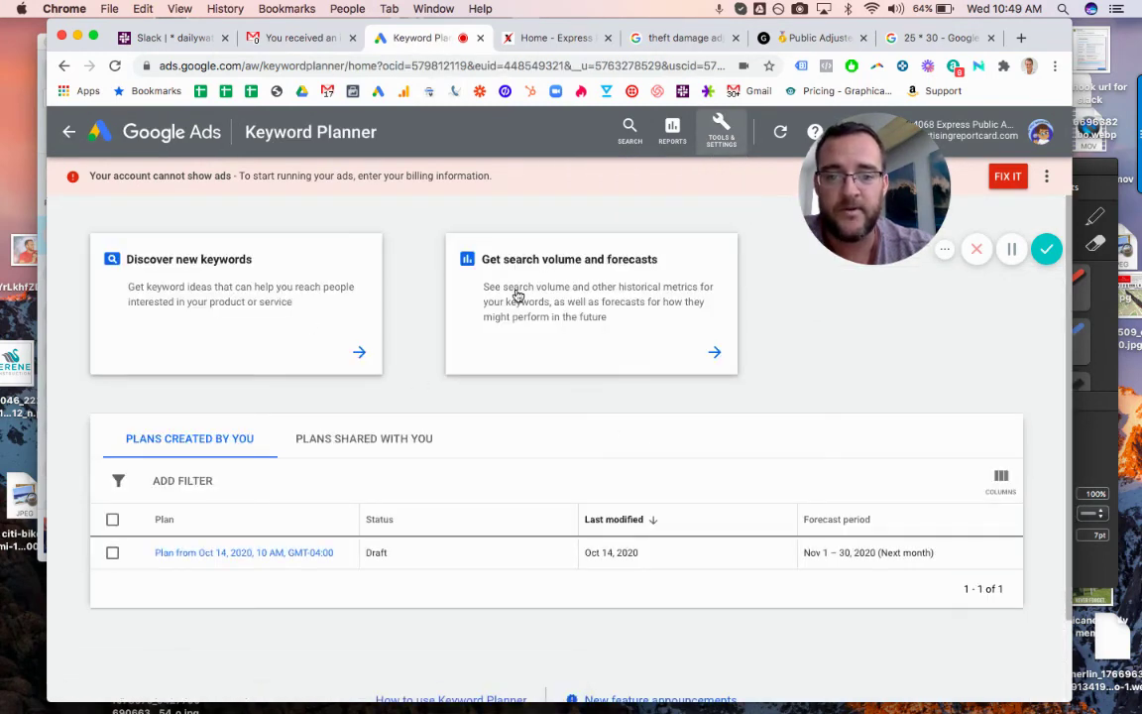
click(516, 296)
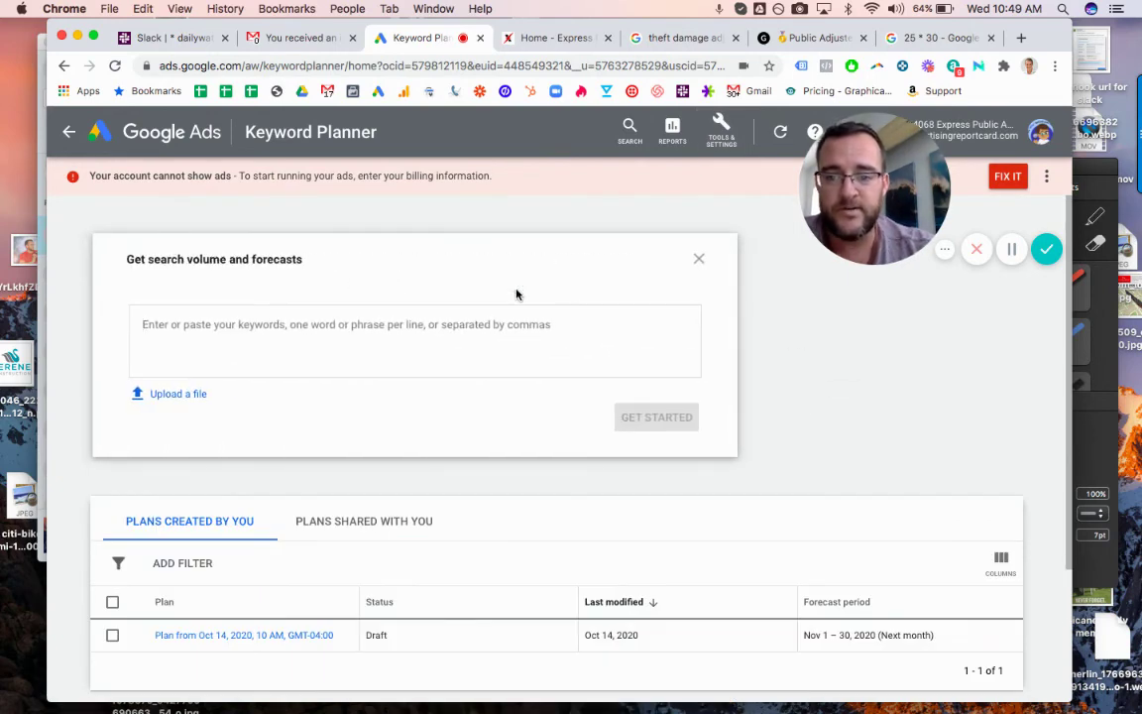
text(fire admaag)
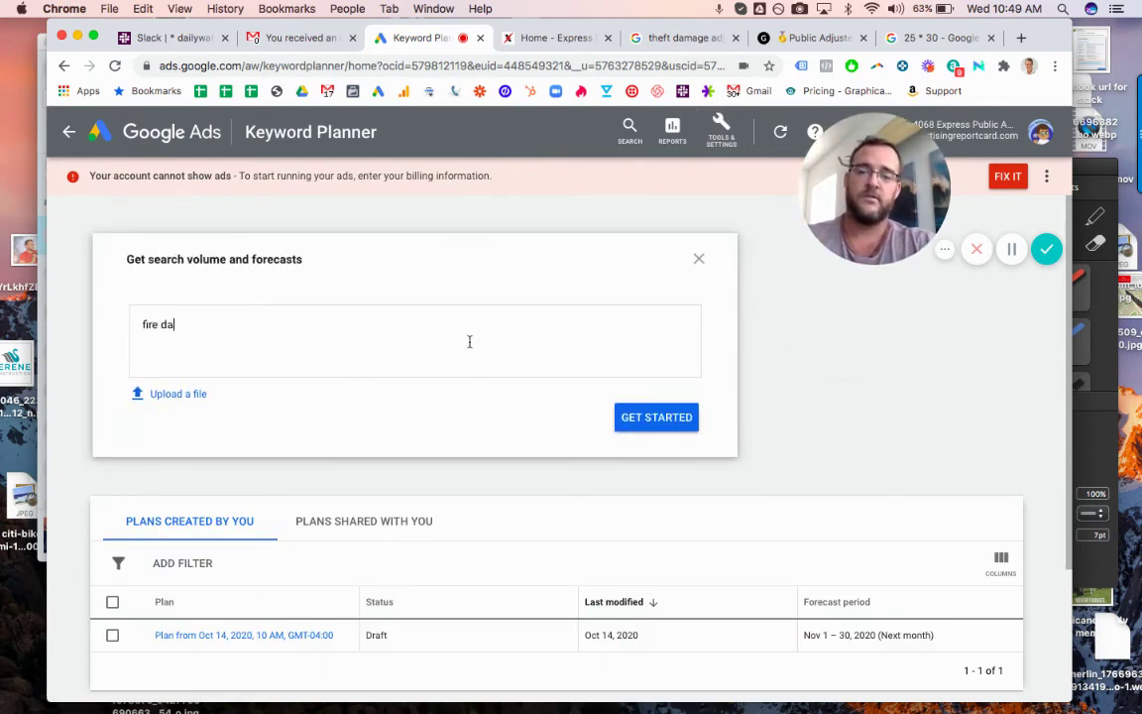
text(mage adjuster)
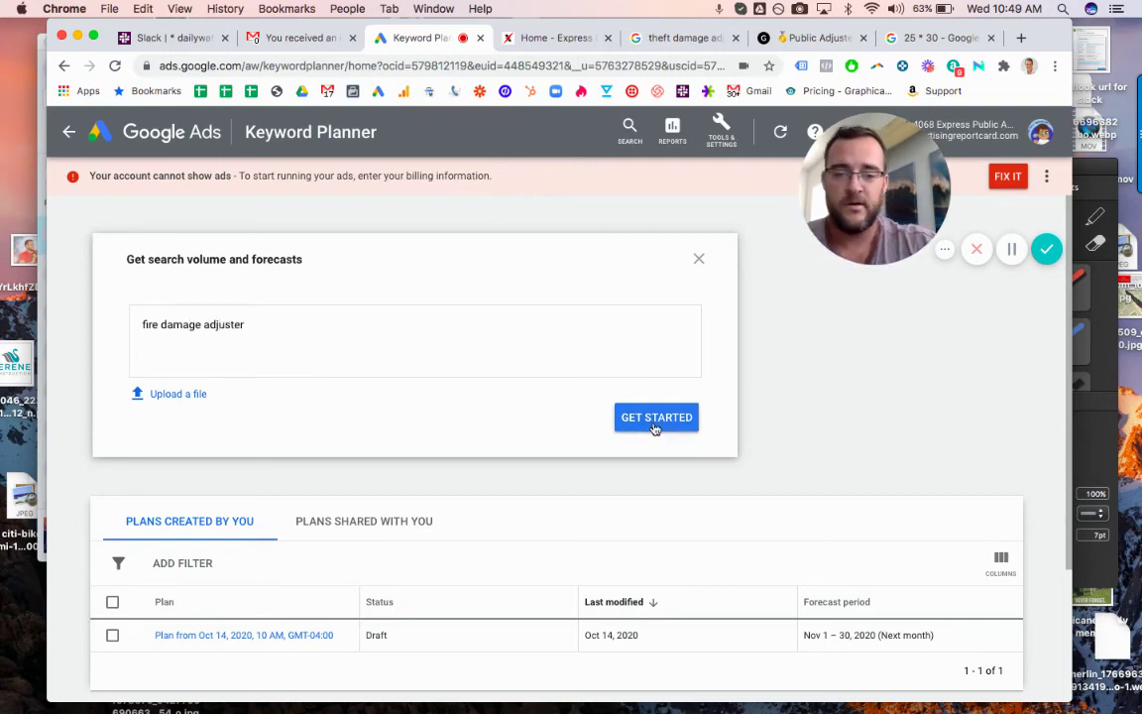
click(655, 417)
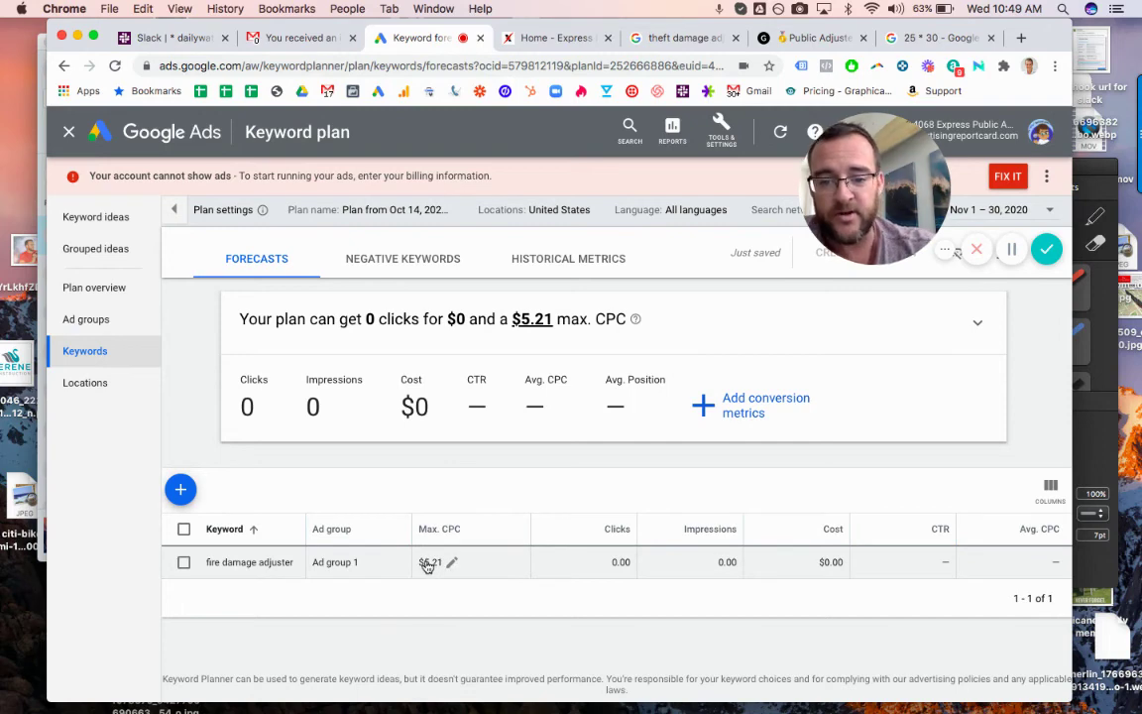
Get keyword ideas for "fire damage adjuster" and check its top-of-page bid range
click(106, 224)
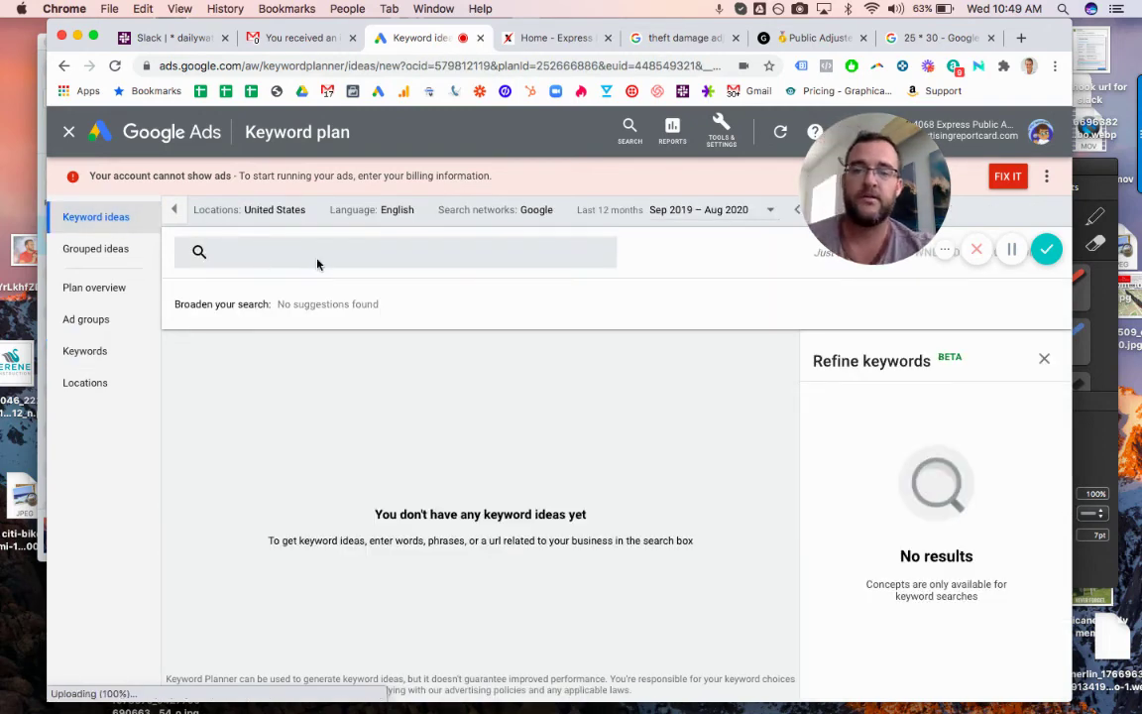
click(316, 265)
text(fire)
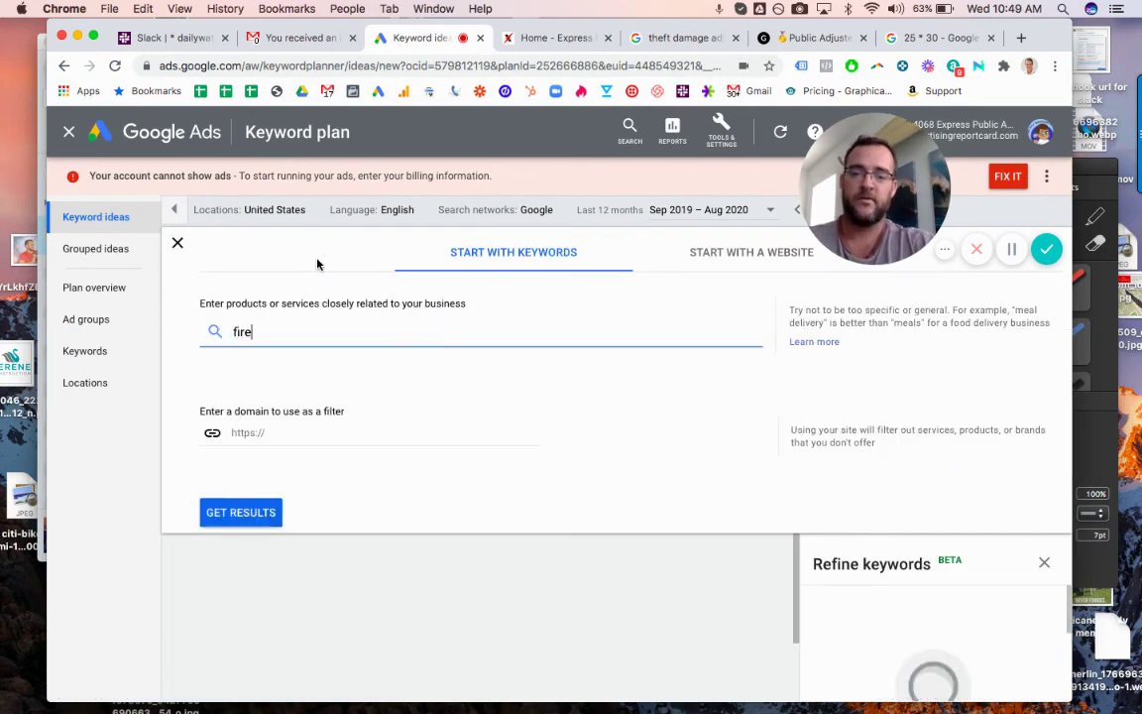
text( damage adjuster)
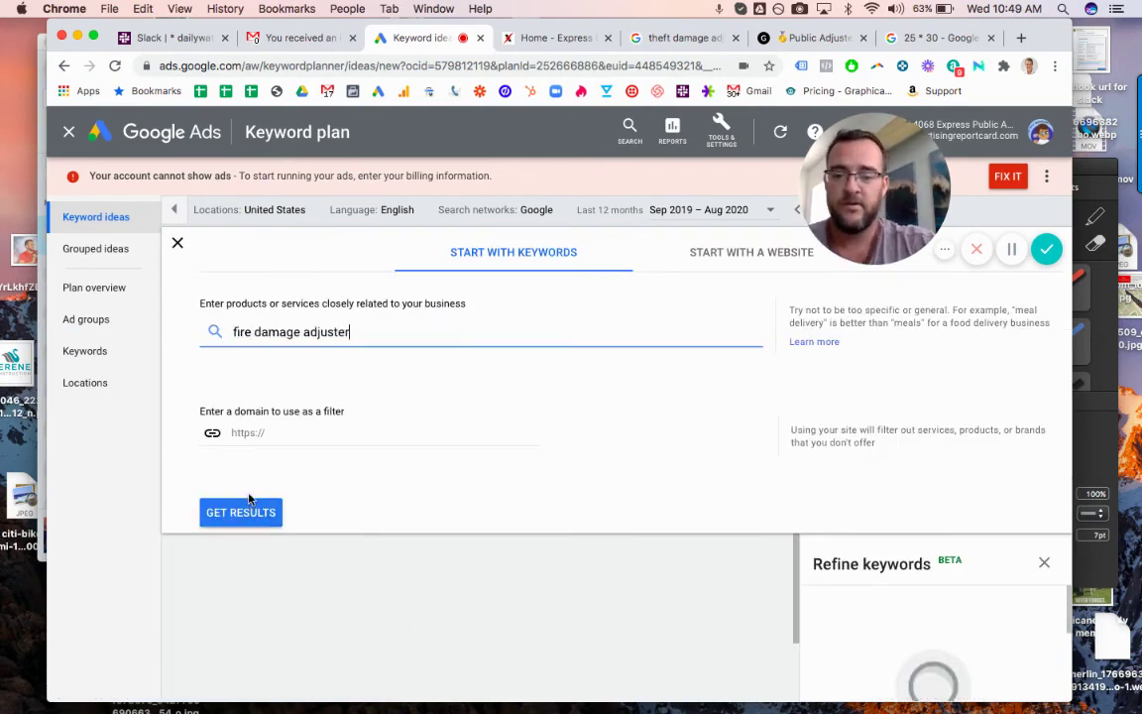
click(238, 514)
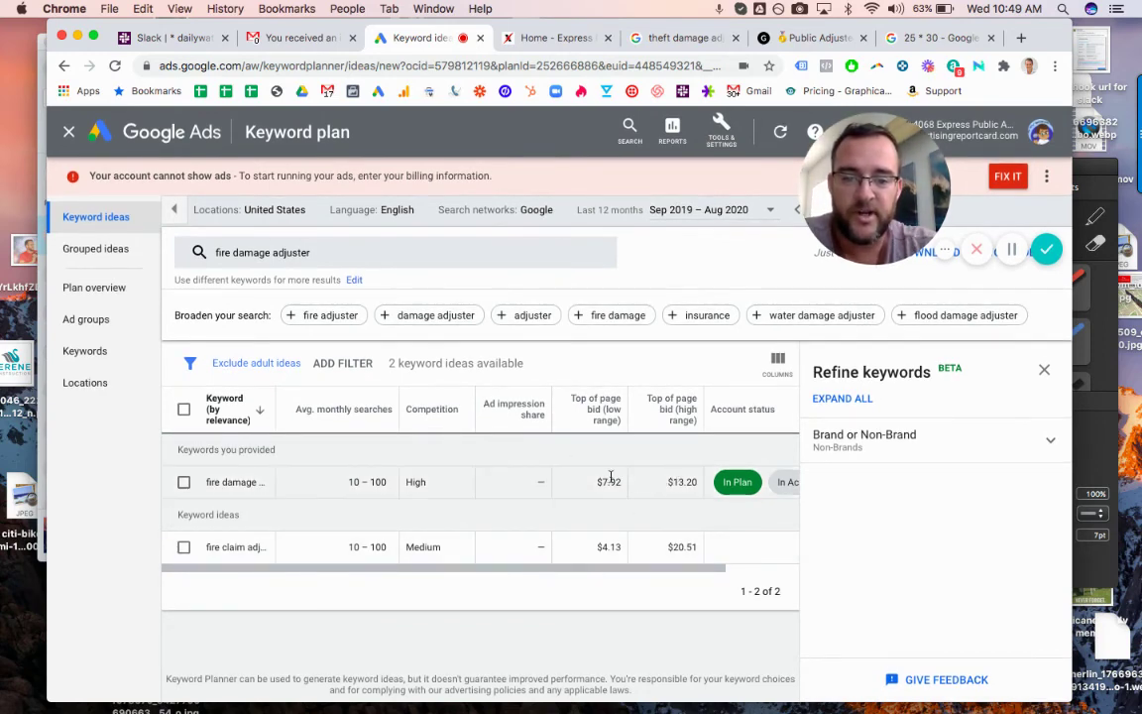
drag(618, 480, 593, 484)
click(592, 484)
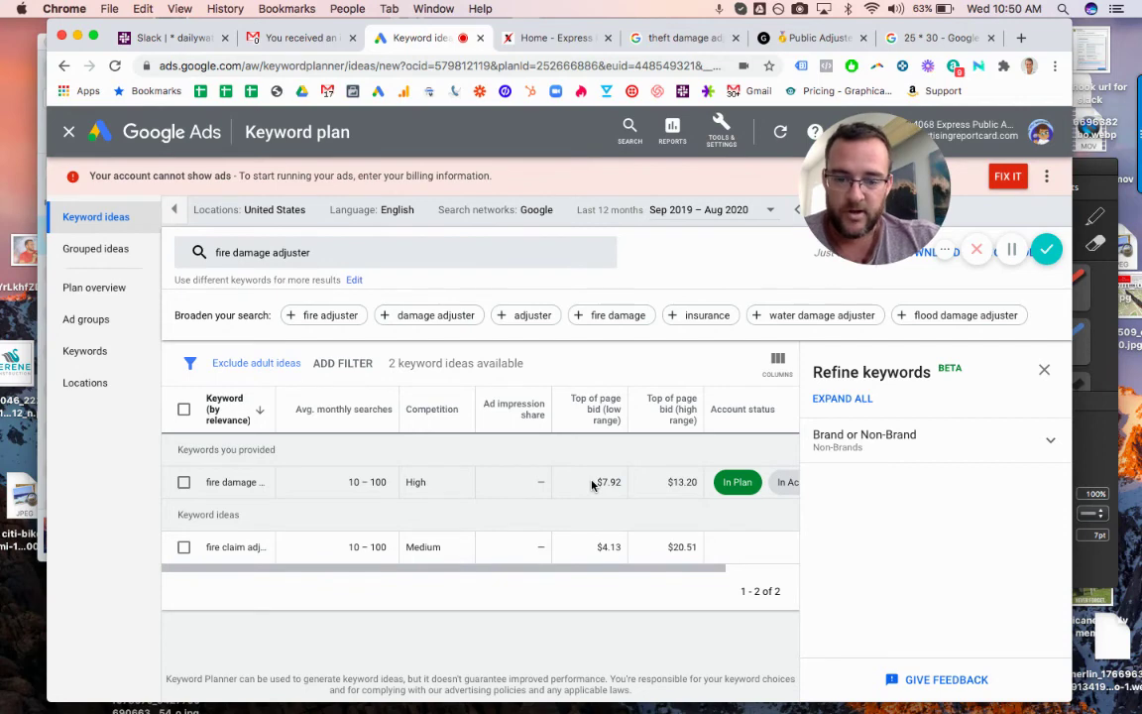
Leave Keyword Planner, check the Fire Damage ad group's settings, and open the Express Public Adjusting Search campaign's overview
click(70, 134)
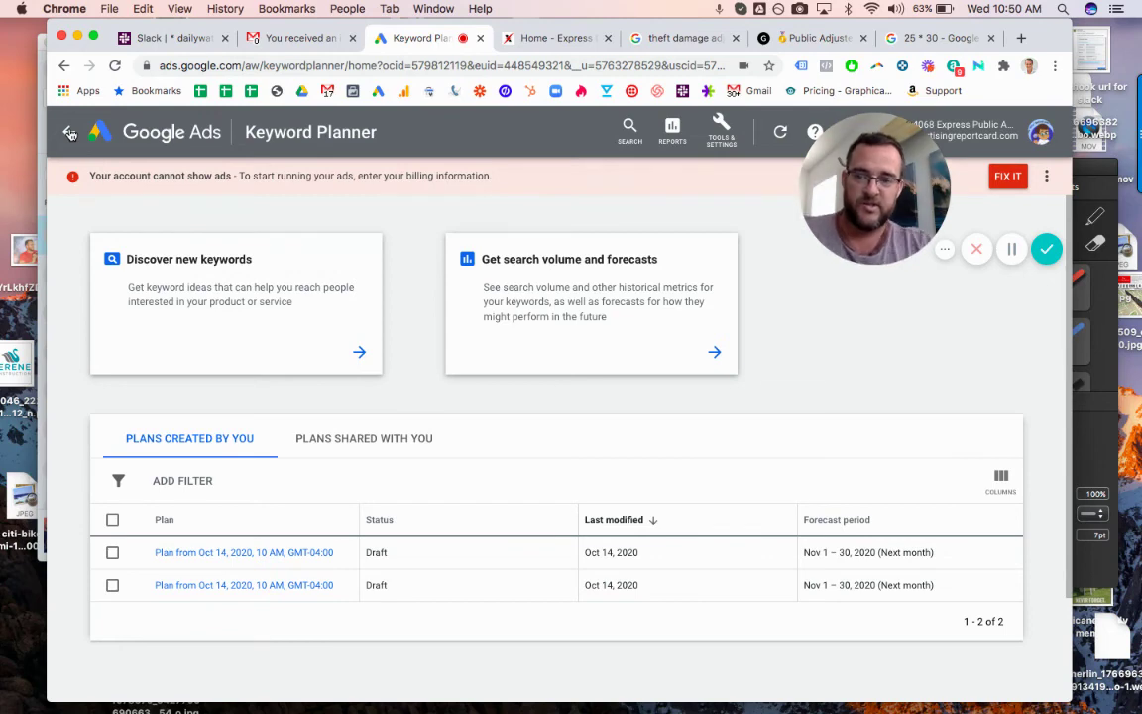
click(71, 134)
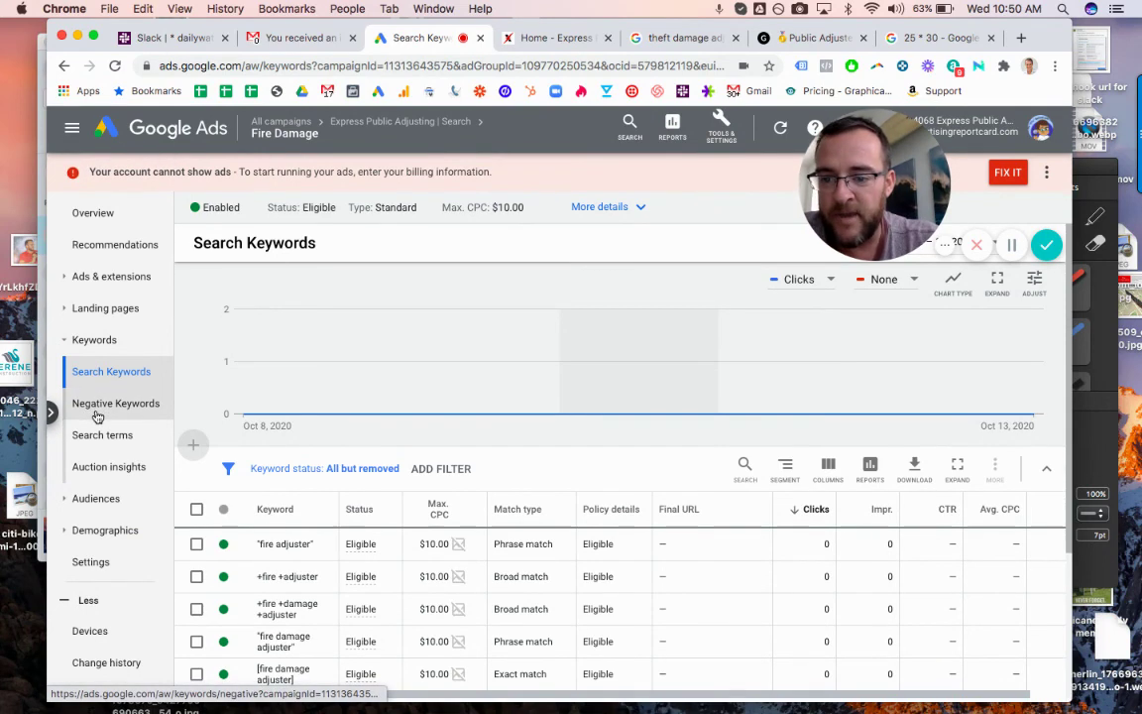
click(113, 566)
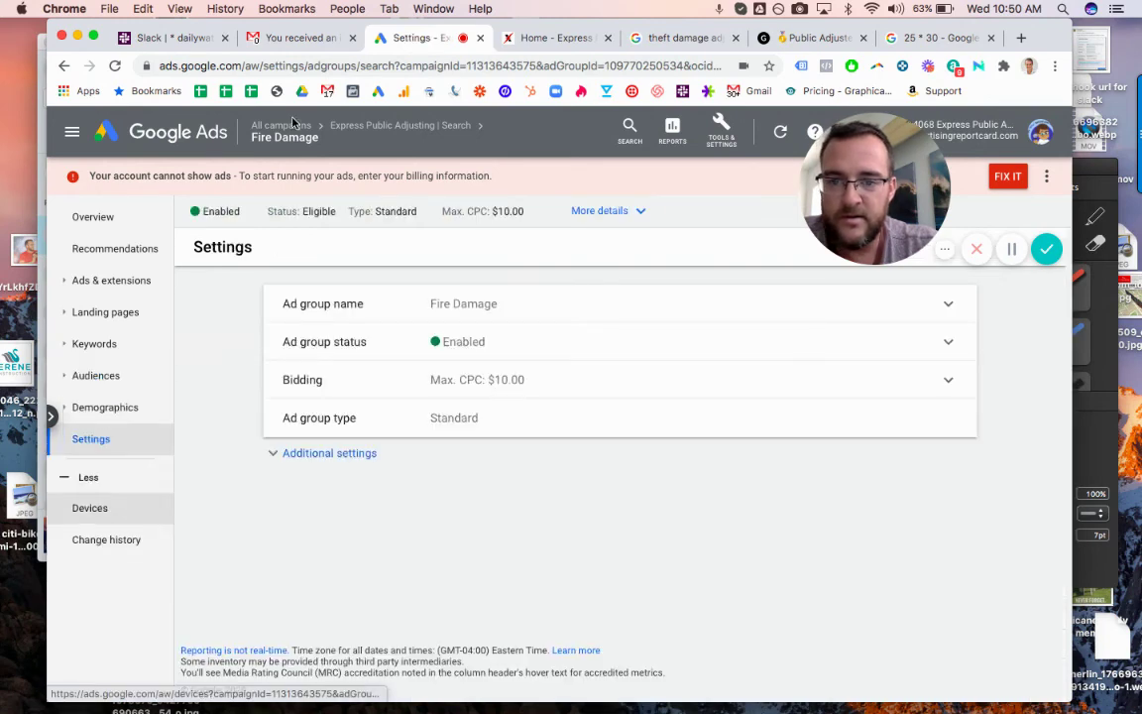
click(350, 130)
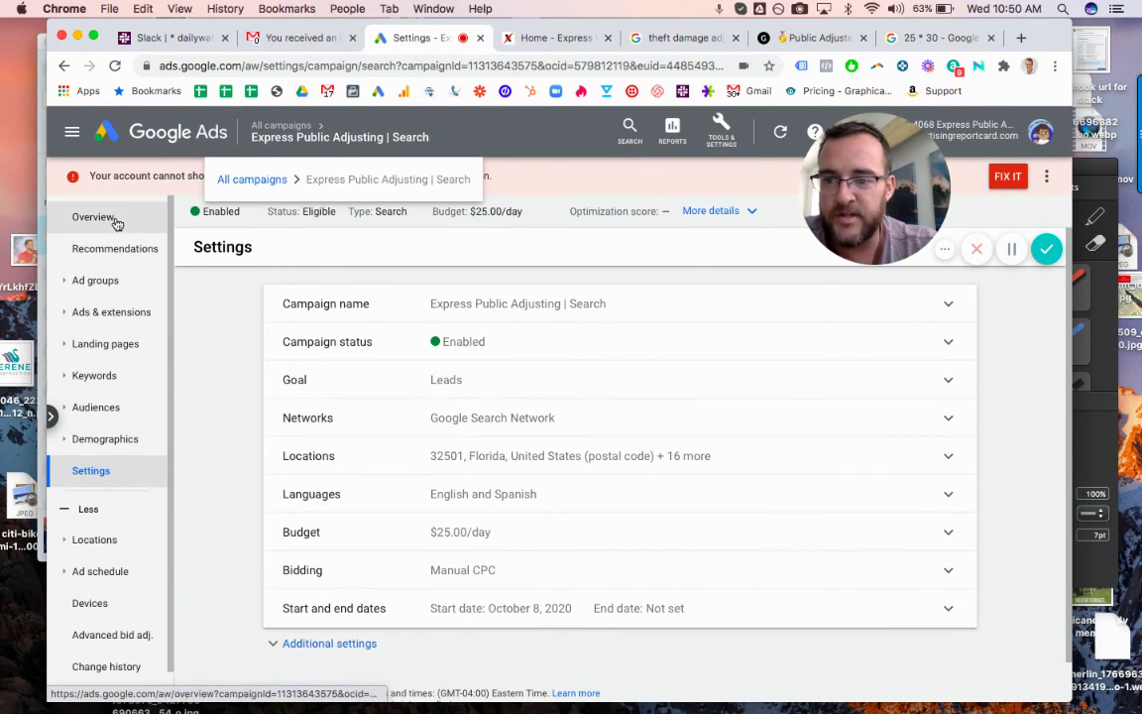
click(94, 217)
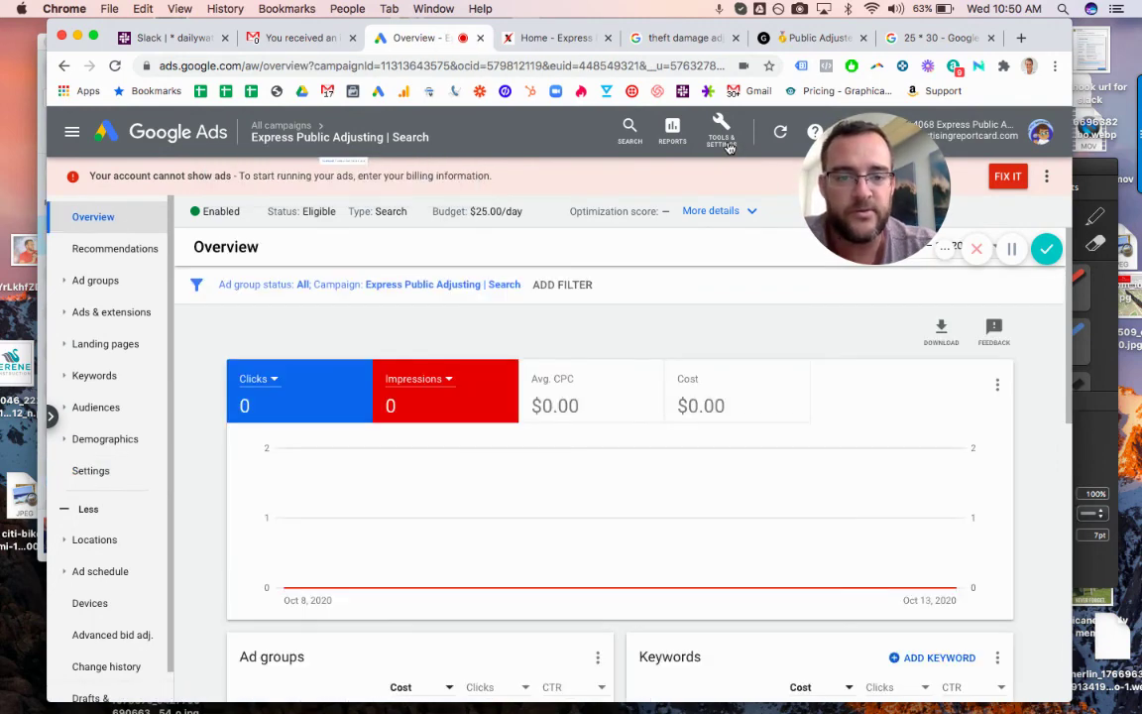
Open the account's conversion actions page to check whether conversion tracking is set up
click(724, 141)
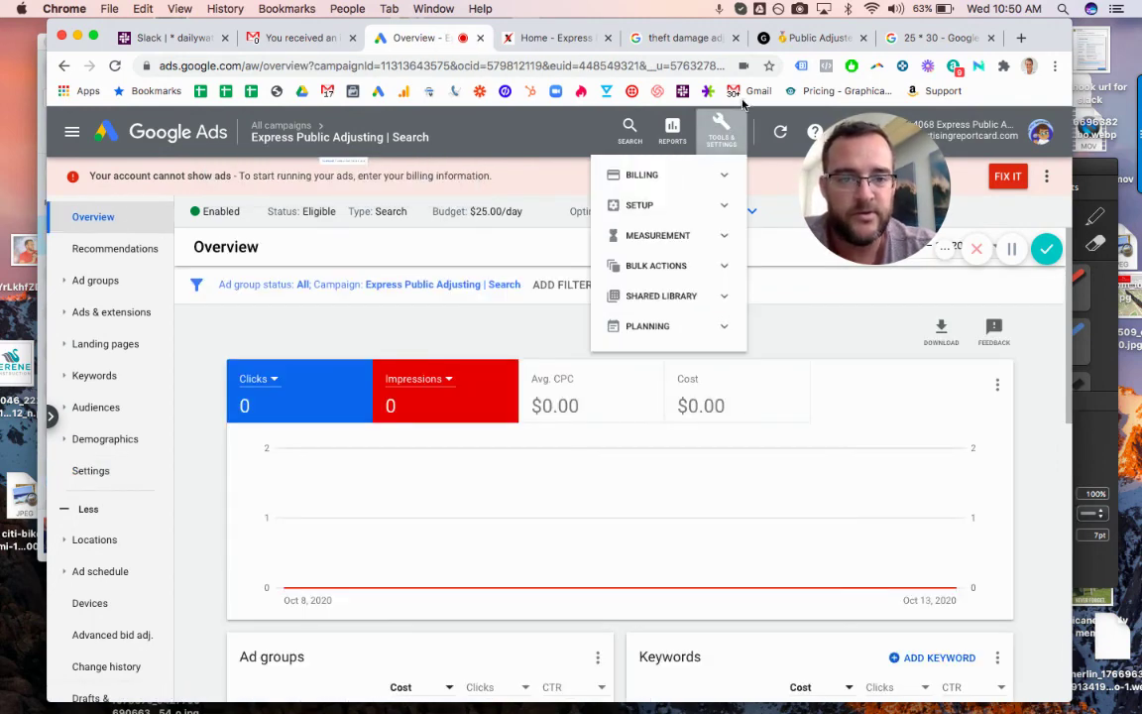
click(694, 205)
click(690, 260)
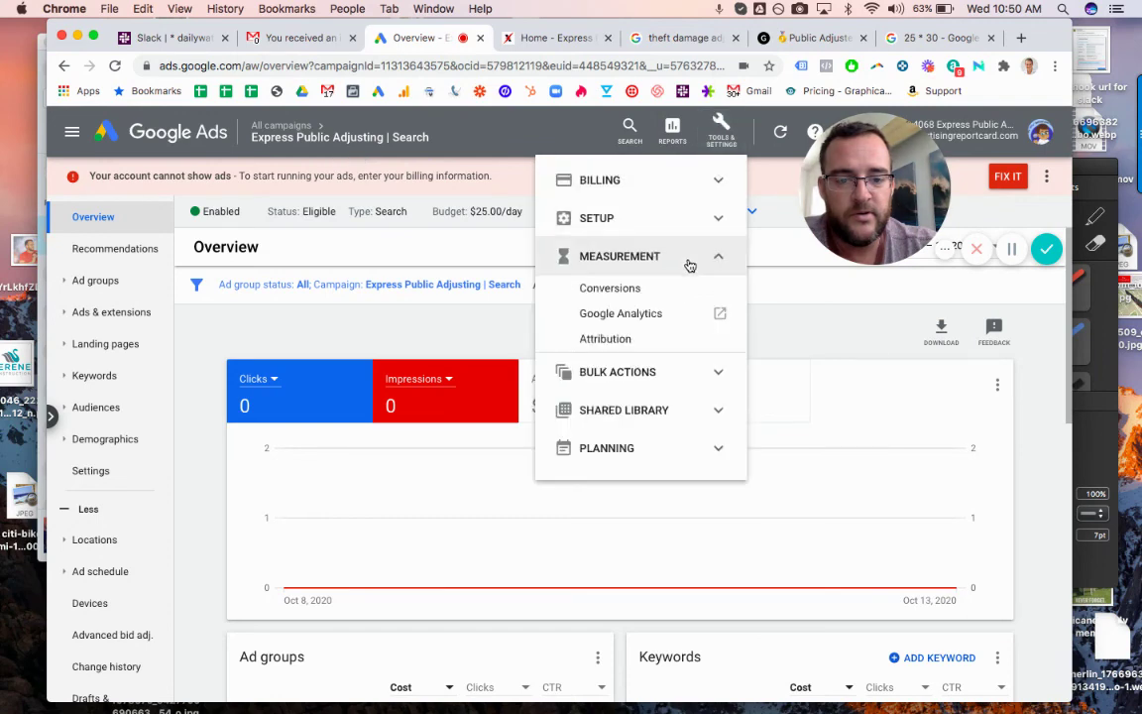
click(610, 290)
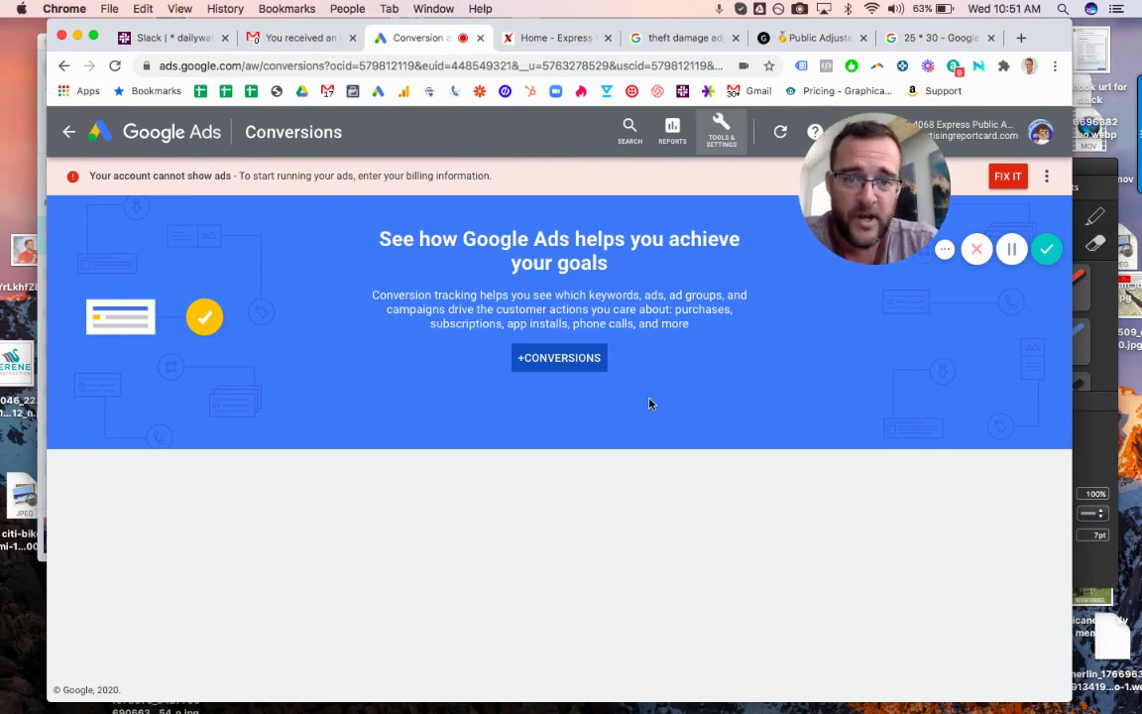
Switch to the Express Public Adjusting website and examine the homepage claim form and the Express Consultation estimate page
key(ctrl+Tab)
scroll(720, 337, up, 15)
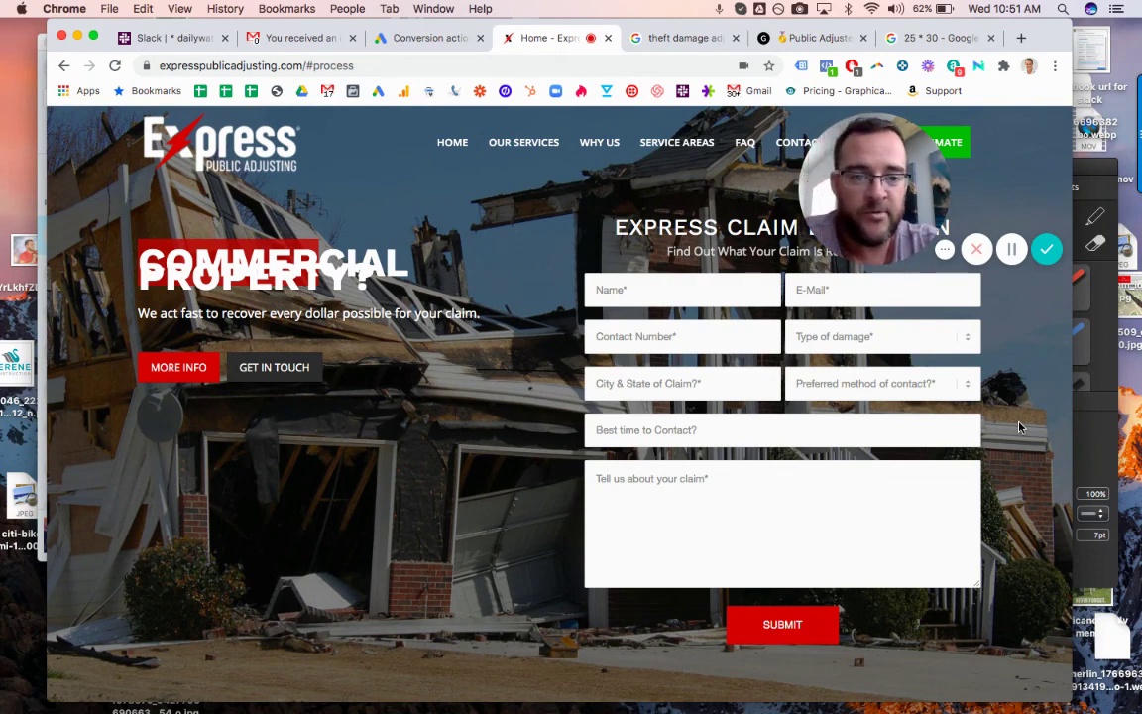
scroll(1019, 427, down, 1)
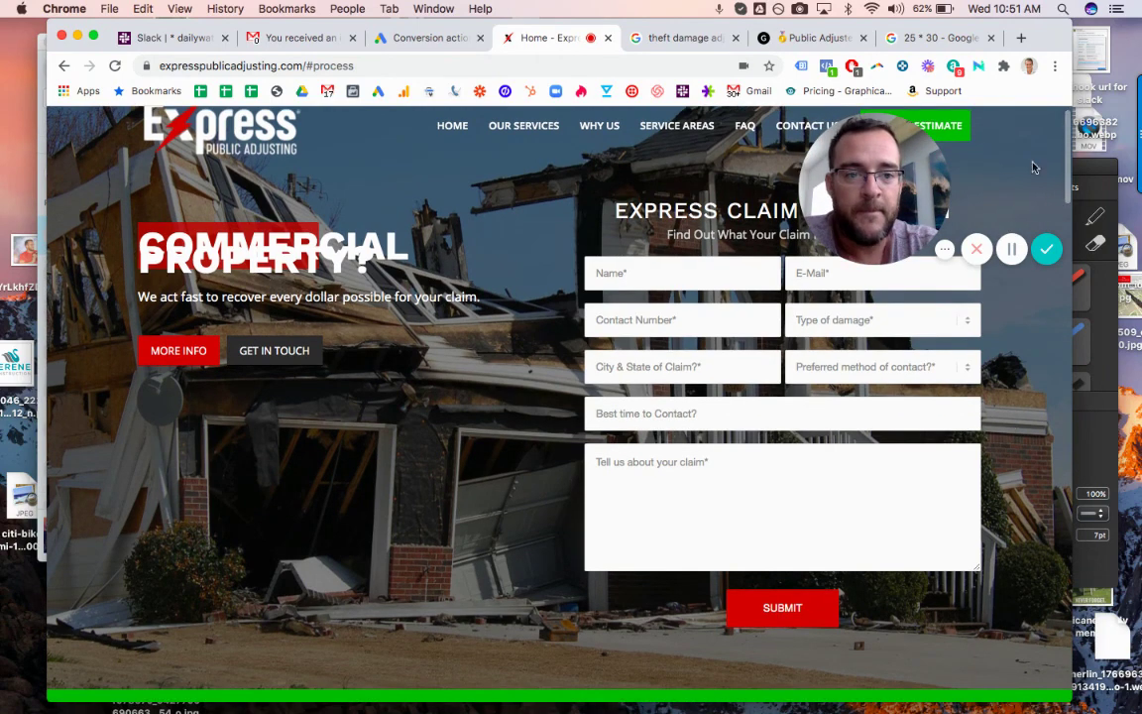
click(956, 131)
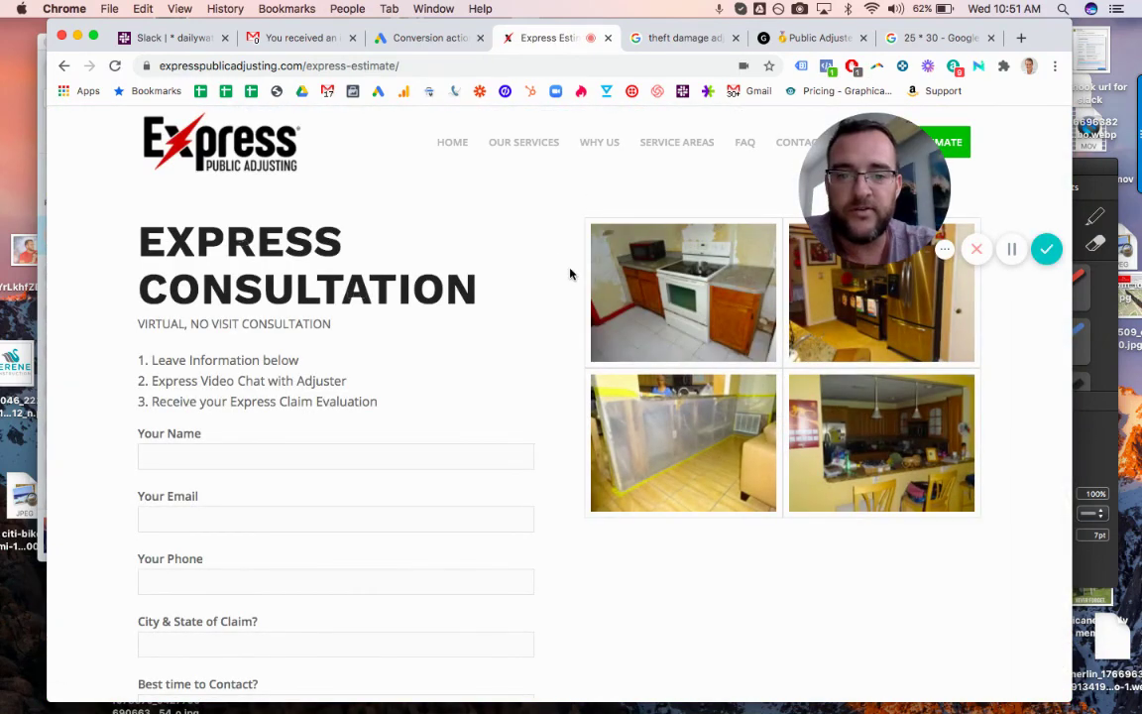
scroll(571, 274, down, 5)
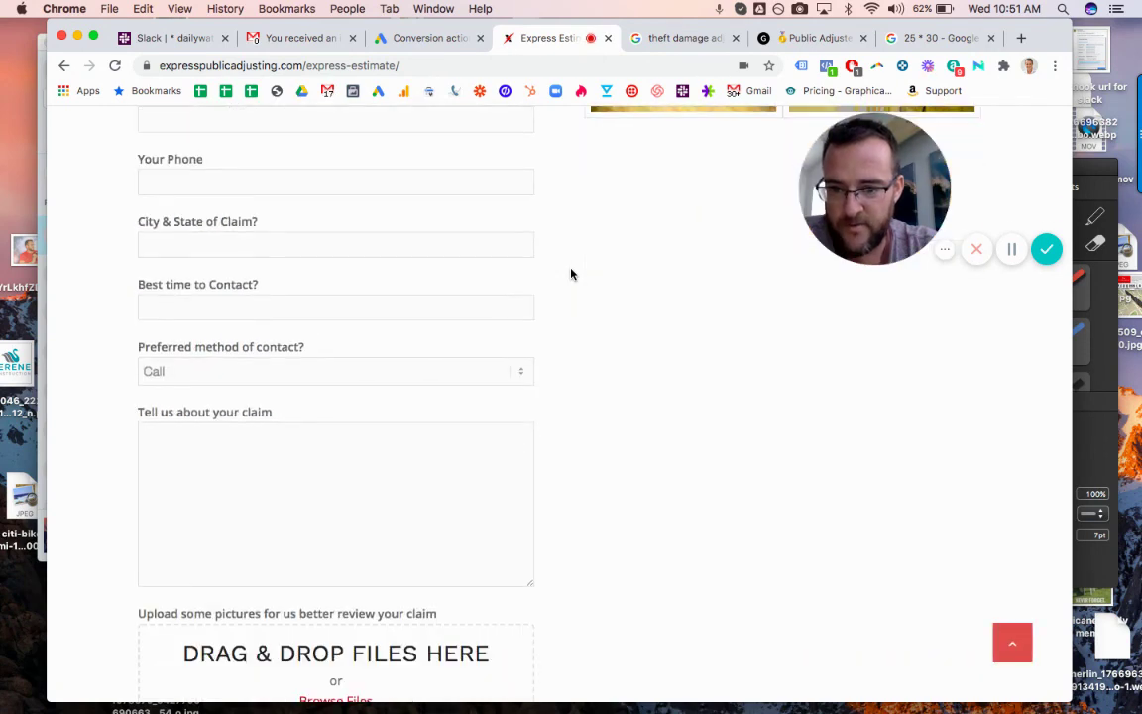
scroll(571, 274, down, 3)
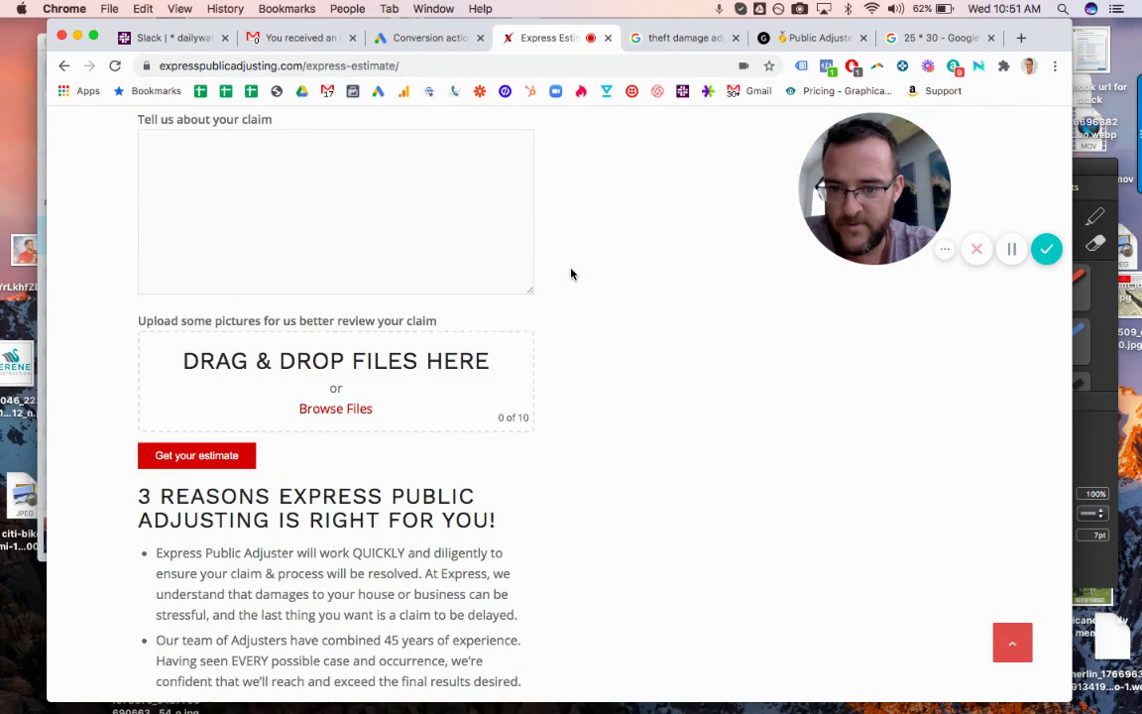
scroll(571, 273, down, 2)
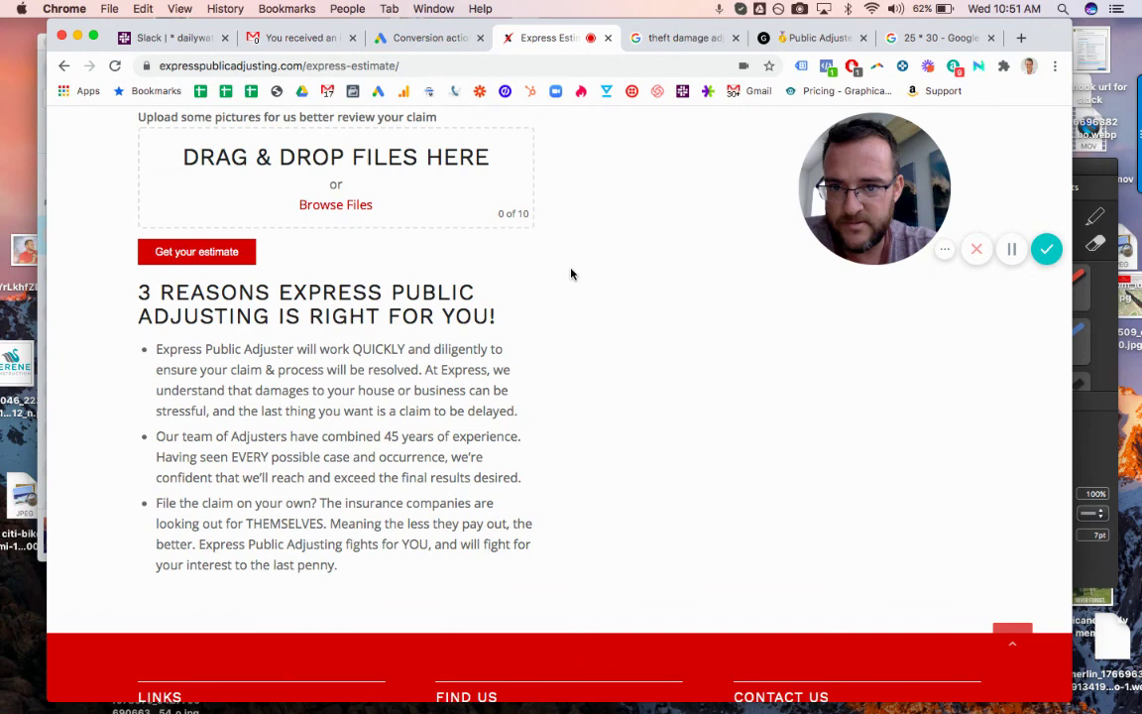
scroll(571, 273, up, 5)
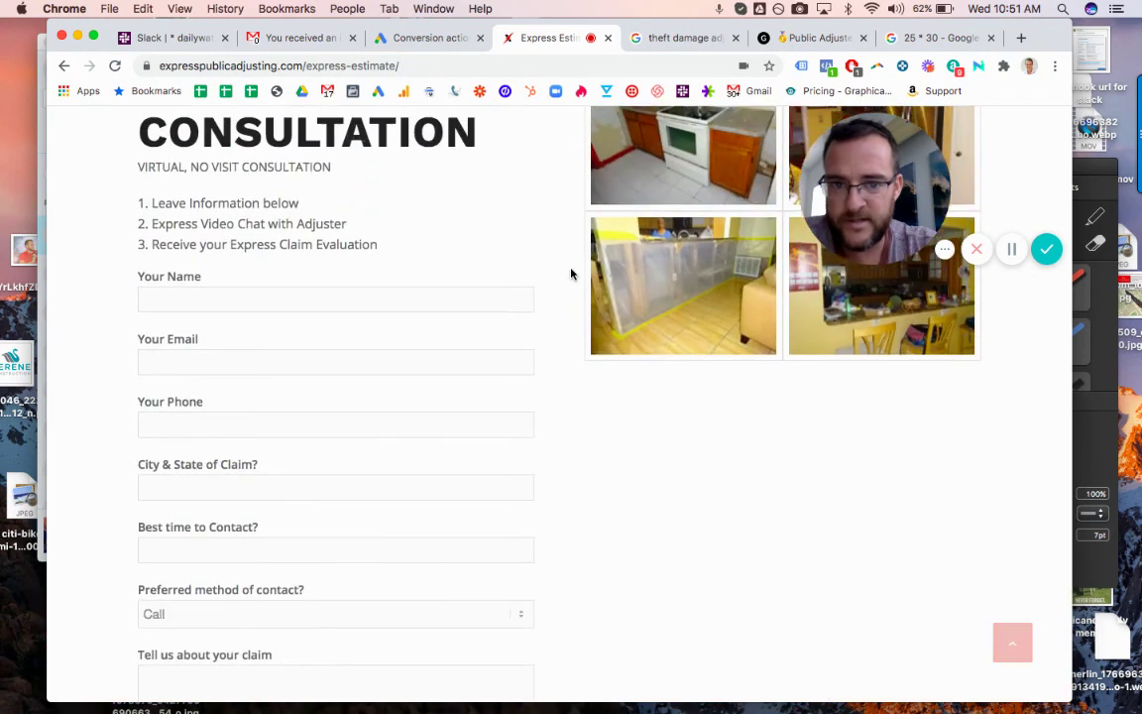
scroll(570, 274, up, 2)
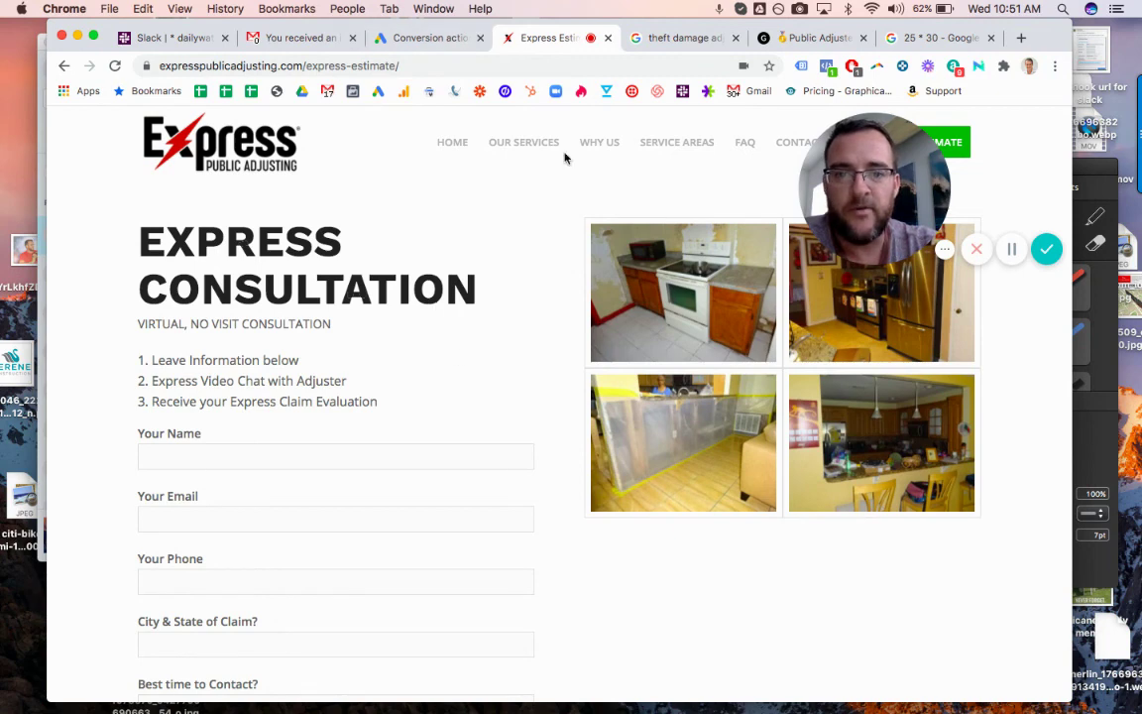
Close the "theft damage" and "25 * 30" Google search pages, and look over the Express Consultation form again
click(734, 38)
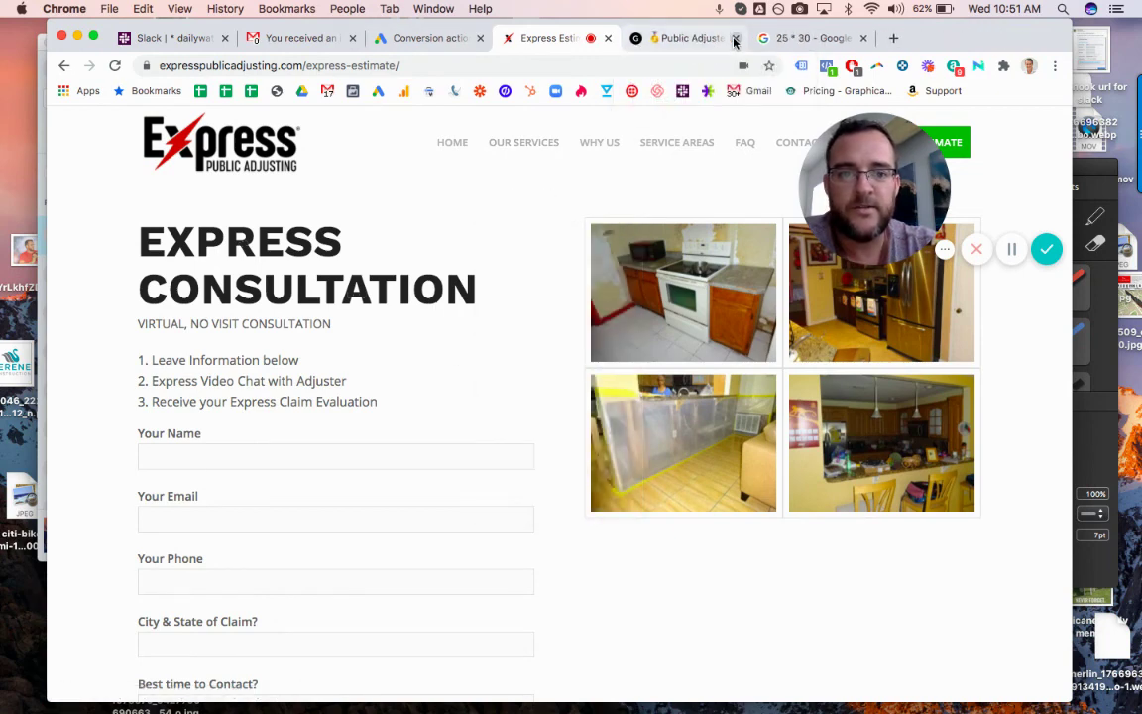
click(864, 37)
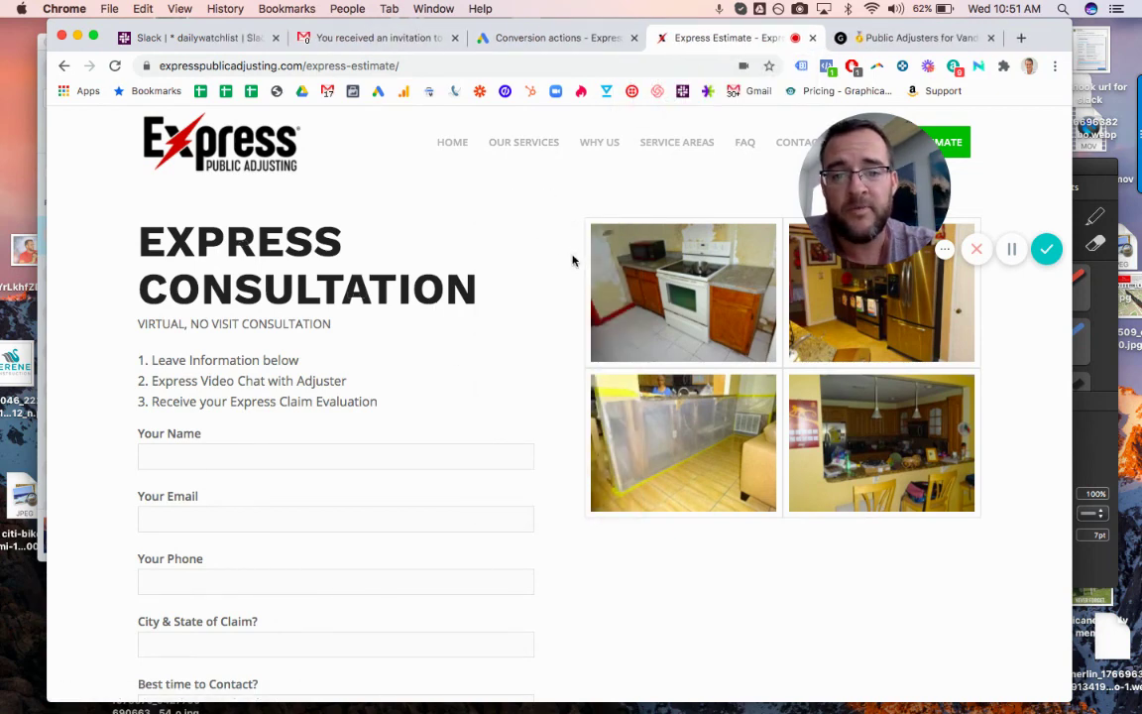
scroll(571, 258, down, 2)
scroll(571, 262, down, 8)
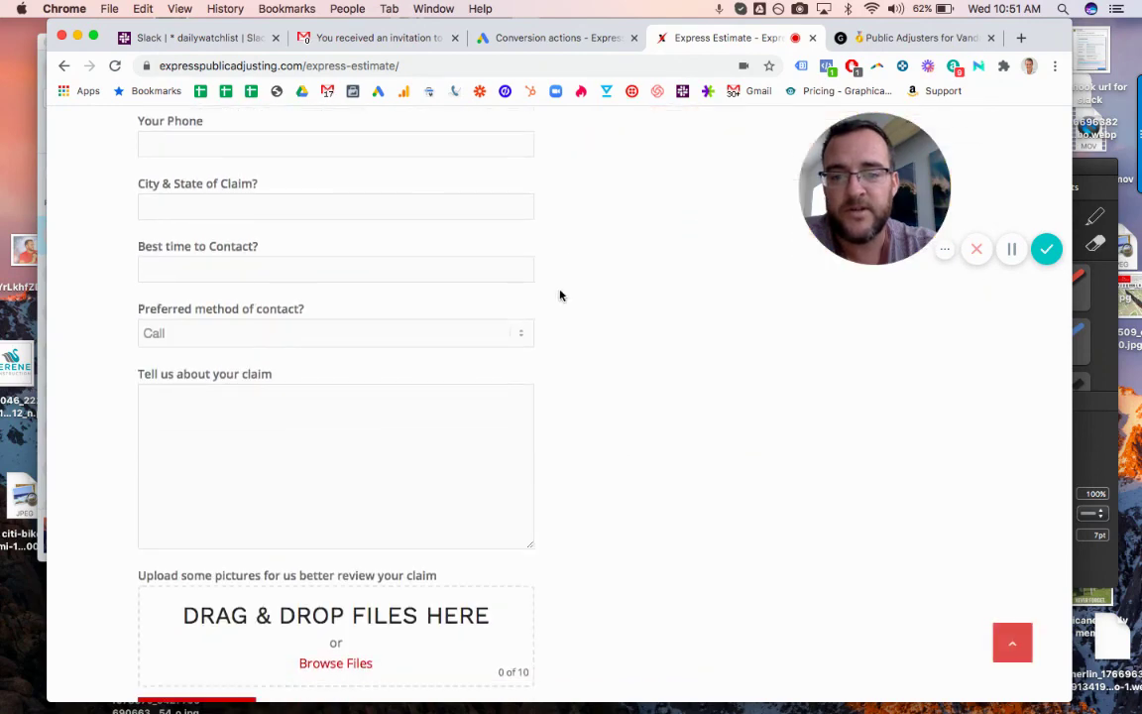
scroll(554, 312, down, 3)
scroll(554, 312, up, 15)
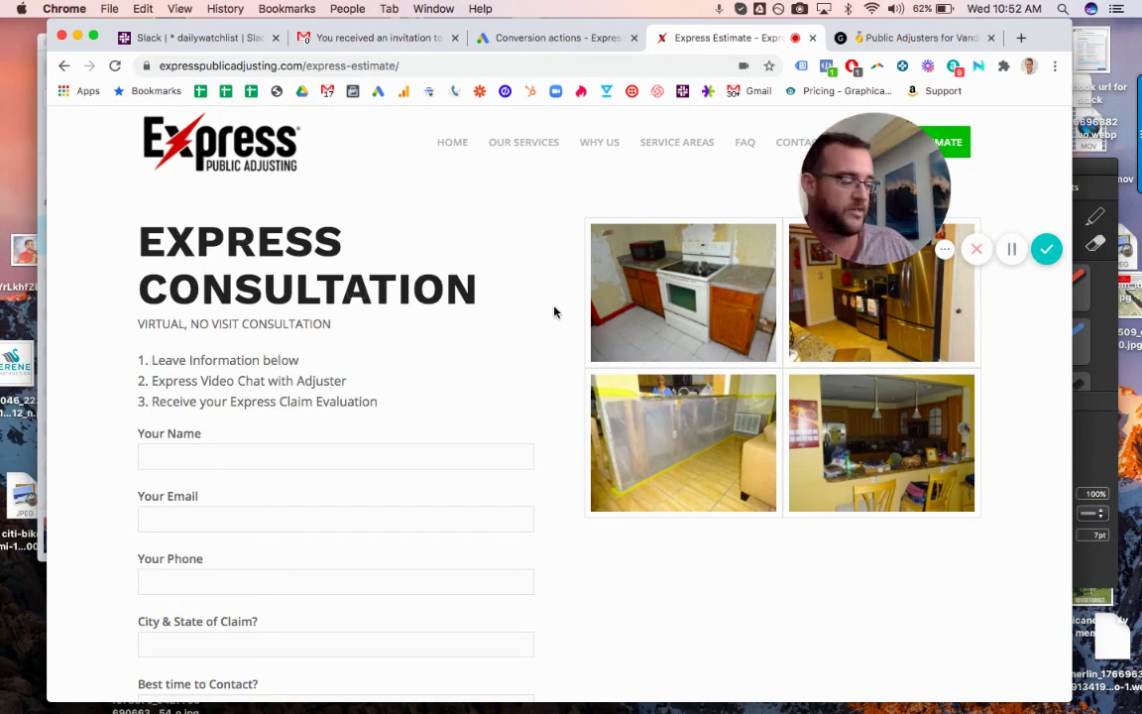
Switch back to Google Ads, look through the account setup options, and return from Conversions to the campaign overview
click(560, 40)
click(732, 141)
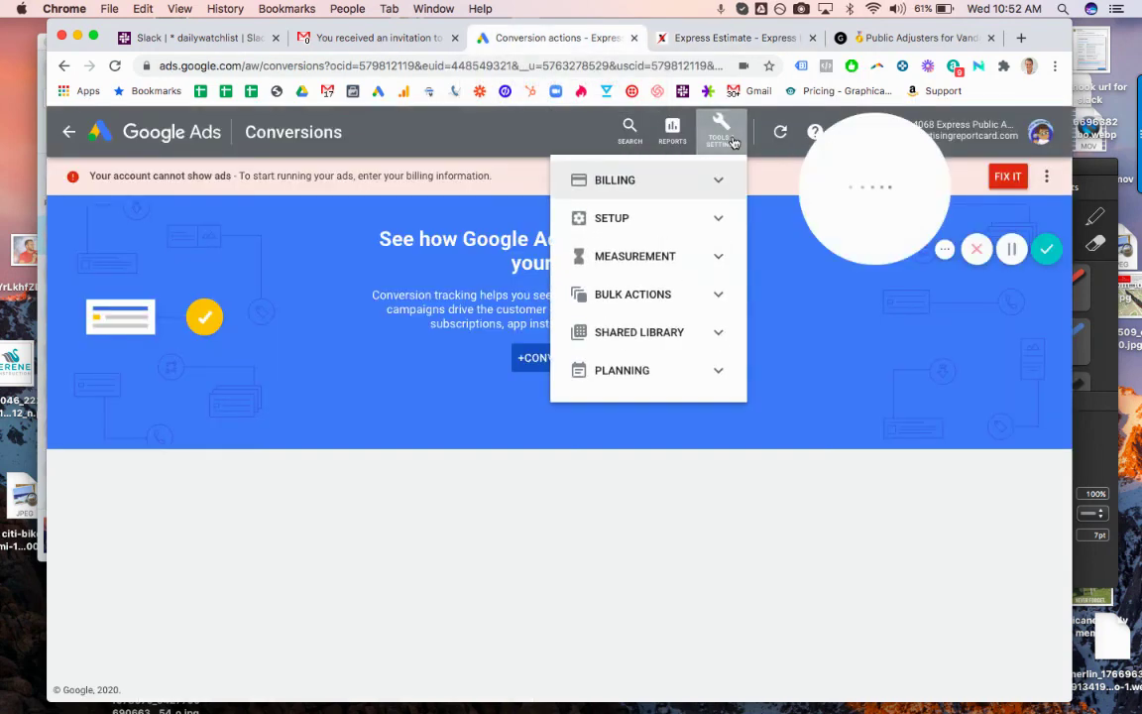
click(689, 221)
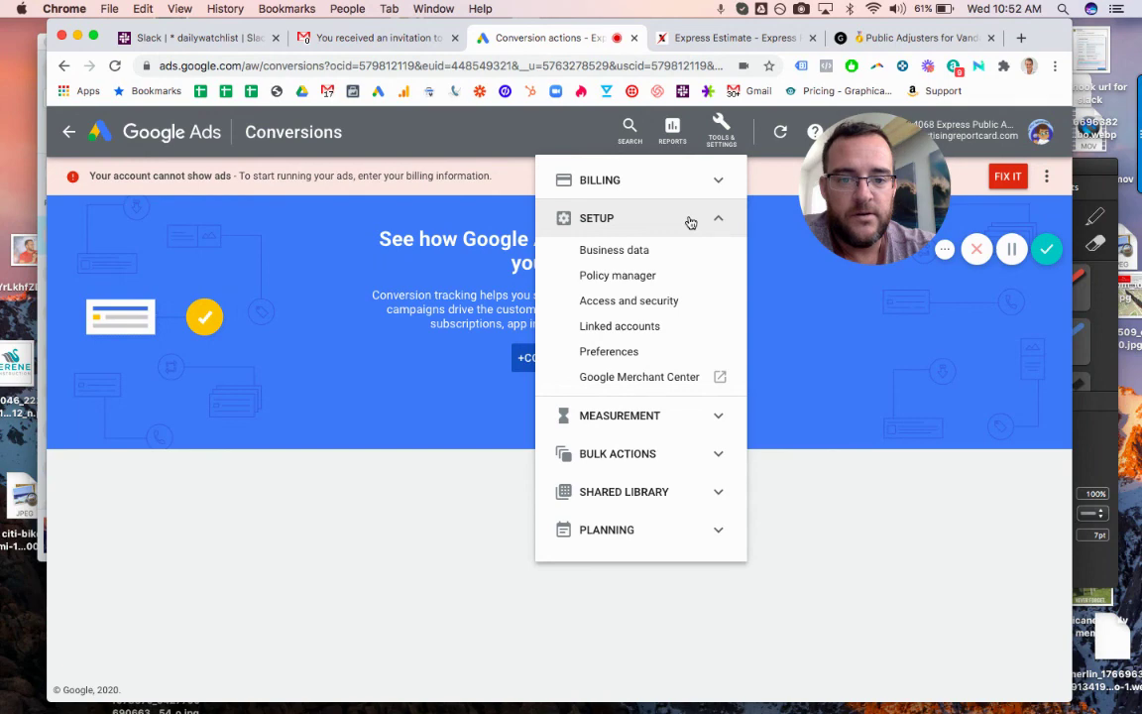
click(428, 396)
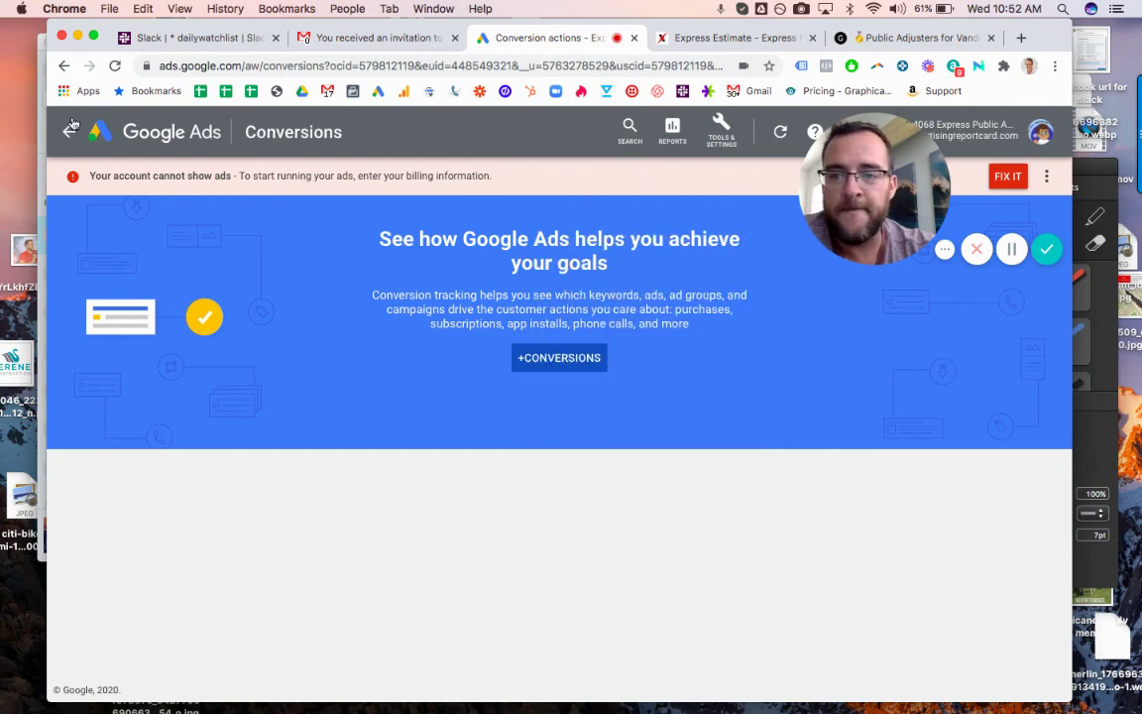
click(71, 132)
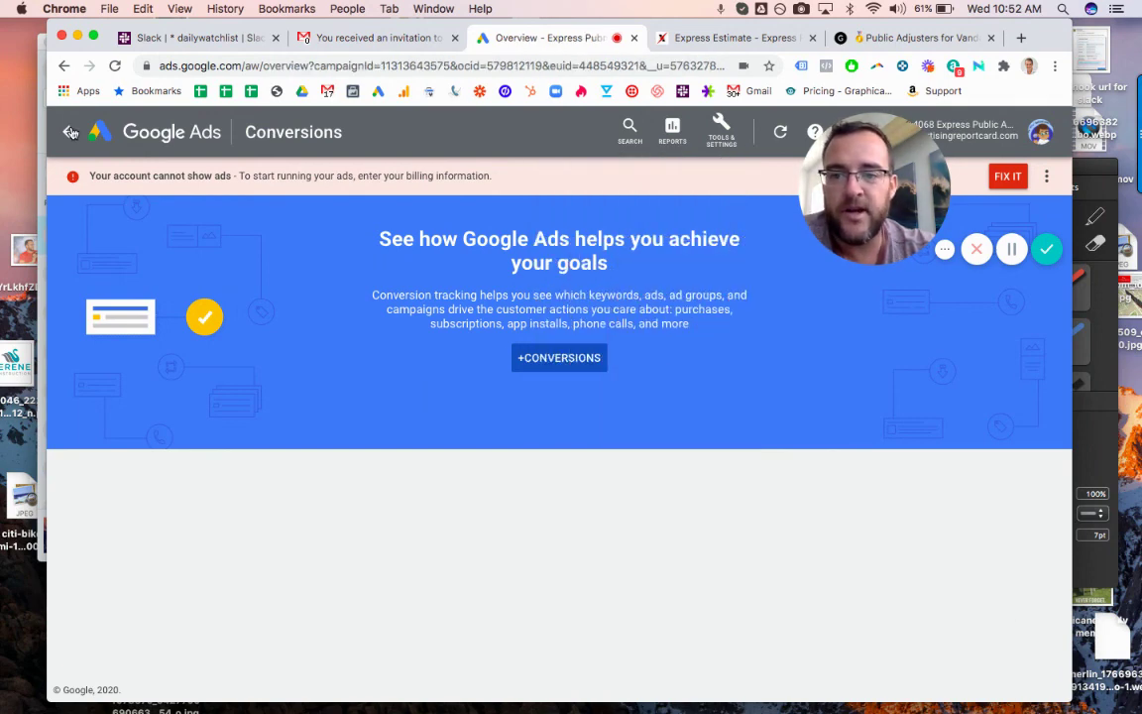